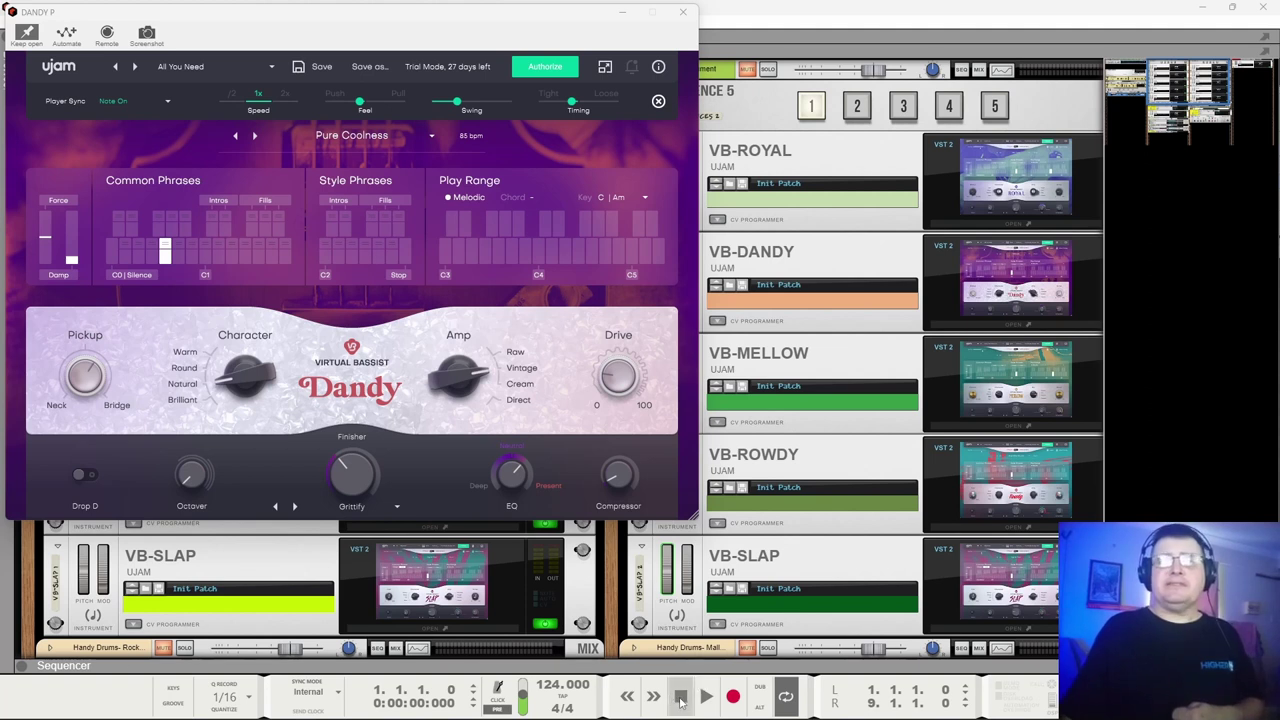
Play the song with the Dandy editor open, close its Micro Timing settings and reposition the plugin window below the VB Player channel header.
{"action": "left_click", "coordinate": [700, 700]}
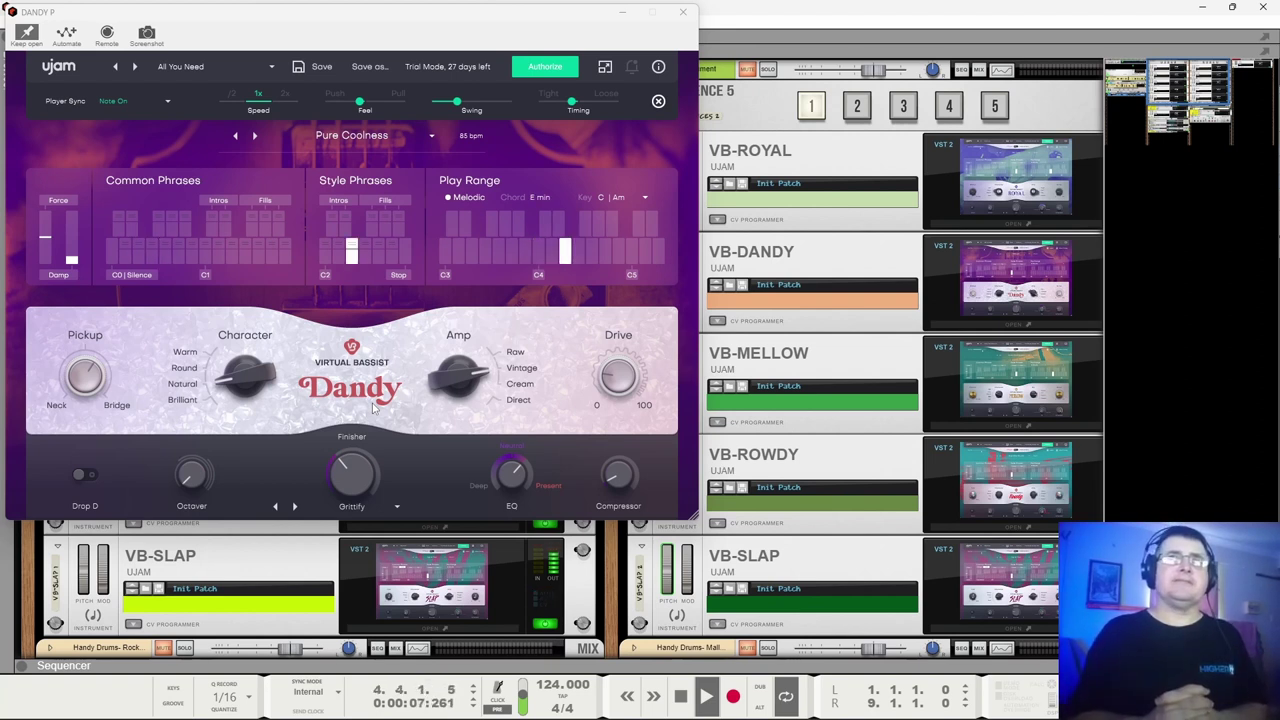
{"action": "left_click", "coordinate": [659, 103]}
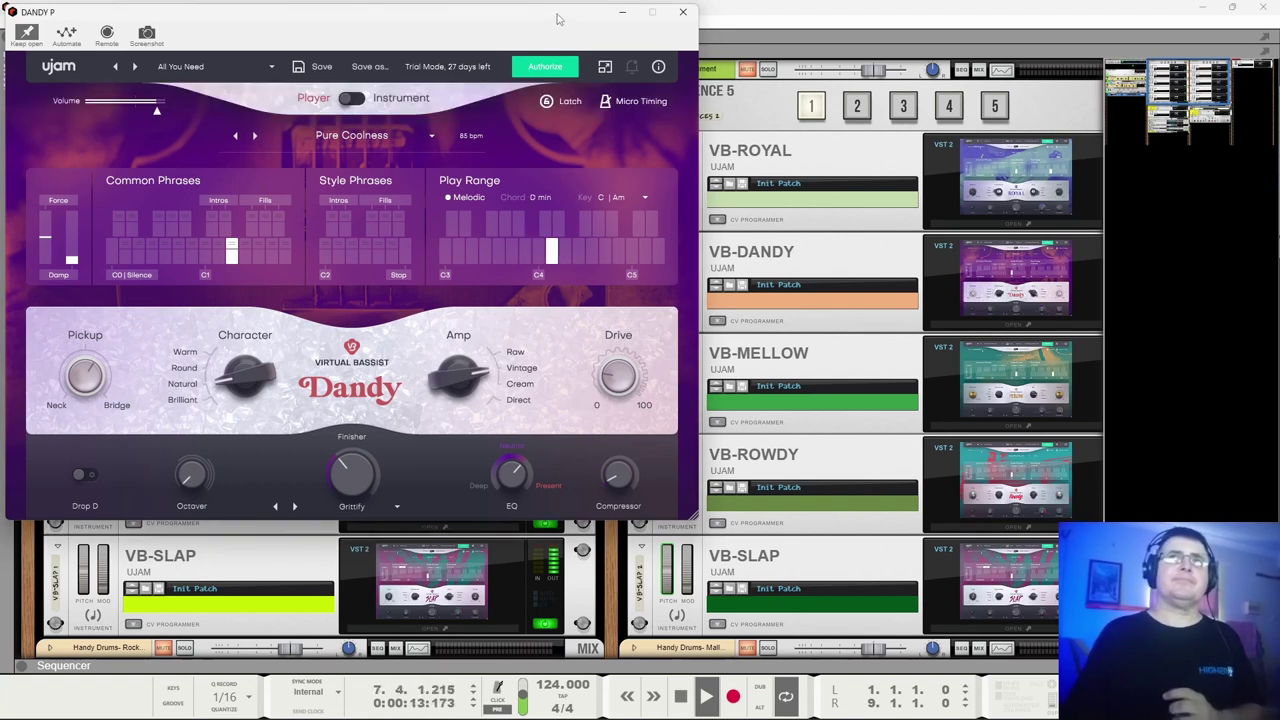
{"action": "left_click_drag", "start_coordinate": [558, 18], "coordinate": [549, 123]}
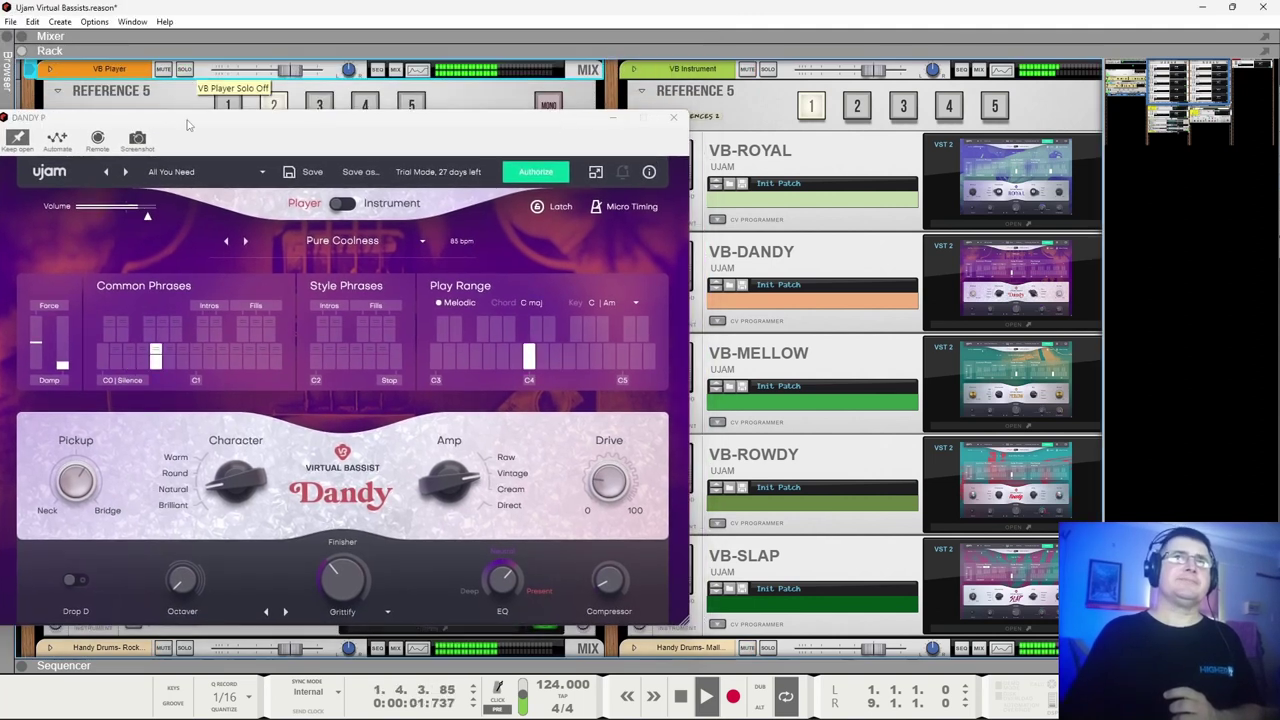
{"action": "left_click_drag", "start_coordinate": [194, 121], "coordinate": [204, 95]}
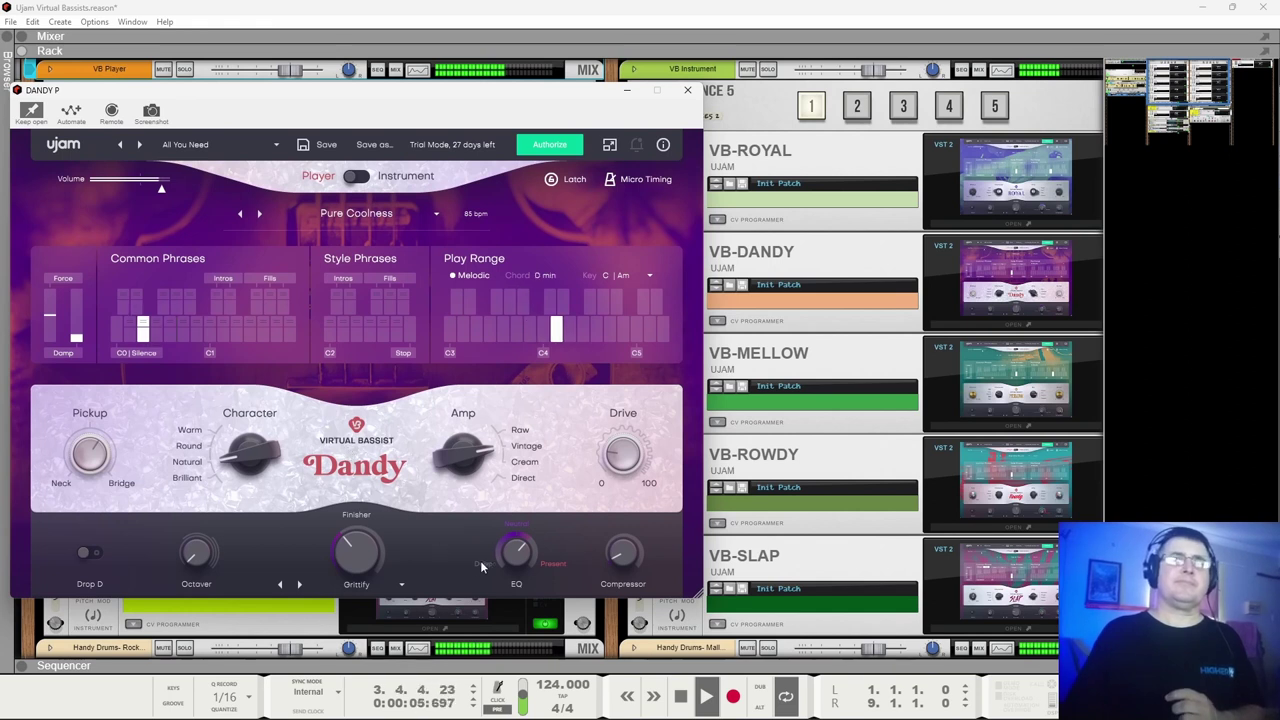
Stop playback, return to the start of the song and close the Dandy editor.
{"action": "left_click", "coordinate": [681, 697]}
{"action": "left_click", "coordinate": [681, 697]}
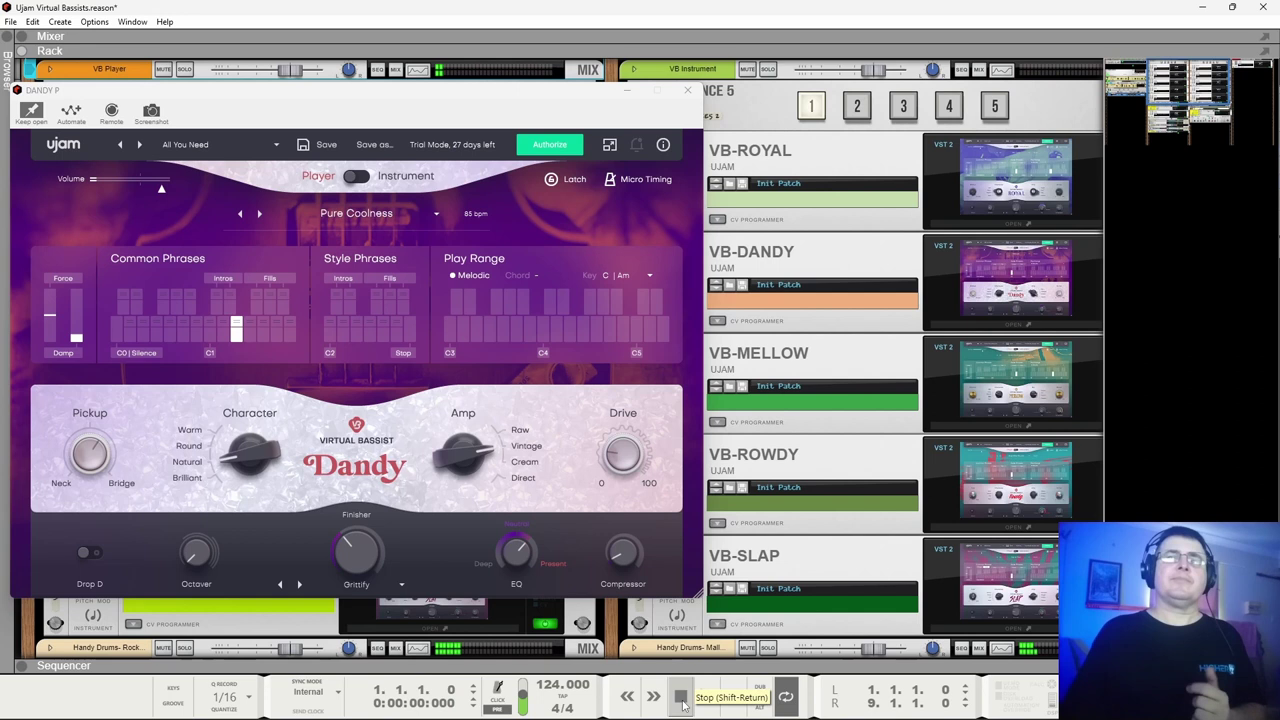
{"action": "left_click", "coordinate": [687, 91]}
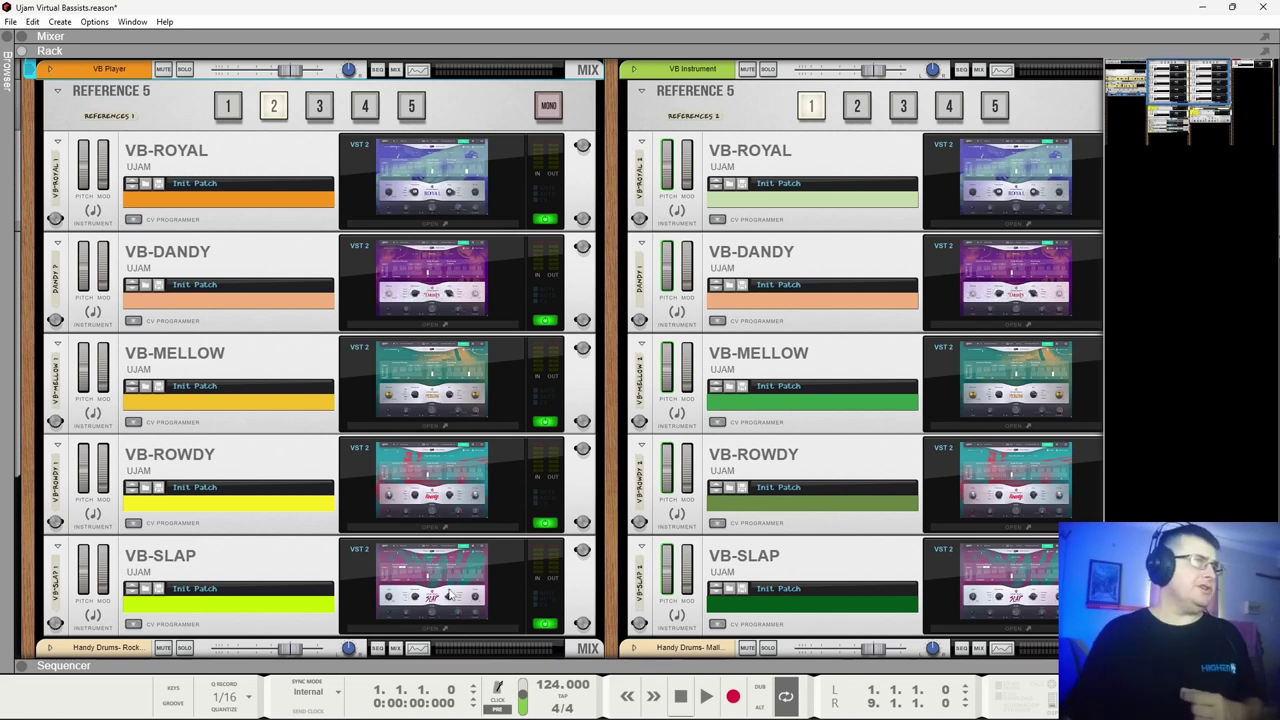
Play the soloed VB Player channel and compare its Reference 5 inputs 1, 2 and 3.
{"action": "left_click", "coordinate": [228, 106]}
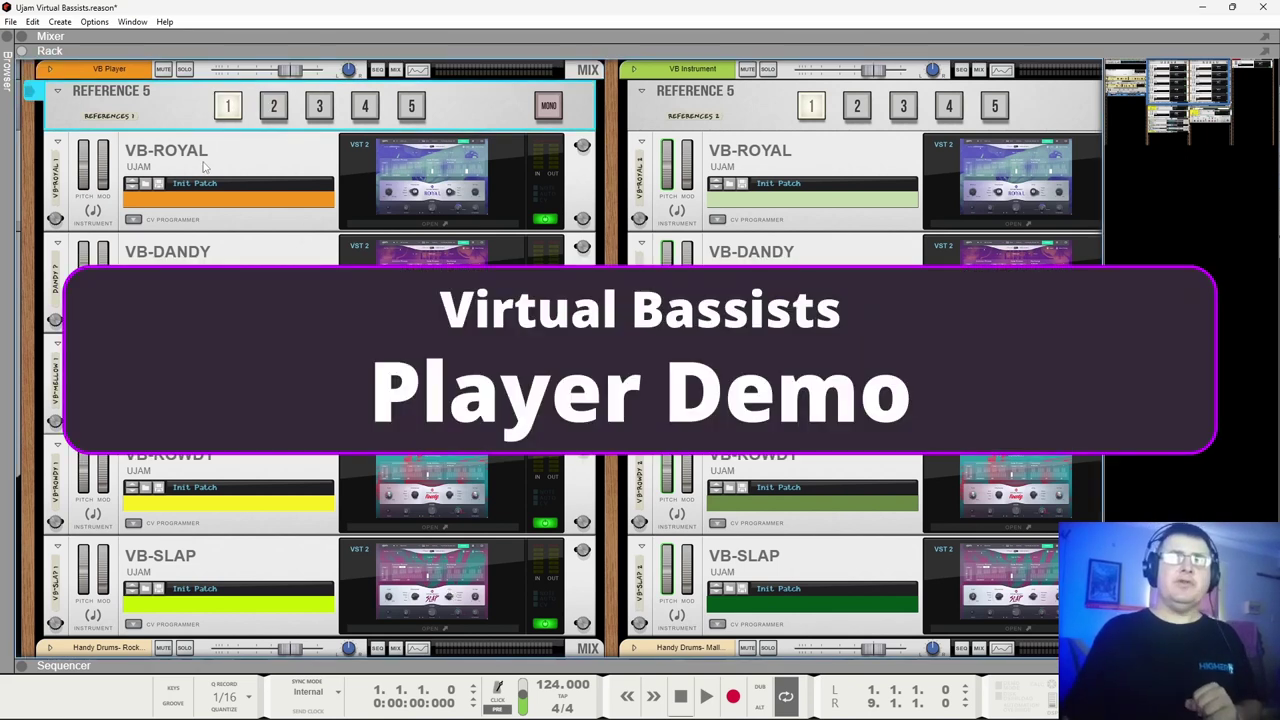
{"action": "left_click", "coordinate": [706, 696]}
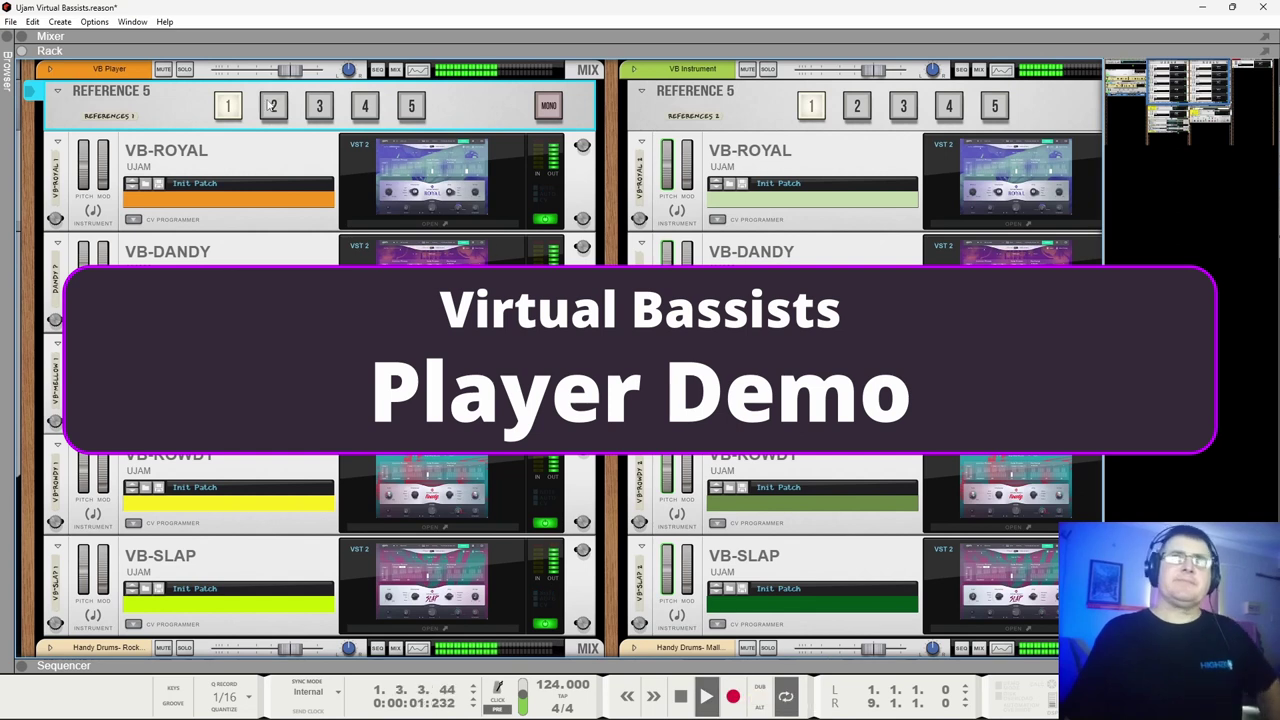
{"action": "left_click", "coordinate": [184, 69]}
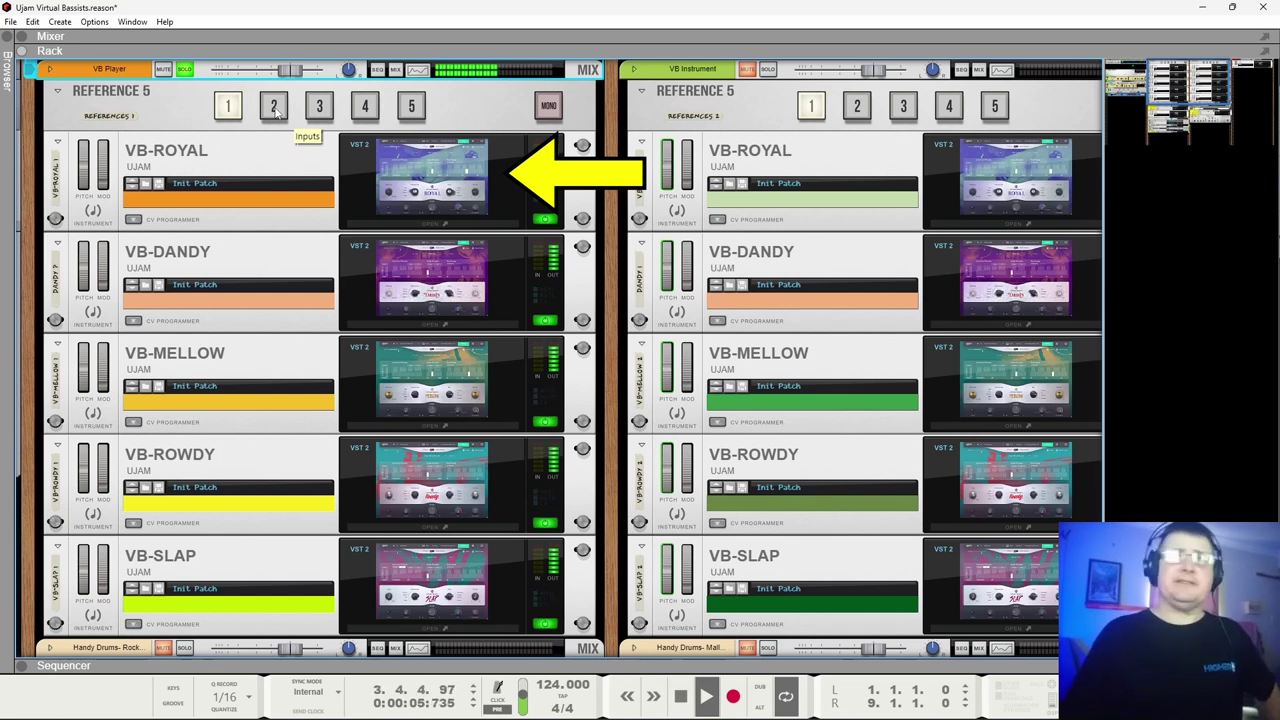
{"action": "left_click", "coordinate": [274, 107]}
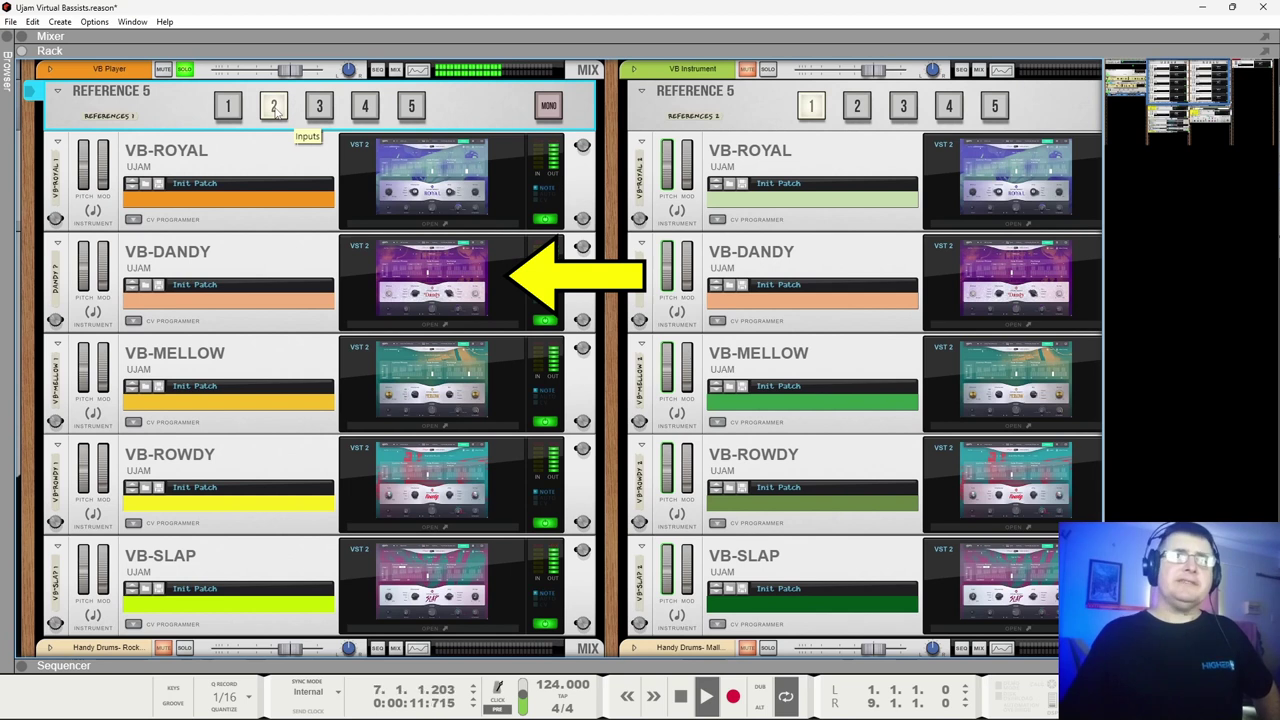
{"action": "left_click", "coordinate": [325, 112]}
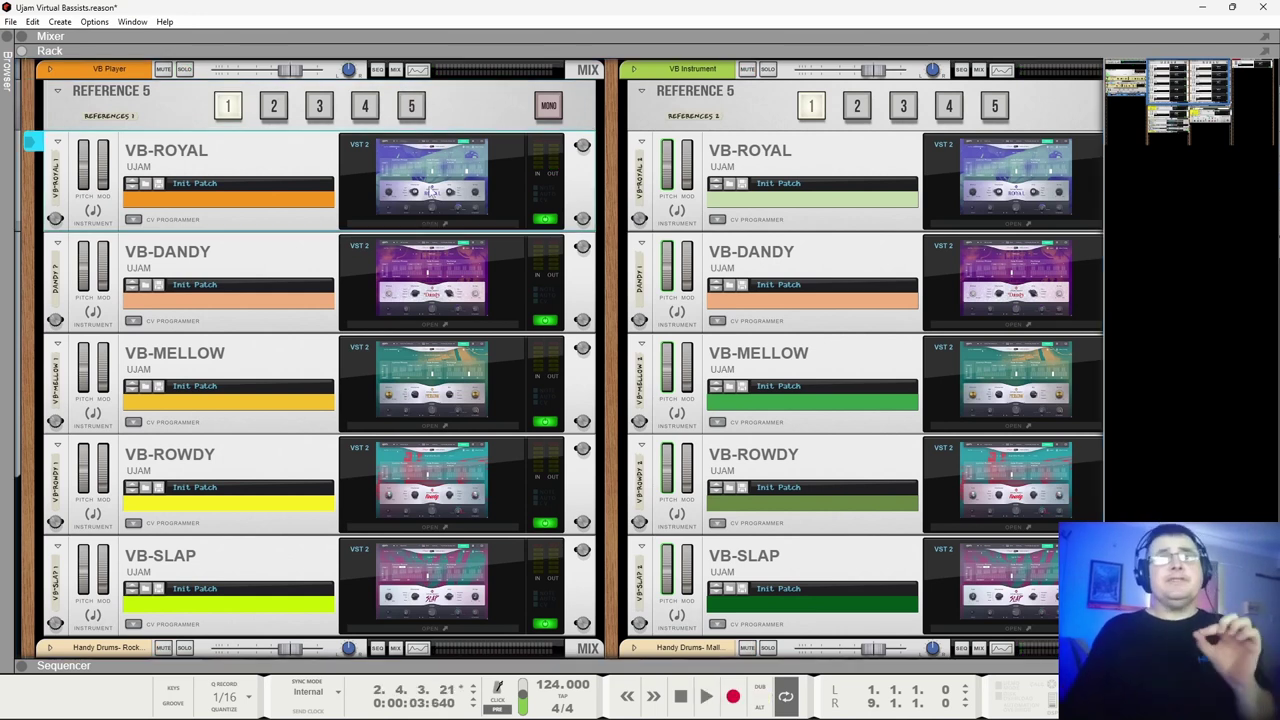
Open the VB-Royal editor in the VB Player channel to view its phrases and style, and close it.
{"action": "double_click", "coordinate": [224, 148]}
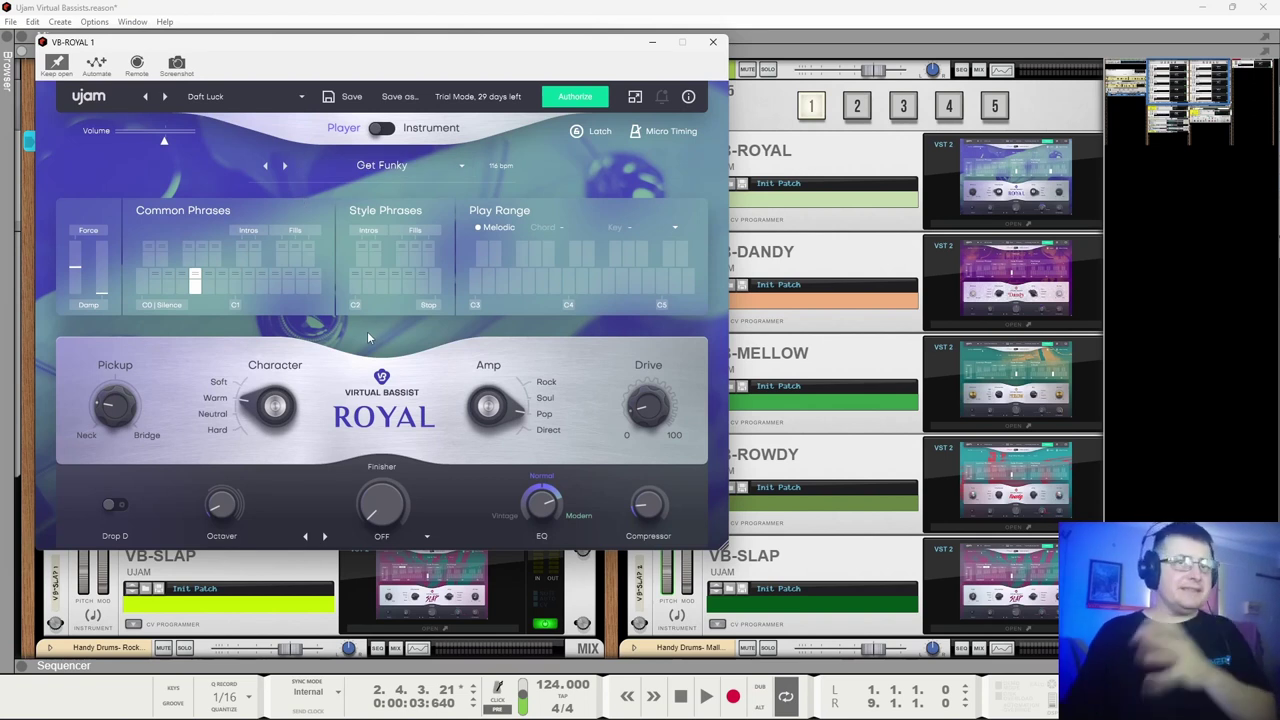
{"action": "left_click", "coordinate": [716, 44]}
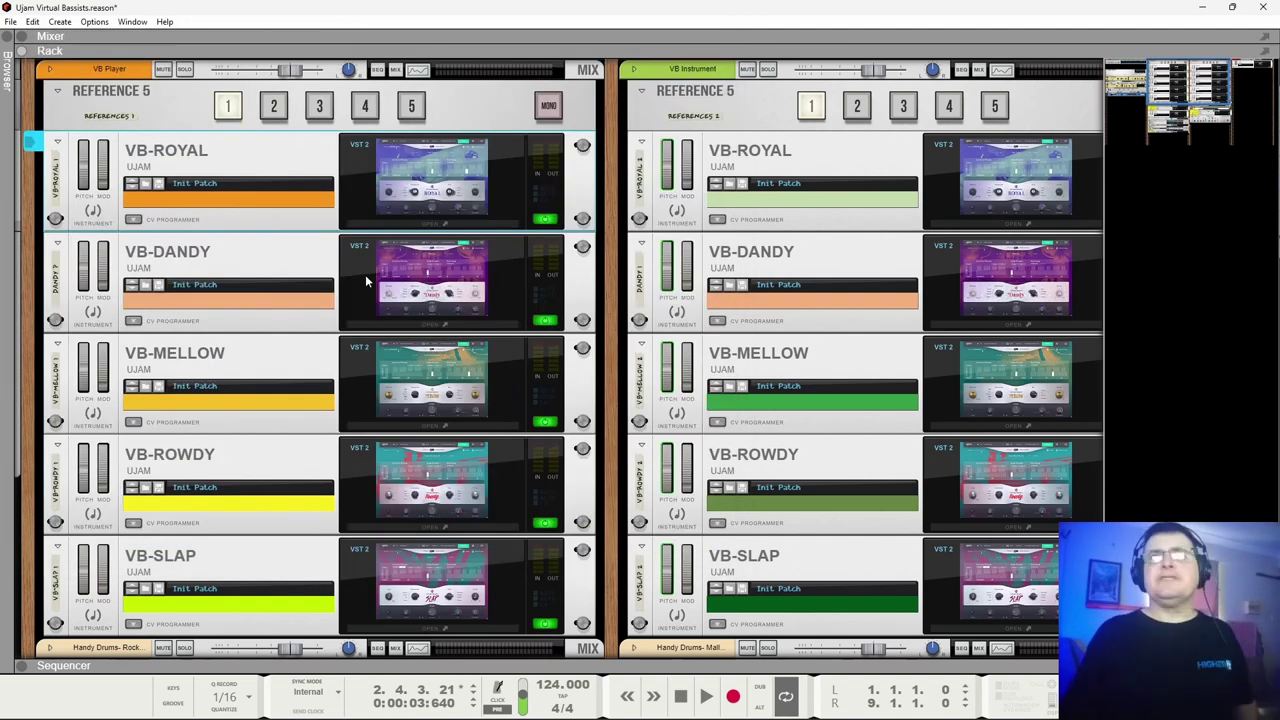
Audition Royal, Dandy and Mellow in the VB Player mix by playing Reference 5 inputs 1, 2 and 3 in turn.
{"action": "left_click", "coordinate": [706, 697]}
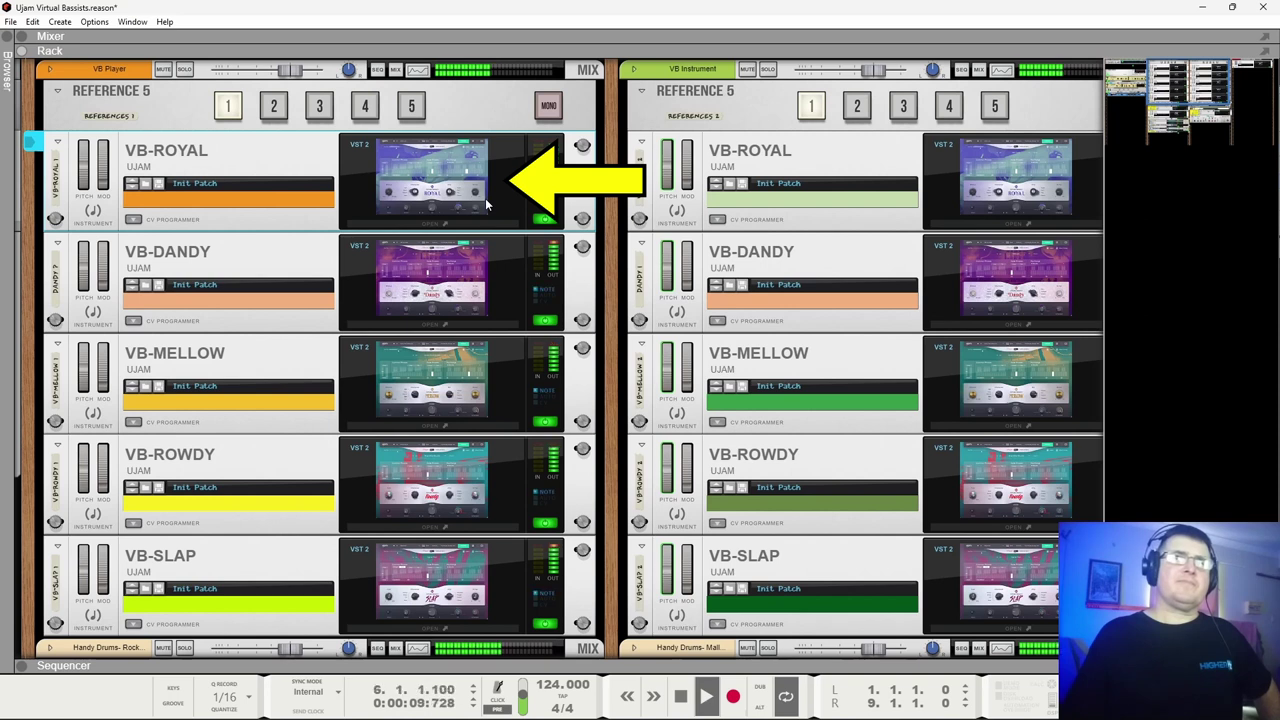
{"action": "left_click", "coordinate": [274, 107]}
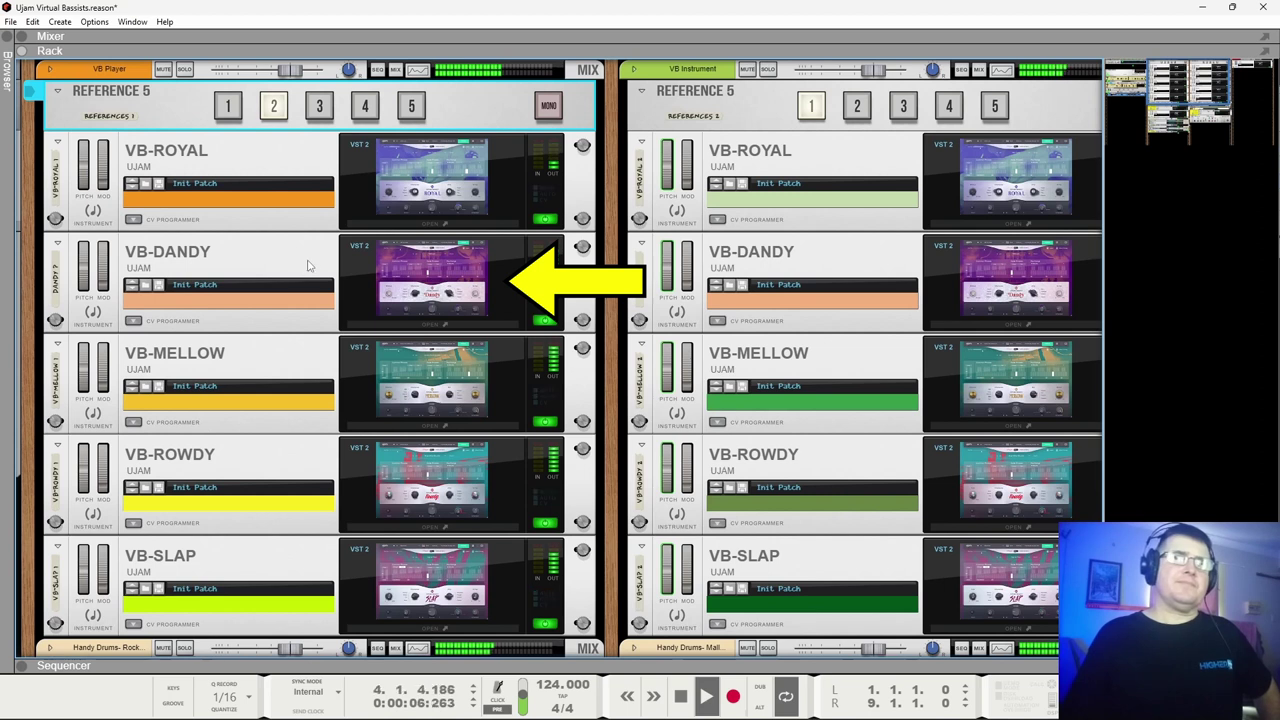
{"action": "key", "text": "space"}
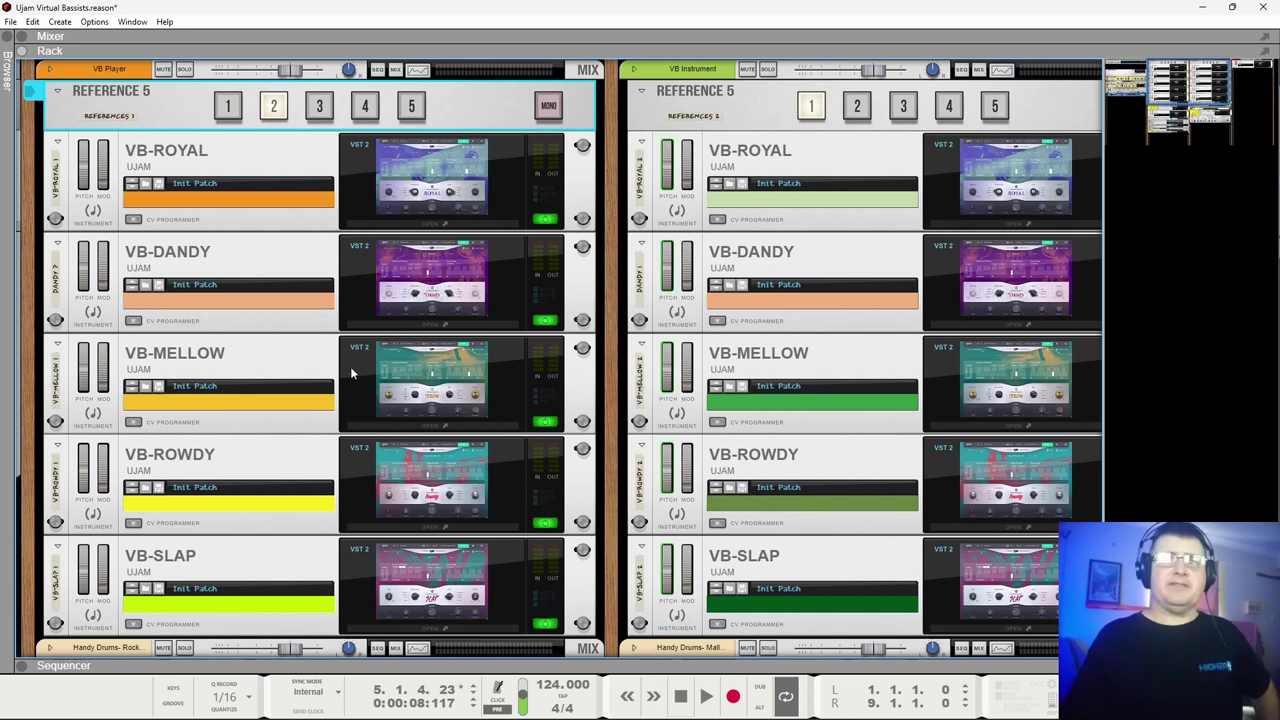
{"action": "left_click", "coordinate": [319, 106]}
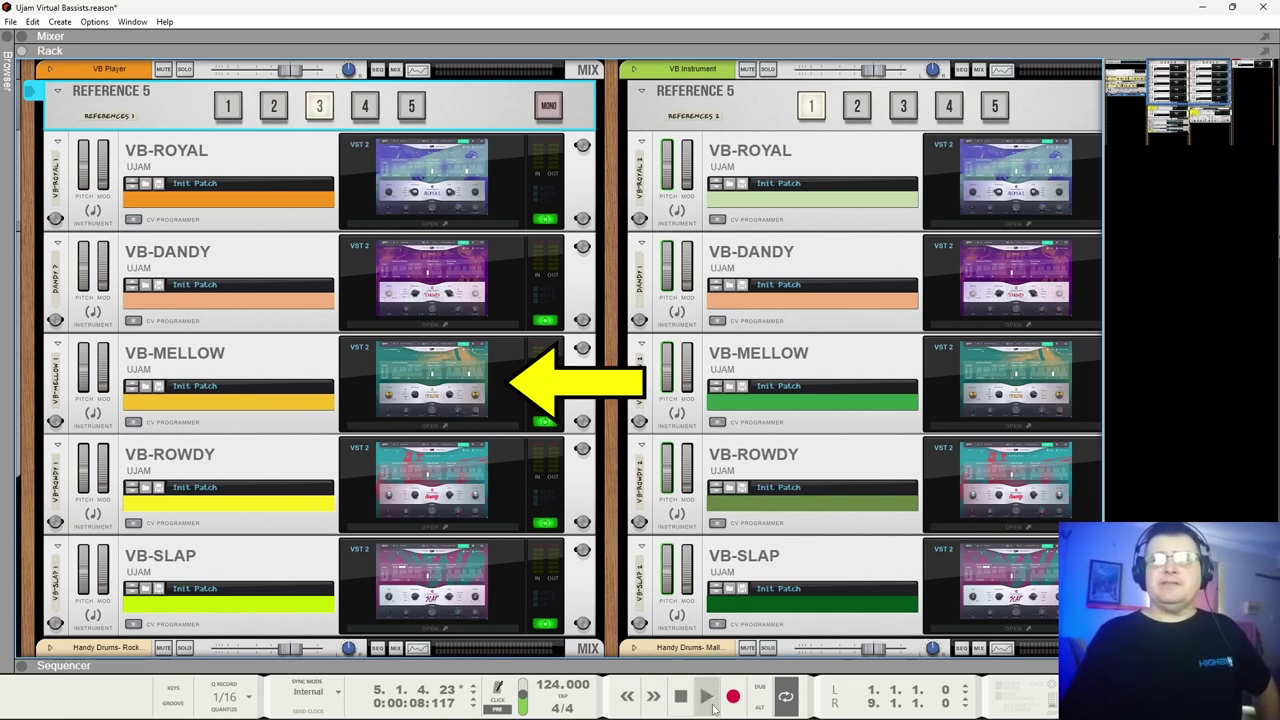
{"action": "left_click", "coordinate": [707, 697]}
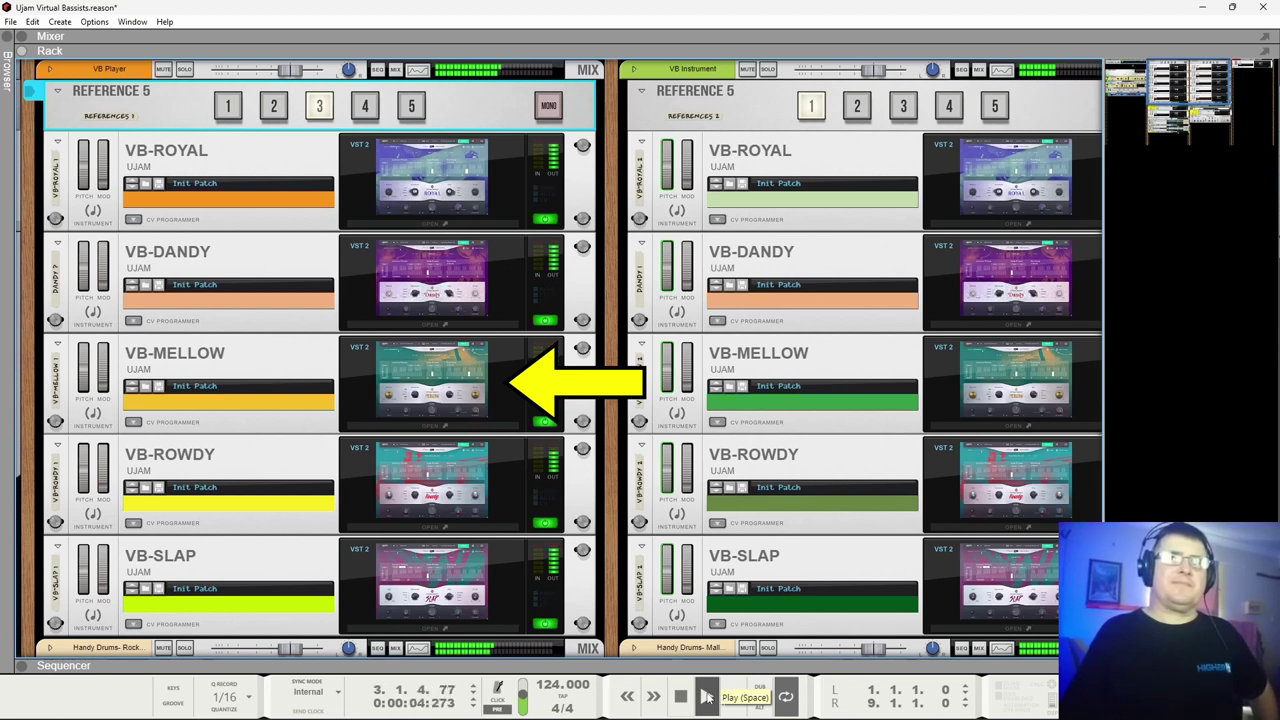
Audition Rowdy through Reference 5 input 4, viewing its editor by continuing the trial and closing it again.
{"action": "left_click", "coordinate": [365, 105]}
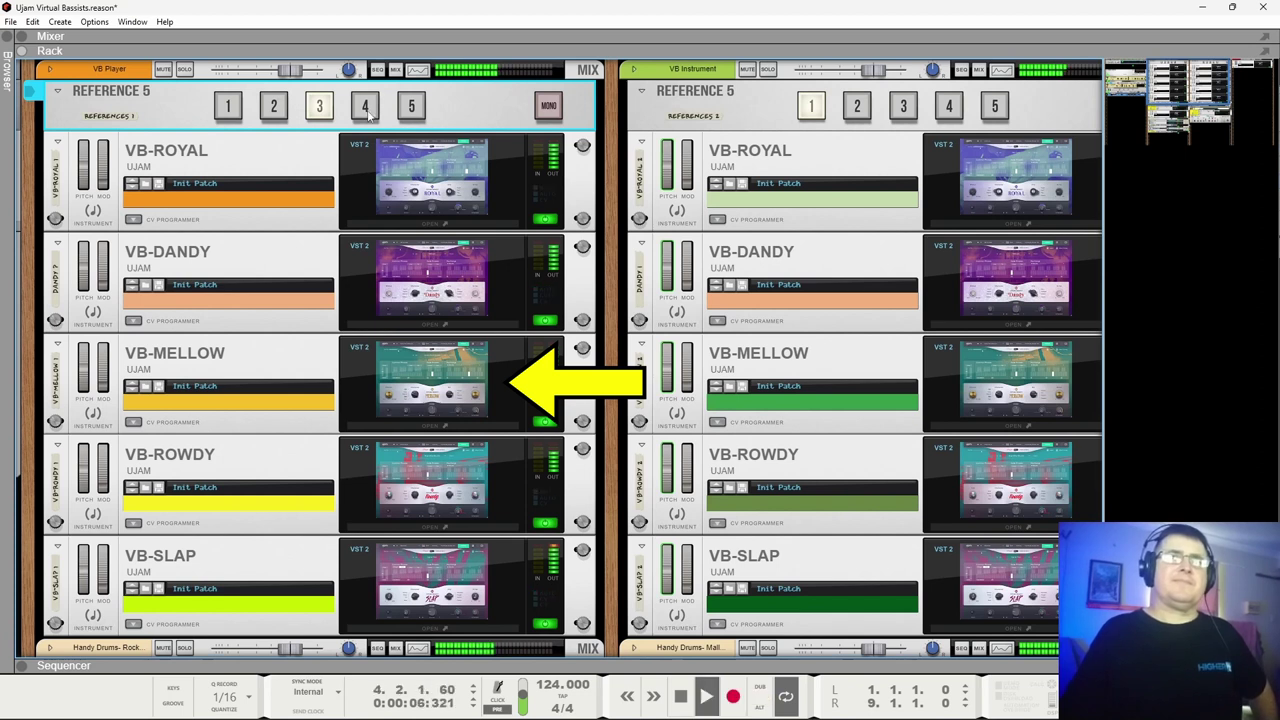
{"action": "double_click", "coordinate": [437, 487]}
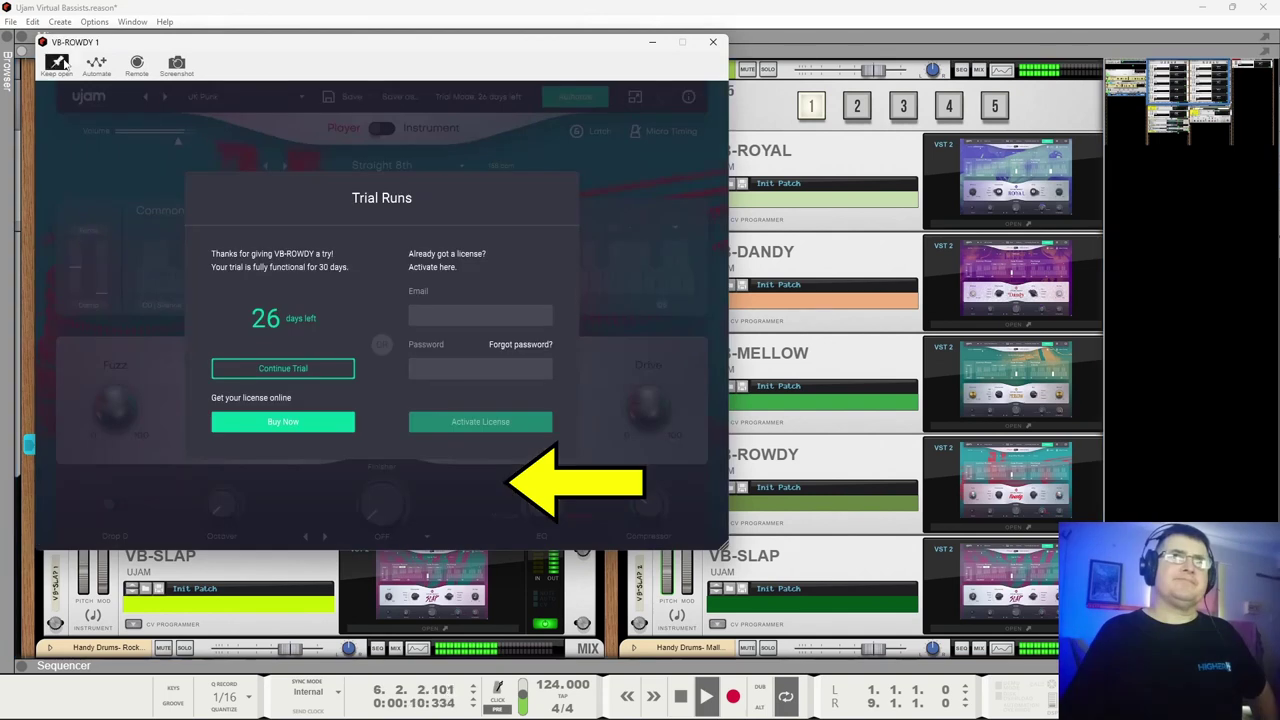
{"action": "left_click", "coordinate": [290, 368]}
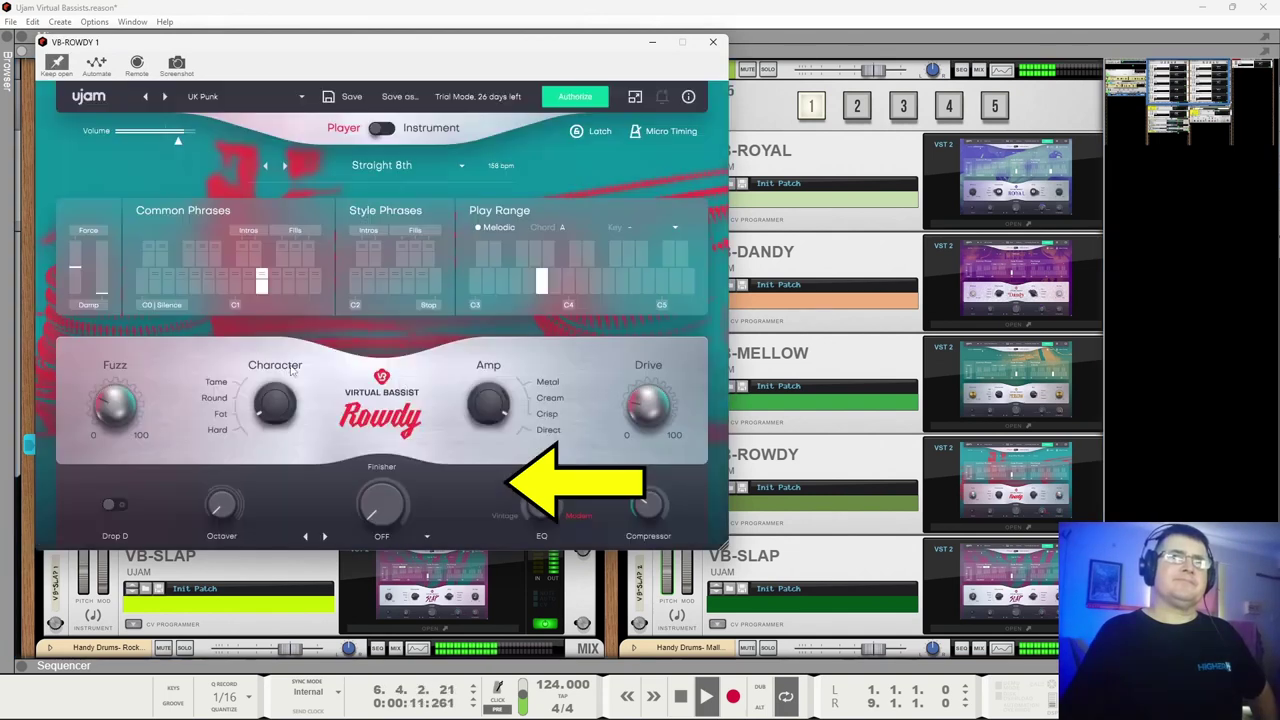
{"action": "left_click", "coordinate": [713, 45]}
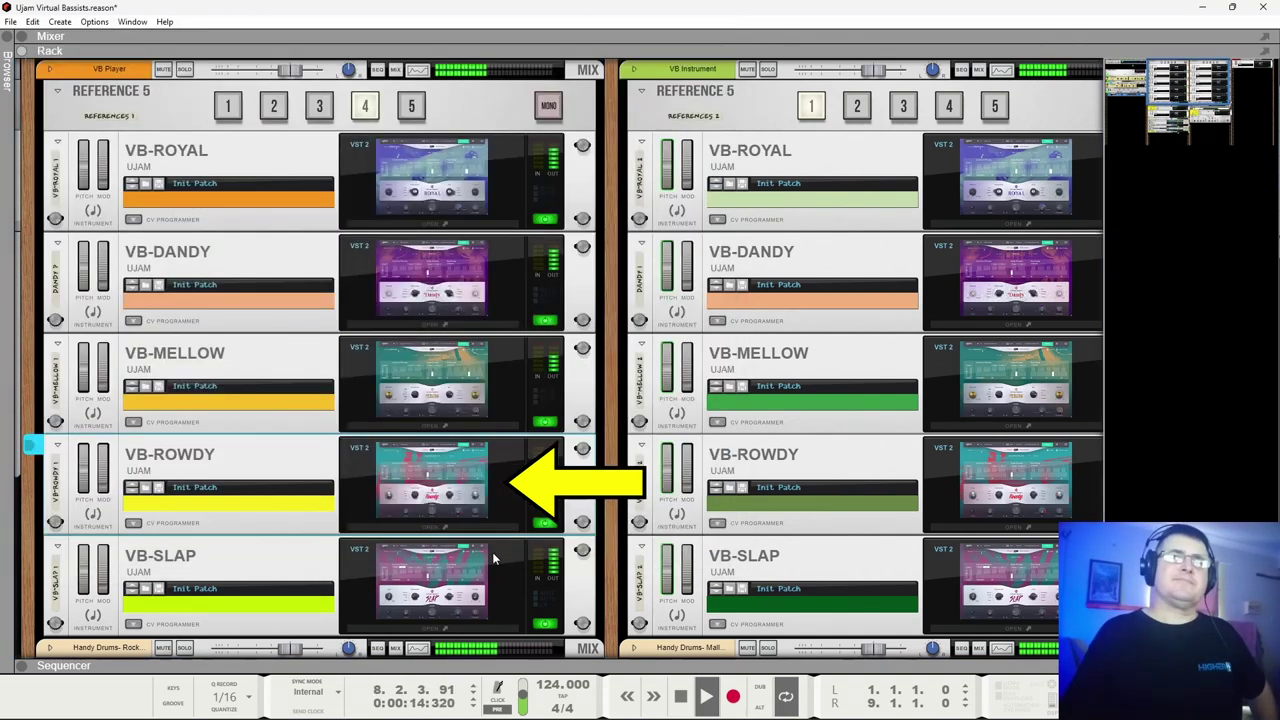
Audition Slap through Reference 5 input 5 of the VB Player channel and stop playback.
{"action": "left_click", "coordinate": [411, 106]}
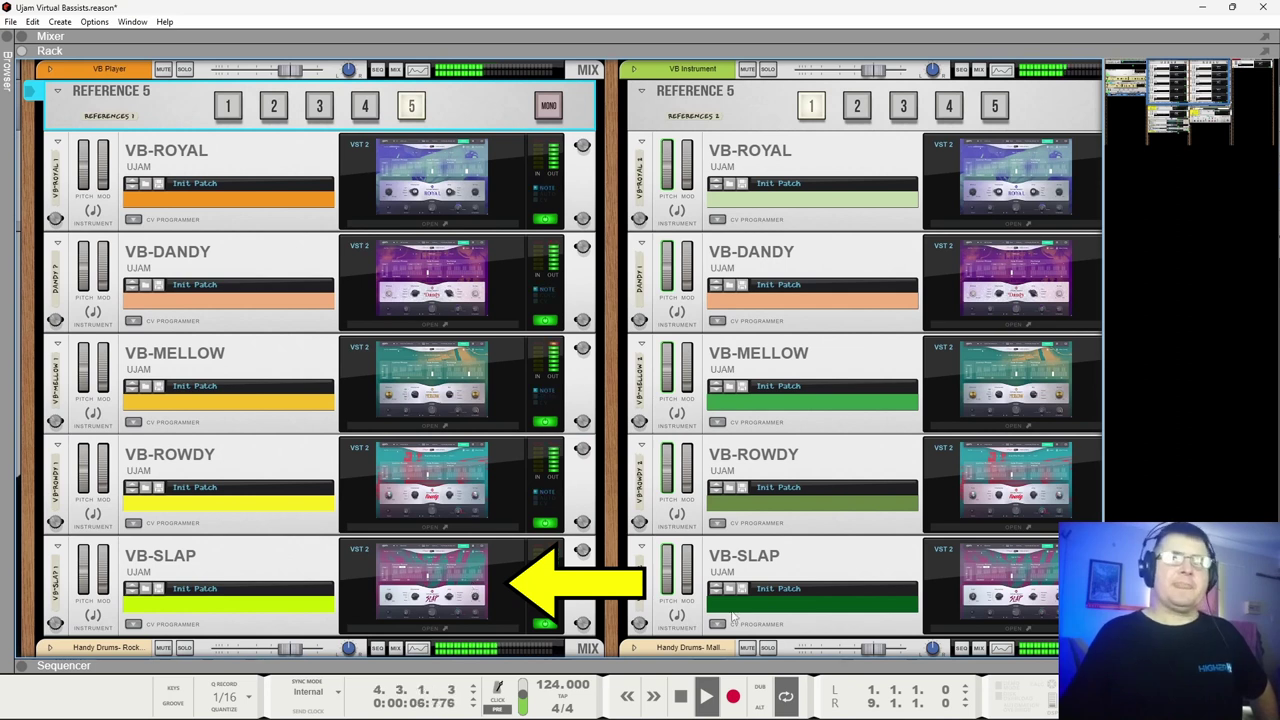
{"action": "left_click", "coordinate": [682, 697]}
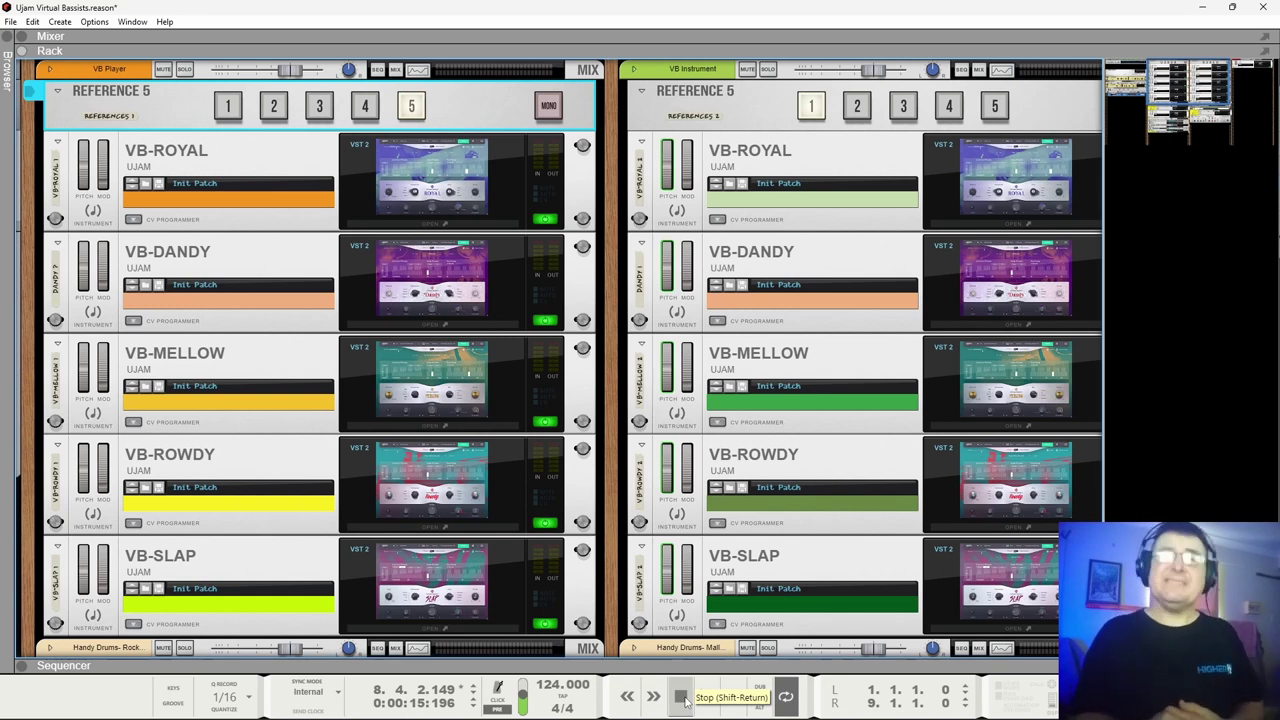
Select Reference 5 input 2 for VB Player, view the VB-Royal editor and close it.
{"action": "left_click", "coordinate": [279, 116]}
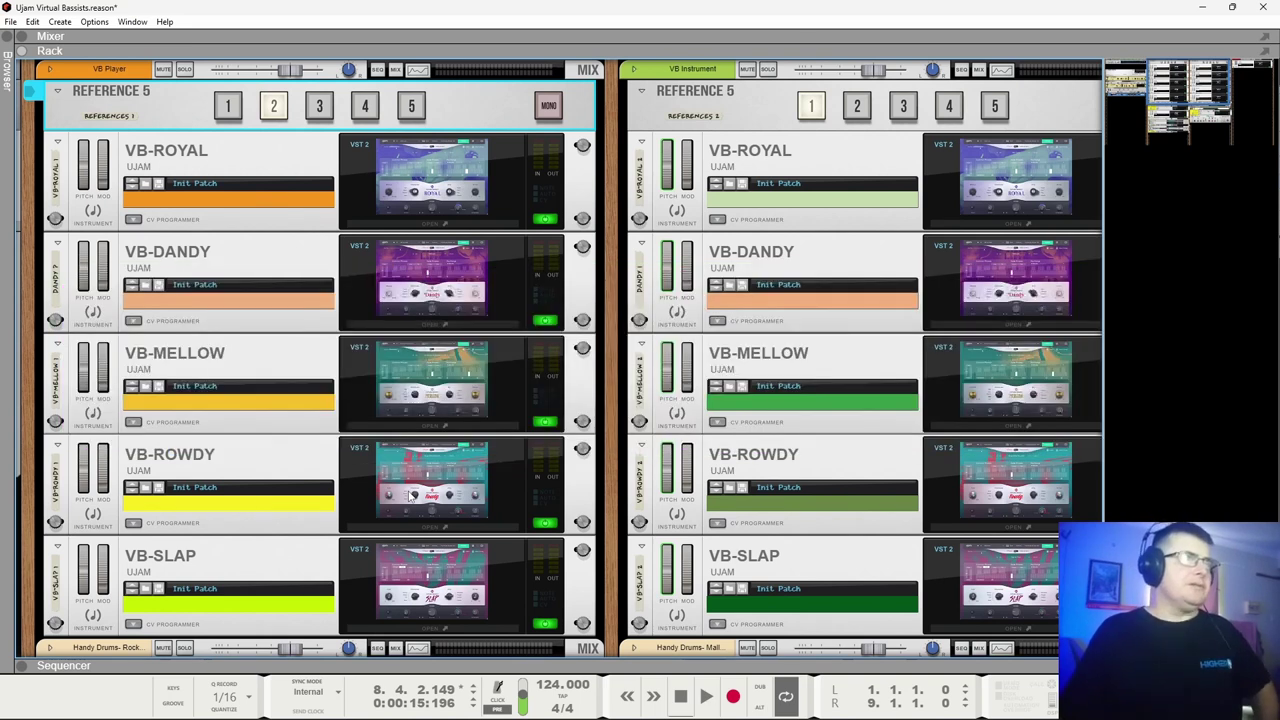
{"action": "left_click", "coordinate": [436, 179]}
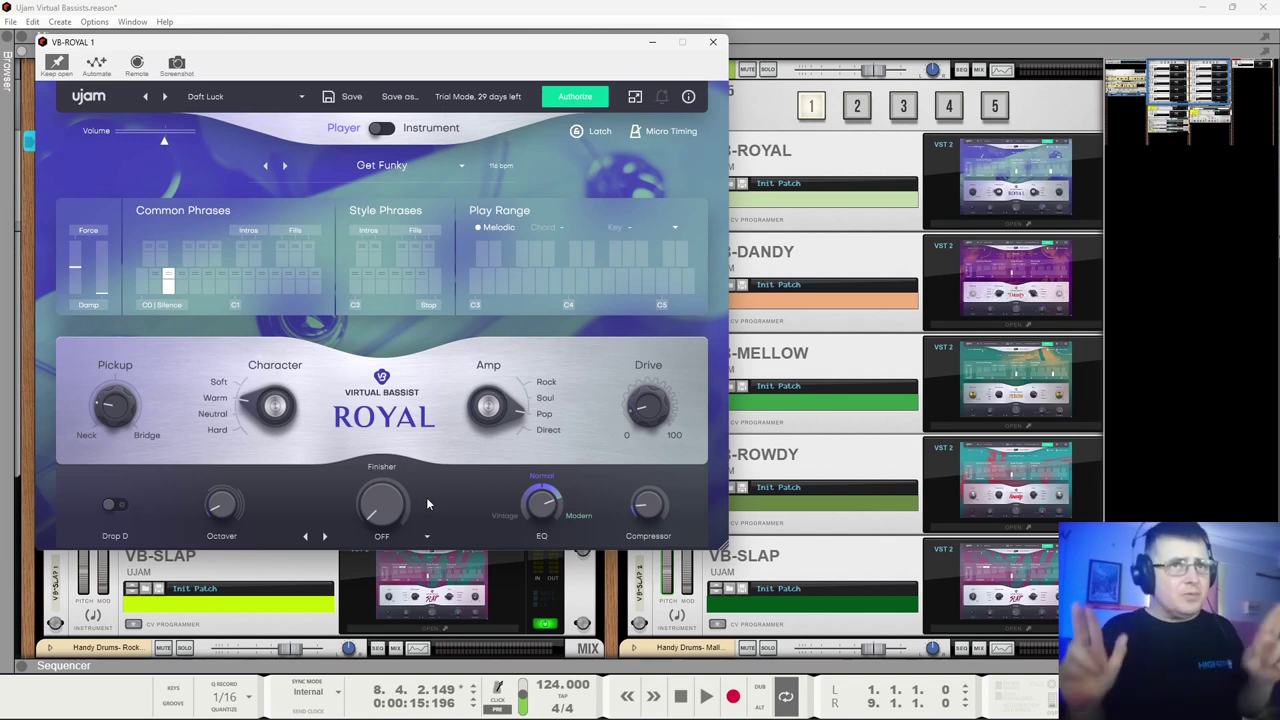
{"action": "left_click", "coordinate": [713, 41]}
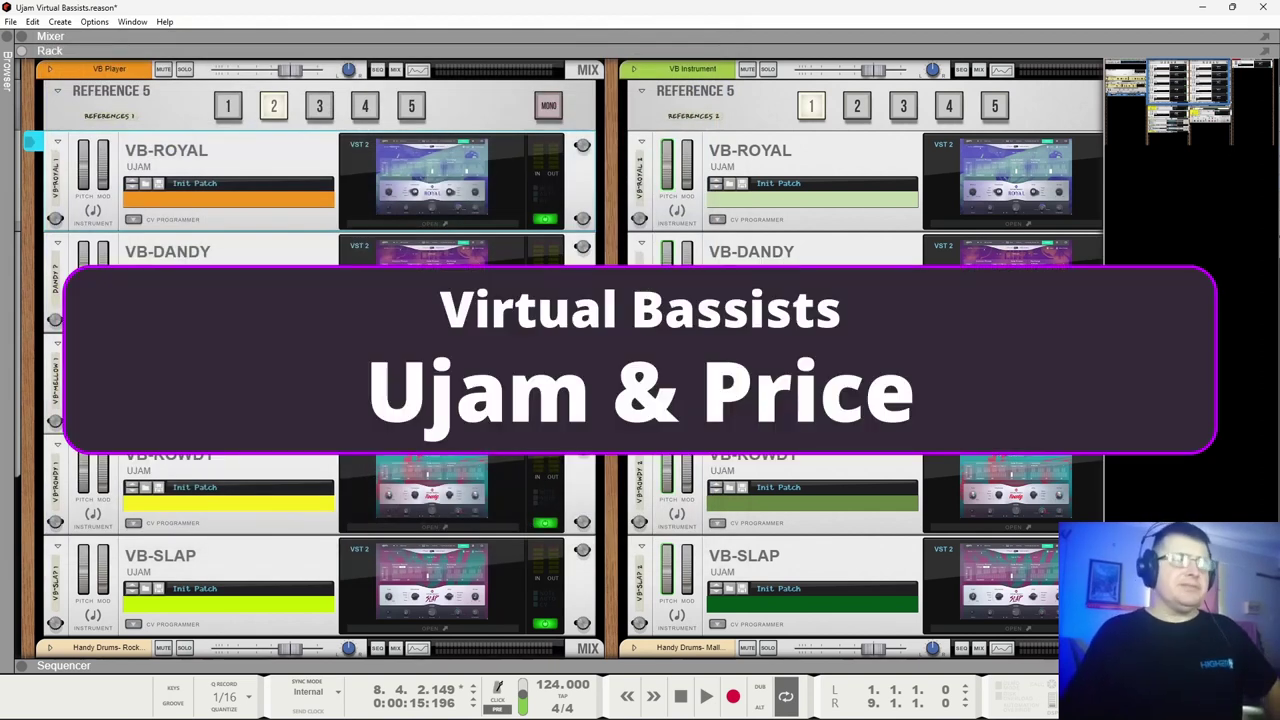
Mute the VB Player channel, play the VB Instrument version briefly and stop playback.
{"action": "key", "text": "alt+Tab"}
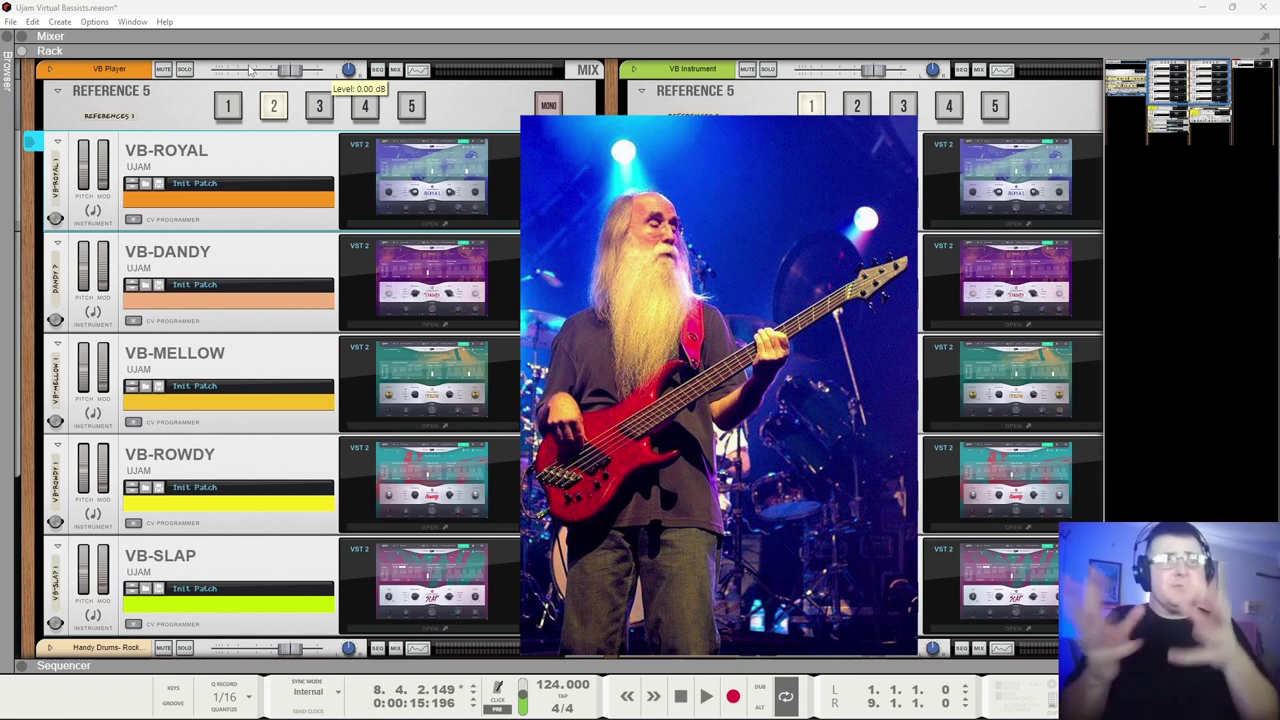
{"action": "left_click", "coordinate": [162, 69]}
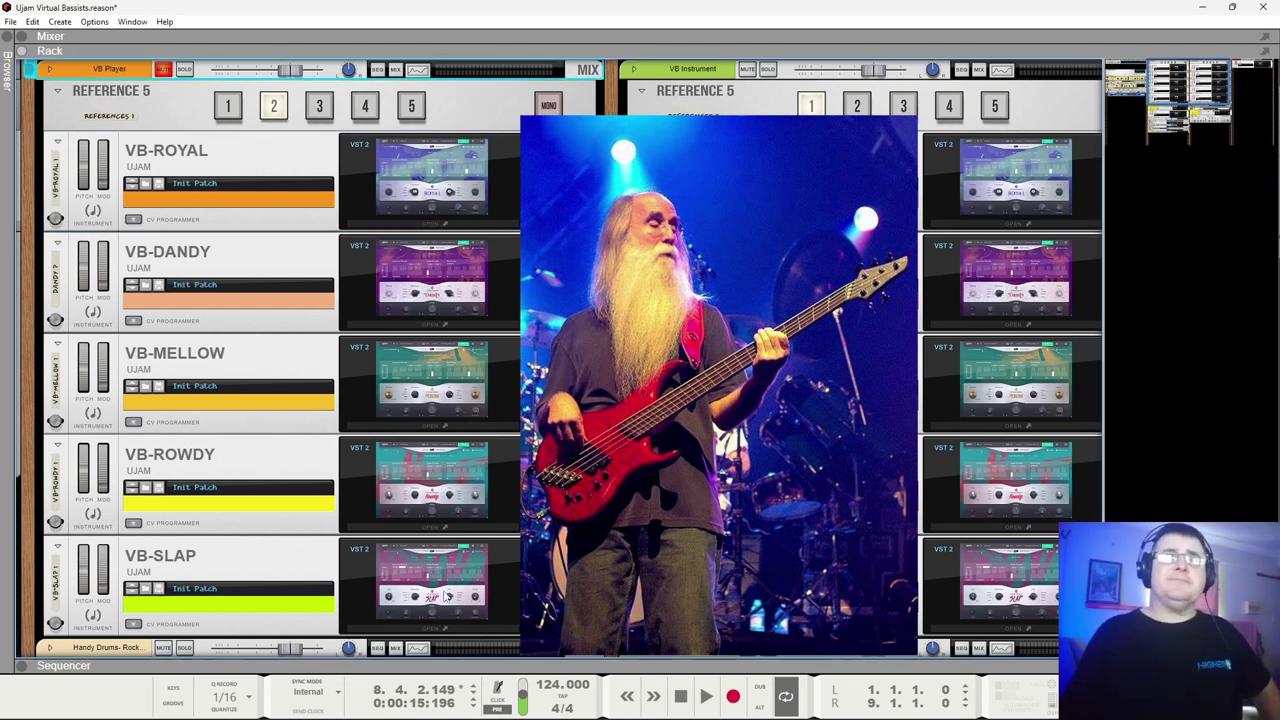
{"action": "left_click", "coordinate": [707, 697]}
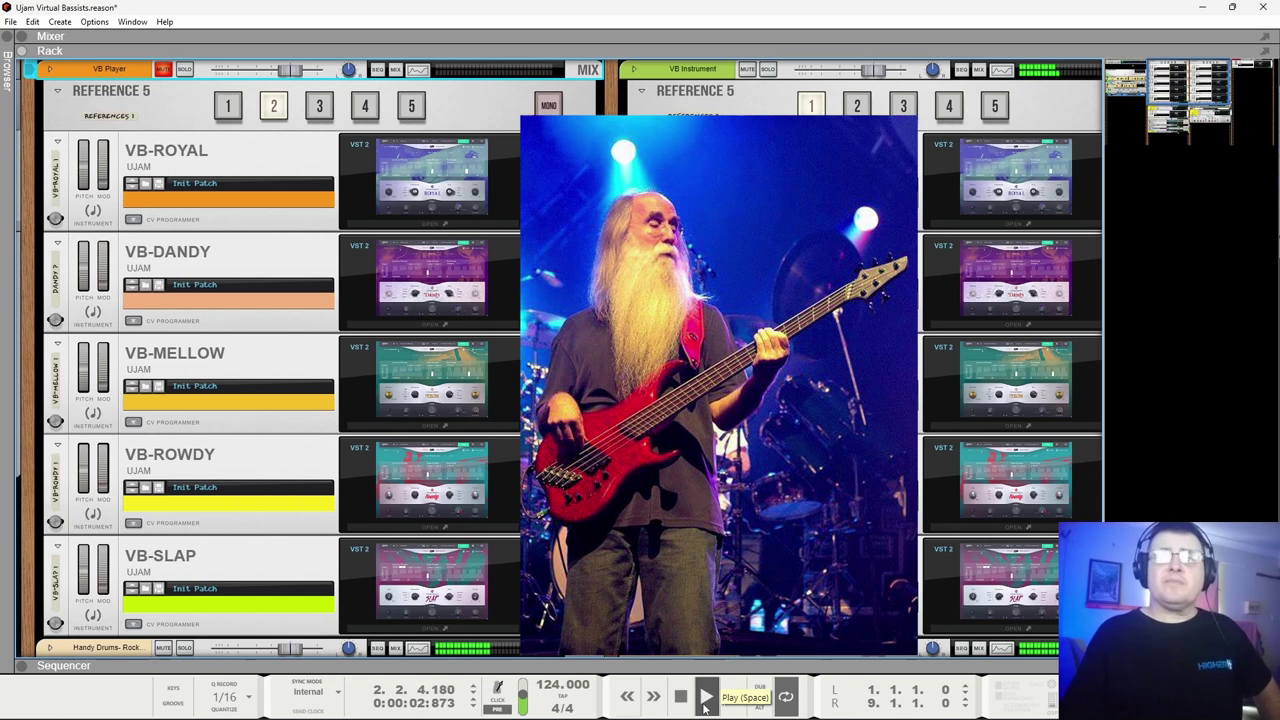
{"action": "left_click", "coordinate": [683, 703]}
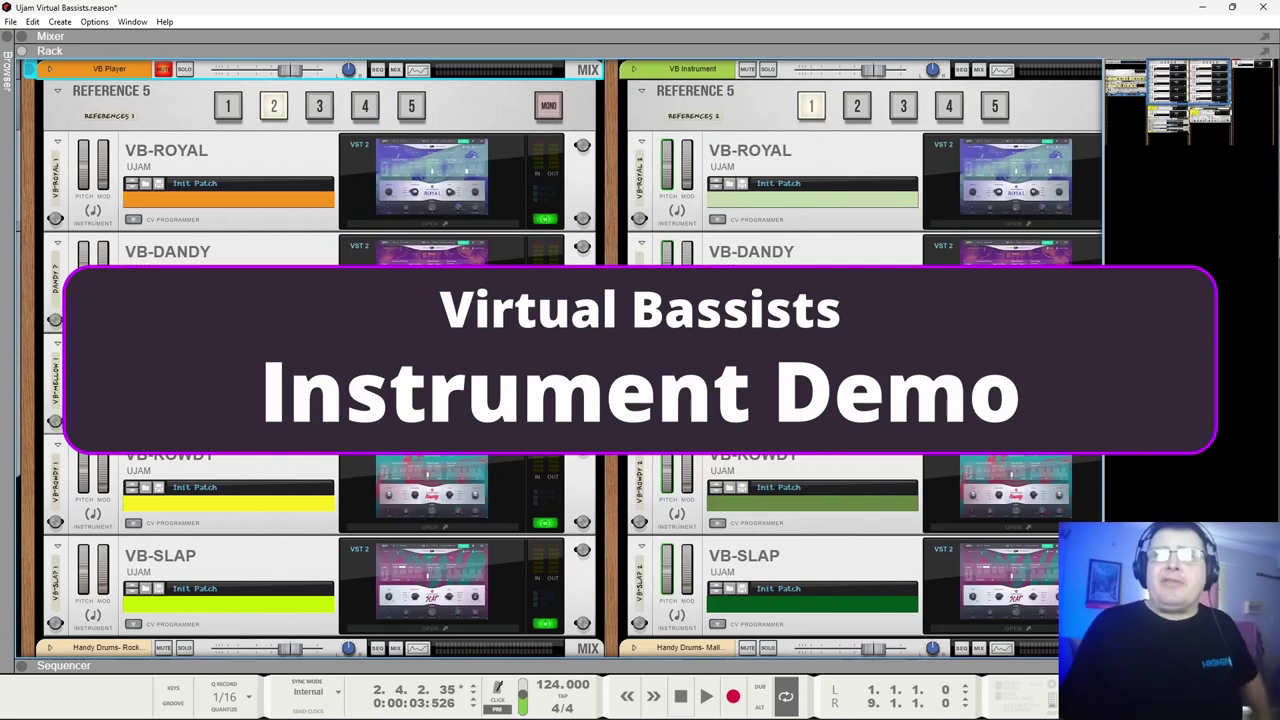
Bring the VB Instrument channel into view, open its VB-ROYAL editor by continuing the trial, check its Instrument mode and close it.
{"action": "scroll", "coordinate": [822, 474], "scroll_direction": "down", "scroll_amount": 5}
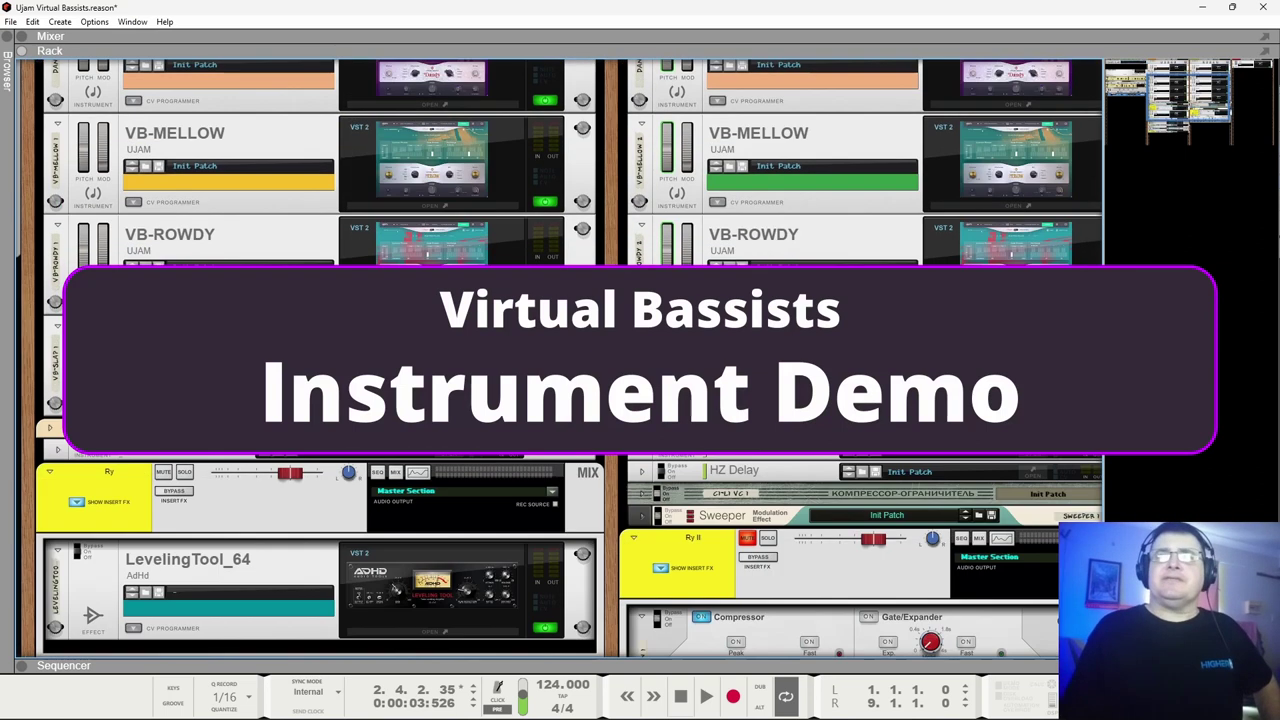
{"action": "scroll", "coordinate": [810, 480], "scroll_direction": "up", "scroll_amount": 5}
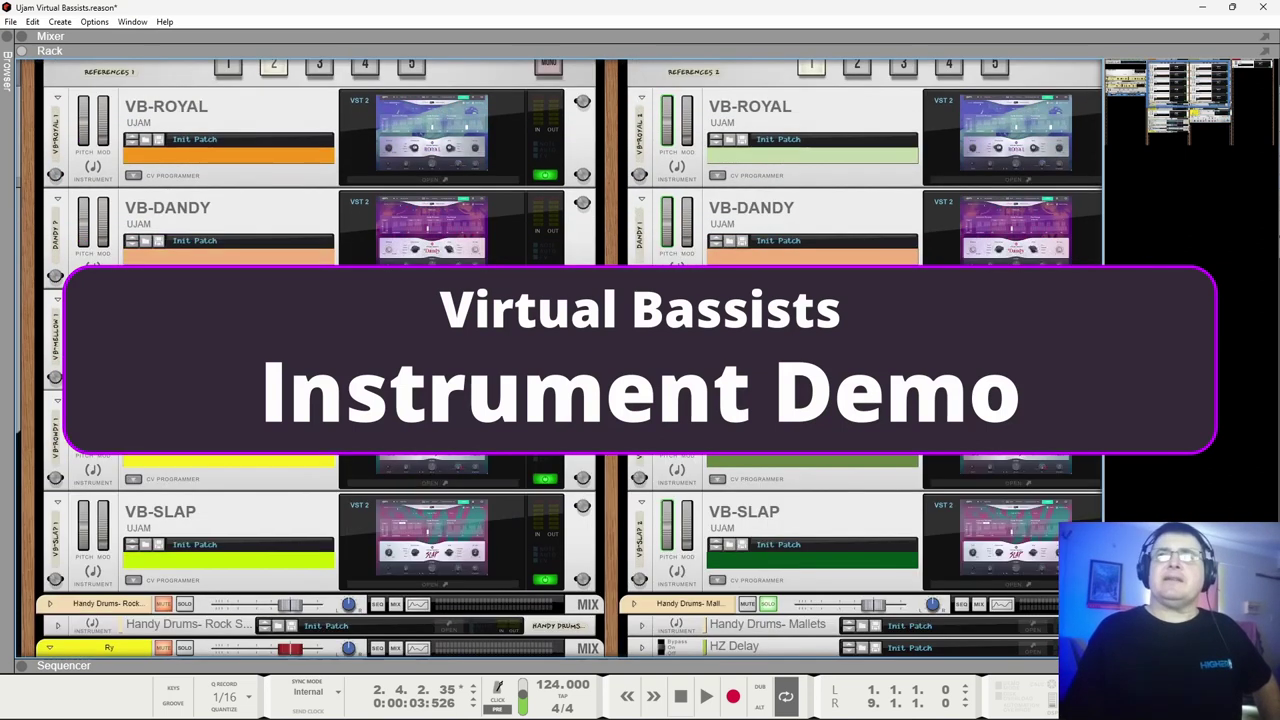
{"action": "left_click_drag", "start_coordinate": [1158, 86], "coordinate": [1195, 86]}
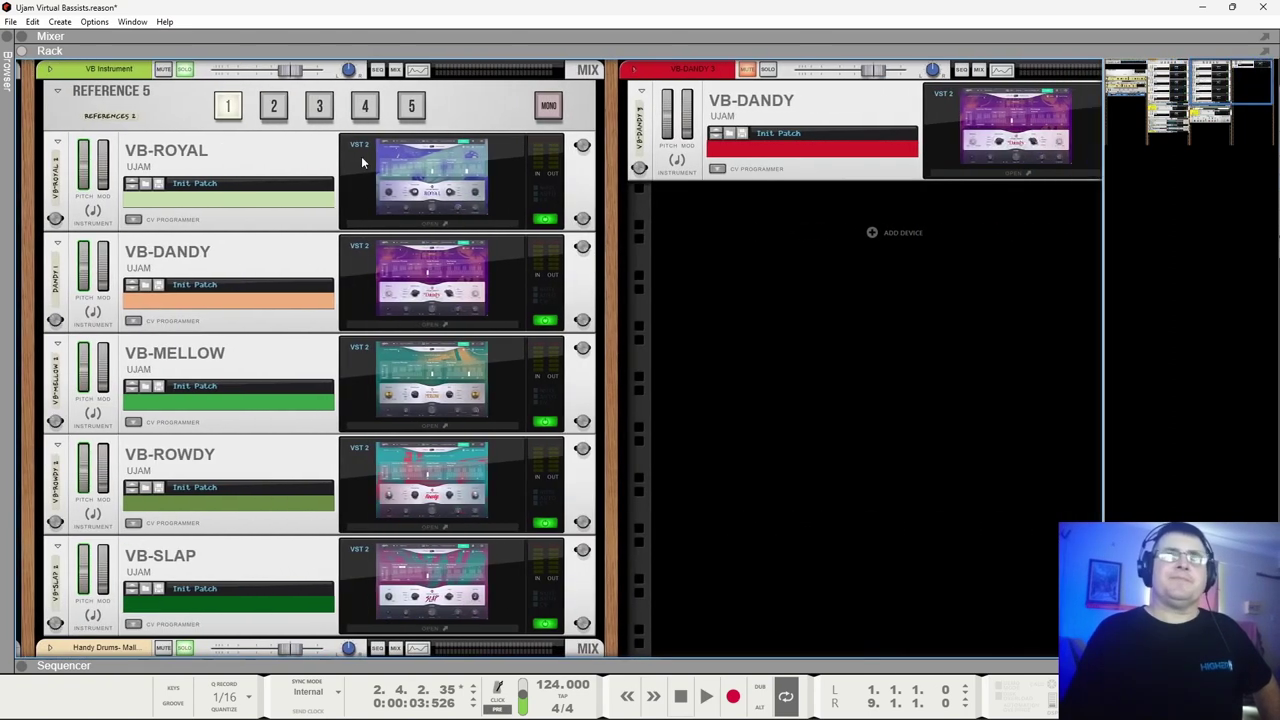
{"action": "left_click", "coordinate": [431, 170]}
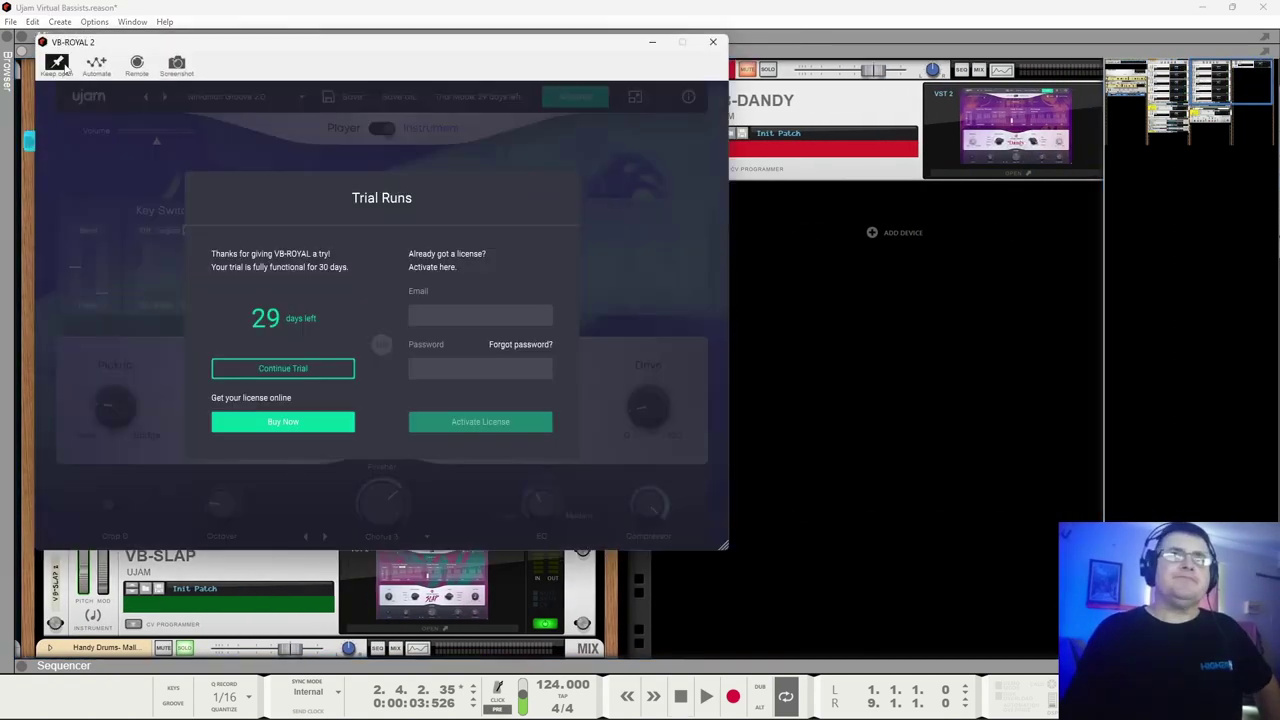
{"action": "left_click", "coordinate": [300, 368]}
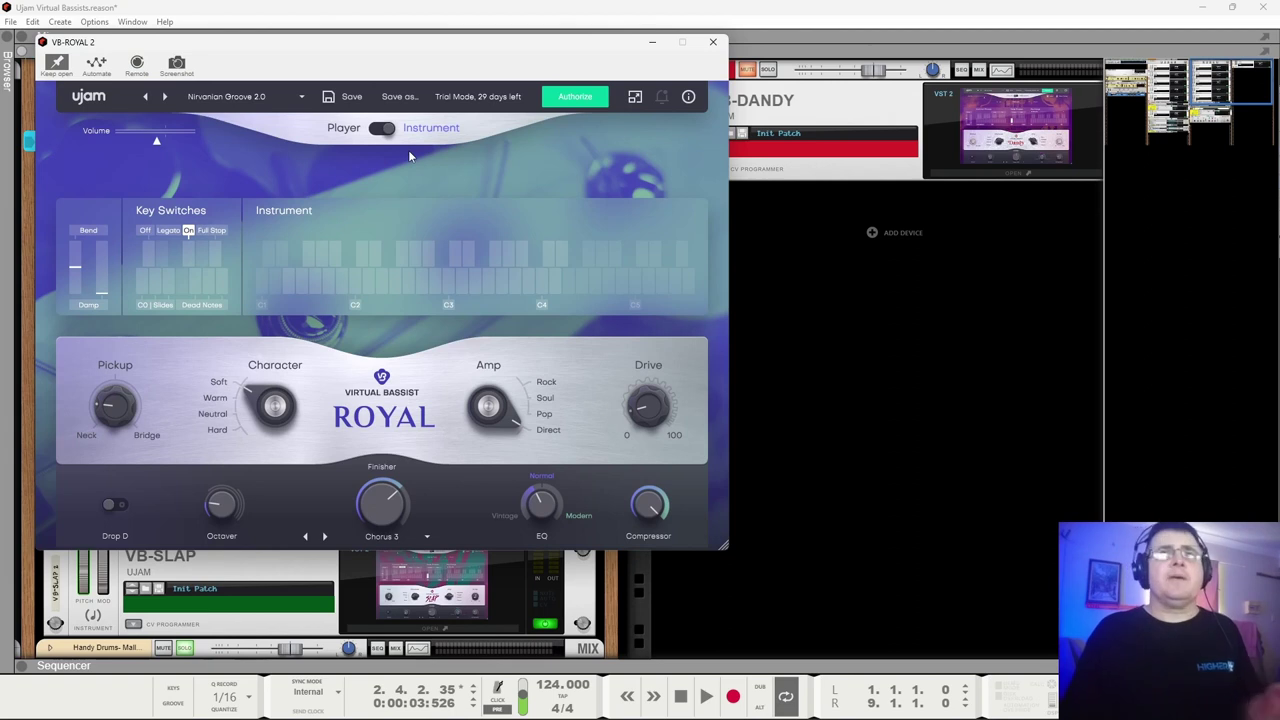
{"action": "left_click", "coordinate": [713, 41]}
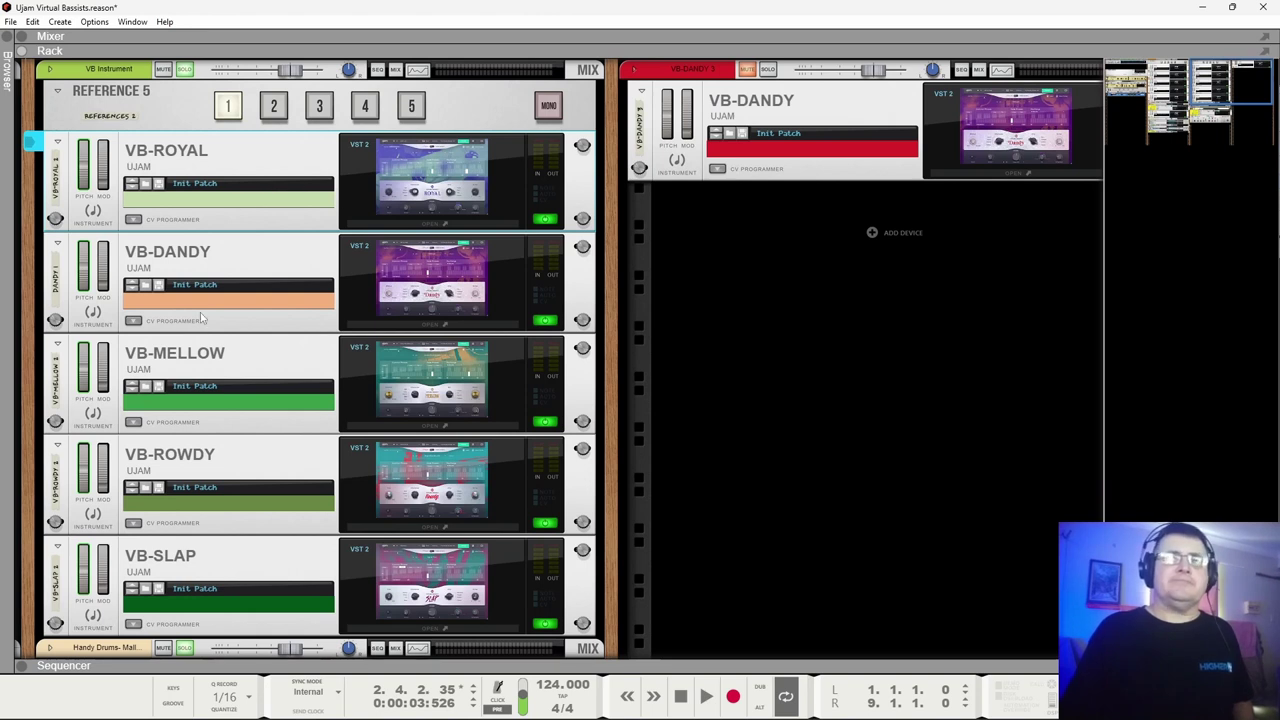
Play the song while auditioning the VB Instrument basses through Reference 5 inputs 1 to 5, return to input 1 and stop playback.
{"action": "key", "text": "space"}
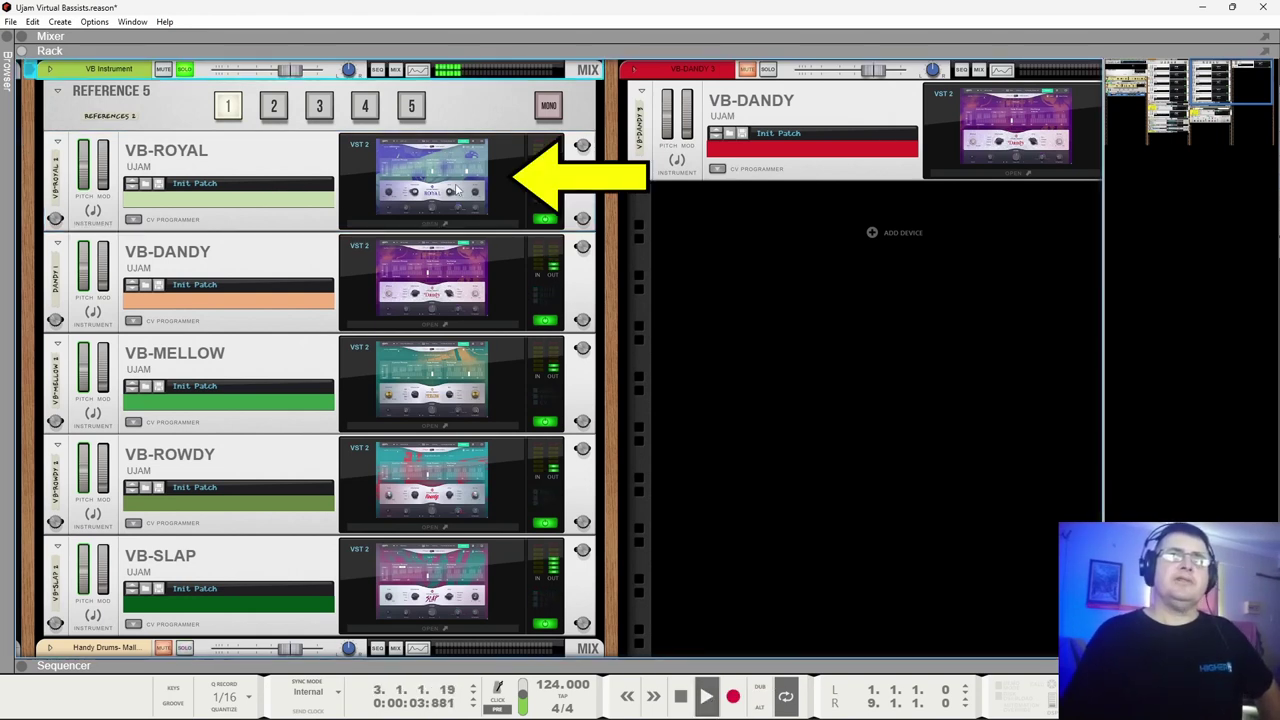
{"action": "left_click", "coordinate": [274, 107]}
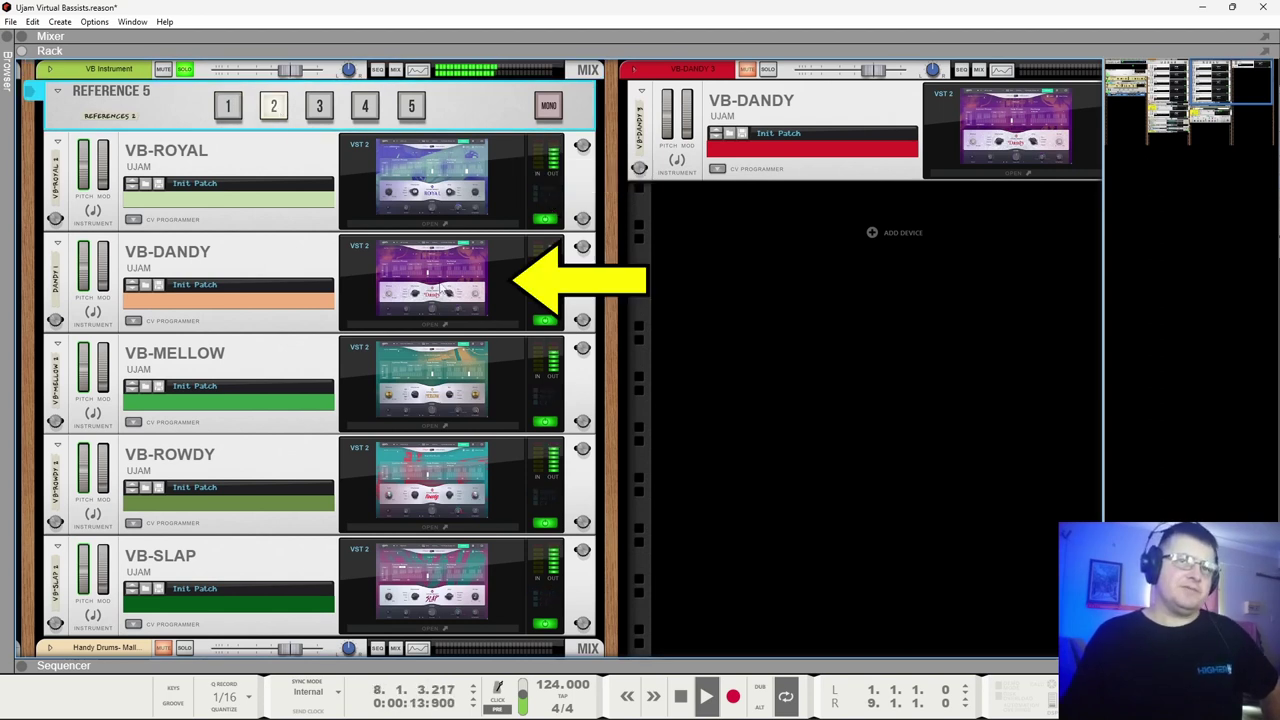
{"action": "left_click", "coordinate": [320, 106]}
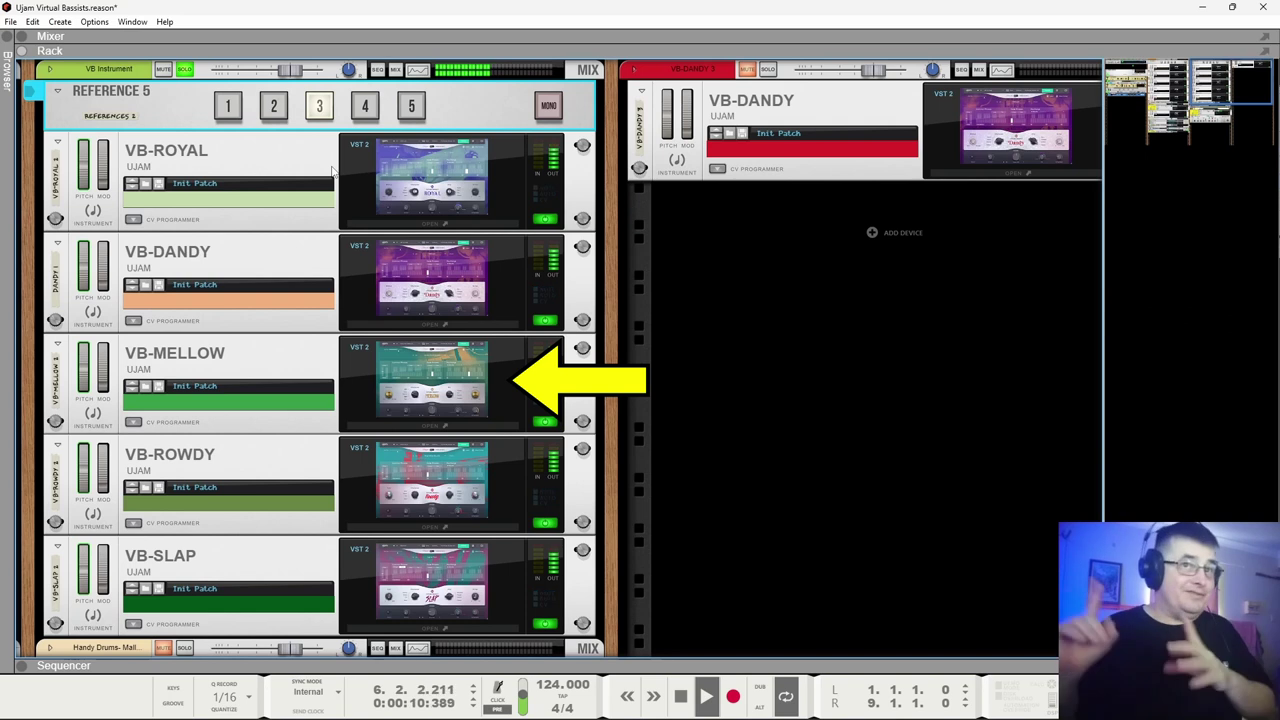
{"action": "left_click", "coordinate": [366, 115]}
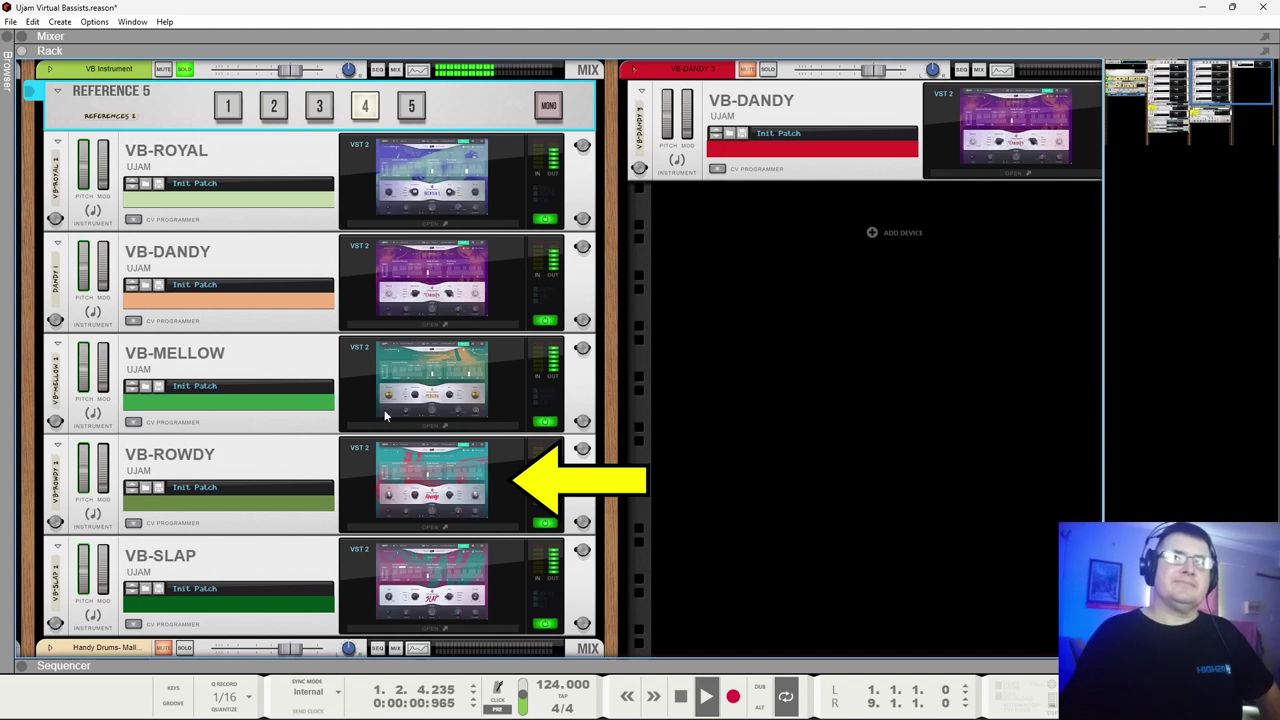
{"action": "left_click", "coordinate": [413, 108]}
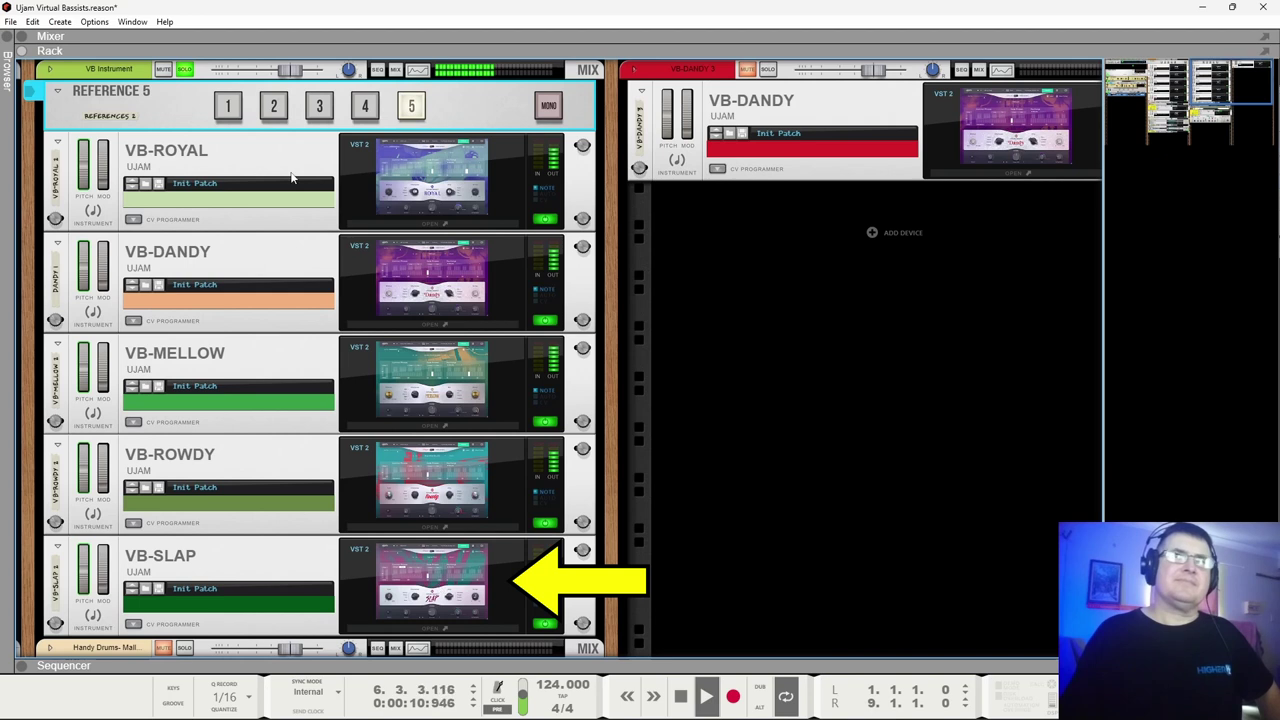
{"action": "left_click", "coordinate": [227, 106]}
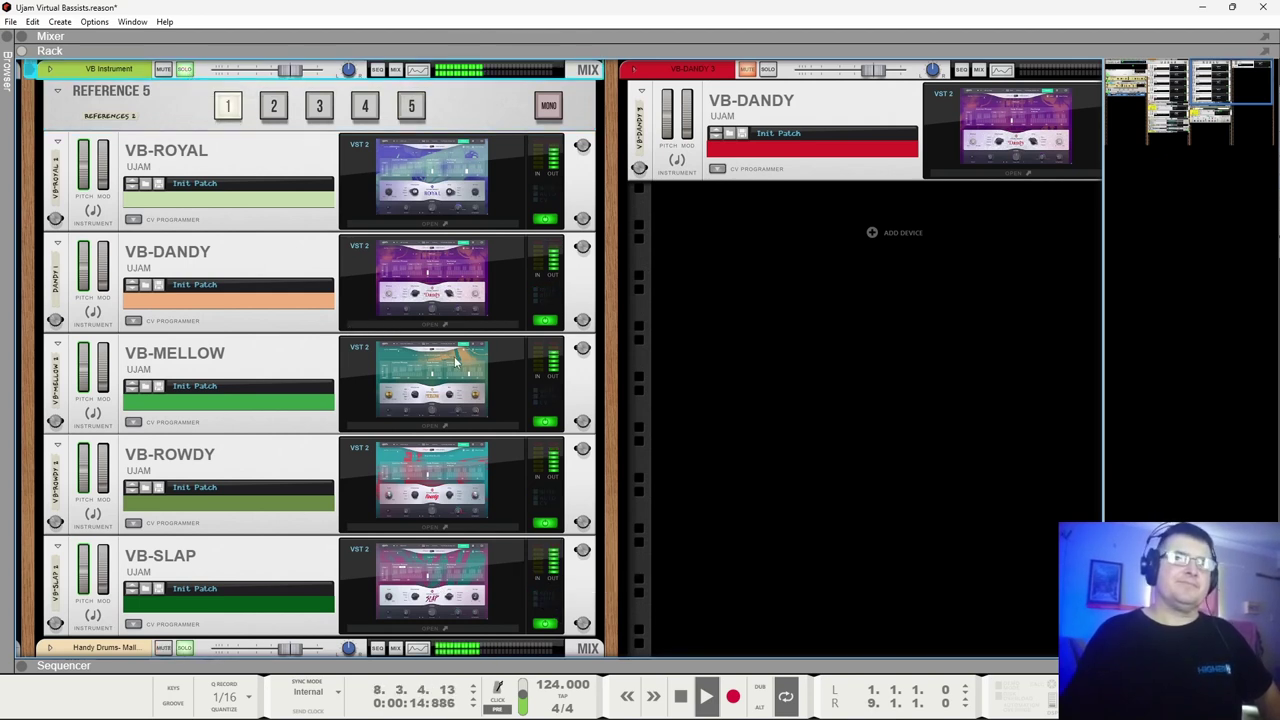
{"action": "left_click", "coordinate": [682, 700]}
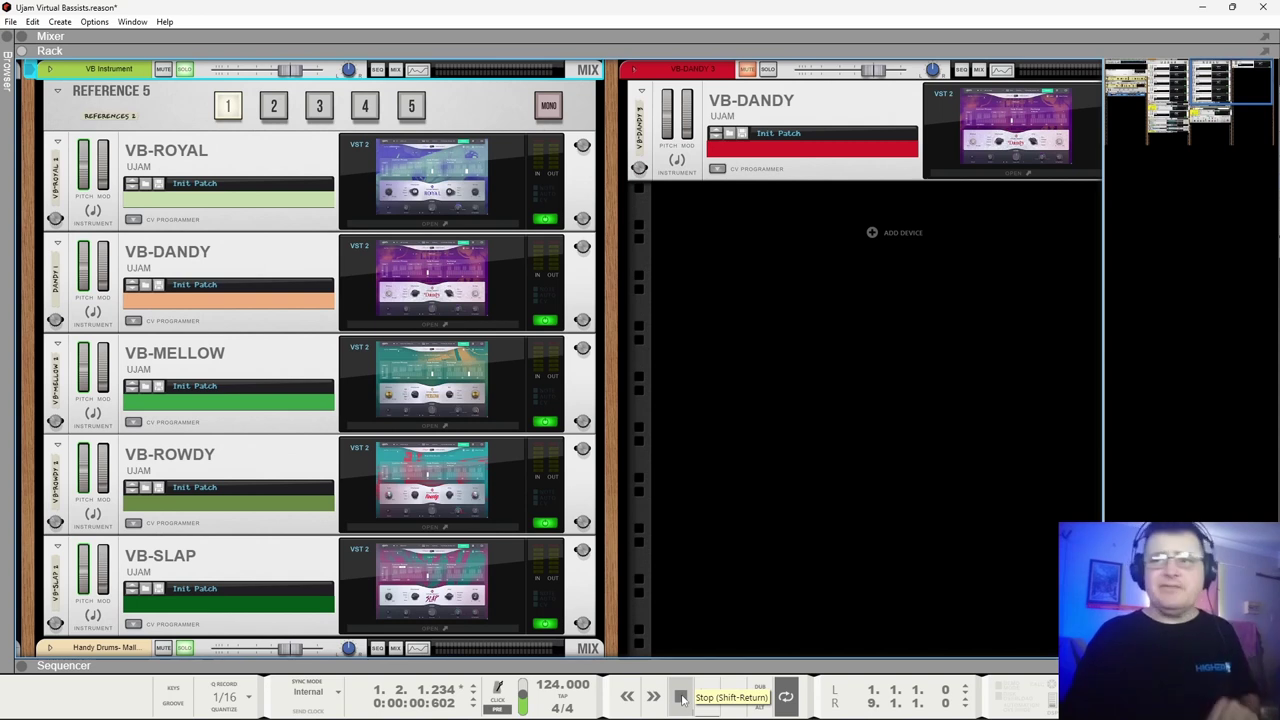
Play the song with the drums included, comparing VB Instrument inputs 1 to 5, stop playback and reselect input 1.
{"action": "key", "text": "space"}
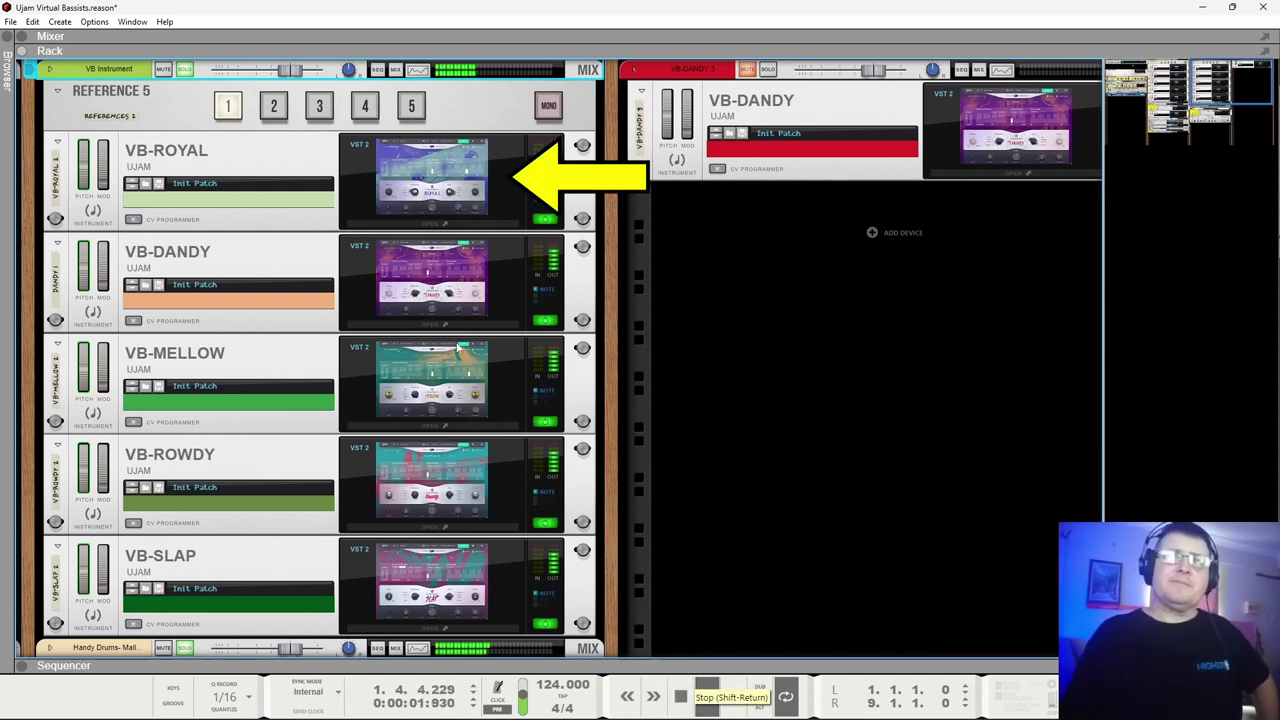
{"action": "scroll", "coordinate": [405, 343], "scroll_direction": "down", "scroll_amount": 5}
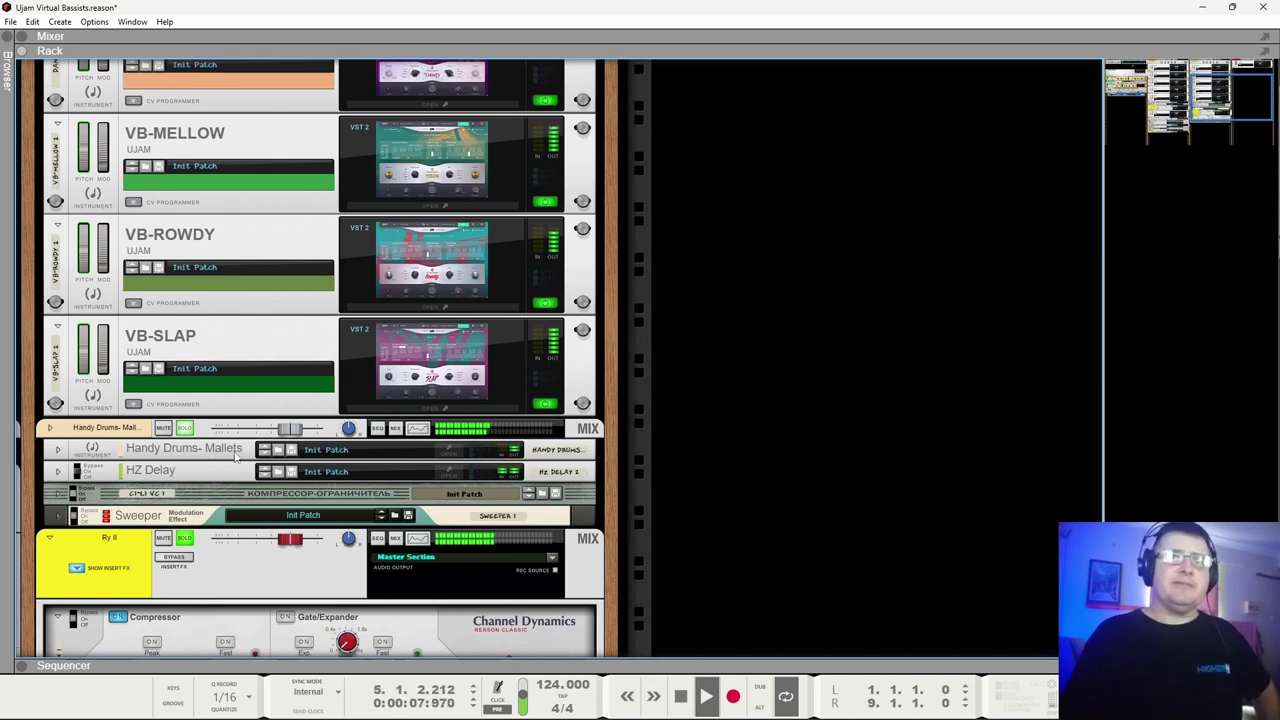
{"action": "scroll", "coordinate": [482, 447], "scroll_direction": "up", "scroll_amount": 5}
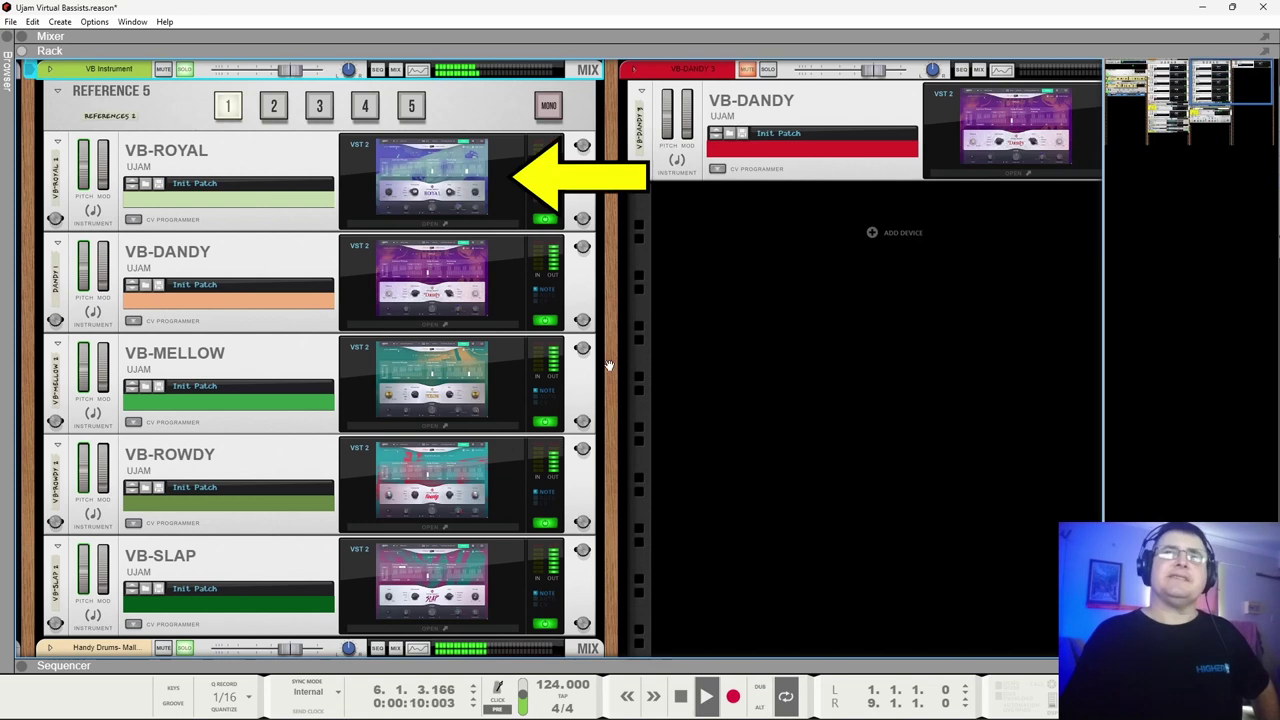
{"action": "left_click", "coordinate": [274, 106]}
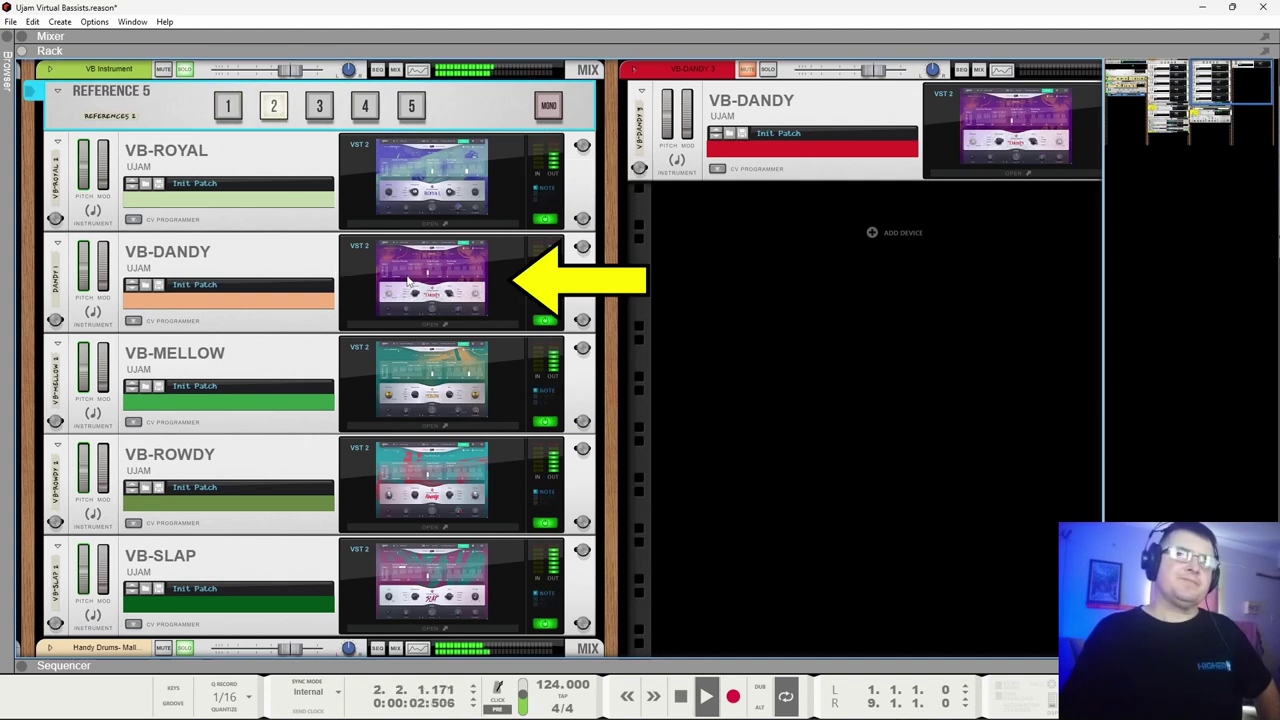
{"action": "left_click", "coordinate": [320, 108]}
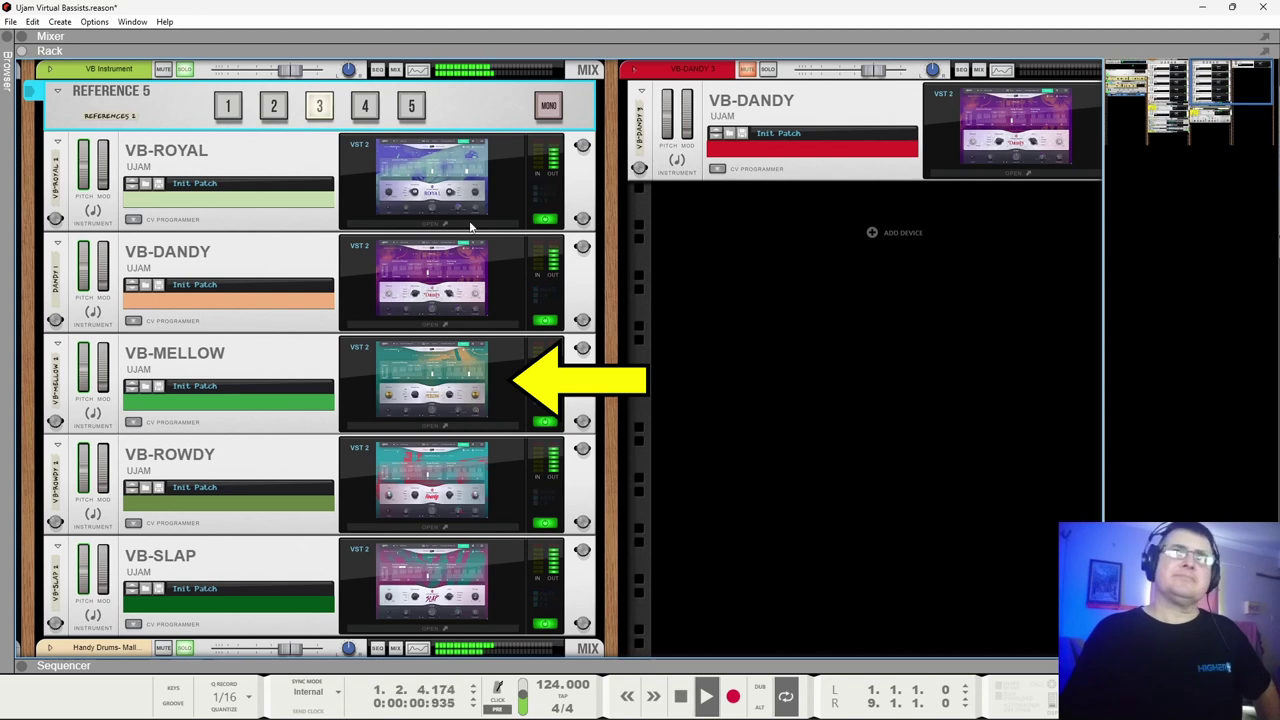
{"action": "left_click", "coordinate": [366, 107]}
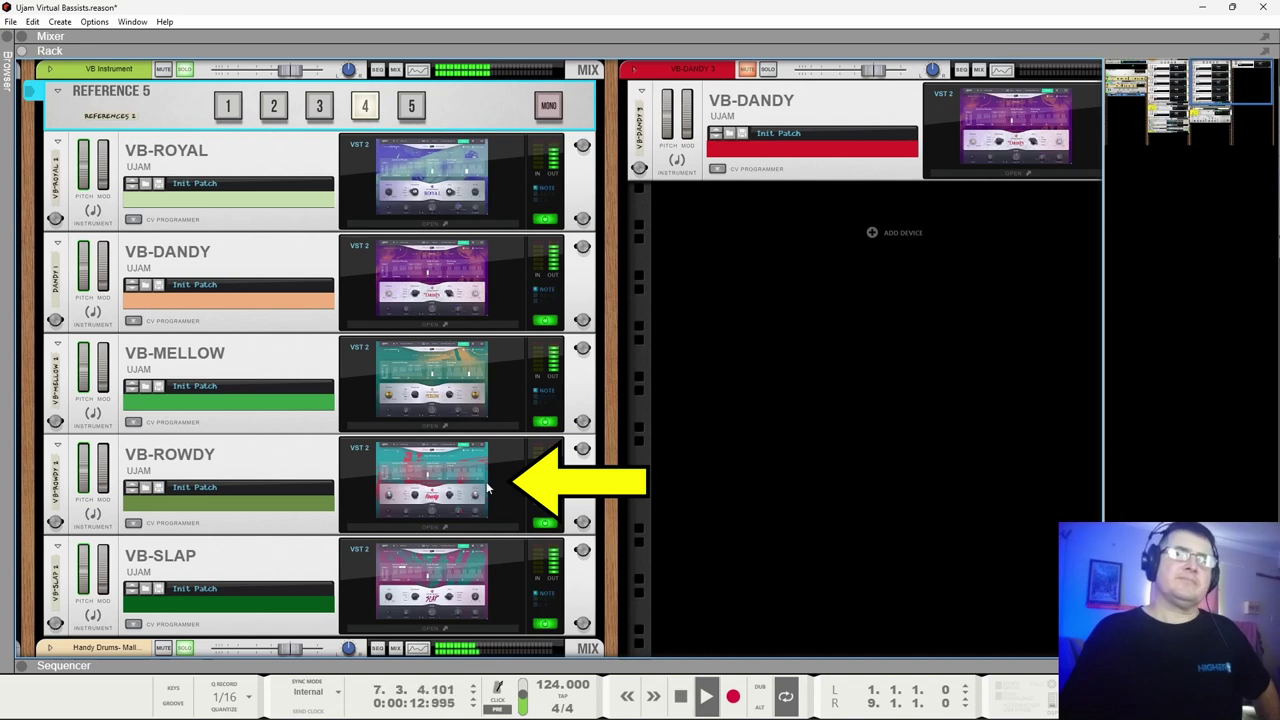
{"action": "left_click", "coordinate": [411, 112]}
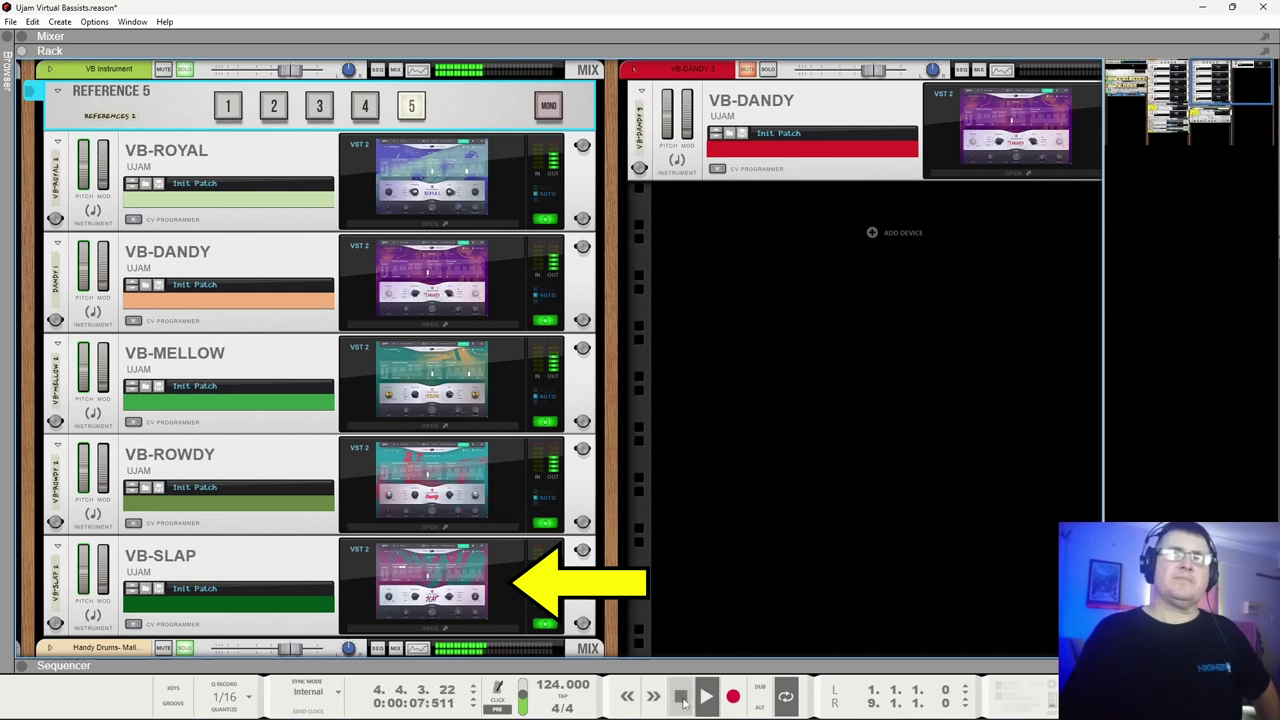
{"action": "left_click", "coordinate": [681, 697]}
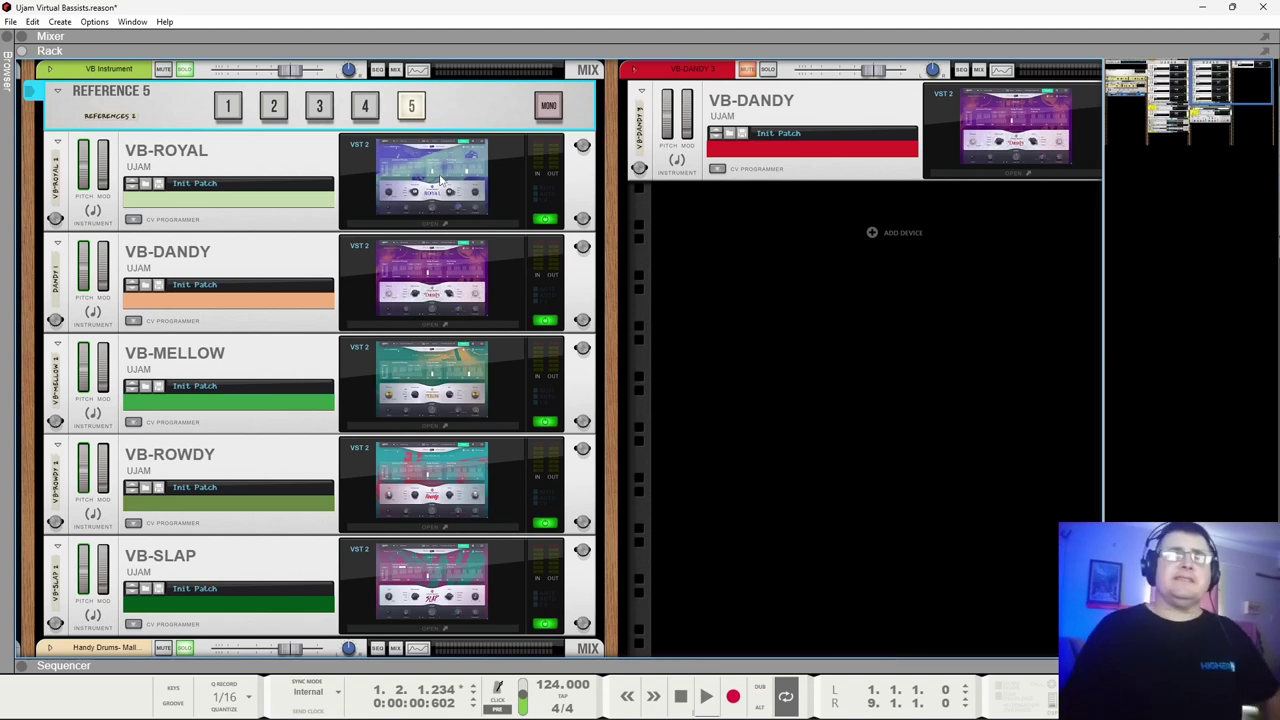
{"action": "left_click", "coordinate": [240, 108]}
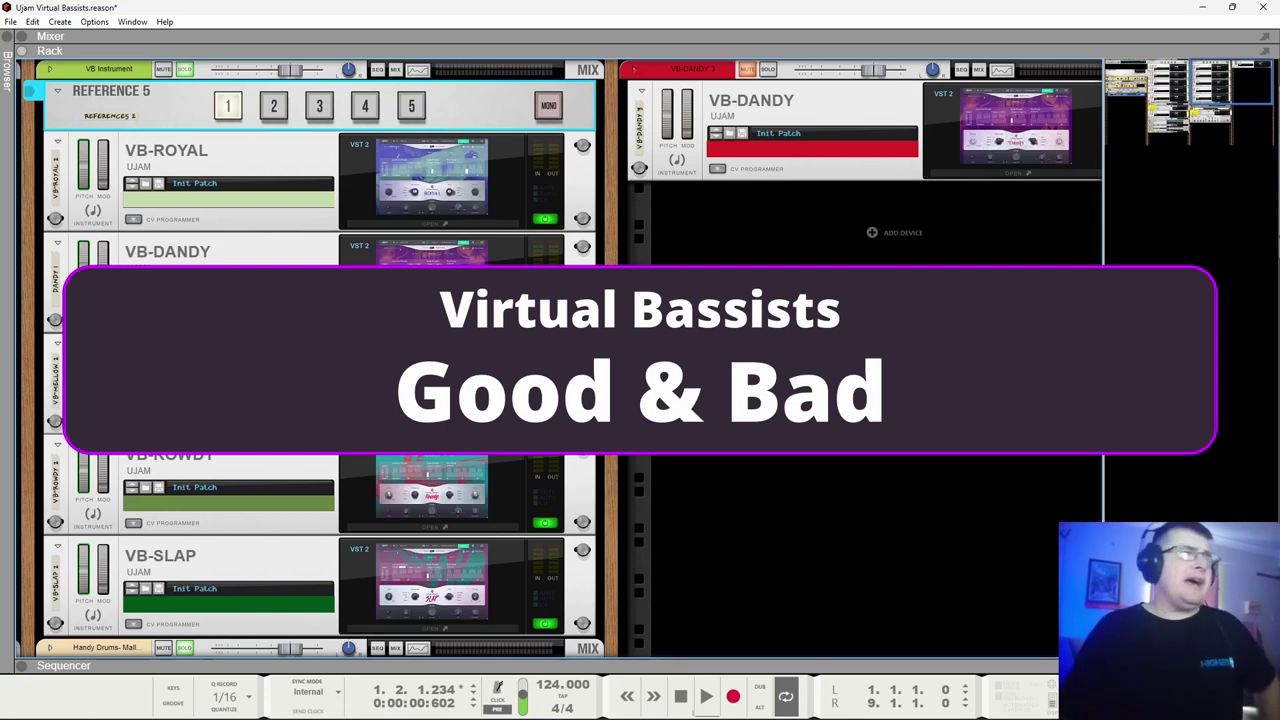
Open the editor of the standalone VB-DANDY device, continue its trial, move the window to the screen's upper-left corner and close it.
{"action": "scroll", "coordinate": [1047, 90], "scroll_direction": "down", "scroll_amount": 1}
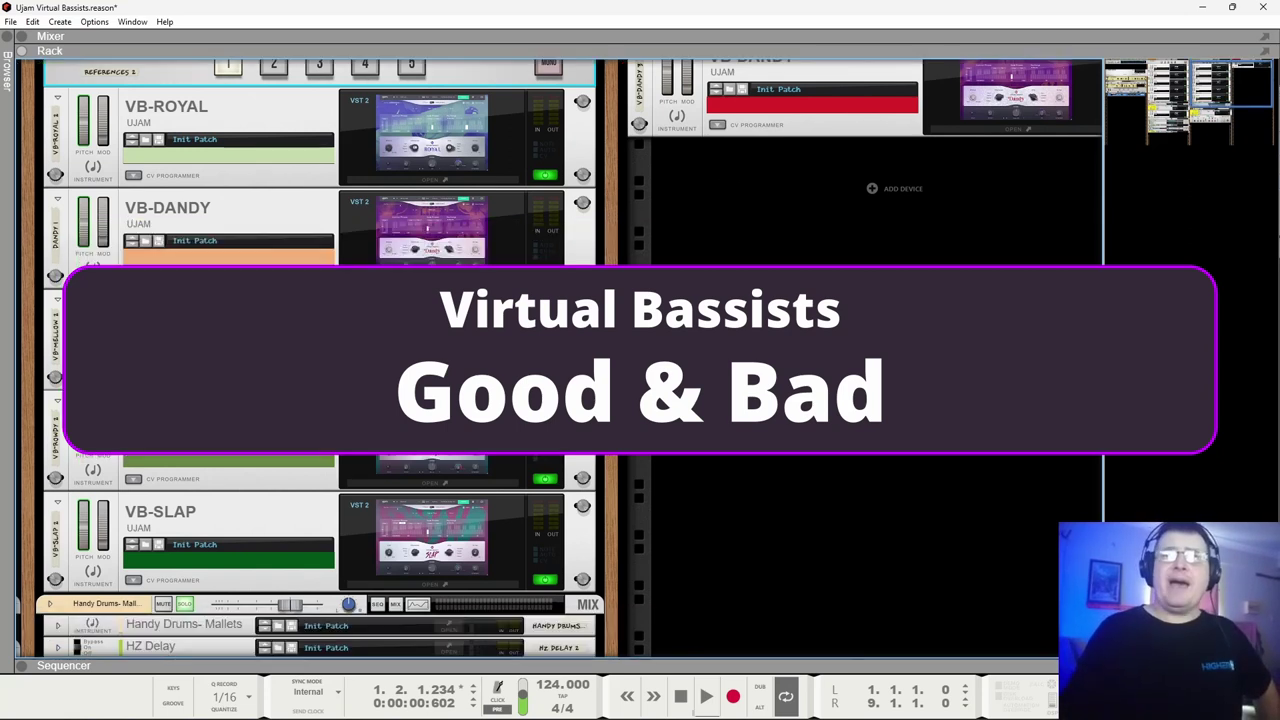
{"action": "scroll", "coordinate": [1047, 90], "scroll_direction": "right", "scroll_amount": 2}
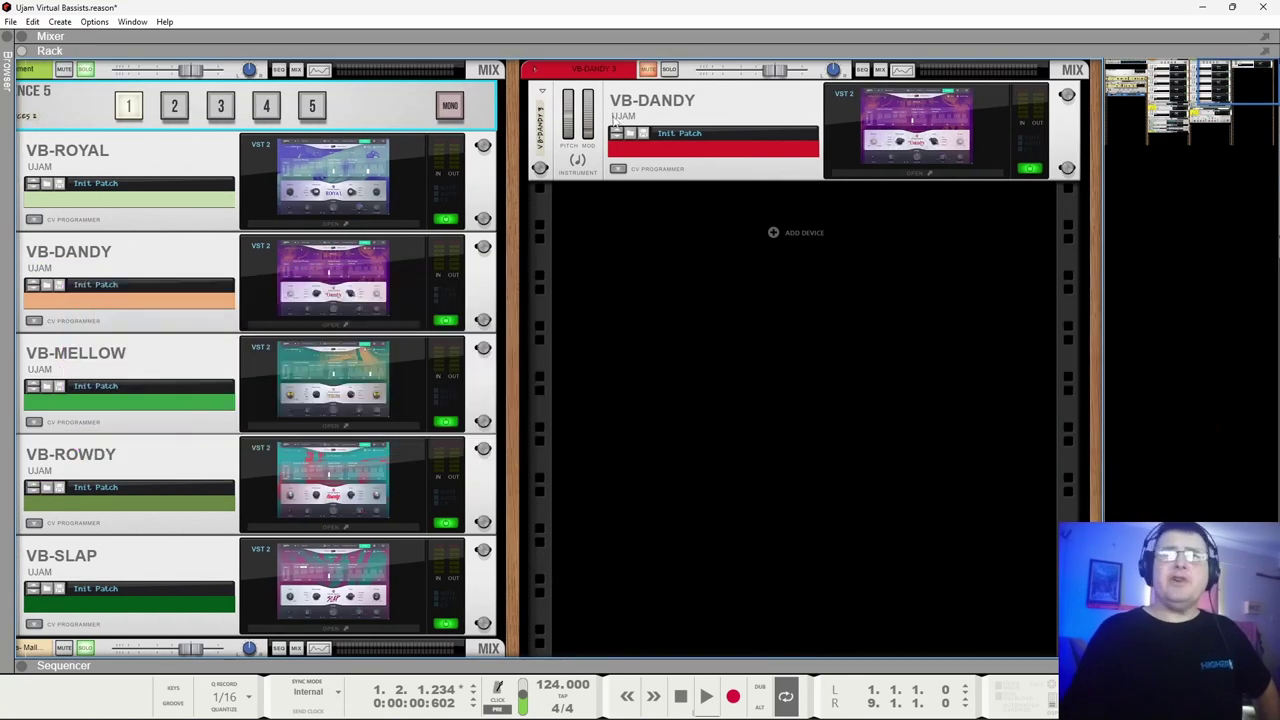
{"action": "left_click", "coordinate": [925, 120]}
{"action": "left_click", "coordinate": [925, 120]}
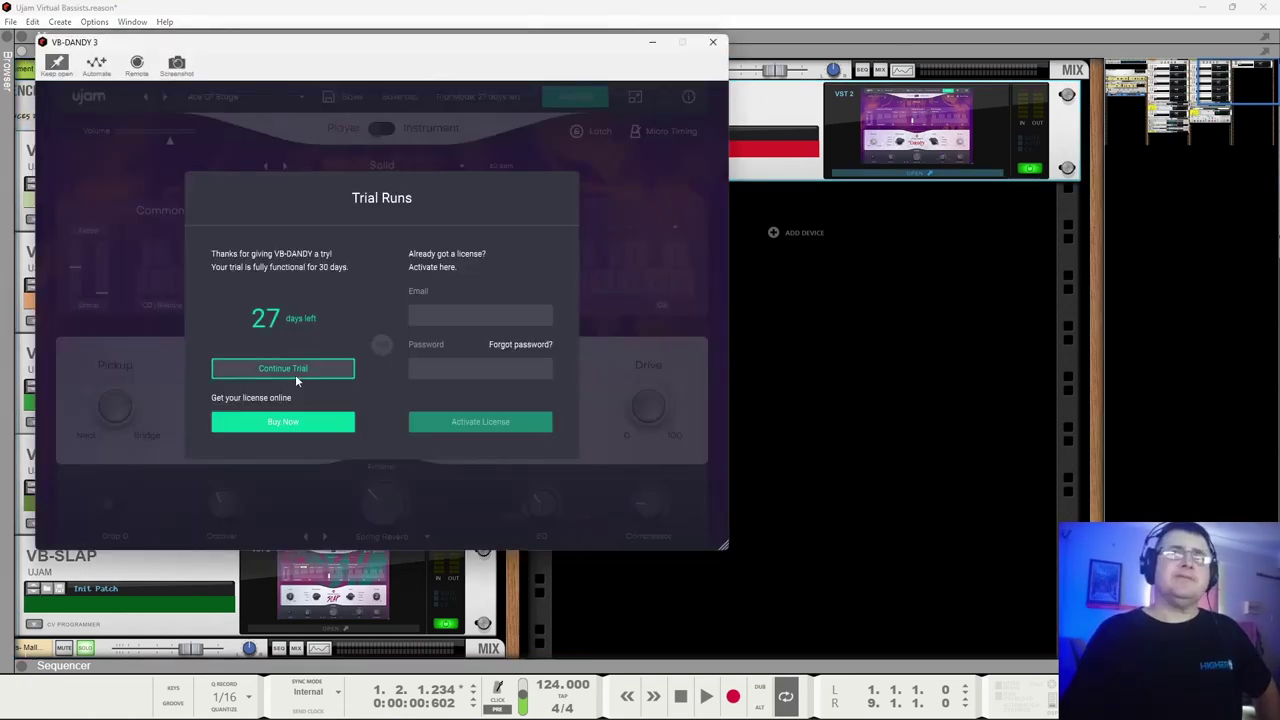
{"action": "left_click", "coordinate": [283, 368]}
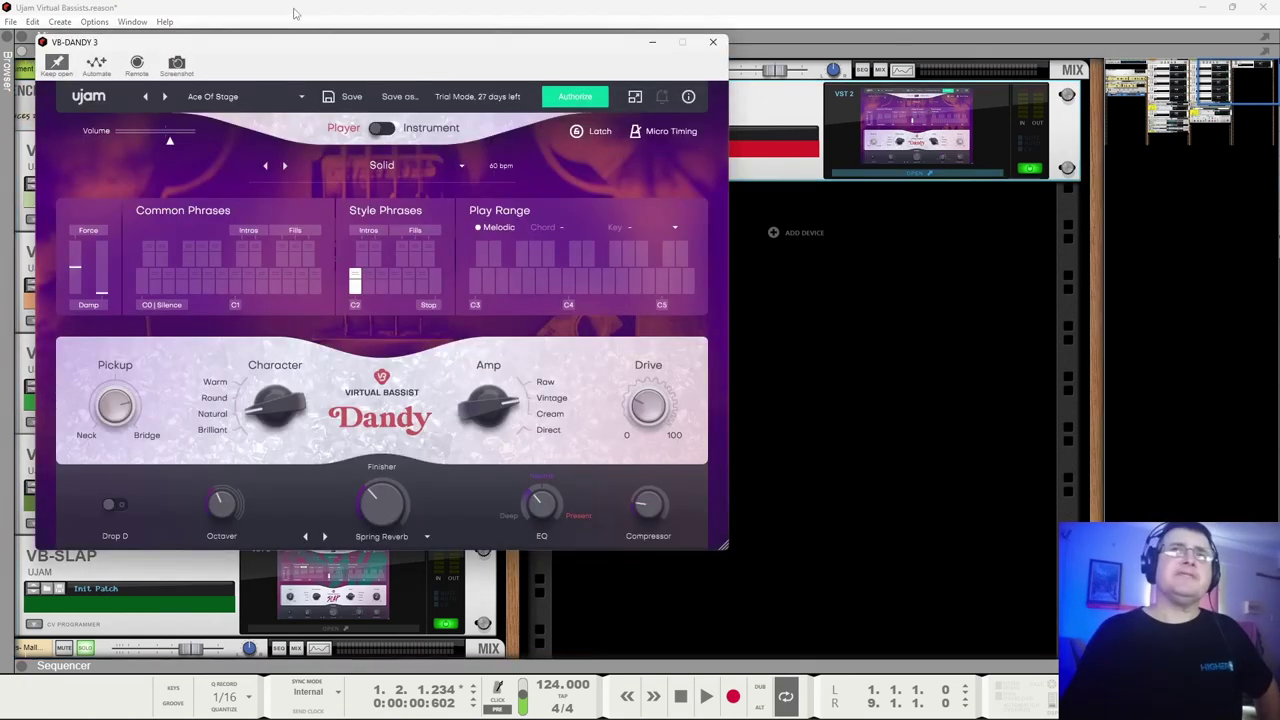
{"action": "left_click_drag", "start_coordinate": [272, 57], "coordinate": [236, 23]}
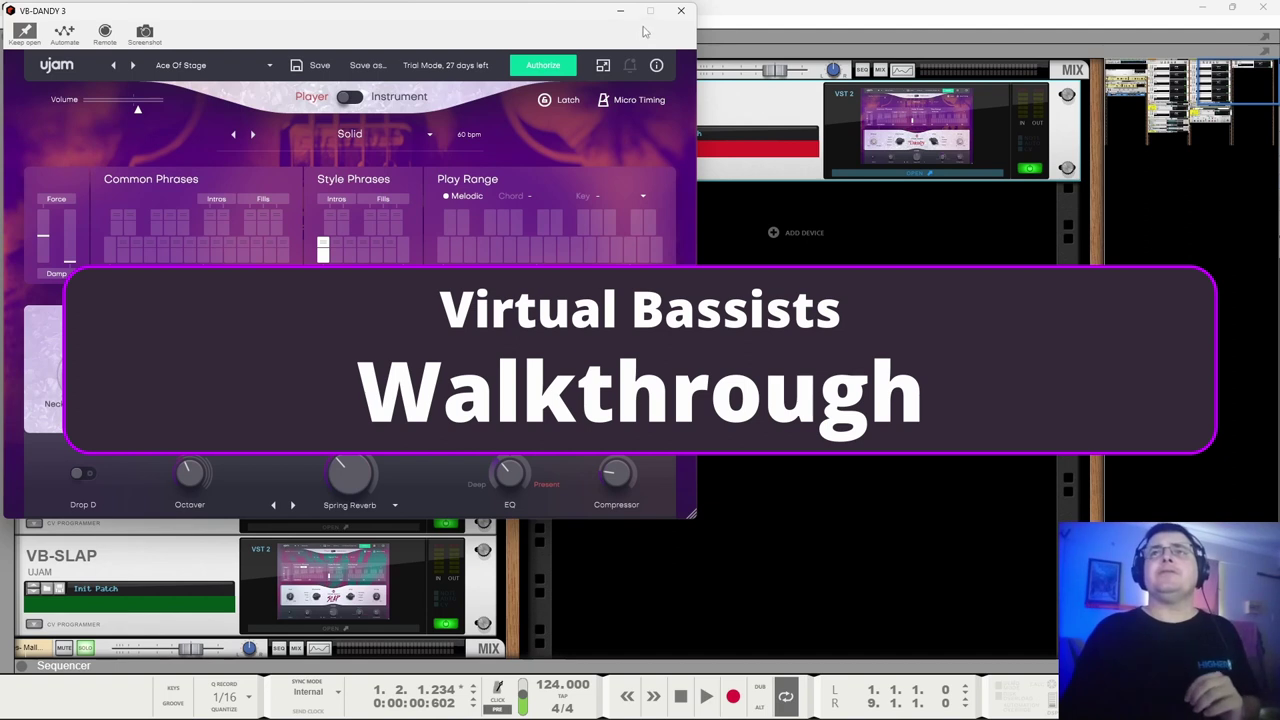
{"action": "left_click", "coordinate": [681, 10]}
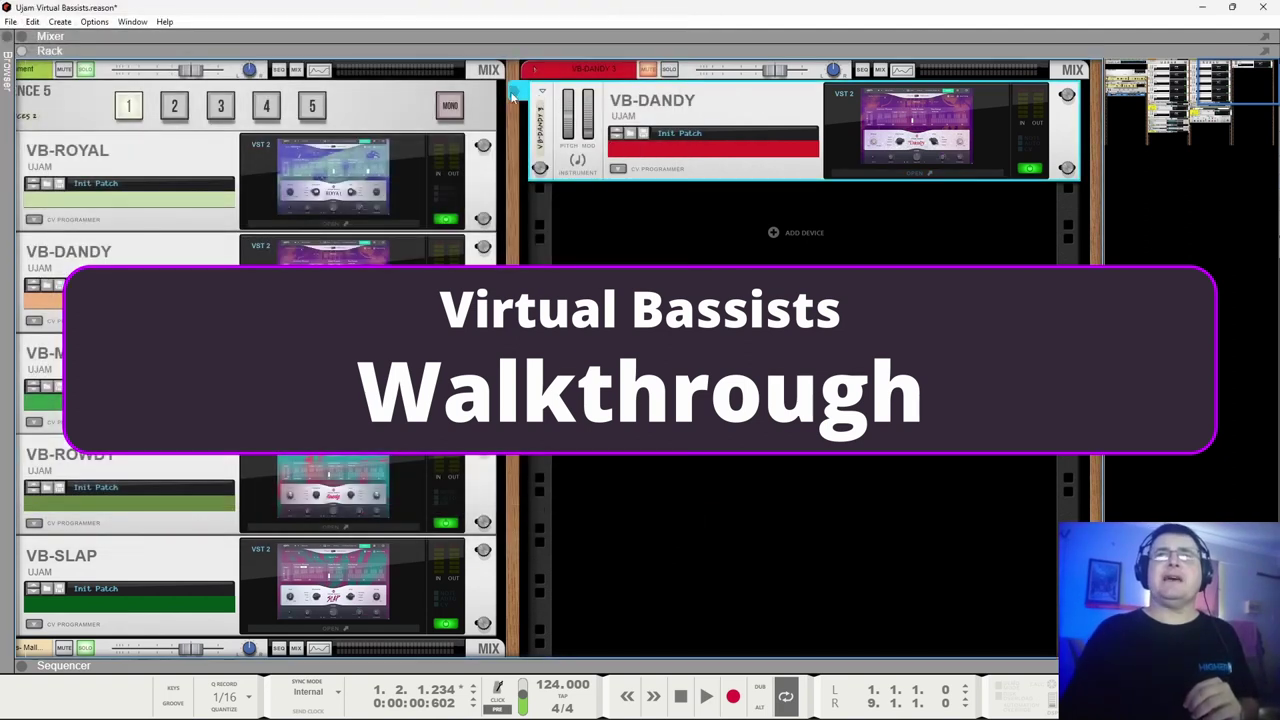
Reopen the standalone VB-DANDY editor and audition the Common Phrases on keys E0, A0, E1 and F1.
{"action": "left_click", "coordinate": [916, 127]}
{"action": "left_click", "coordinate": [916, 127]}
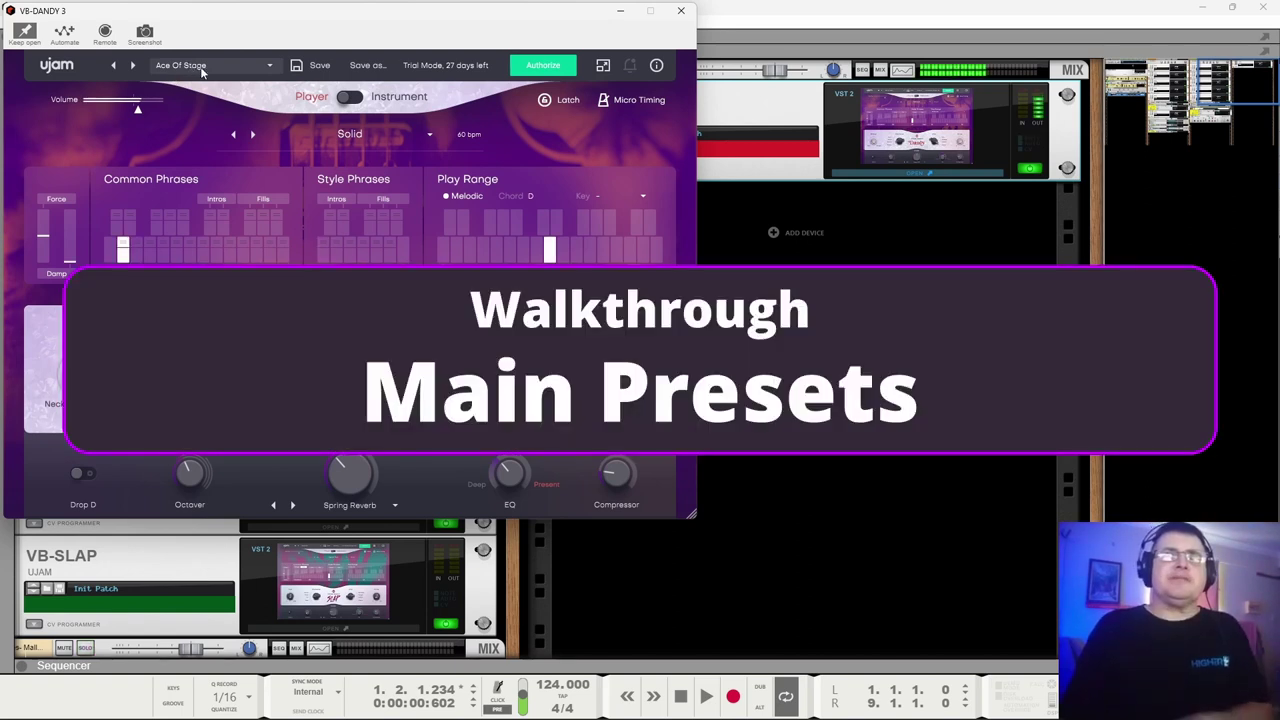
{"action": "left_click", "coordinate": [138, 252]}
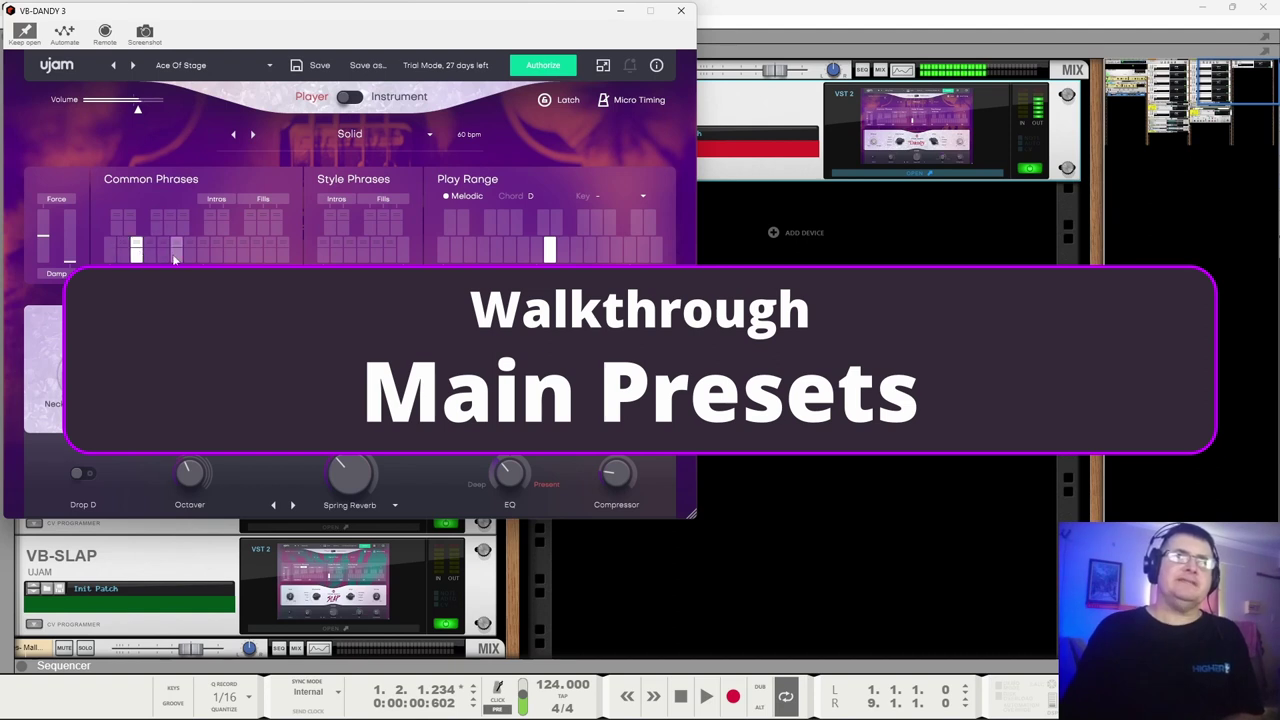
{"action": "left_click", "coordinate": [175, 254]}
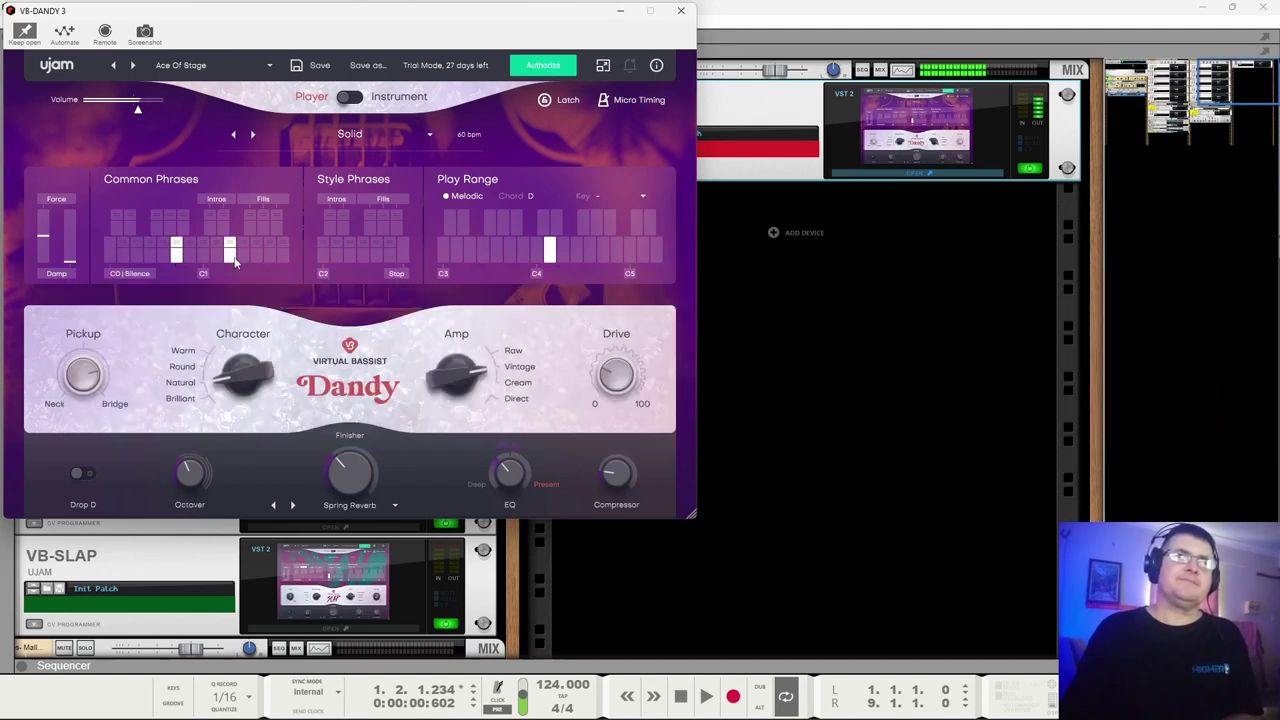
{"action": "left_click", "coordinate": [231, 255]}
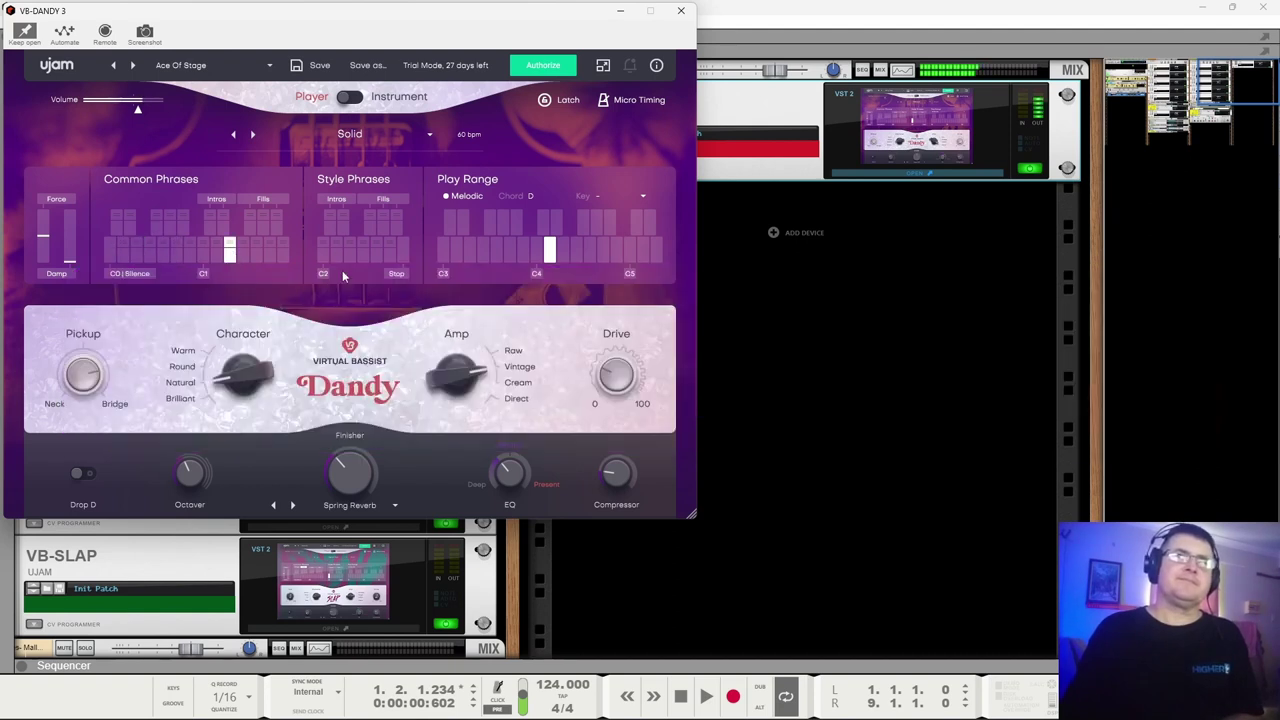
{"action": "left_click", "coordinate": [244, 255]}
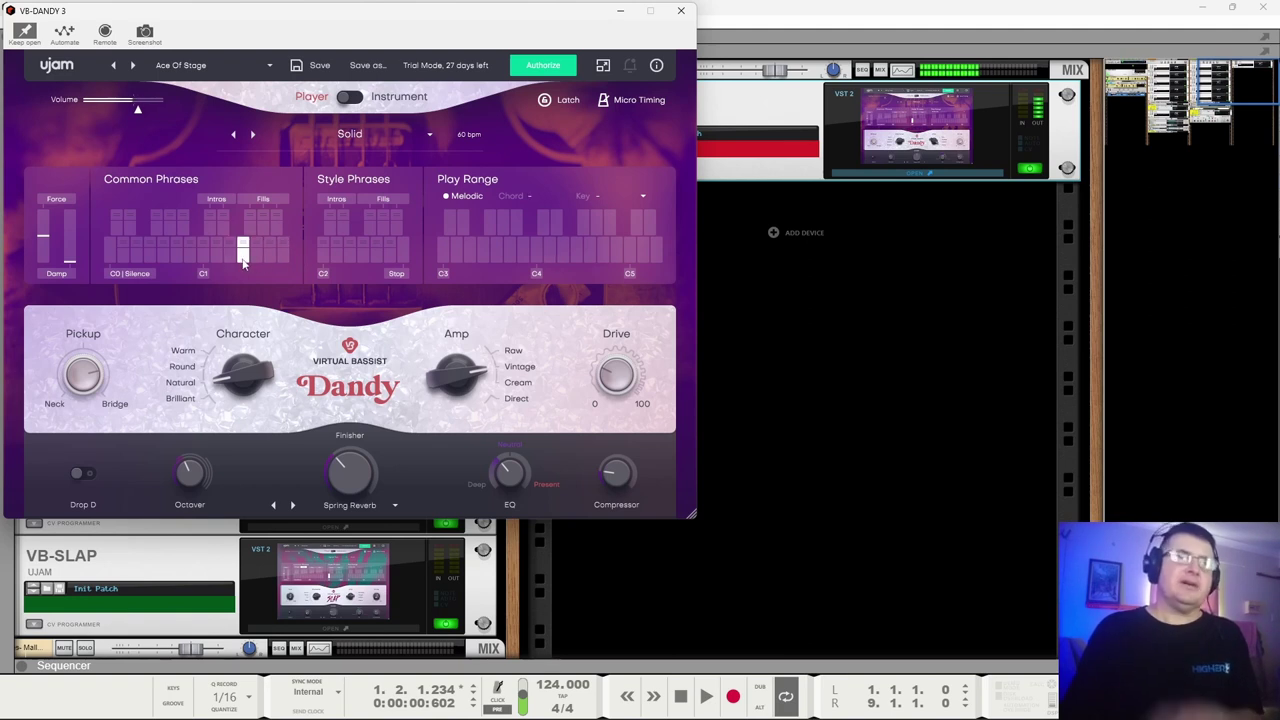
Audition the Style Phrases on keys C2 and G2 and the Common Phrase on key B0 in VB-DANDY.
{"action": "left_click", "coordinate": [324, 254]}
{"action": "left_click", "coordinate": [376, 254]}
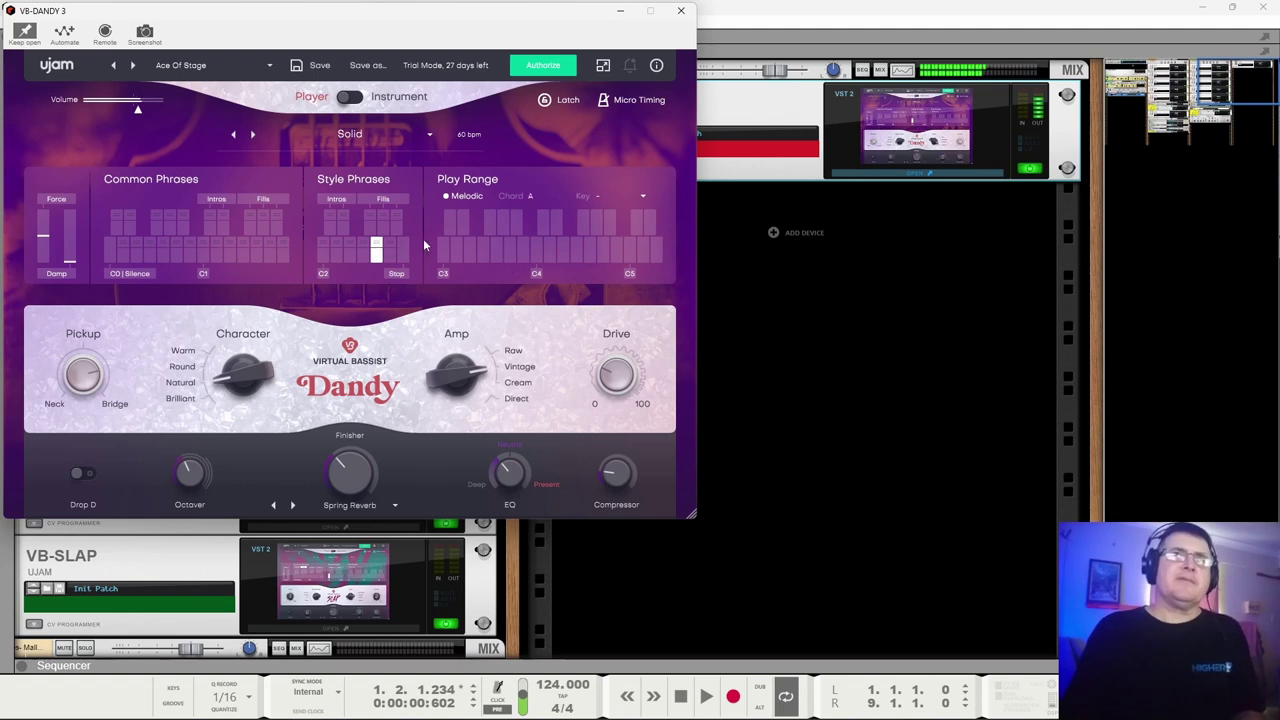
{"action": "left_click", "coordinate": [185, 248]}
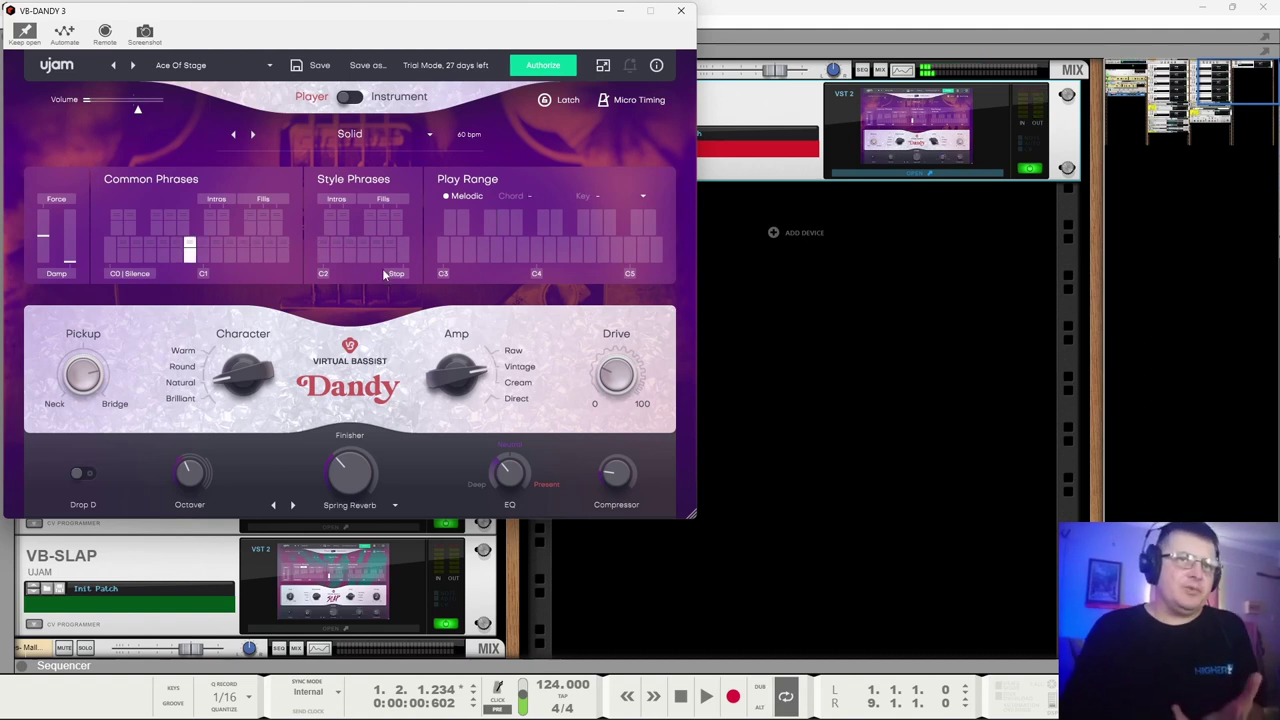
Load the Bass In The Corner preset from the factory Pop category in VB-DANDY.
{"action": "left_click", "coordinate": [200, 66]}
{"action": "mouse_move", "coordinate": [199, 87]}
{"action": "mouse_move", "coordinate": [367, 88]}
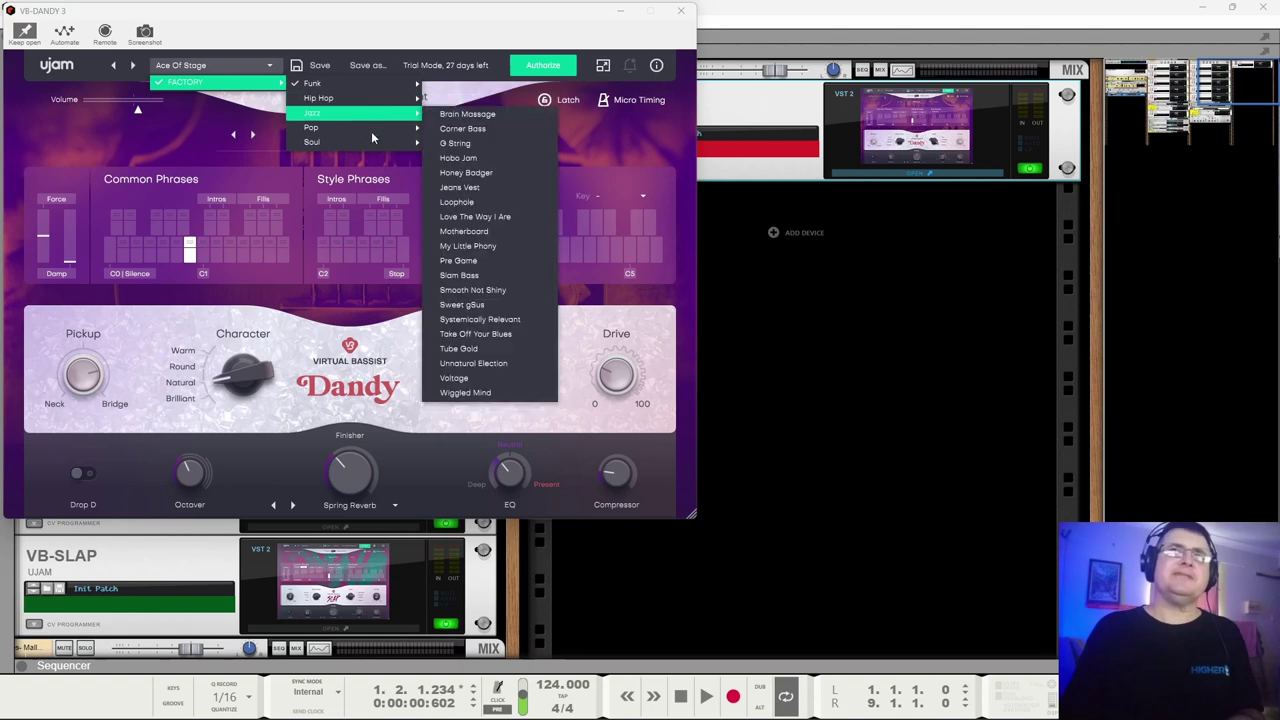
{"action": "mouse_move", "coordinate": [372, 136]}
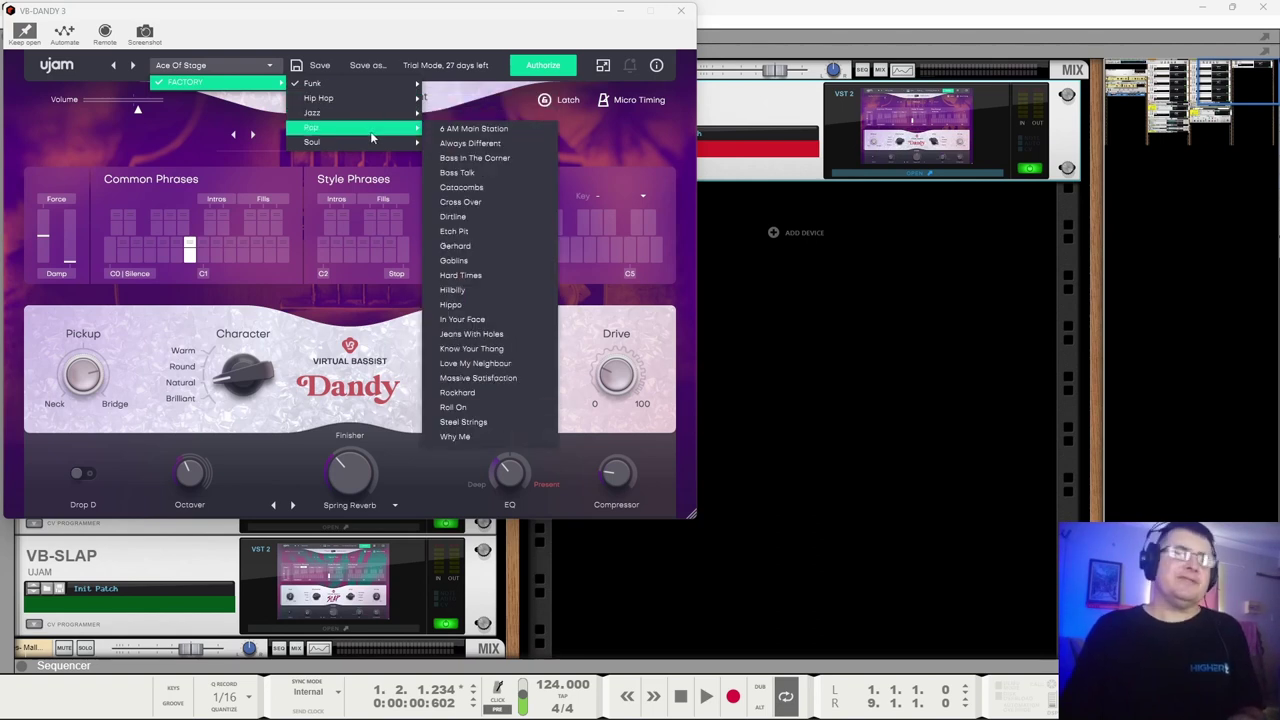
{"action": "left_click", "coordinate": [472, 158]}
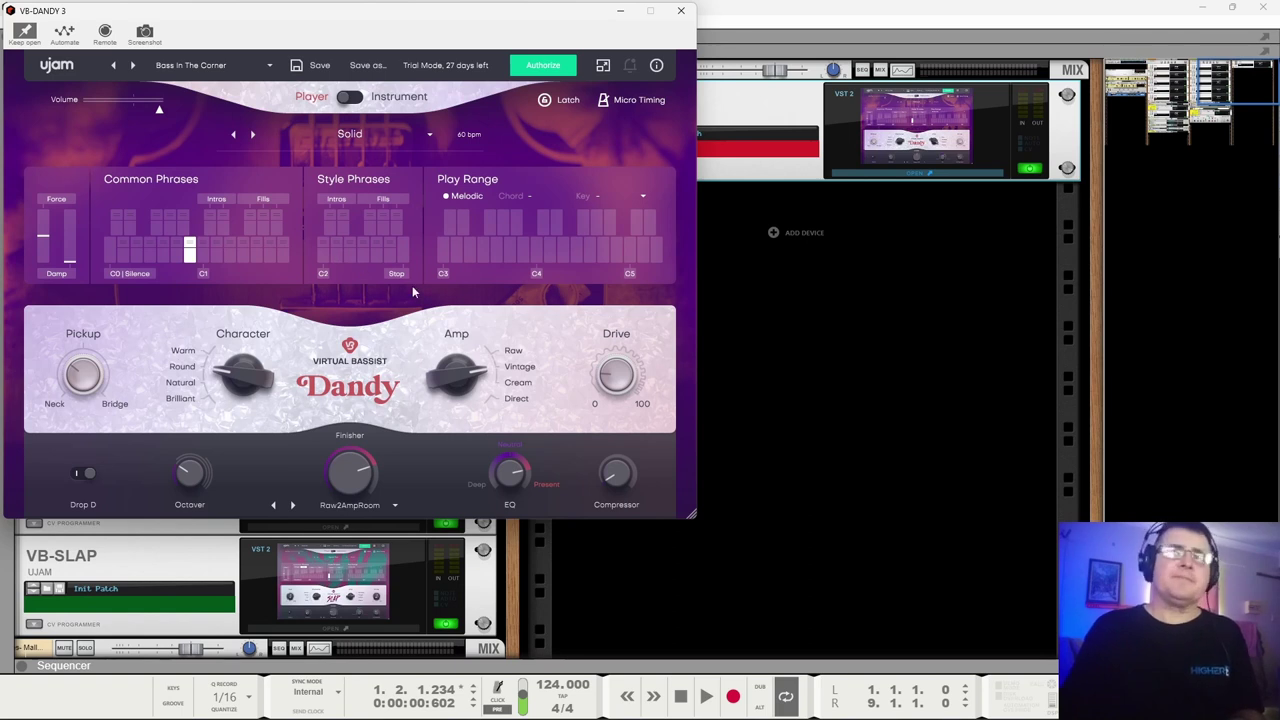
Load the factory Soul preset TipToe and audition its Common Phrases on keys F1 and G1.
{"action": "left_click", "coordinate": [190, 66]}
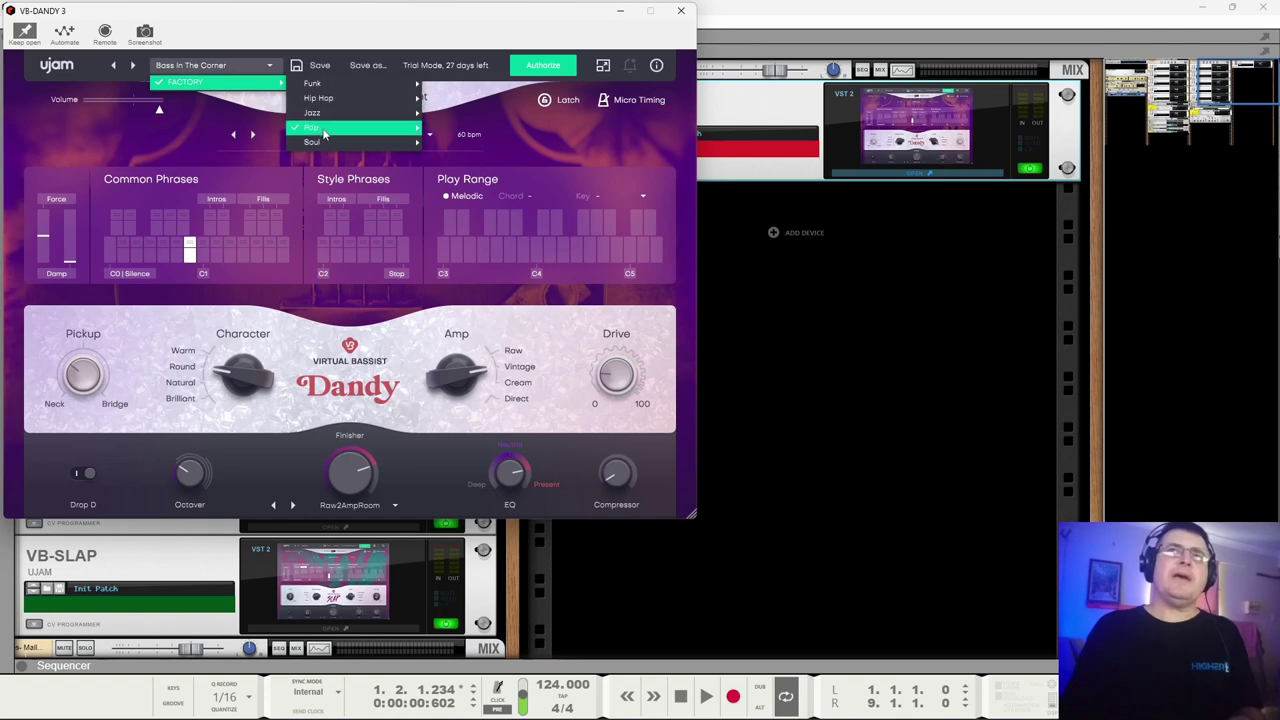
{"action": "mouse_move", "coordinate": [327, 148]}
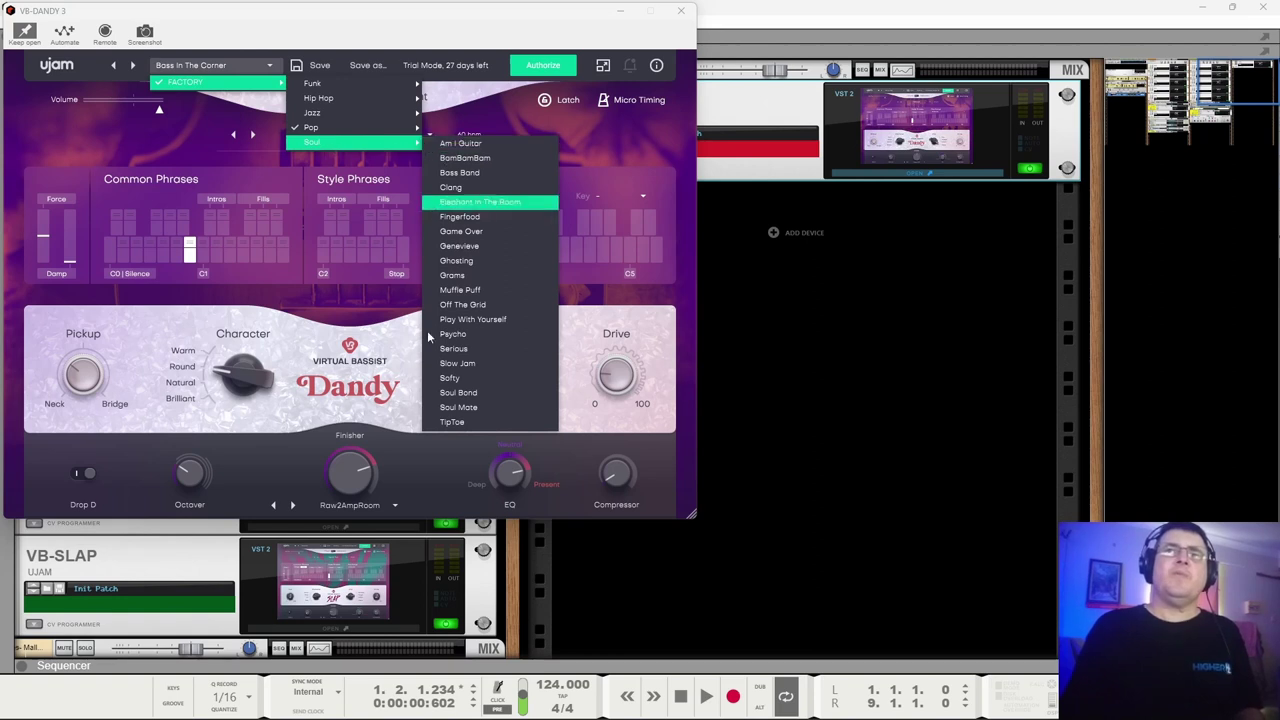
{"action": "left_click", "coordinate": [455, 422]}
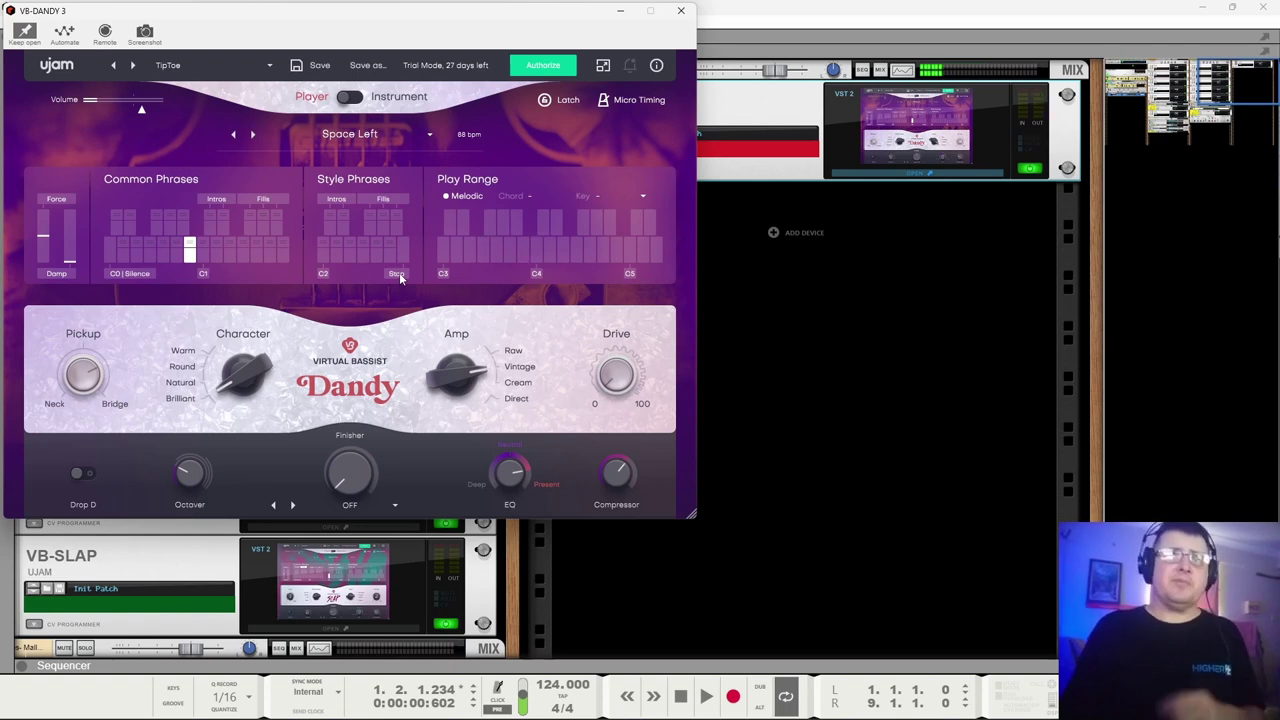
{"action": "left_click", "coordinate": [242, 252]}
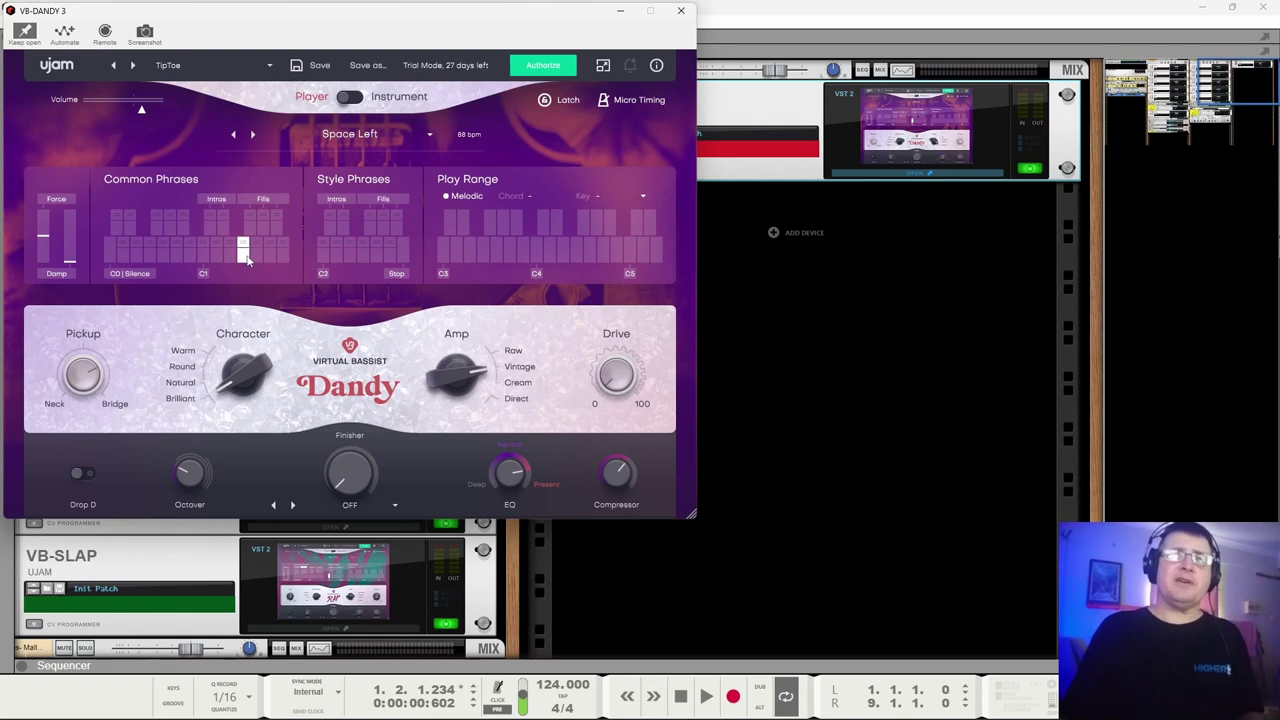
{"action": "left_click", "coordinate": [258, 255]}
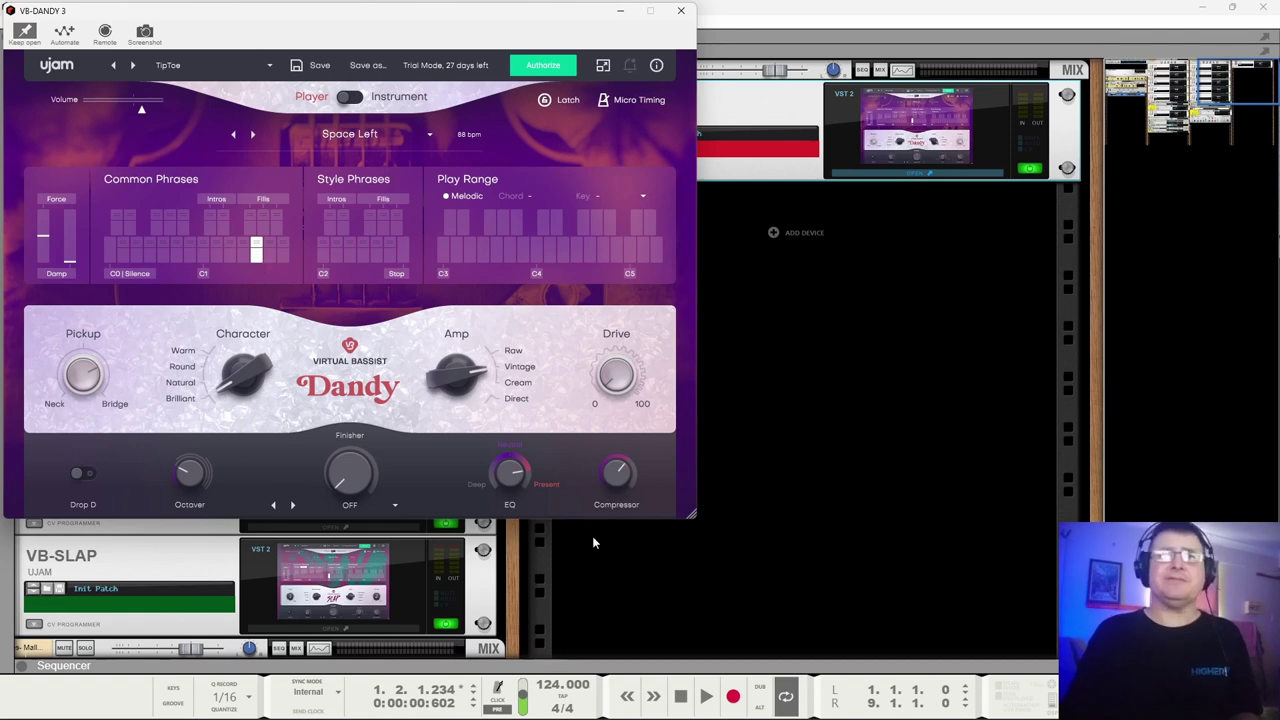
{"action": "mouse_move", "coordinate": [552, 685]}
{"action": "left_mouse_down"}
{"action": "mouse_move", "coordinate": [556, 715]}
{"action": "mouse_move", "coordinate": [558, 688]}
{"action": "left_mouse_up"}
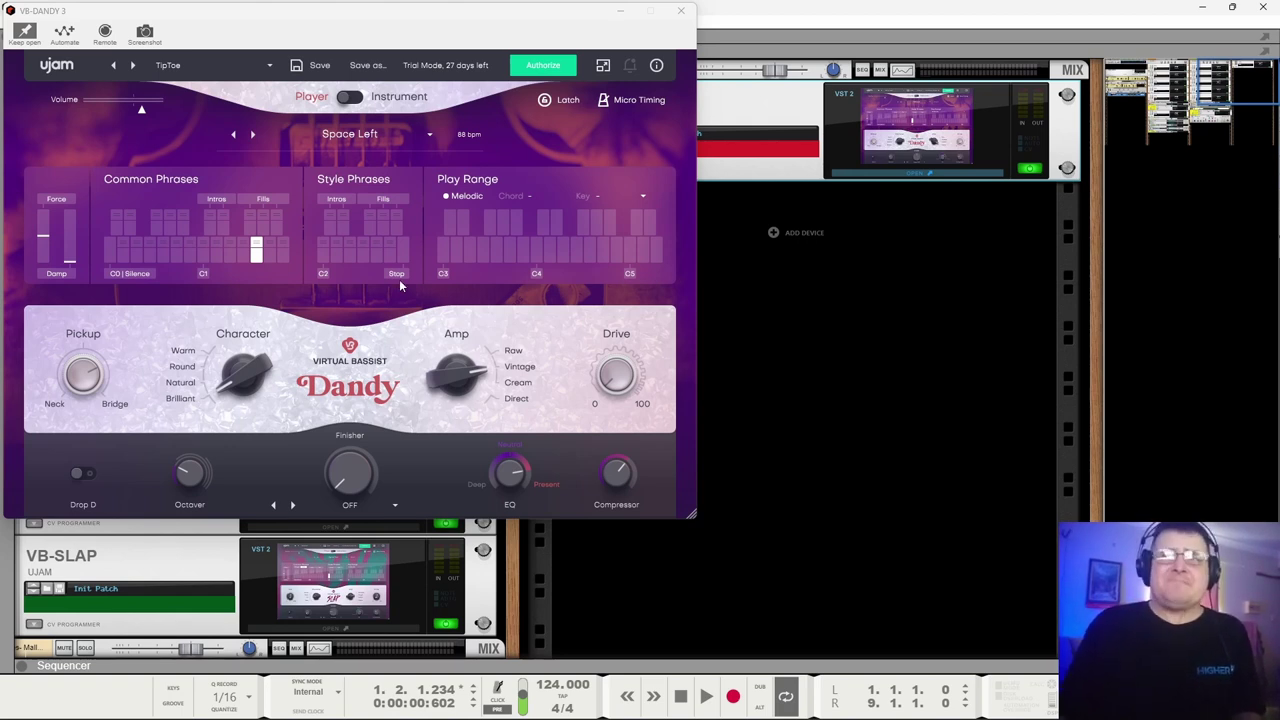
Load the factory Funk preset Cool With No Gang and audition Common Phrase E0 and Style Phrase F2.
{"action": "left_click", "coordinate": [178, 66]}
{"action": "mouse_move", "coordinate": [205, 86]}
{"action": "mouse_move", "coordinate": [330, 84]}
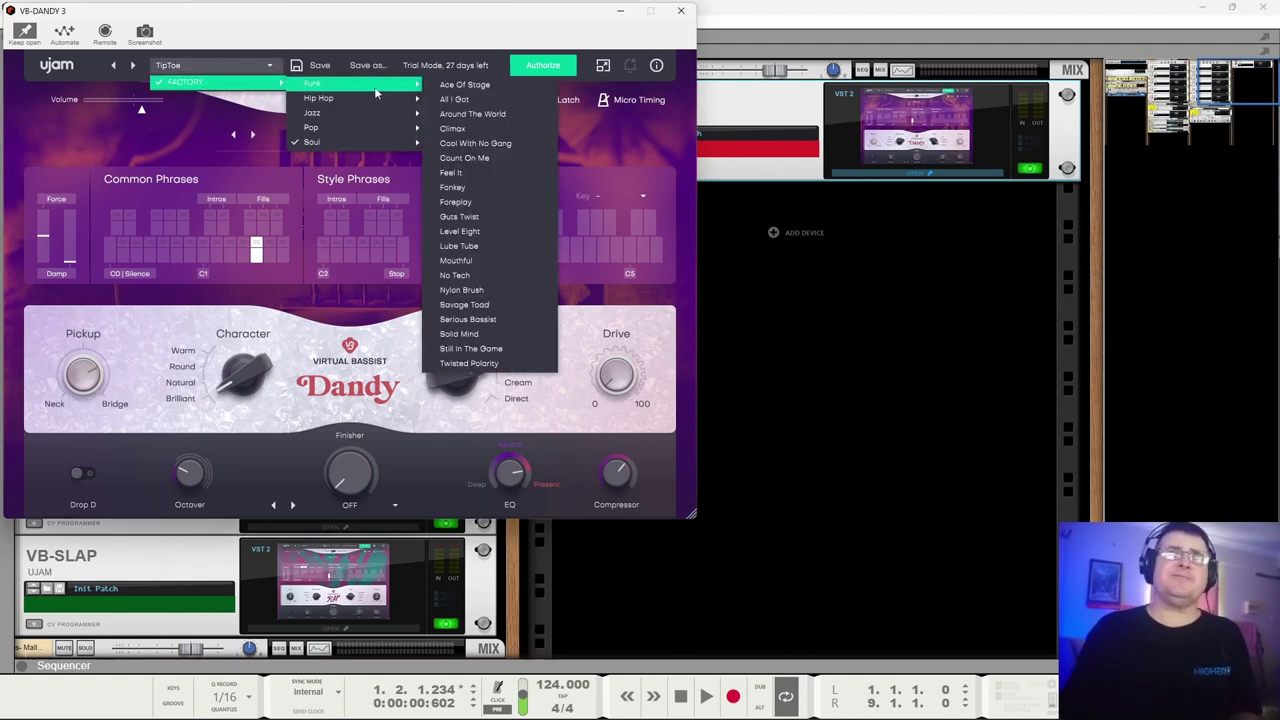
{"action": "left_click", "coordinate": [488, 143]}
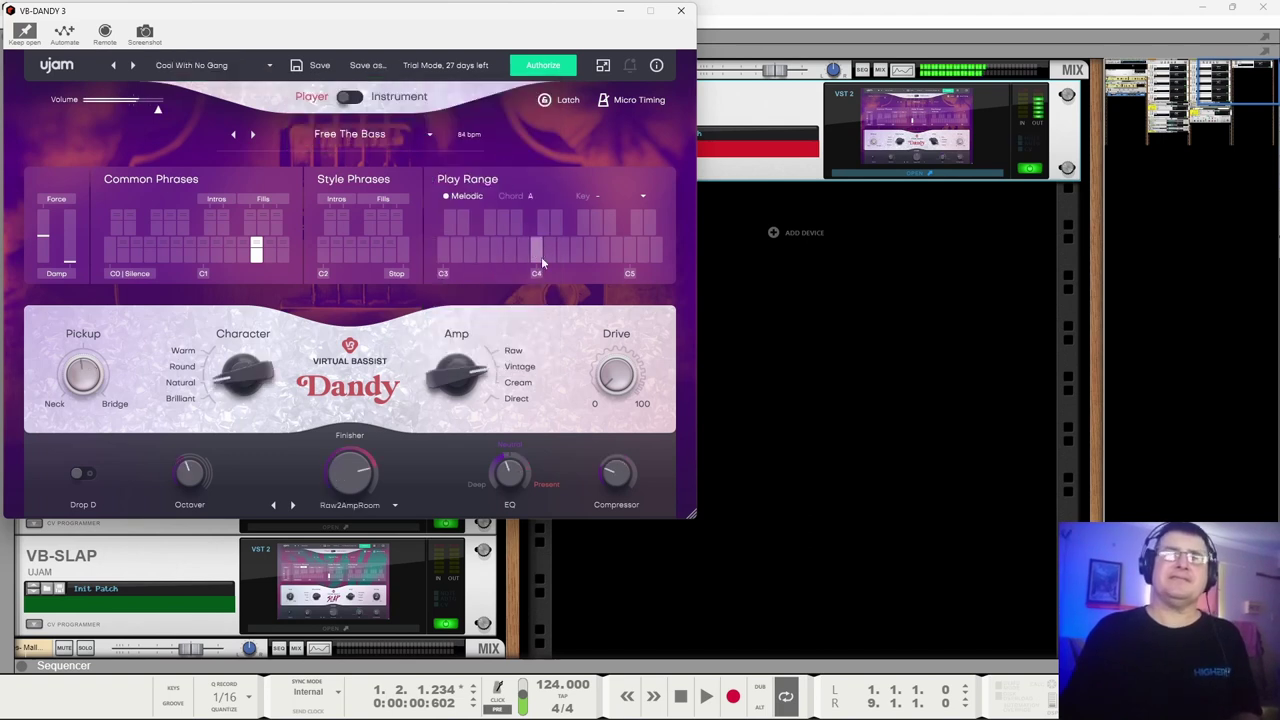
{"action": "left_click", "coordinate": [137, 252]}
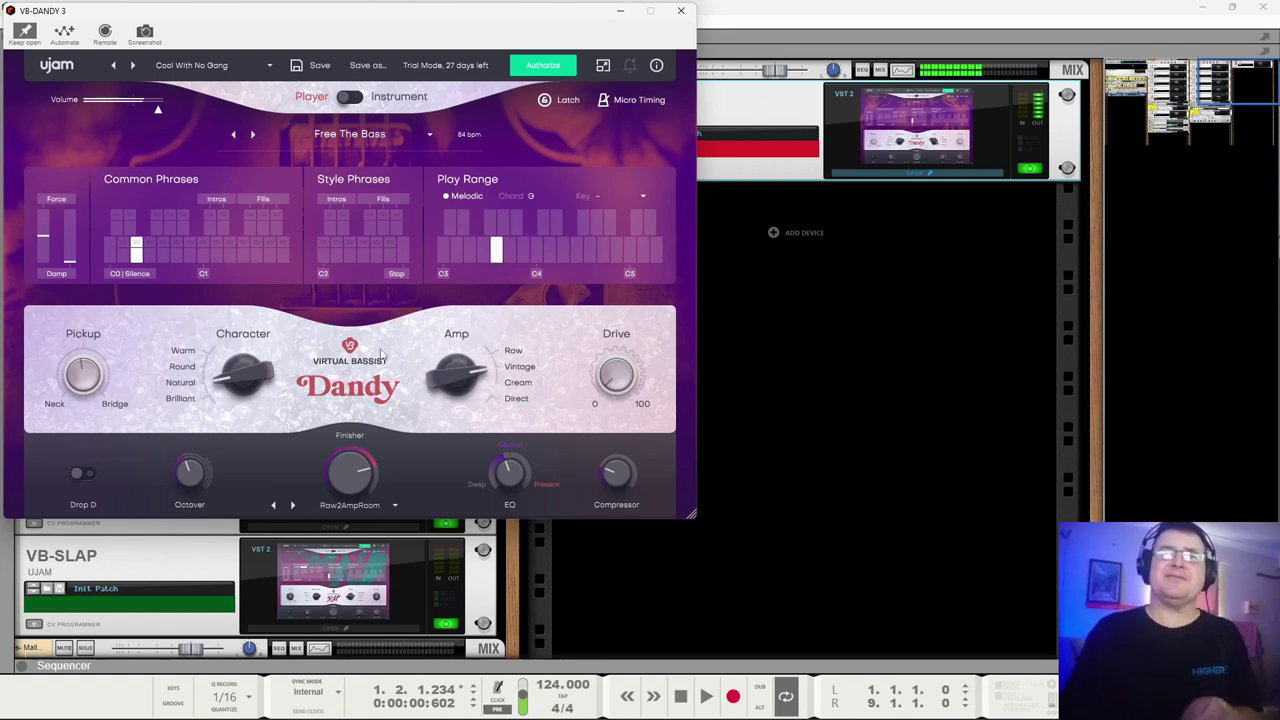
{"action": "left_click", "coordinate": [364, 257]}
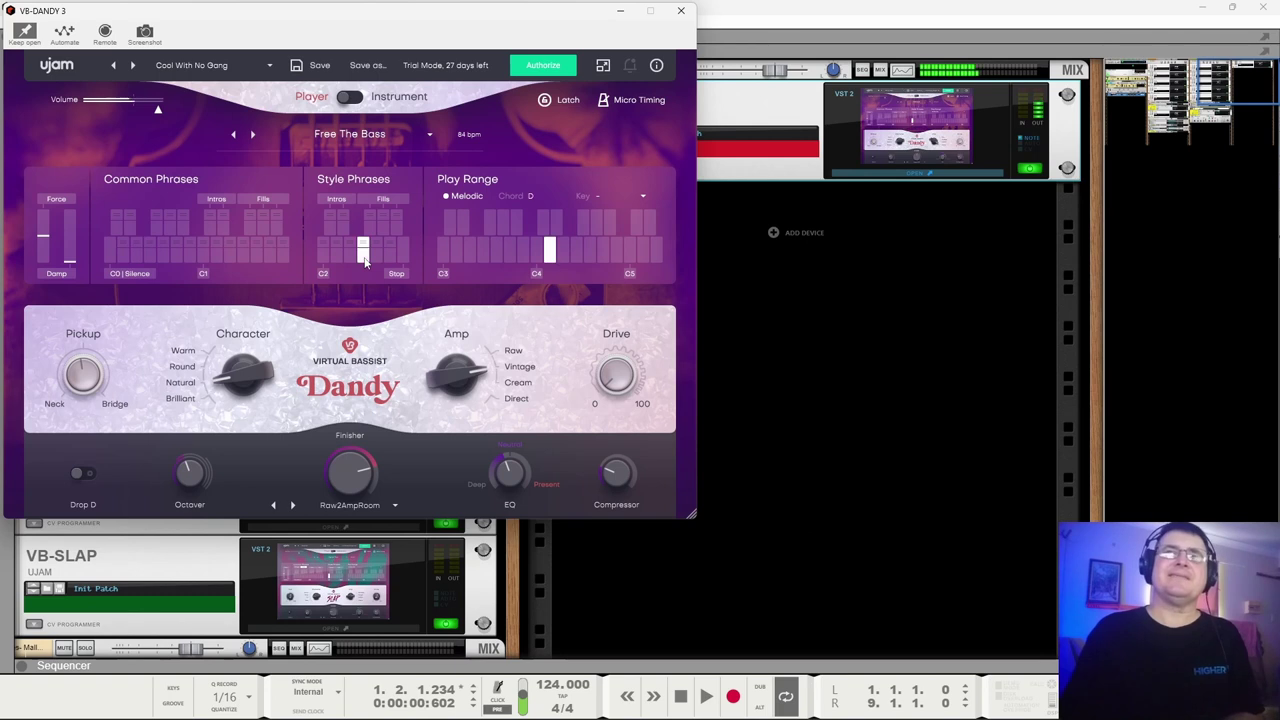
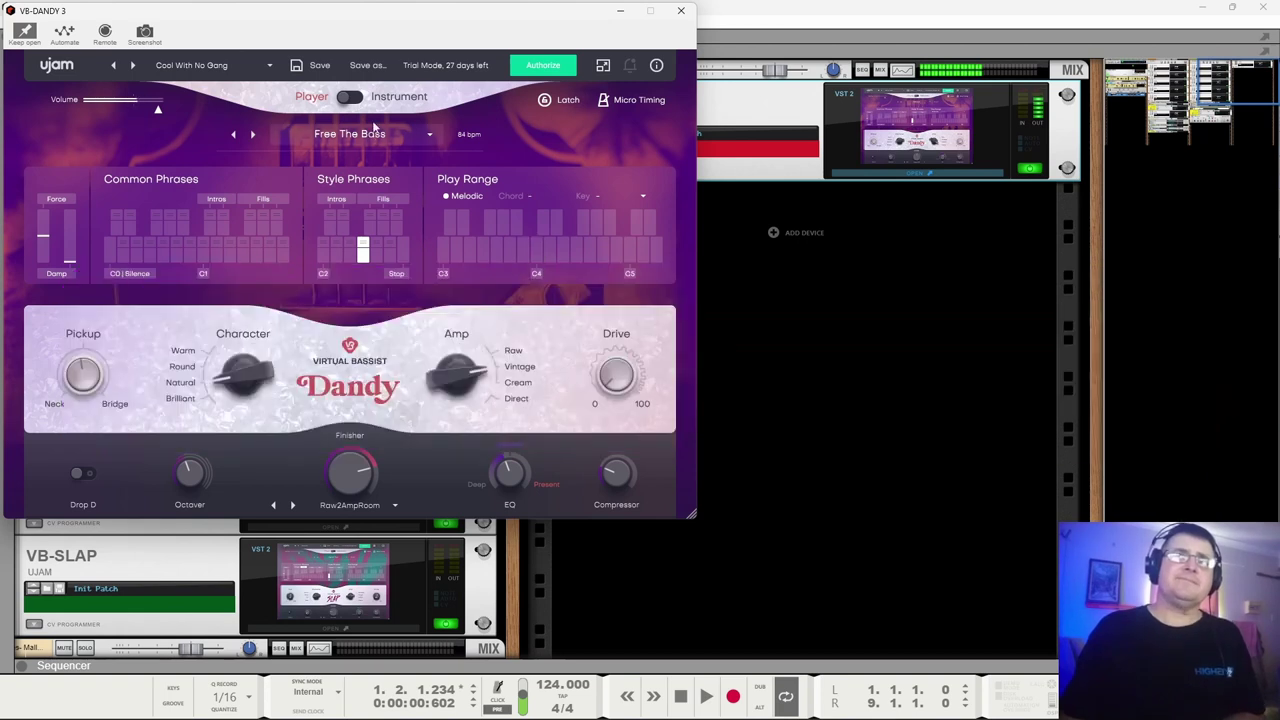
Audition the Cool With No Gang preset in Instrument mode and return VB-DANDY to Player mode.
{"action": "left_click", "coordinate": [350, 97]}
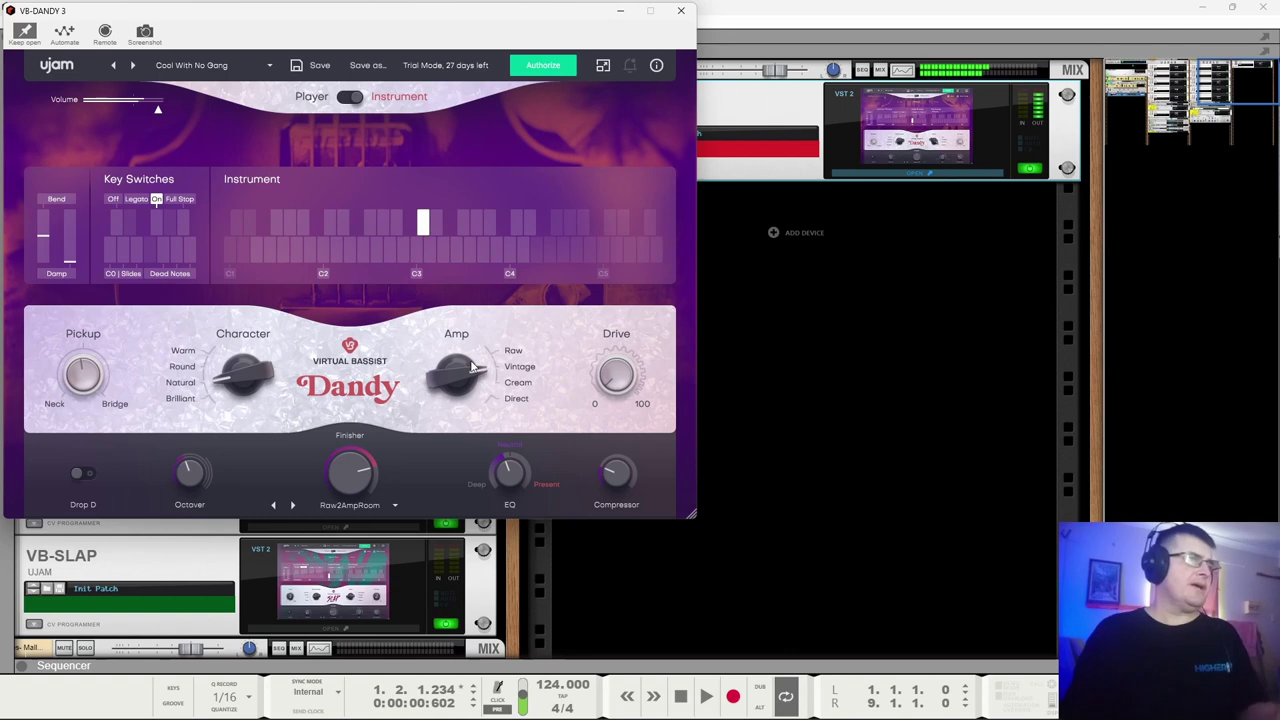
{"action": "left_click", "coordinate": [349, 97]}
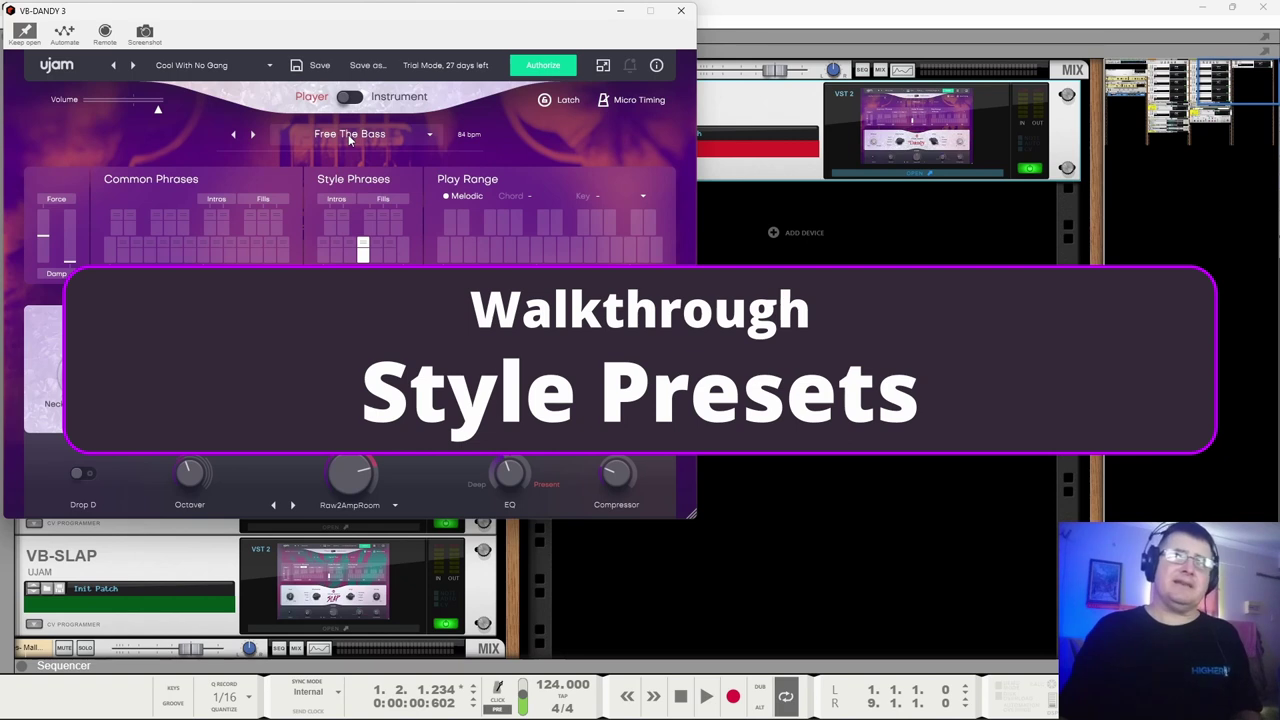
Select the 113 bpm style Coffee At Noon and audition its phrases on keys D0, C2, G2, G1 and D2.
{"action": "left_click", "coordinate": [349, 134]}
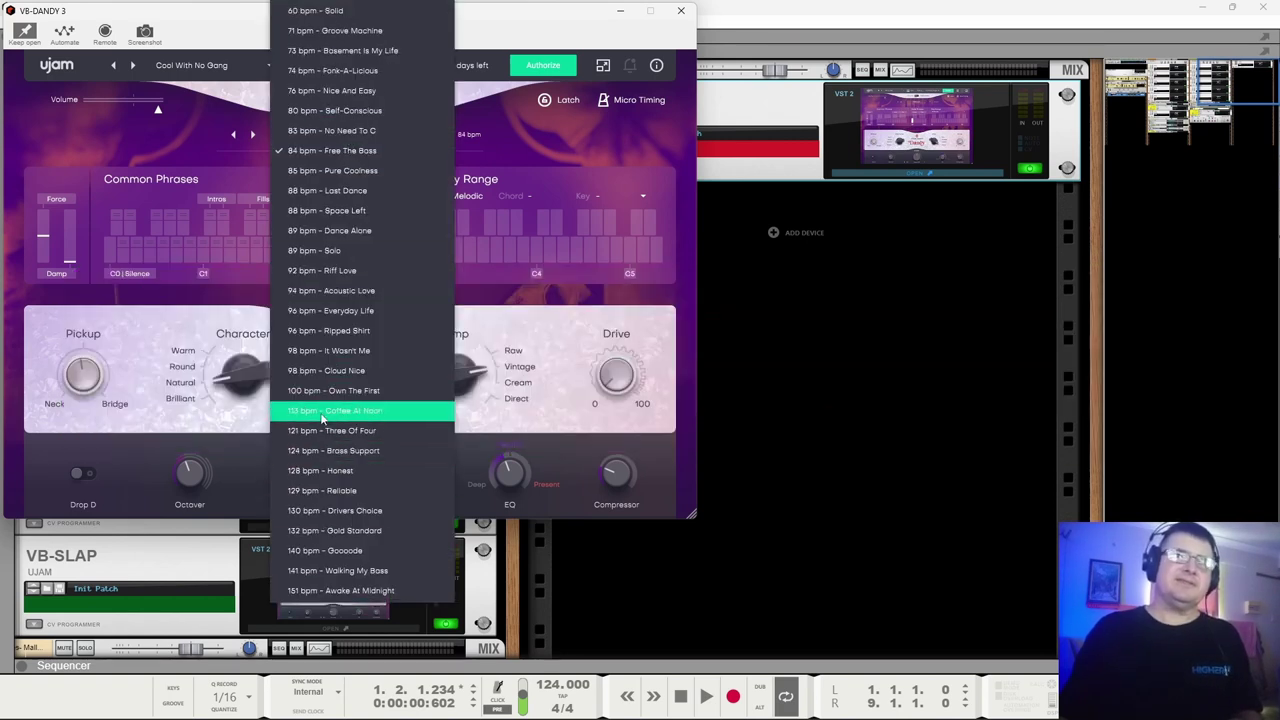
{"action": "left_click", "coordinate": [322, 420]}
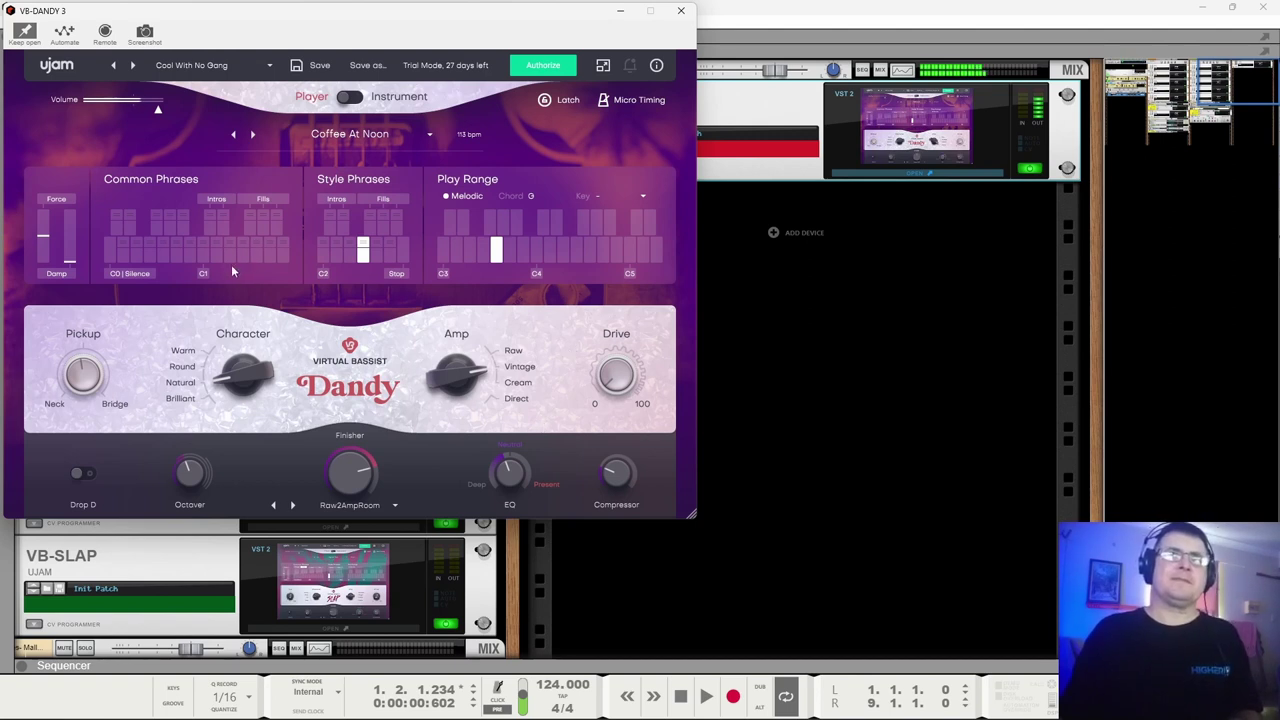
{"action": "left_click", "coordinate": [124, 250]}
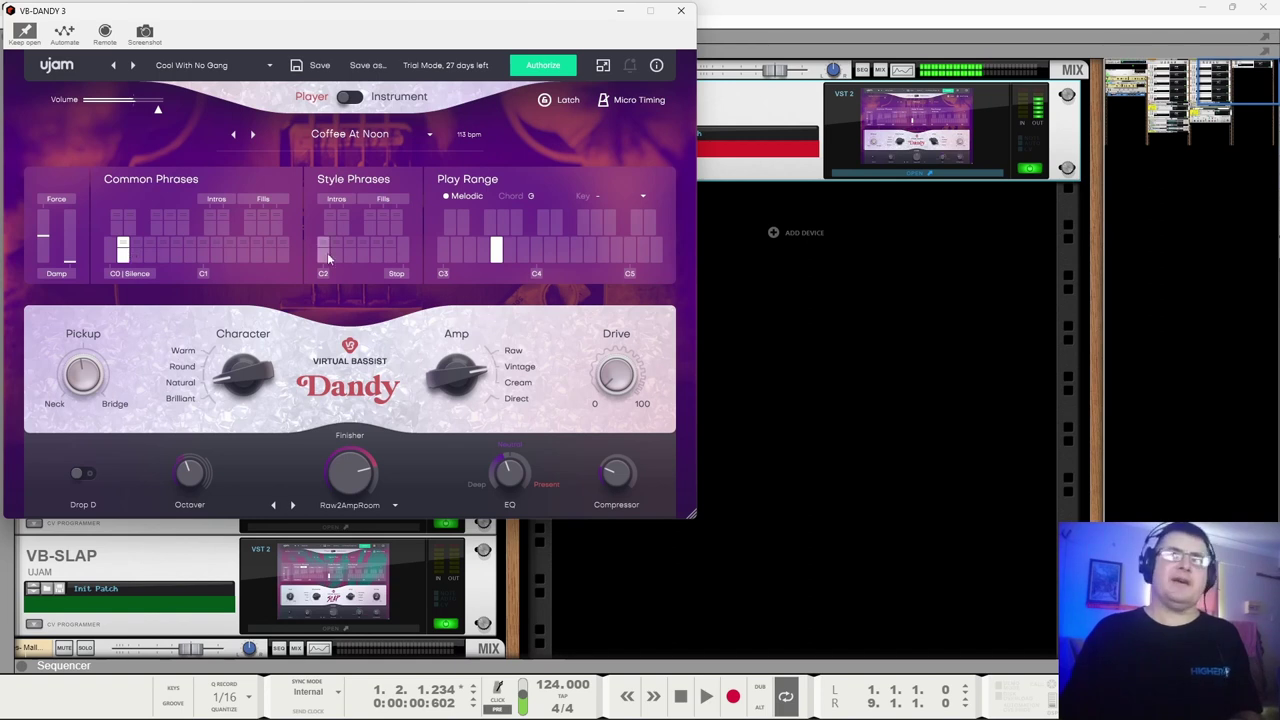
{"action": "left_click", "coordinate": [324, 257]}
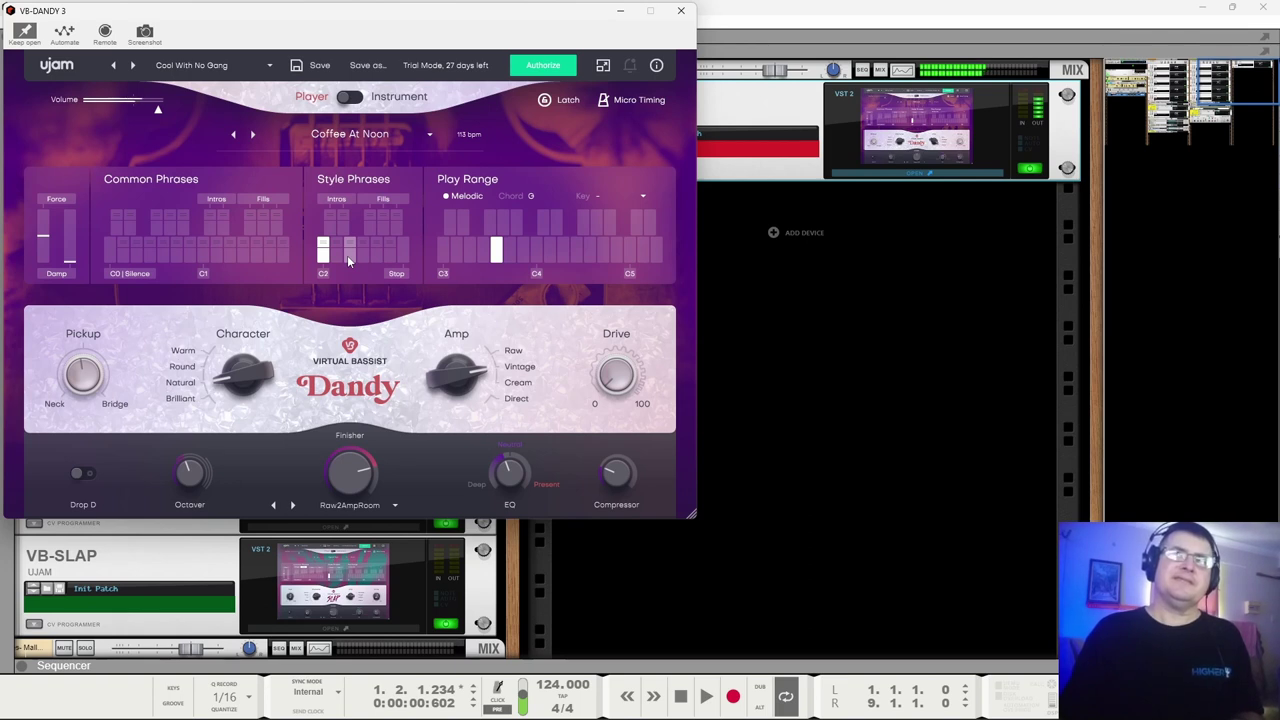
{"action": "left_click", "coordinate": [375, 255]}
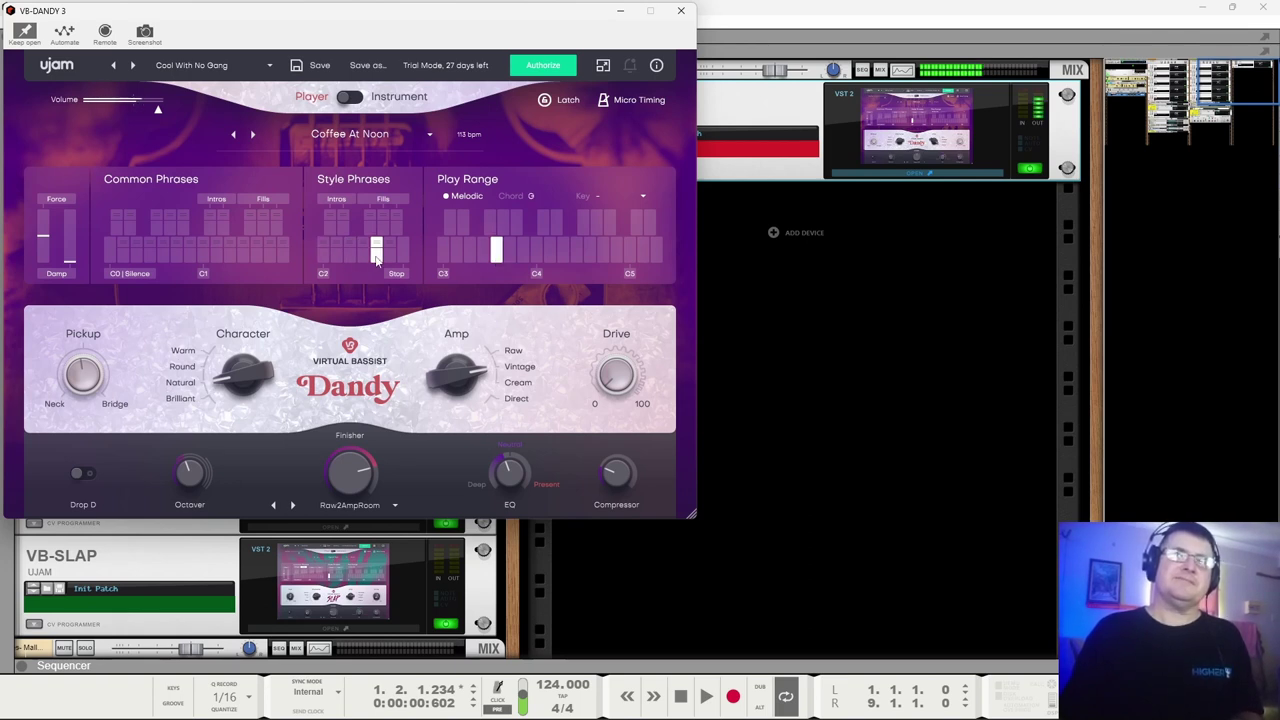
{"action": "left_click", "coordinate": [255, 255]}
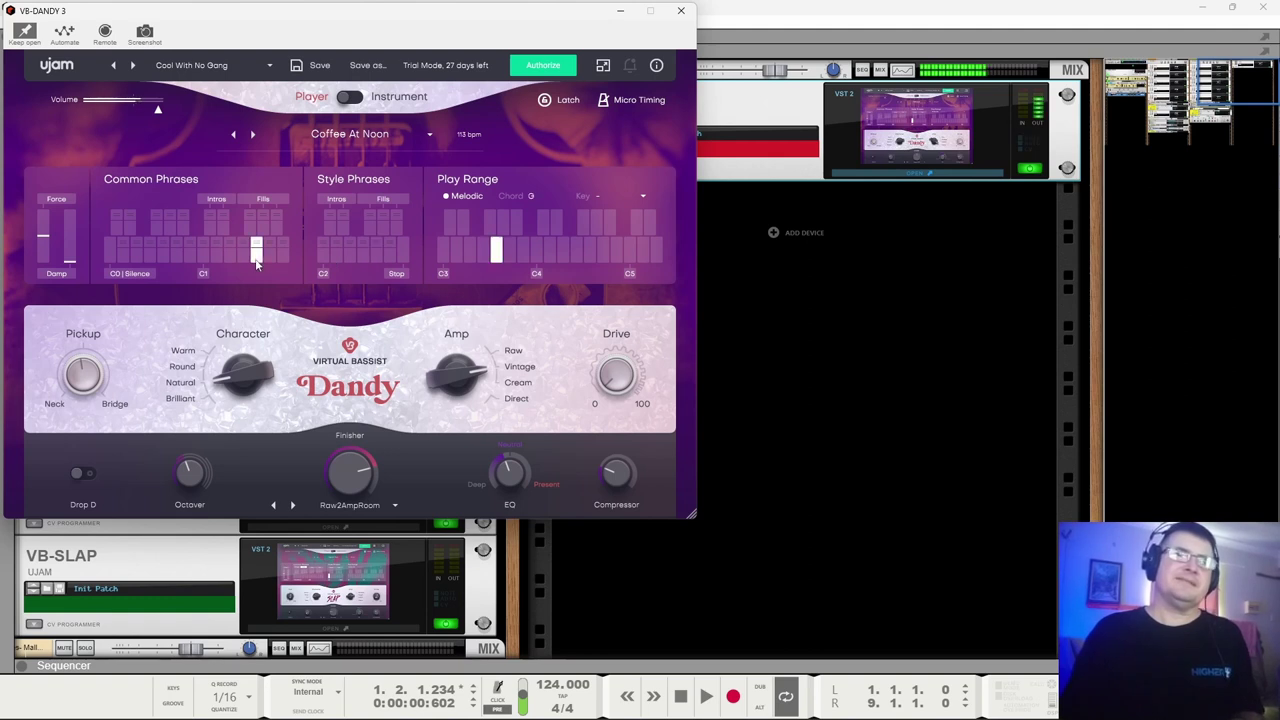
{"action": "left_click", "coordinate": [337, 252]}
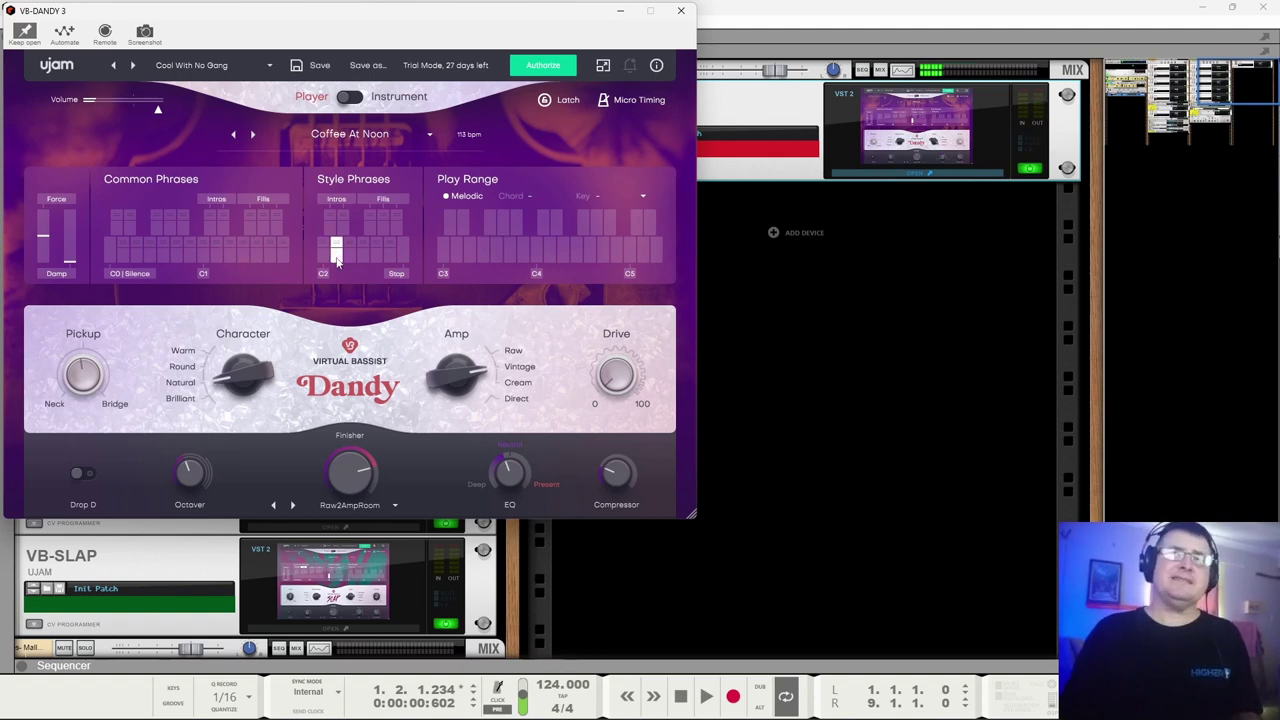
Select the 121 bpm style Three Of Four and audition Common Phrase G1 and Style Phrase D2.
{"action": "left_click", "coordinate": [360, 136]}
{"action": "left_click", "coordinate": [360, 155]}
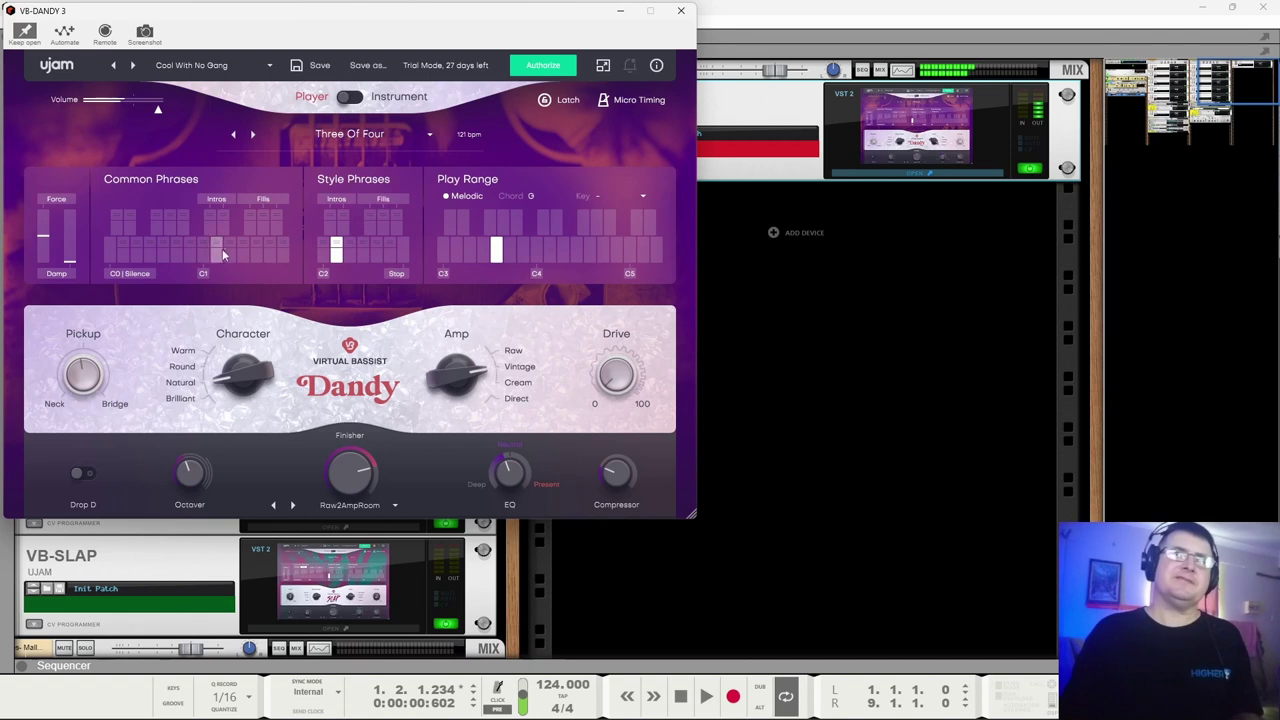
{"action": "left_click", "coordinate": [258, 255]}
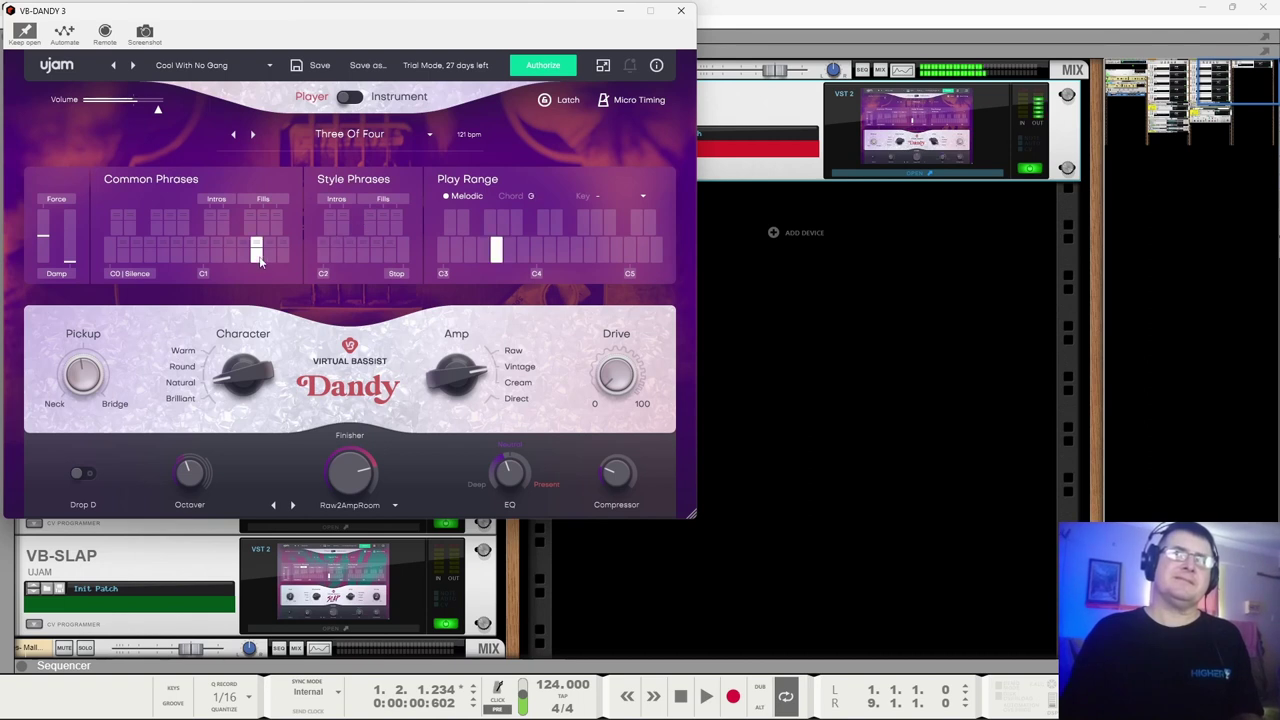
{"action": "left_click", "coordinate": [336, 256]}
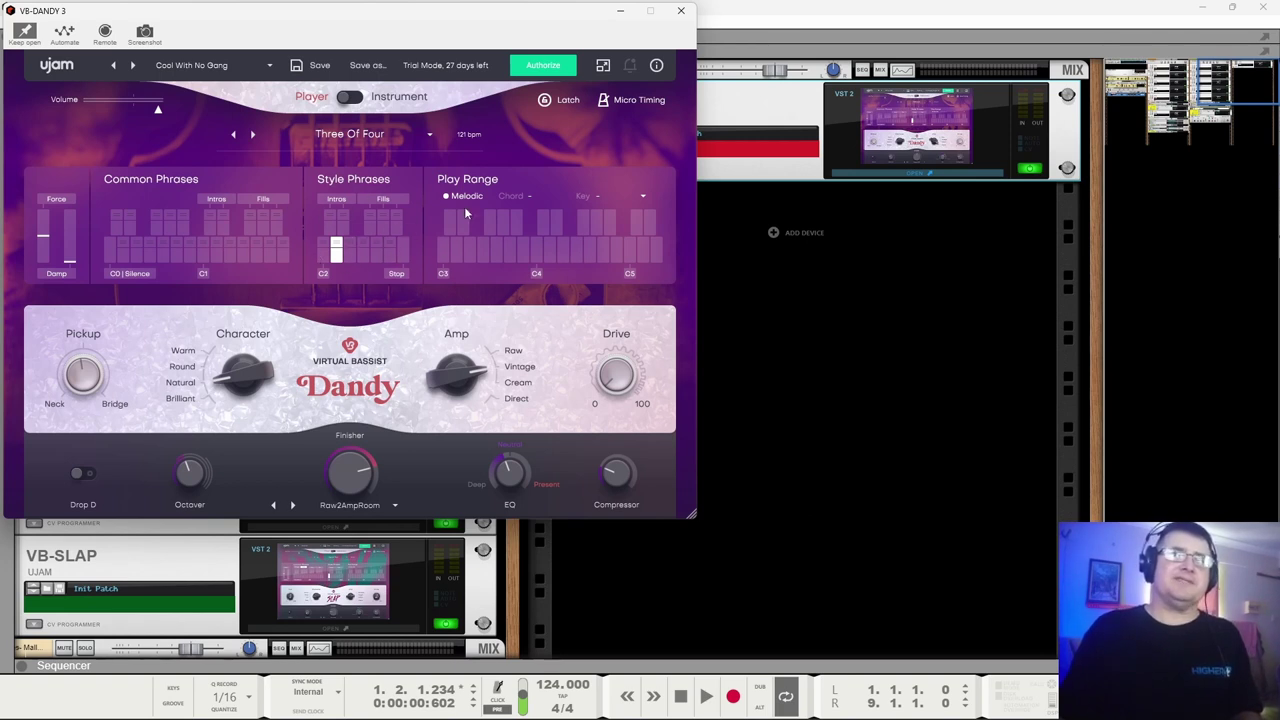
Select the 130 bpm style Drivers Choice and audition Common Phrase G1 and Style Phrase D2.
{"action": "left_click", "coordinate": [371, 134]}
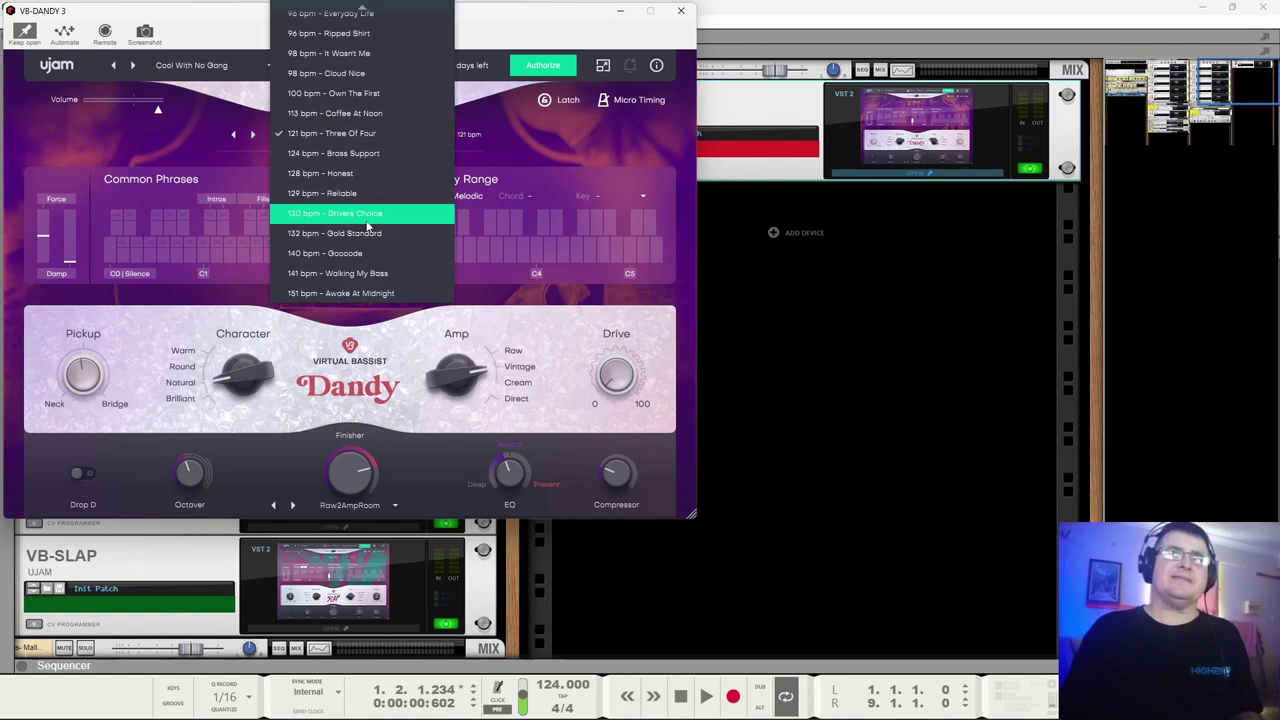
{"action": "left_click", "coordinate": [366, 216]}
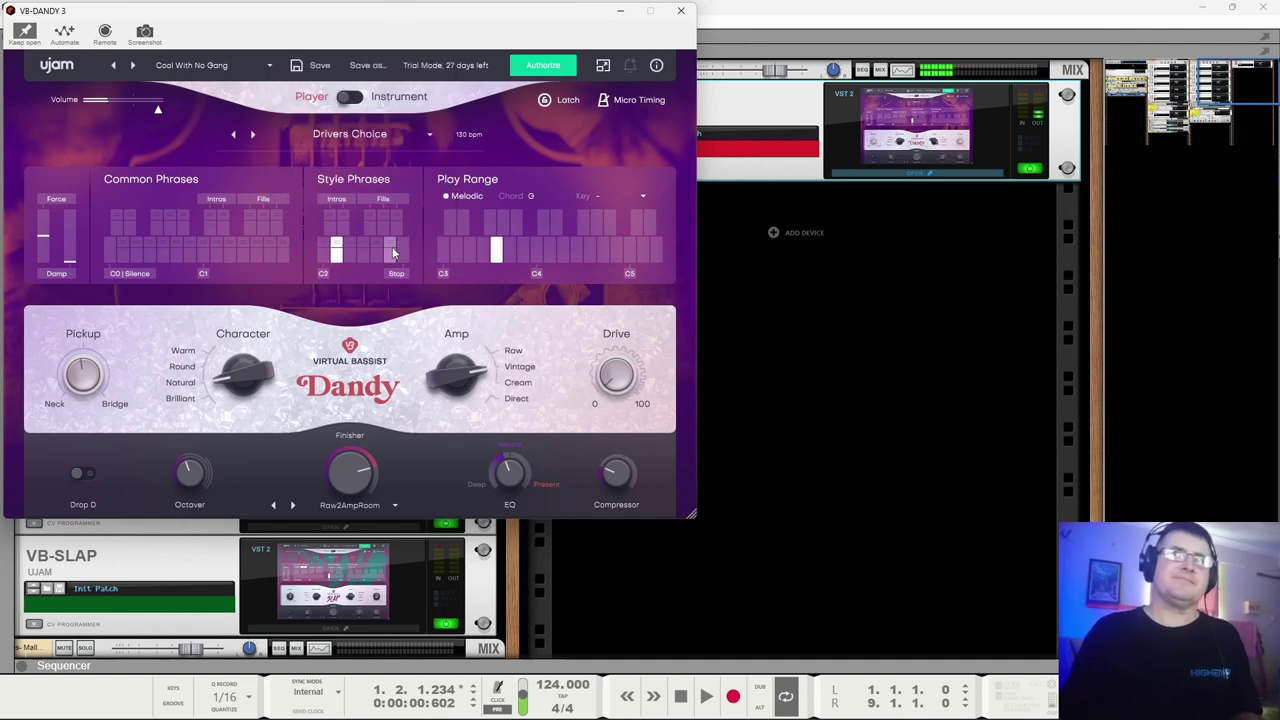
{"action": "left_click", "coordinate": [255, 250]}
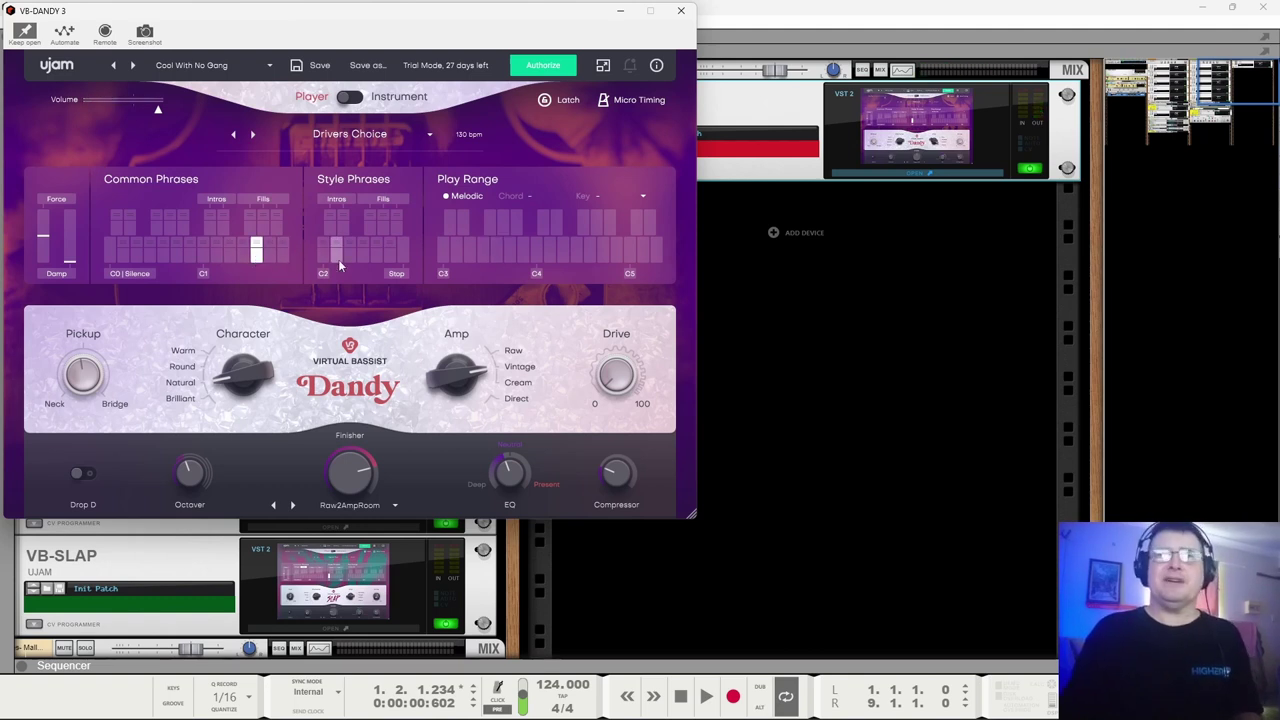
{"action": "left_click", "coordinate": [338, 255]}
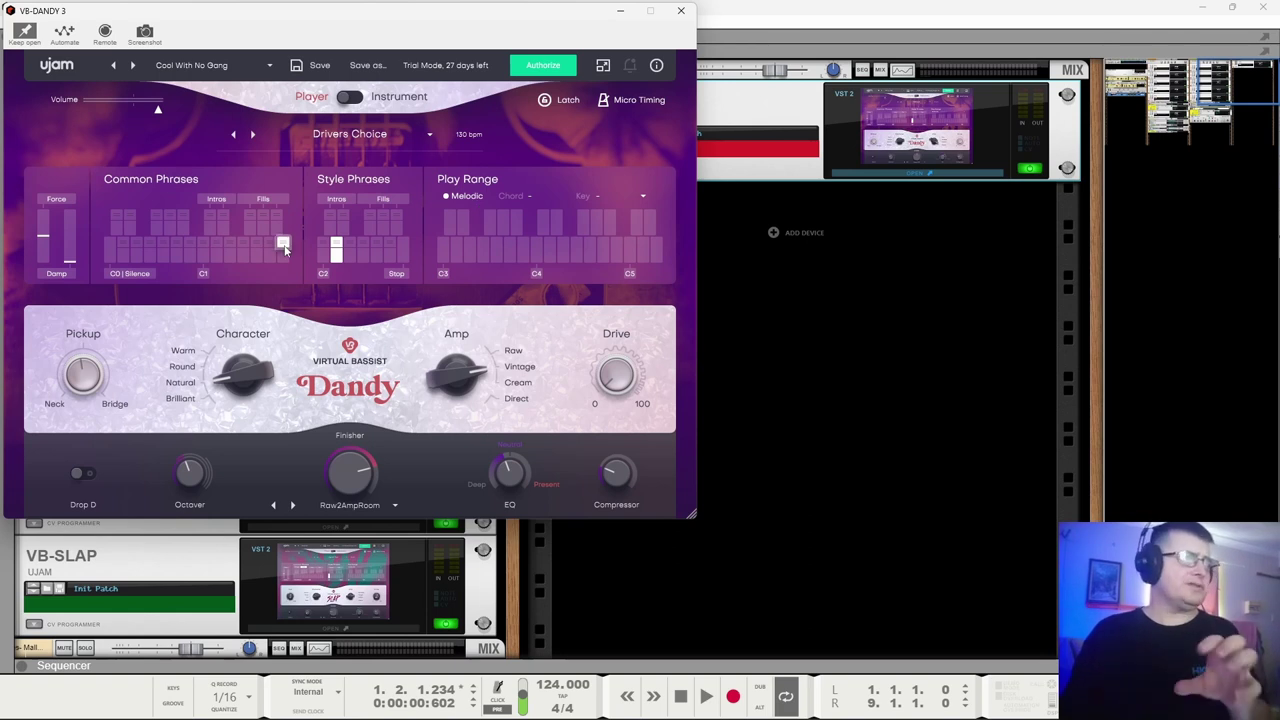
Audition Common Phrases C0 (Silence), D0, E0 and F0 of the Drivers Choice style.
{"action": "left_click", "coordinate": [121, 250]}
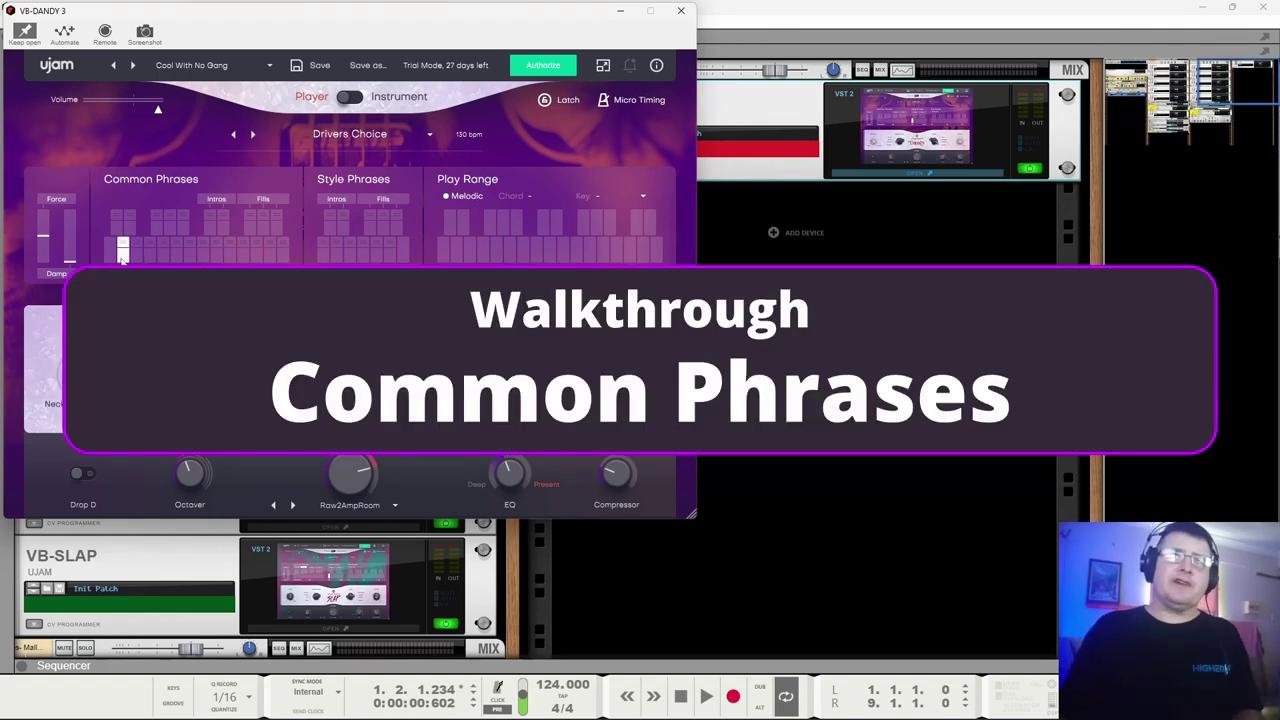
{"action": "left_click", "coordinate": [110, 250]}
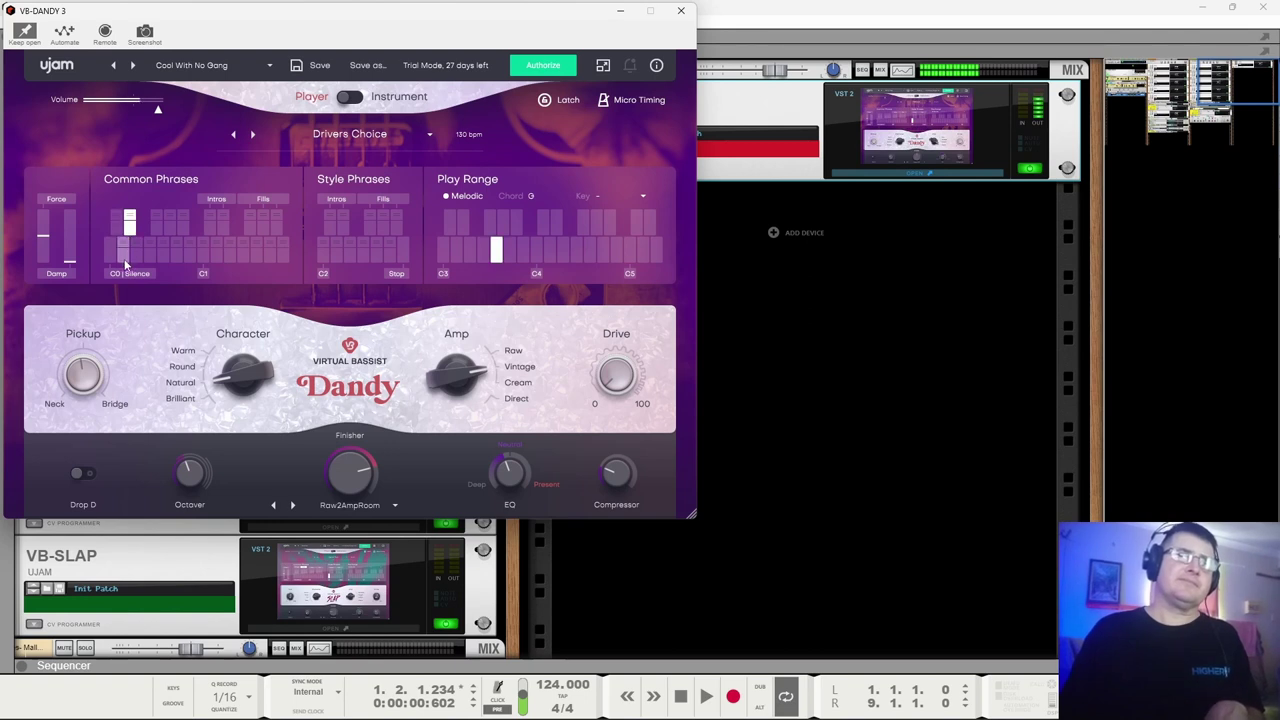
{"action": "left_click", "coordinate": [124, 254]}
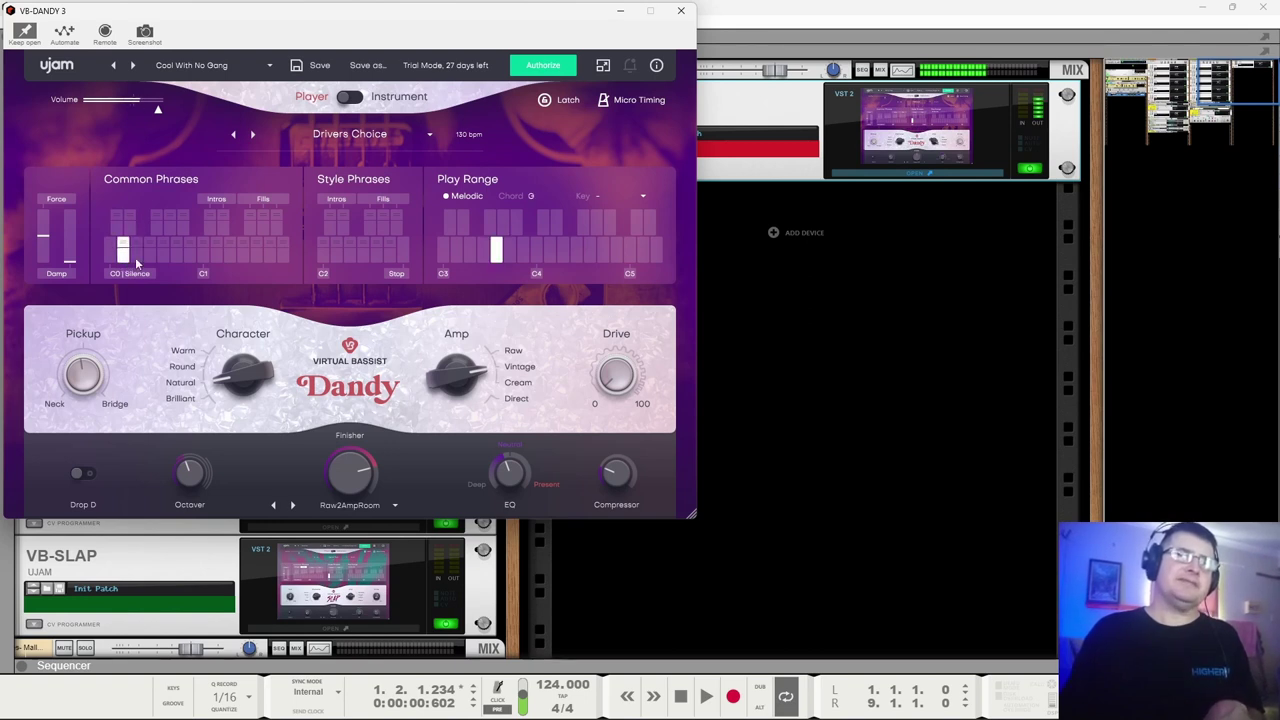
{"action": "left_click", "coordinate": [136, 252]}
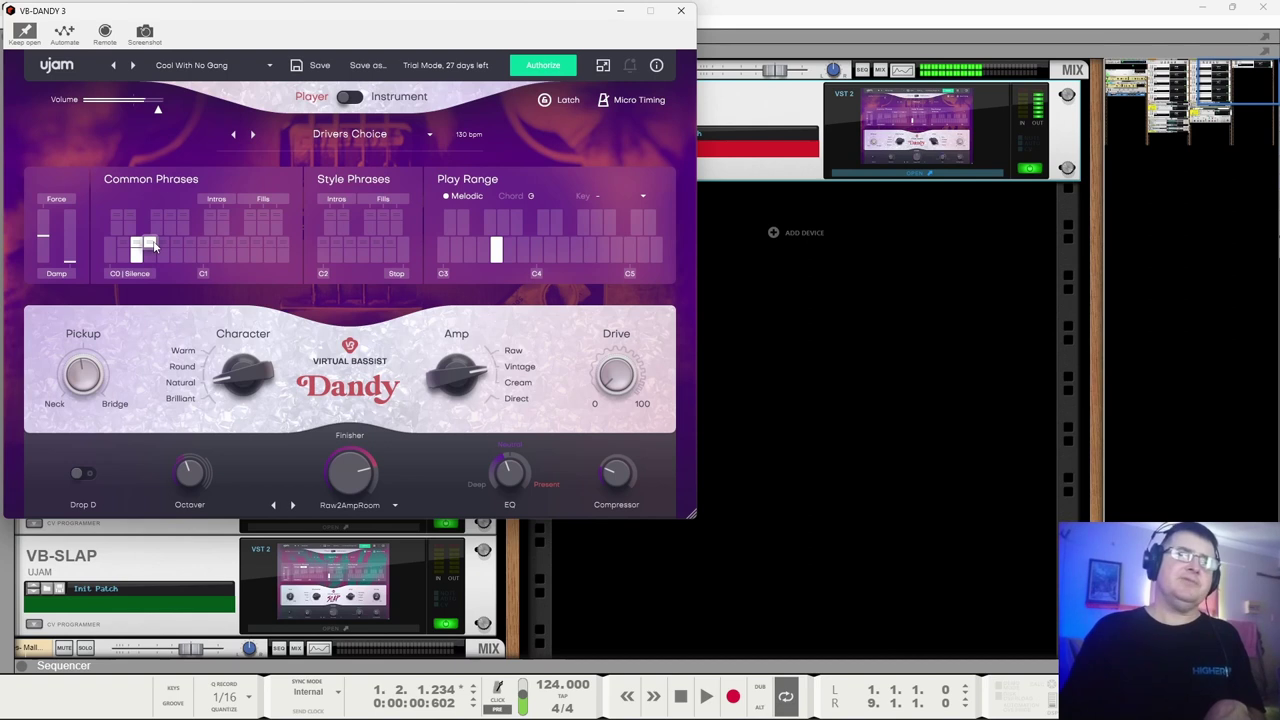
{"action": "left_click", "coordinate": [151, 256]}
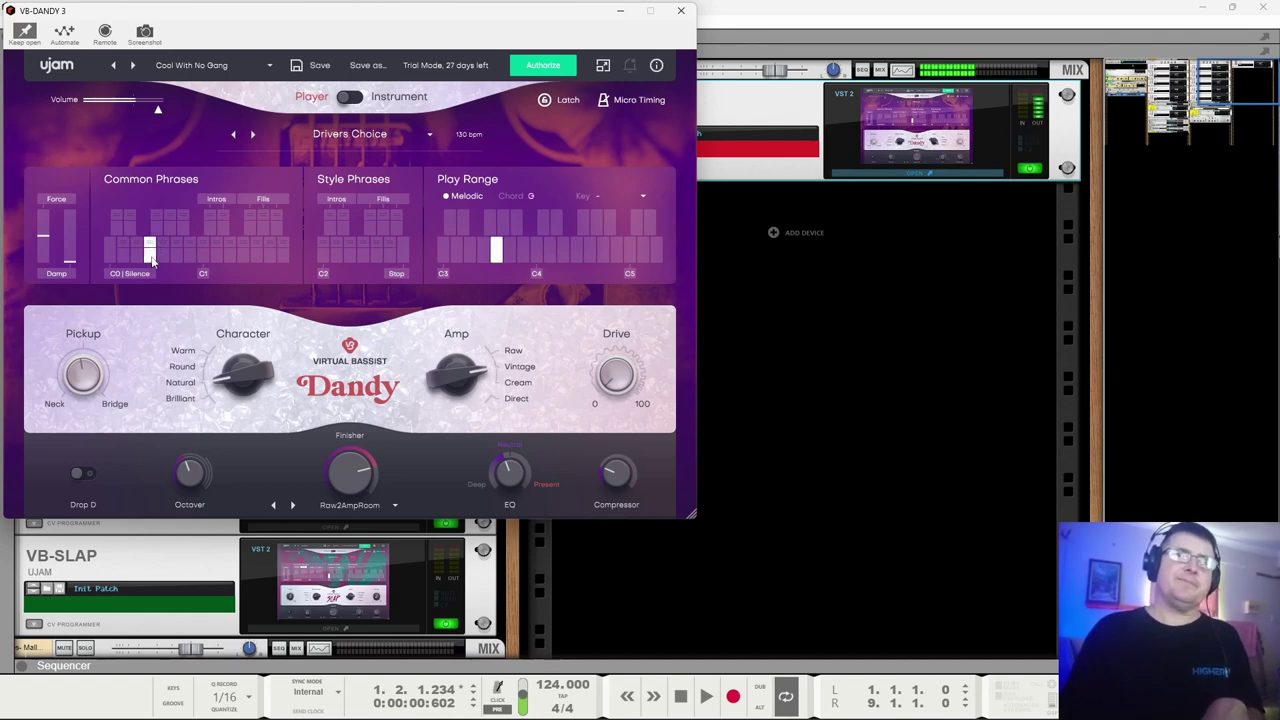
Audition Common Phrases F#0, G0, G#0 and A0 of the Drivers Choice style.
{"action": "left_click", "coordinate": [157, 228]}
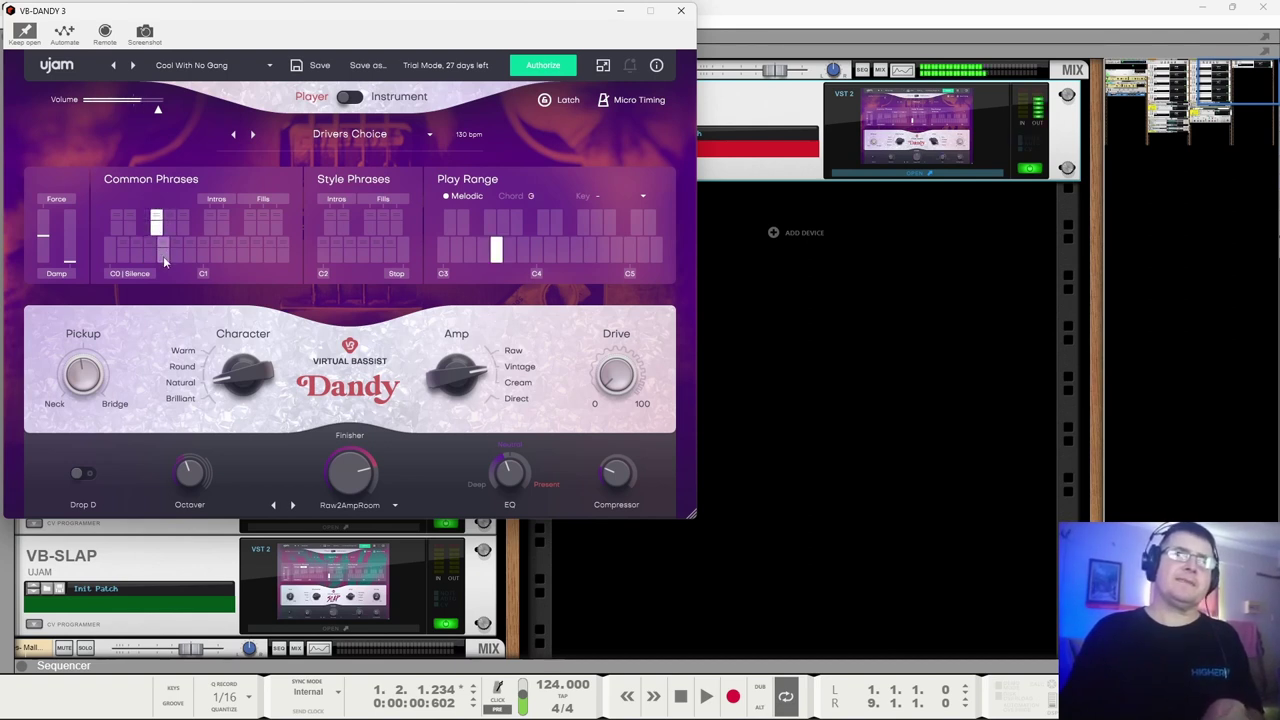
{"action": "left_click", "coordinate": [163, 256]}
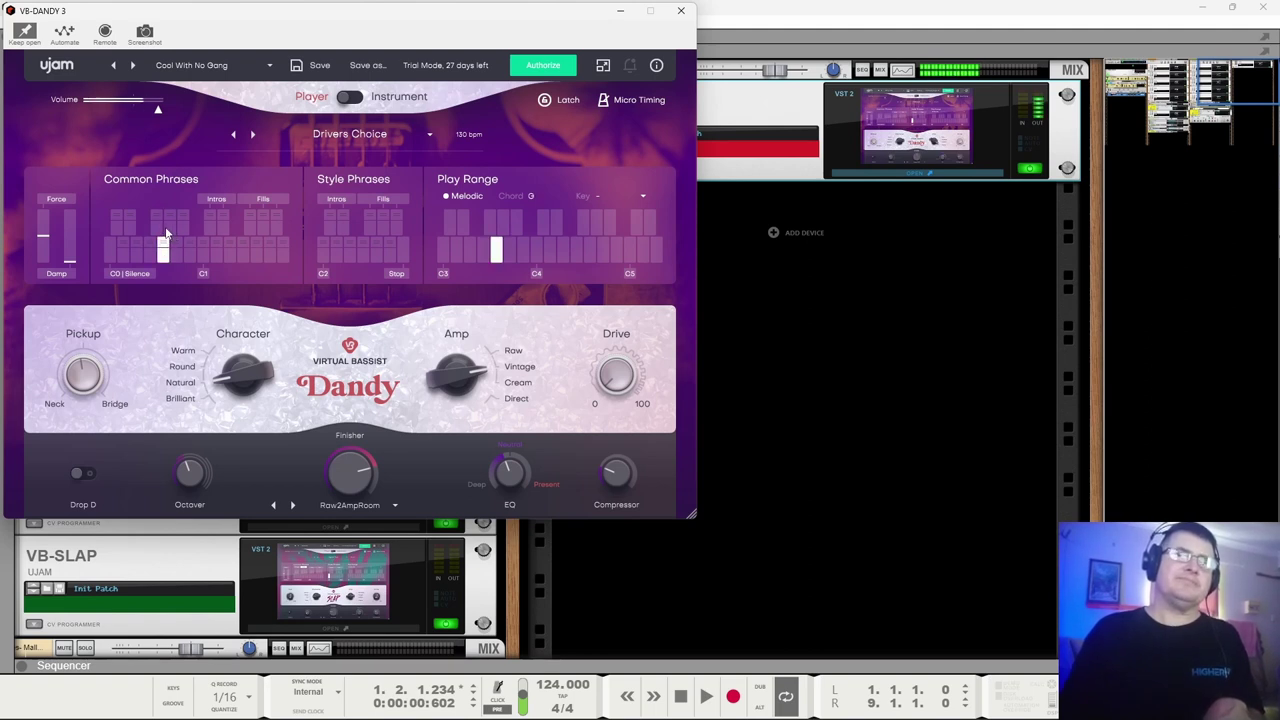
{"action": "left_click", "coordinate": [168, 227]}
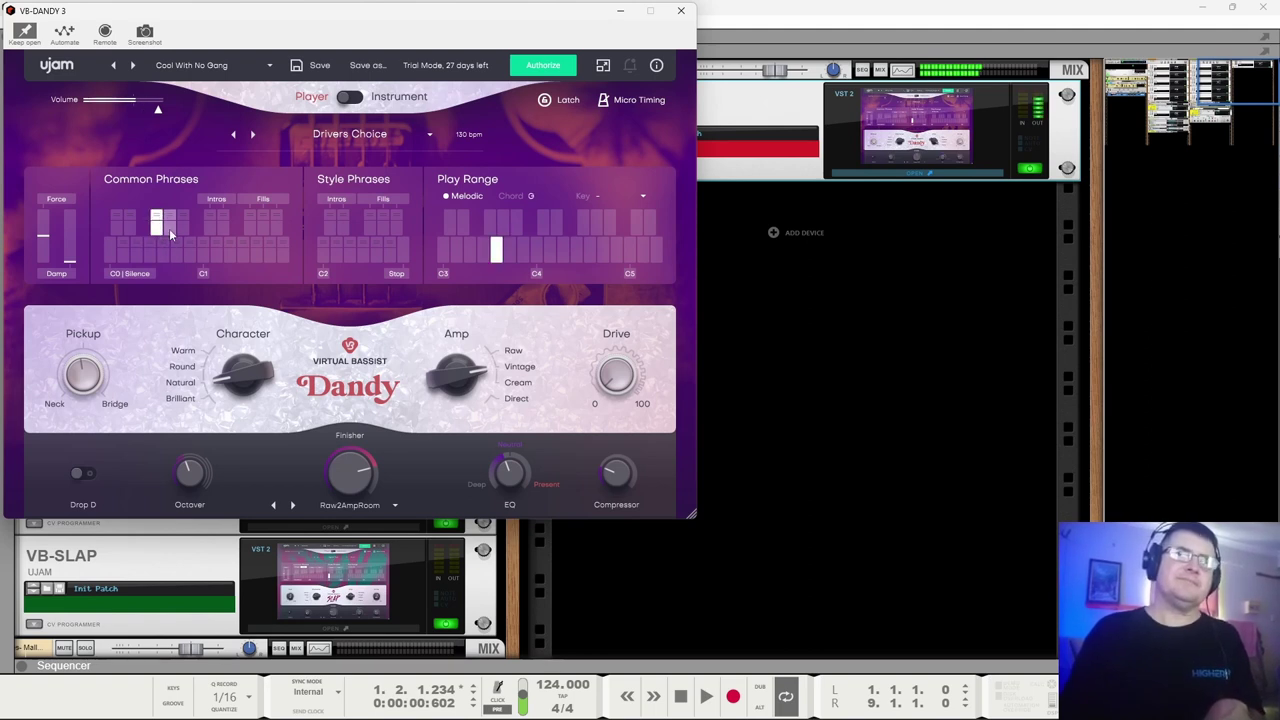
{"action": "left_click", "coordinate": [169, 228]}
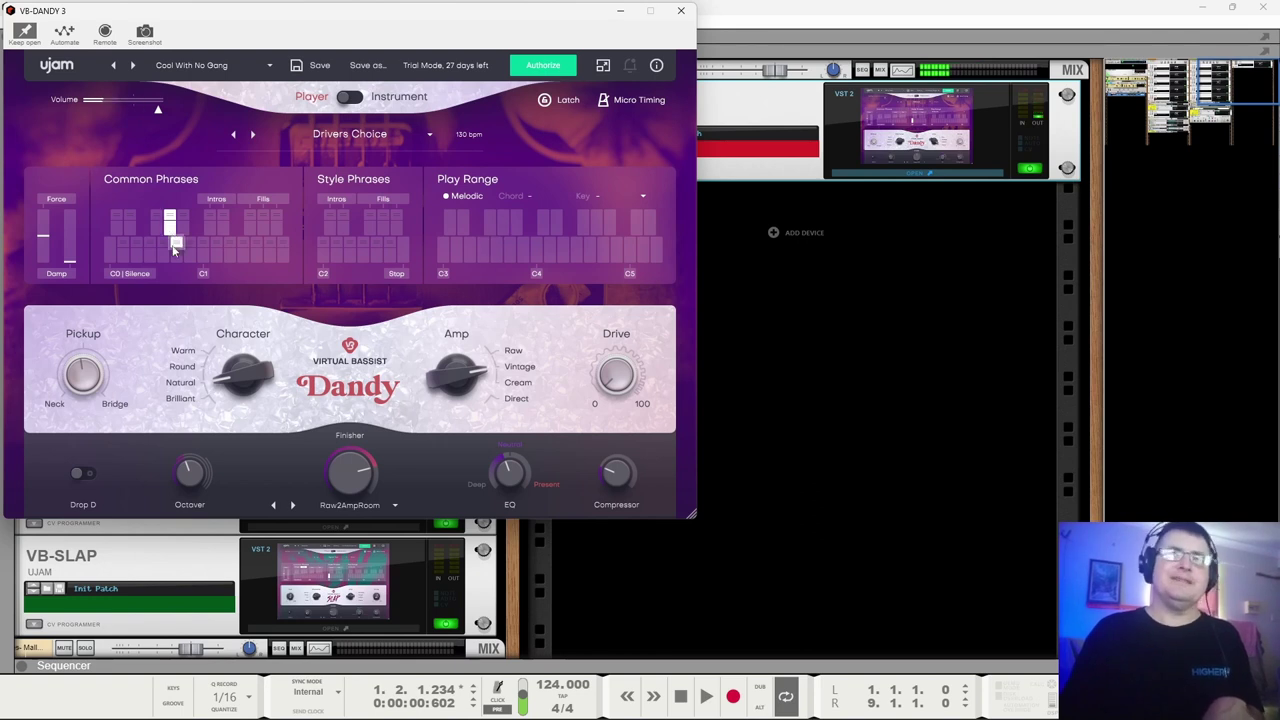
{"action": "left_click", "coordinate": [178, 257]}
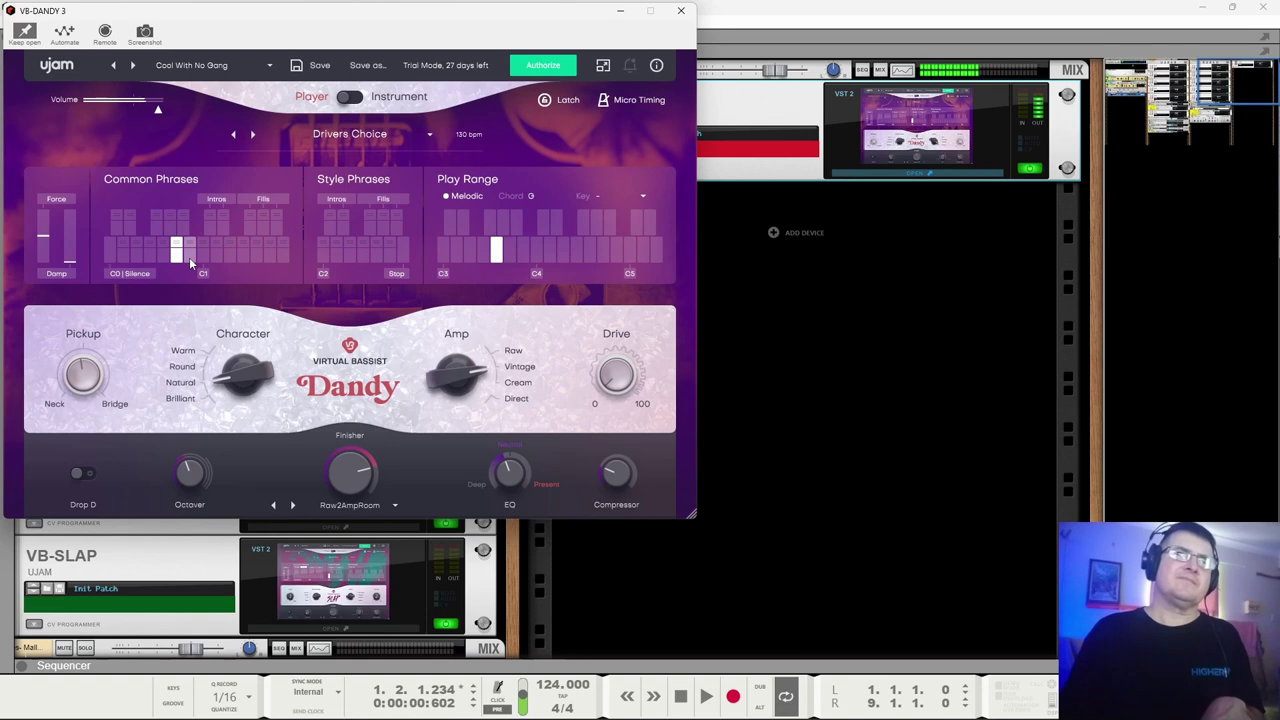
Audition the Common Phrases intros on keys C1, D1 and D#1.
{"action": "left_click", "coordinate": [202, 257]}
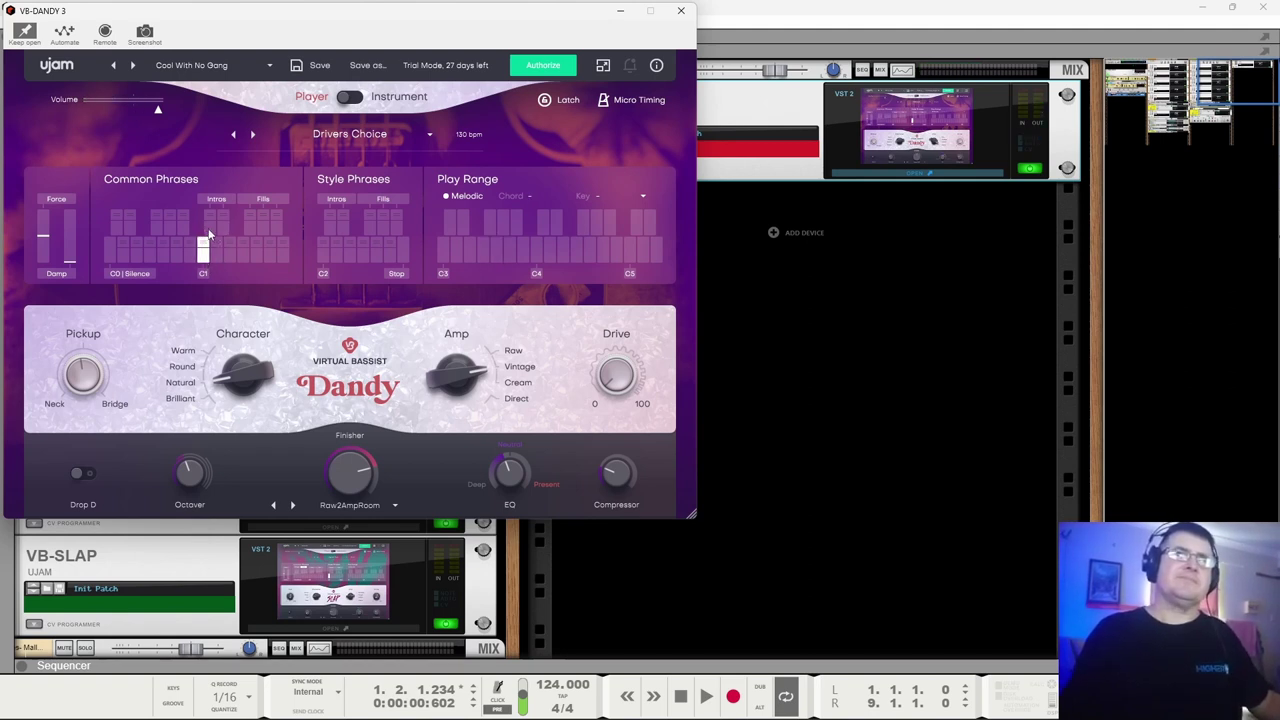
{"action": "left_click", "coordinate": [214, 248]}
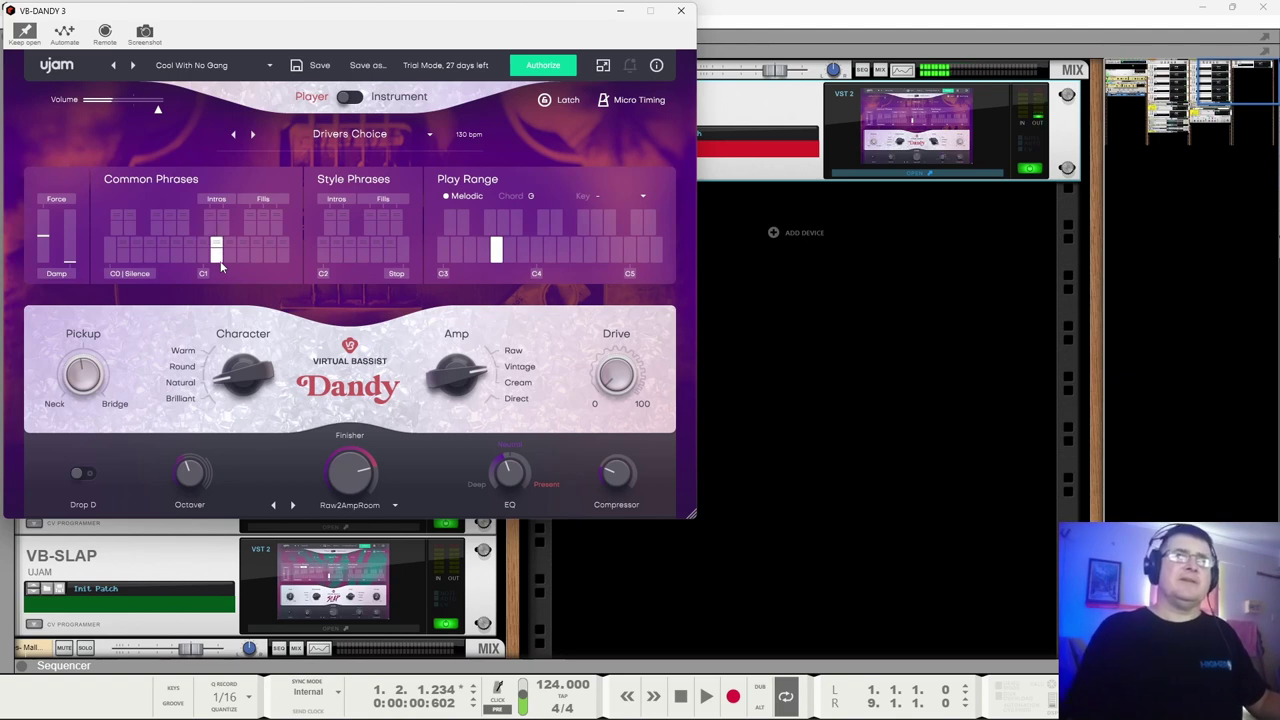
{"action": "left_click", "coordinate": [222, 238]}
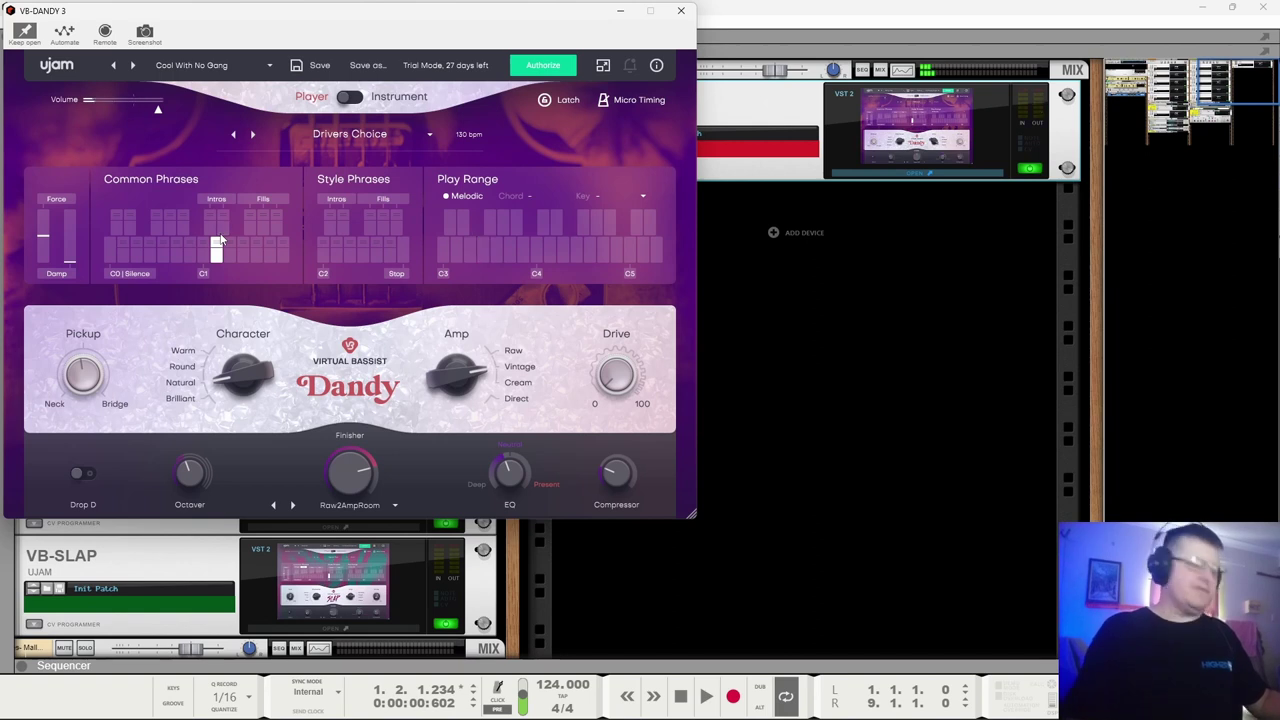
{"action": "left_click", "coordinate": [222, 236]}
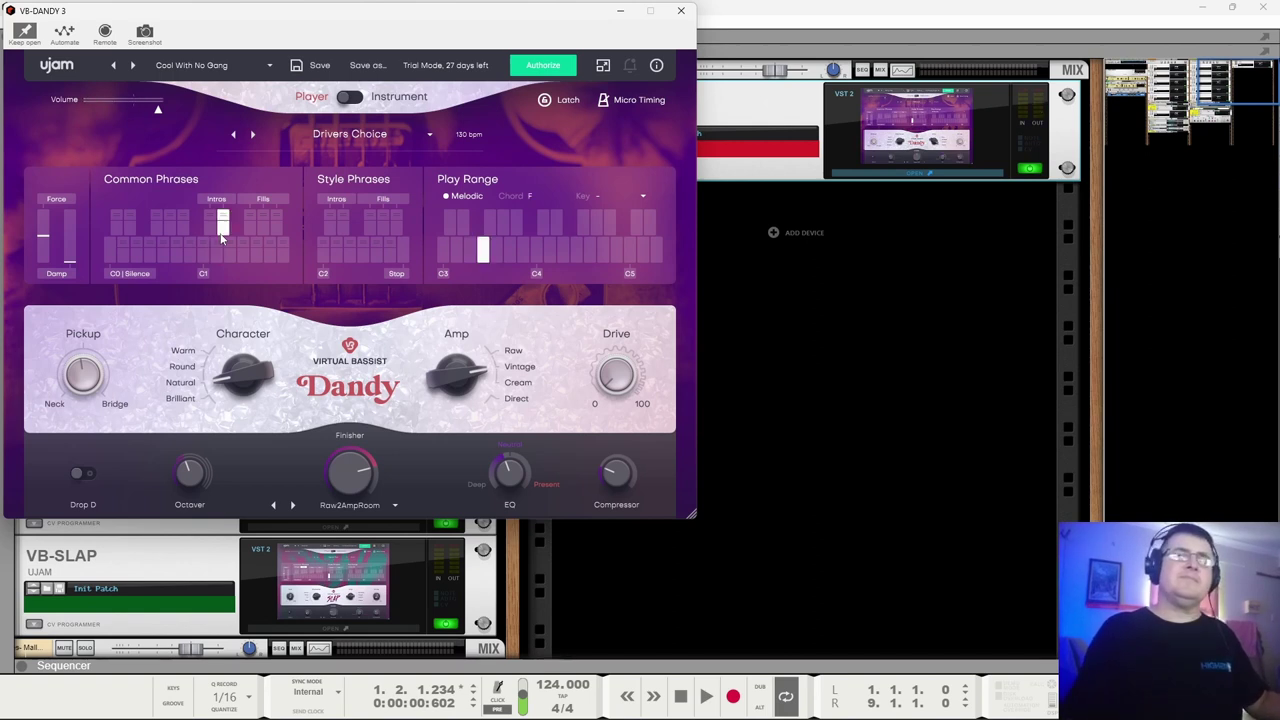
{"action": "left_click", "coordinate": [222, 240]}
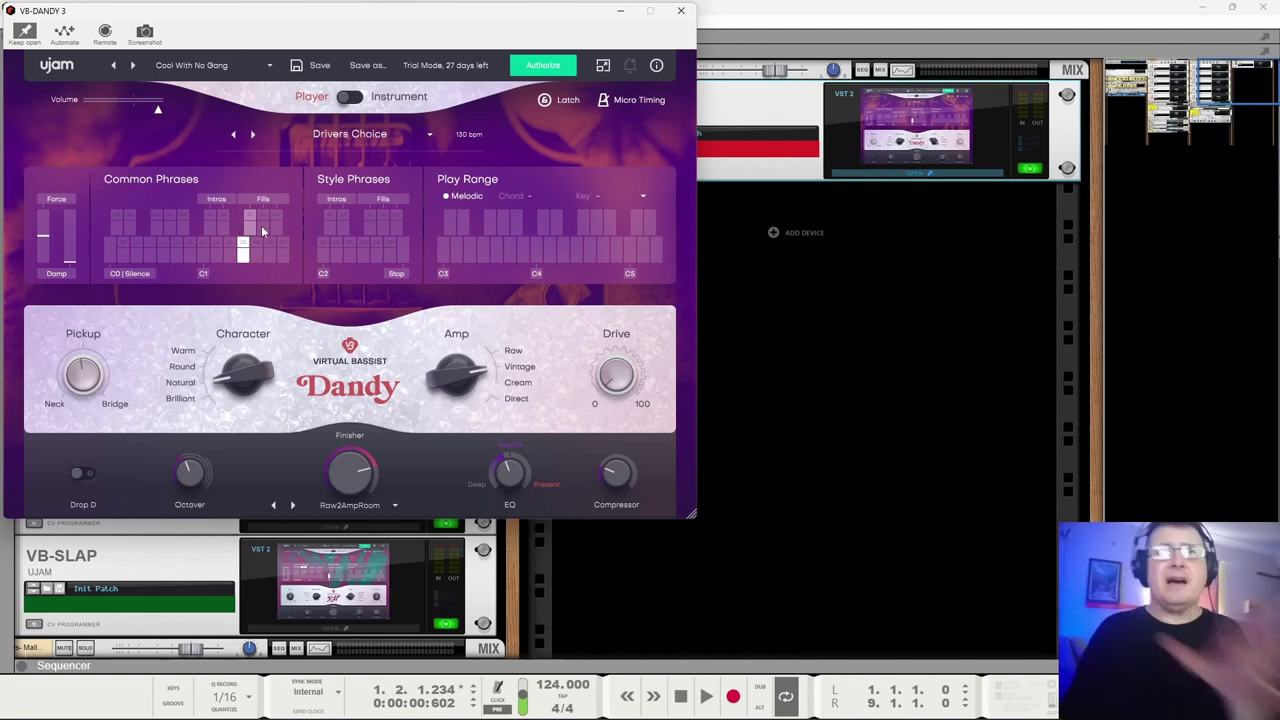
Audition Style Phrase C2 of the 80 bpm style Self-Conscious, and select the 83 bpm style No Need To C.
{"action": "left_click", "coordinate": [356, 133]}
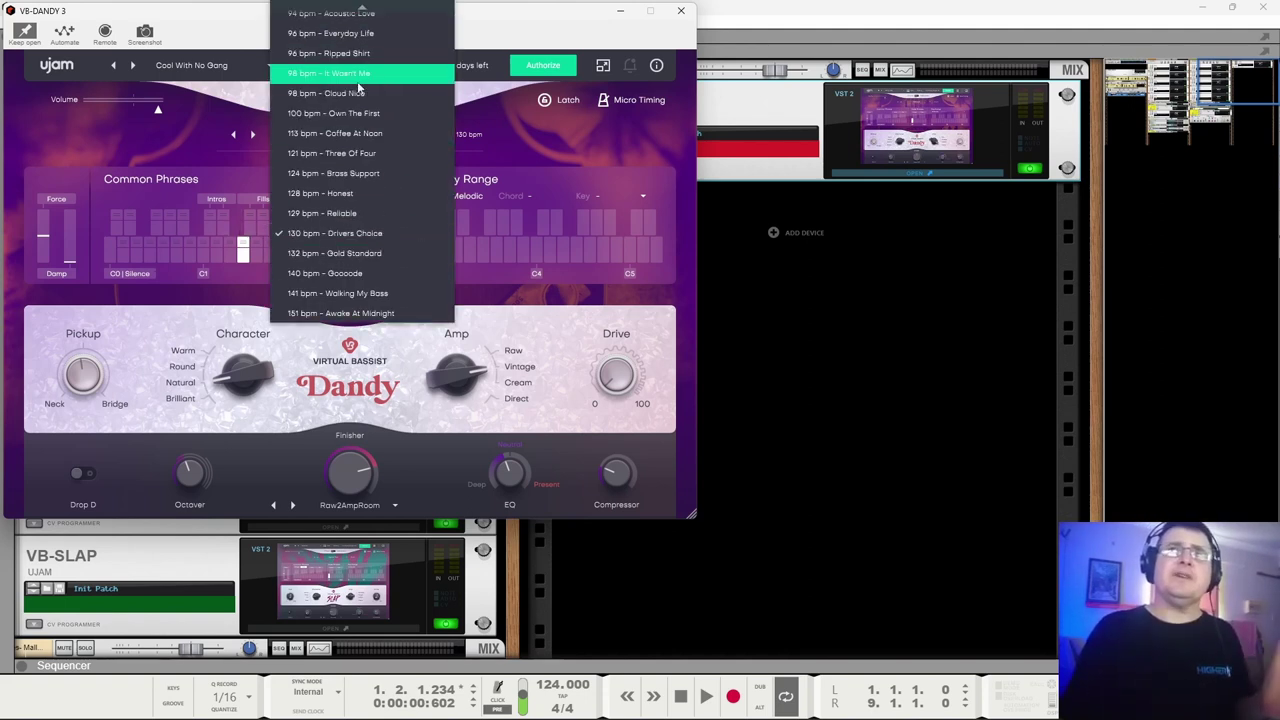
{"action": "scroll", "coordinate": [358, 90], "scroll_direction": "up", "scroll_amount": 3}
{"action": "left_click", "coordinate": [340, 73]}
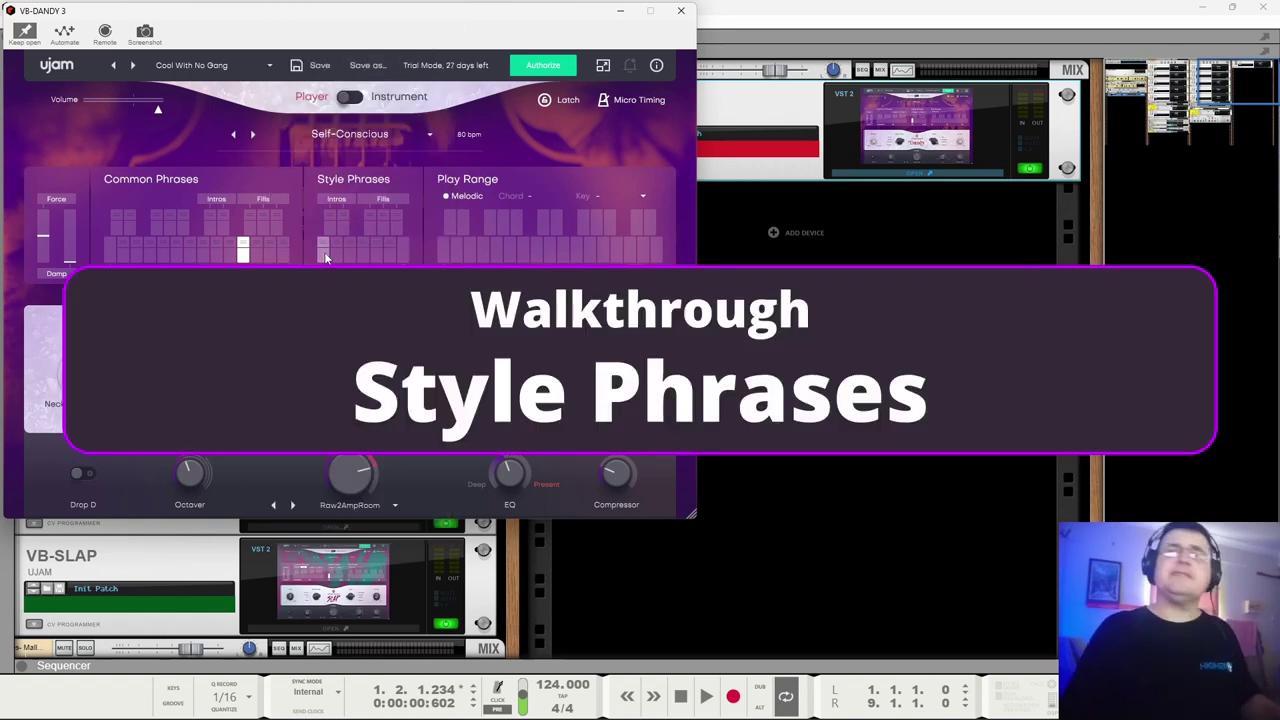
{"action": "left_click", "coordinate": [324, 255]}
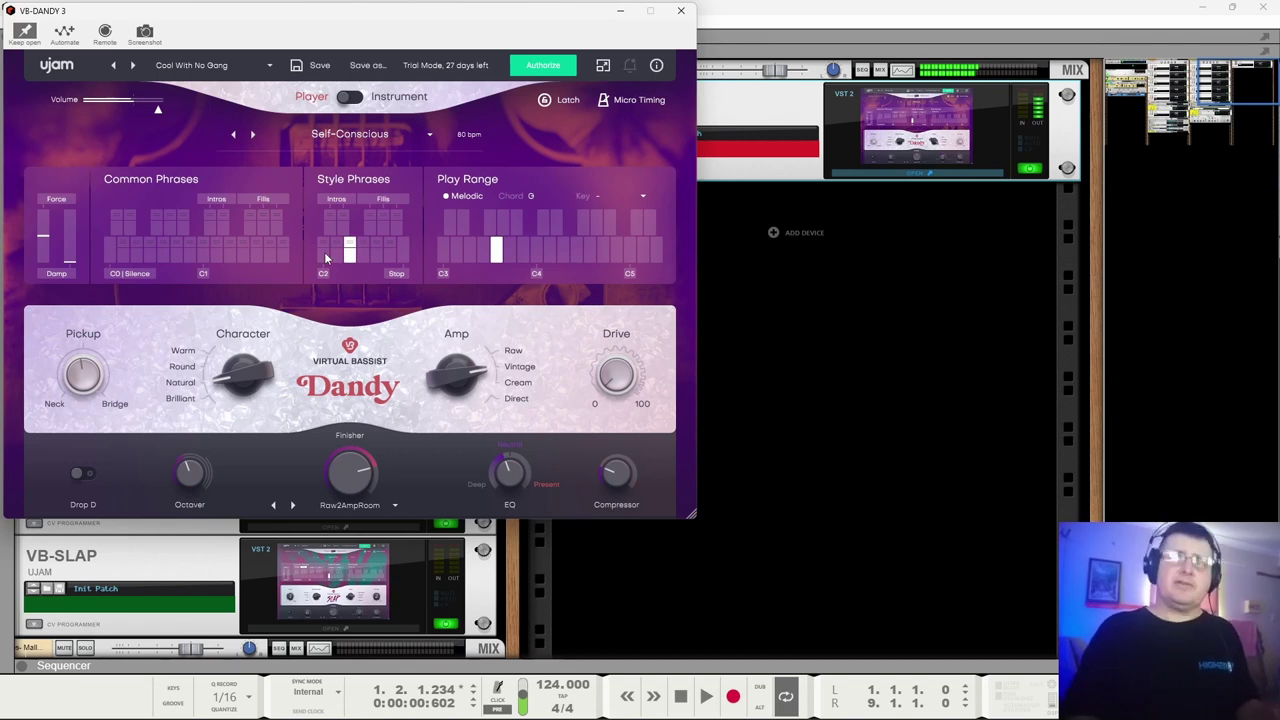
{"action": "left_click", "coordinate": [373, 140]}
{"action": "left_click", "coordinate": [372, 152]}
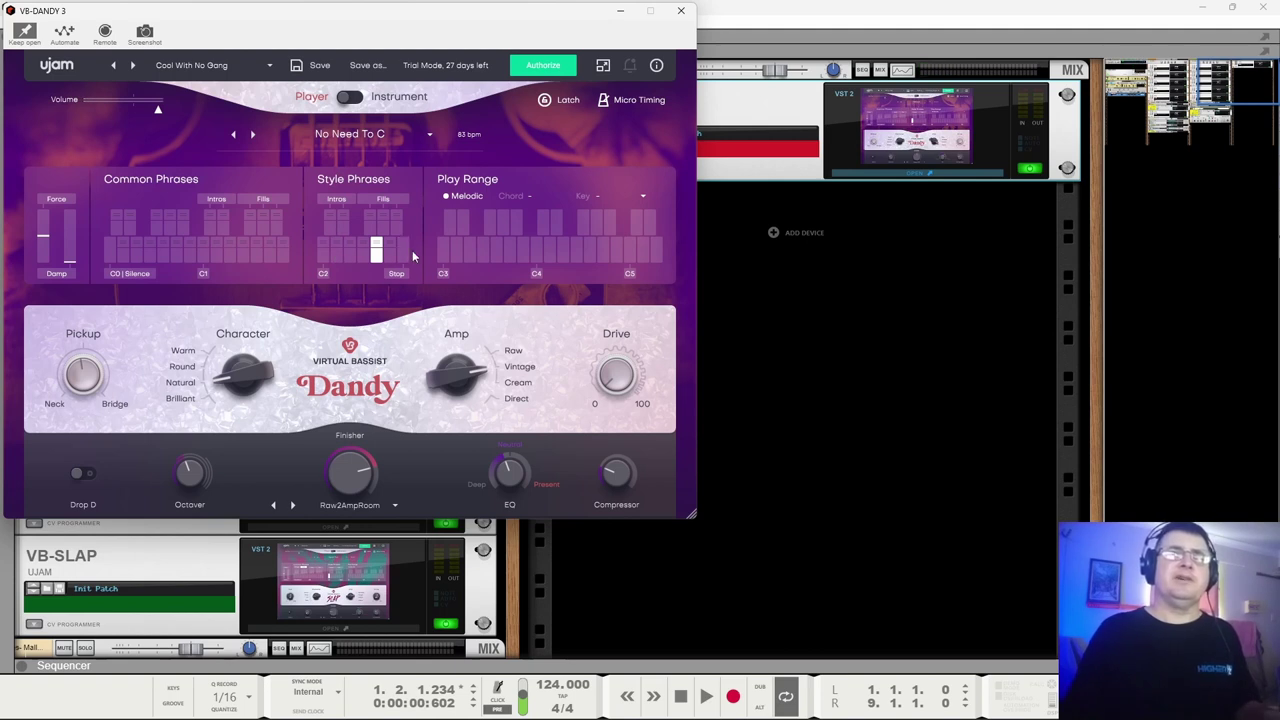
Audition notes across the Play Range, from E3 and F3 up to the highest key E5.
{"action": "left_click", "coordinate": [484, 254]}
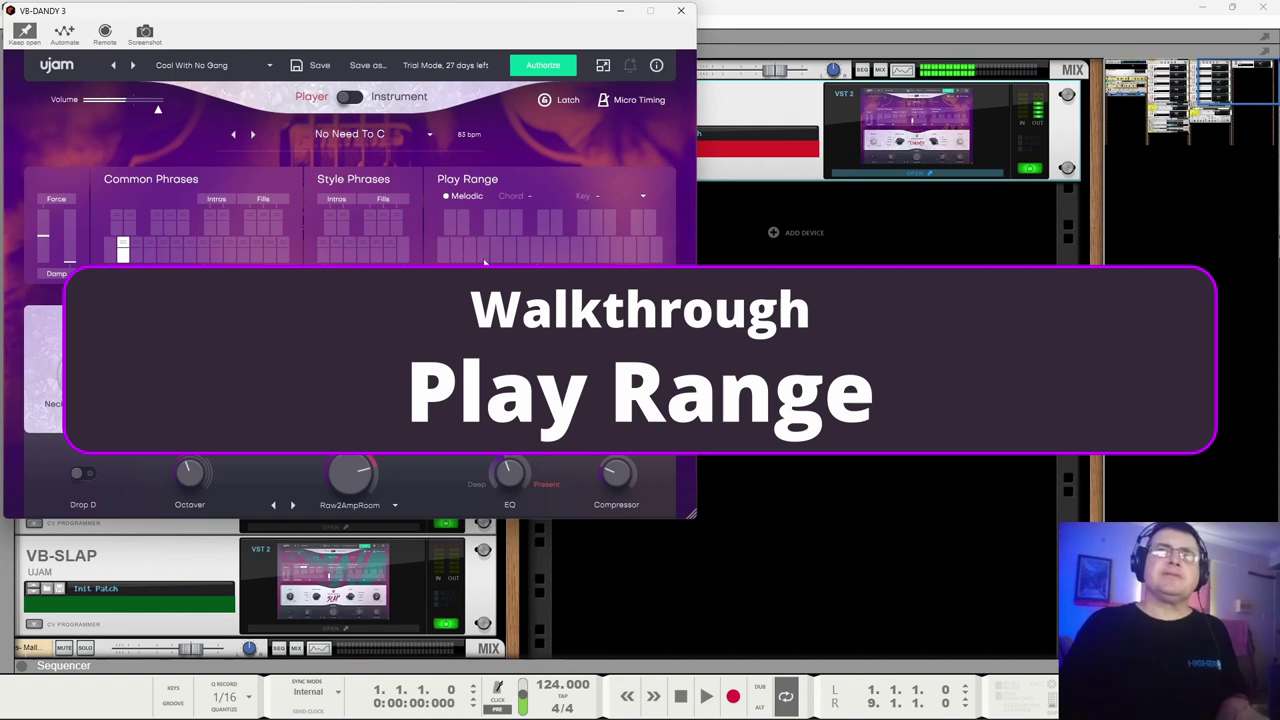
{"action": "left_click", "coordinate": [467, 252]}
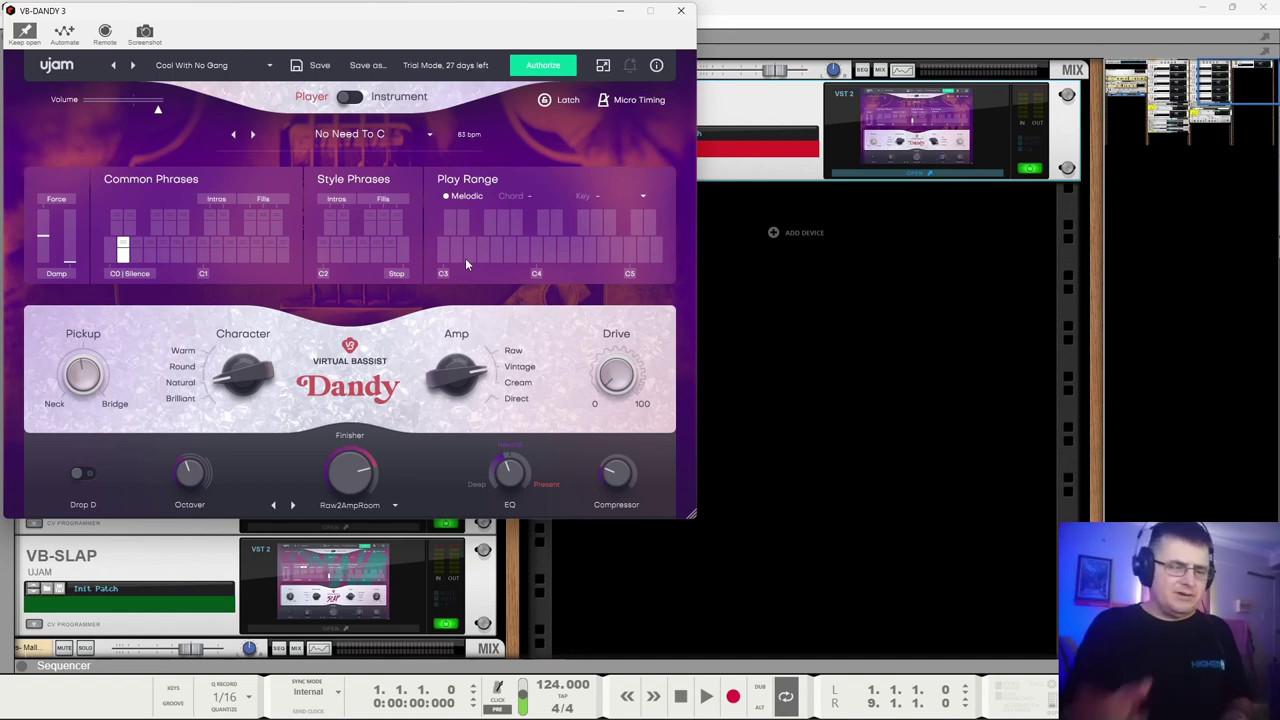
{"action": "left_click", "coordinate": [466, 258]}
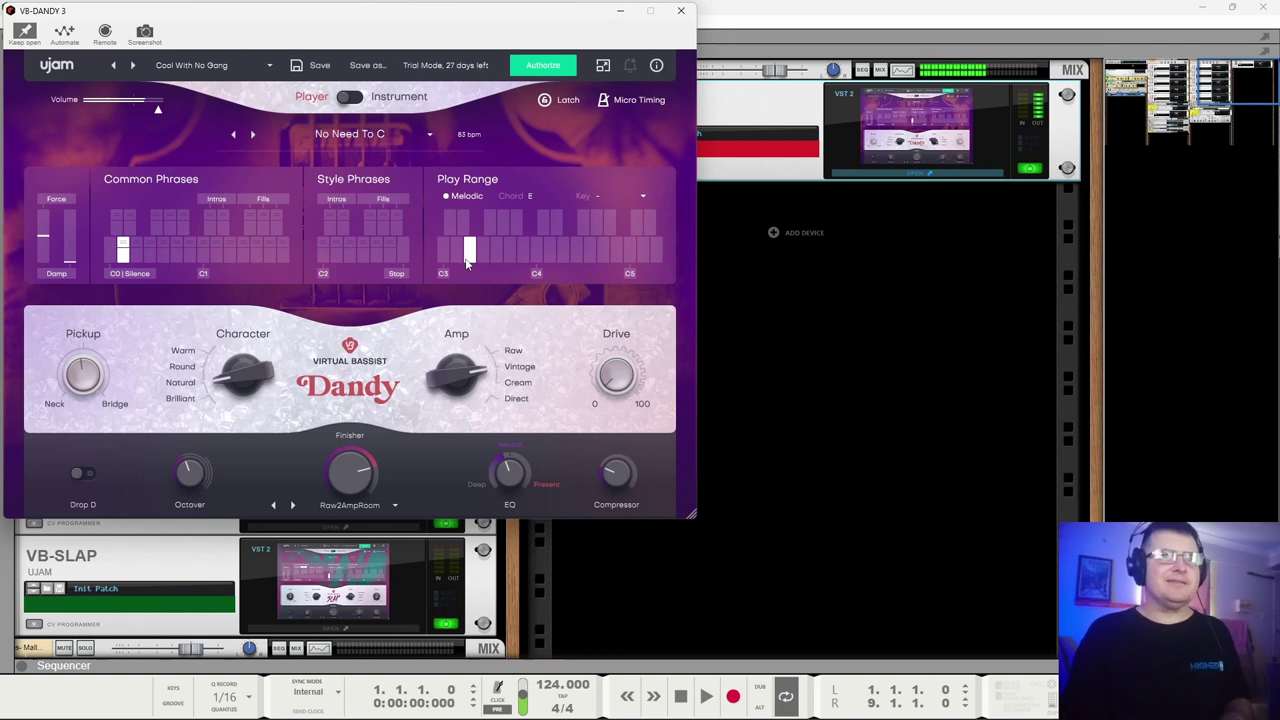
{"action": "left_click_drag", "start_coordinate": [466, 262], "coordinate": [466, 262]}
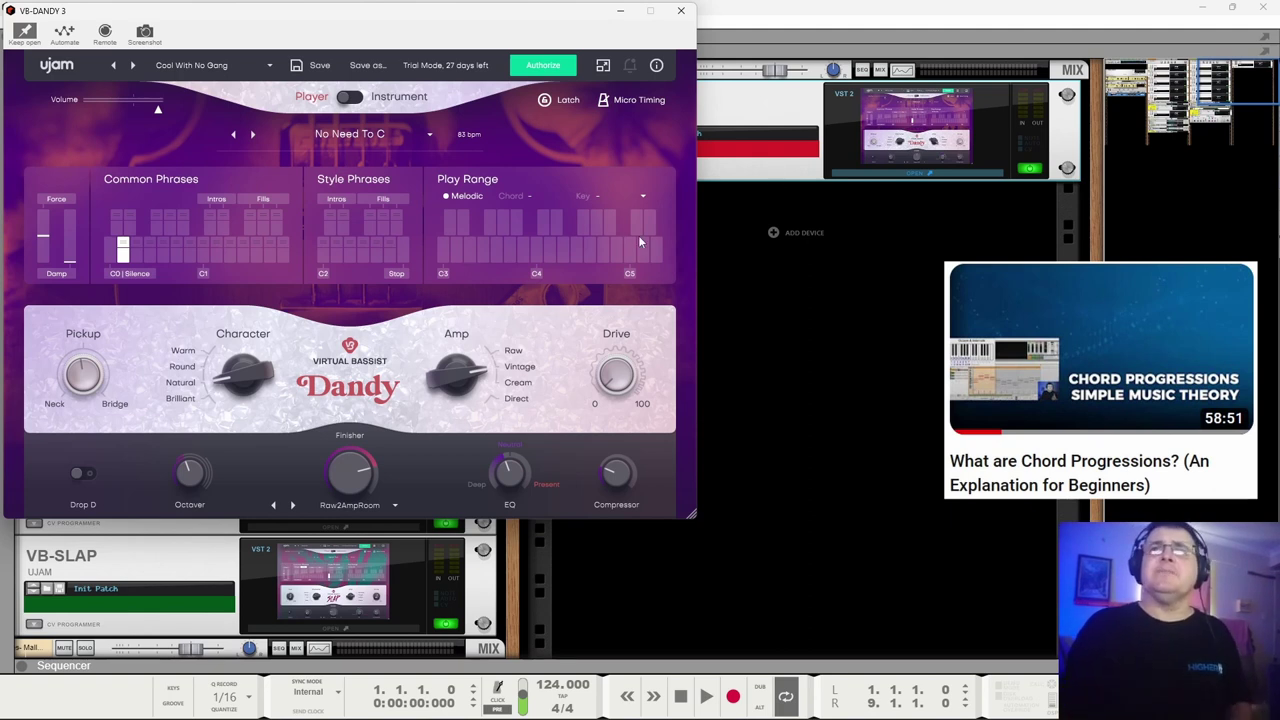
{"action": "left_click", "coordinate": [471, 250]}
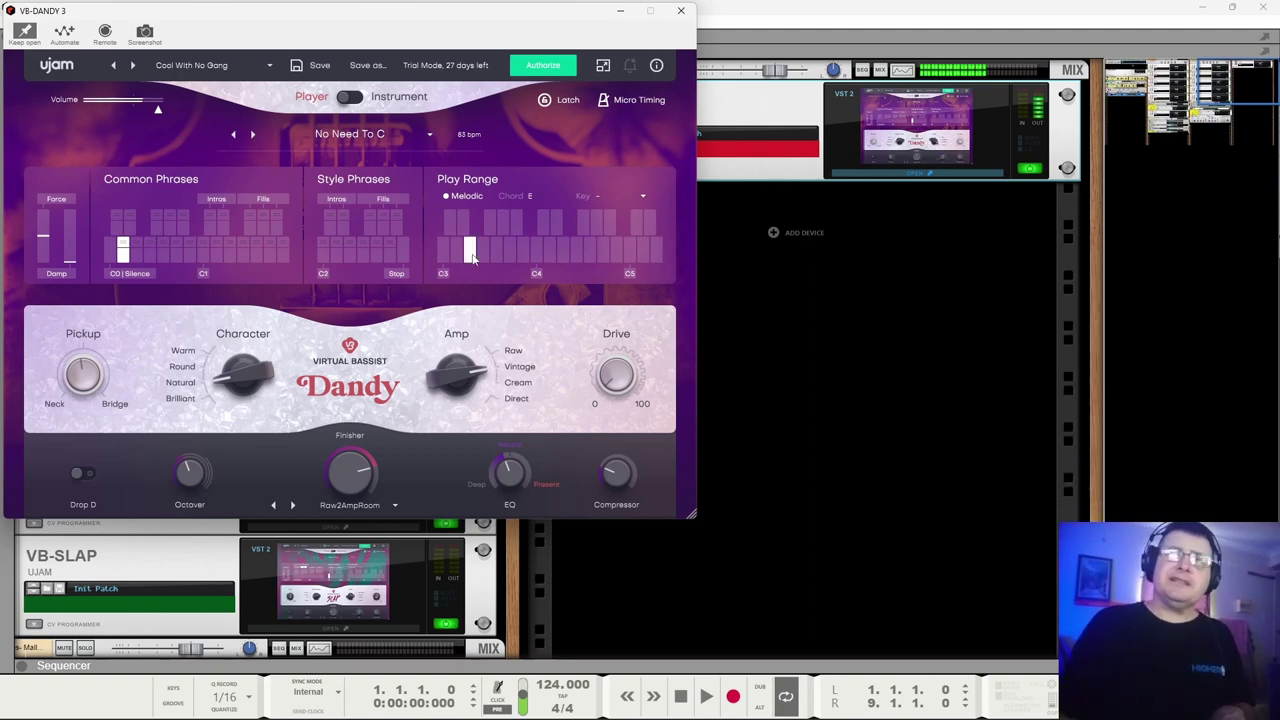
{"action": "left_click", "coordinate": [658, 253]}
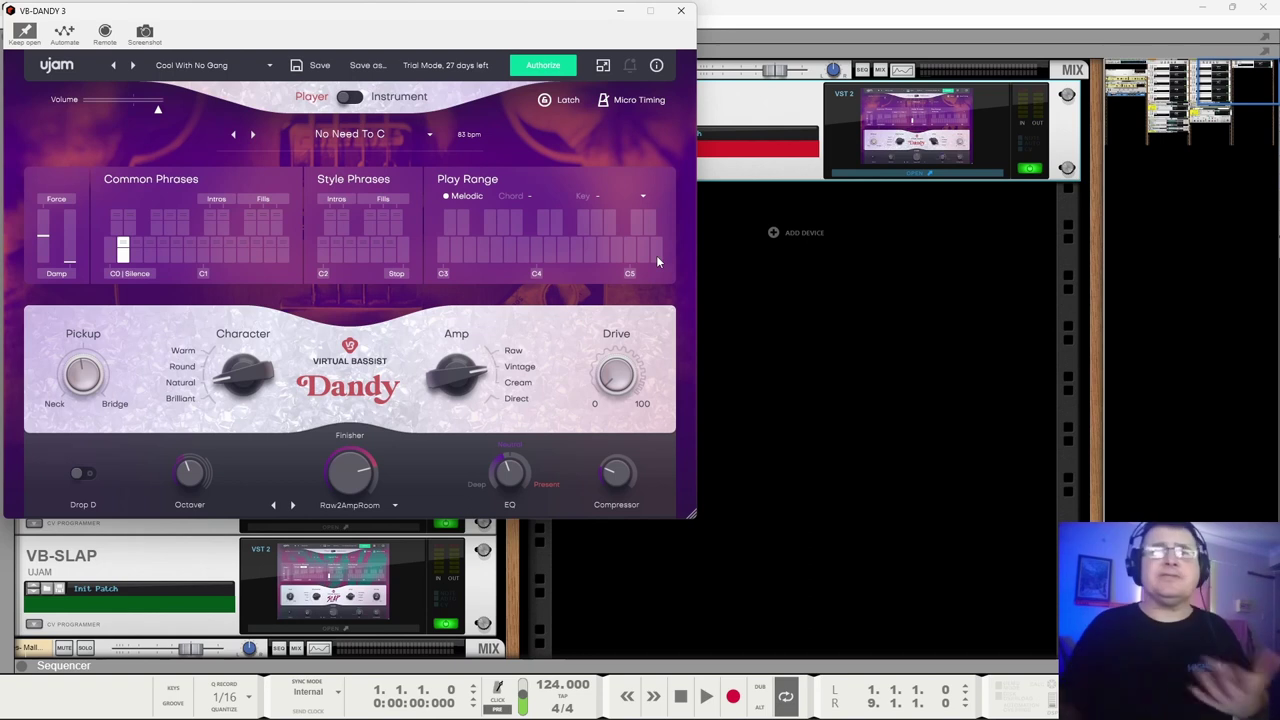
{"action": "left_click", "coordinate": [604, 258]}
{"action": "left_click", "coordinate": [555, 241]}
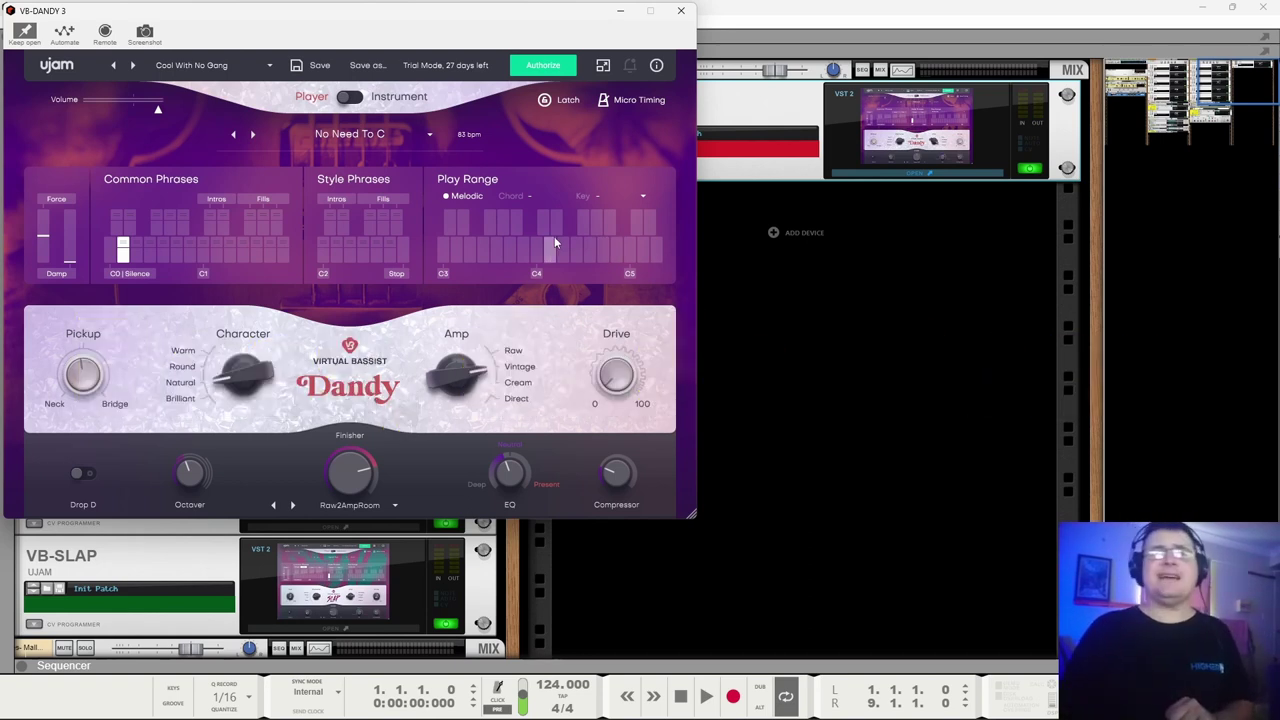
Turn on Drop D to try the low D3 note, and turn it off again.
{"action": "left_click", "coordinate": [86, 474]}
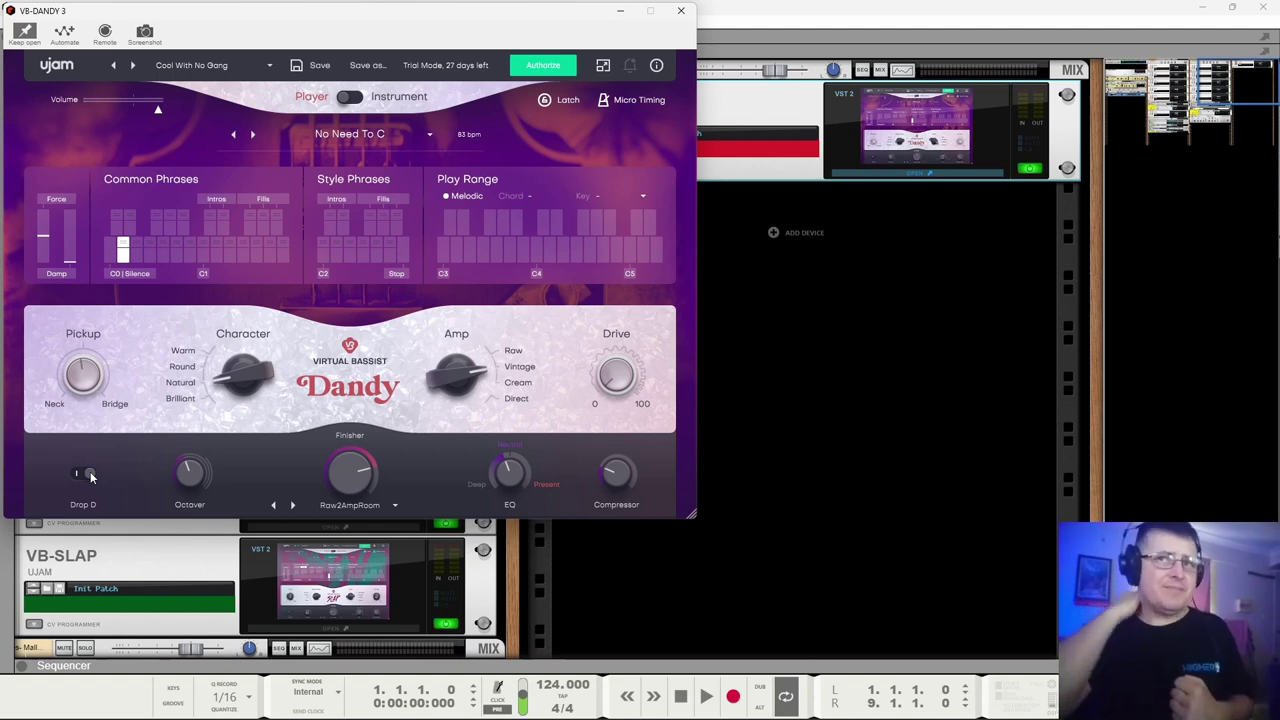
{"action": "left_click", "coordinate": [80, 477]}
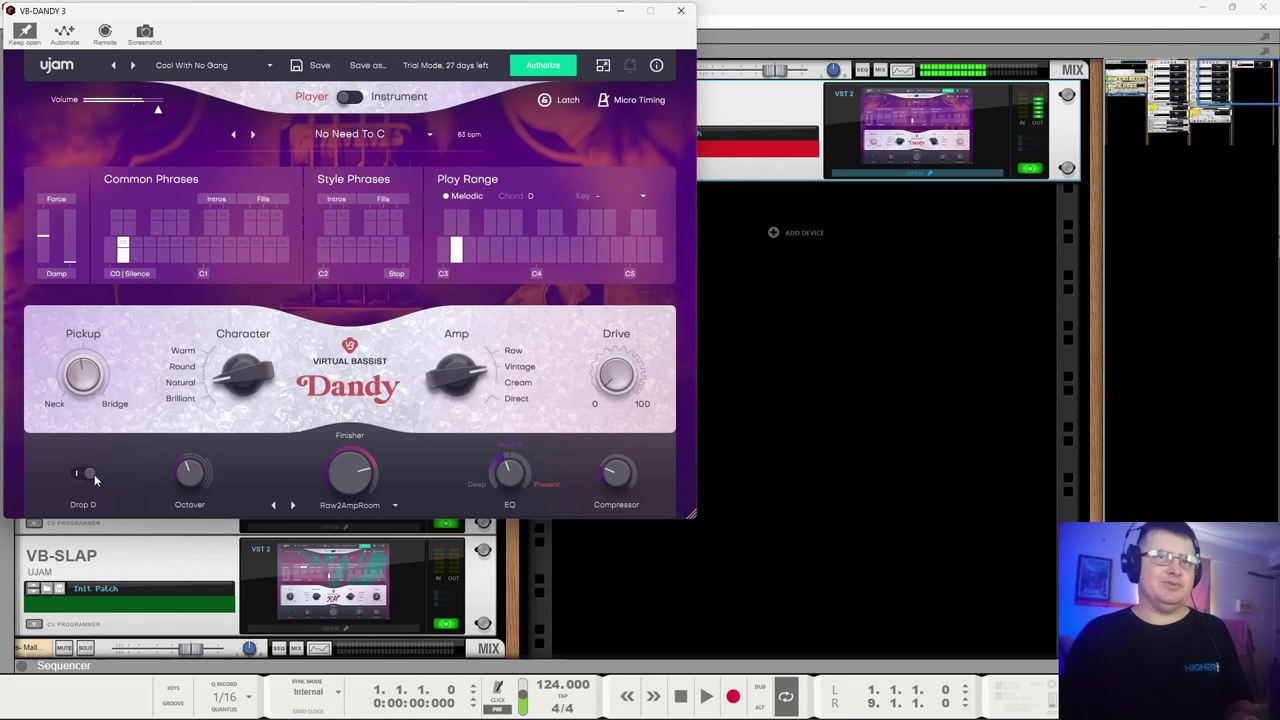
{"action": "left_click", "coordinate": [88, 474]}
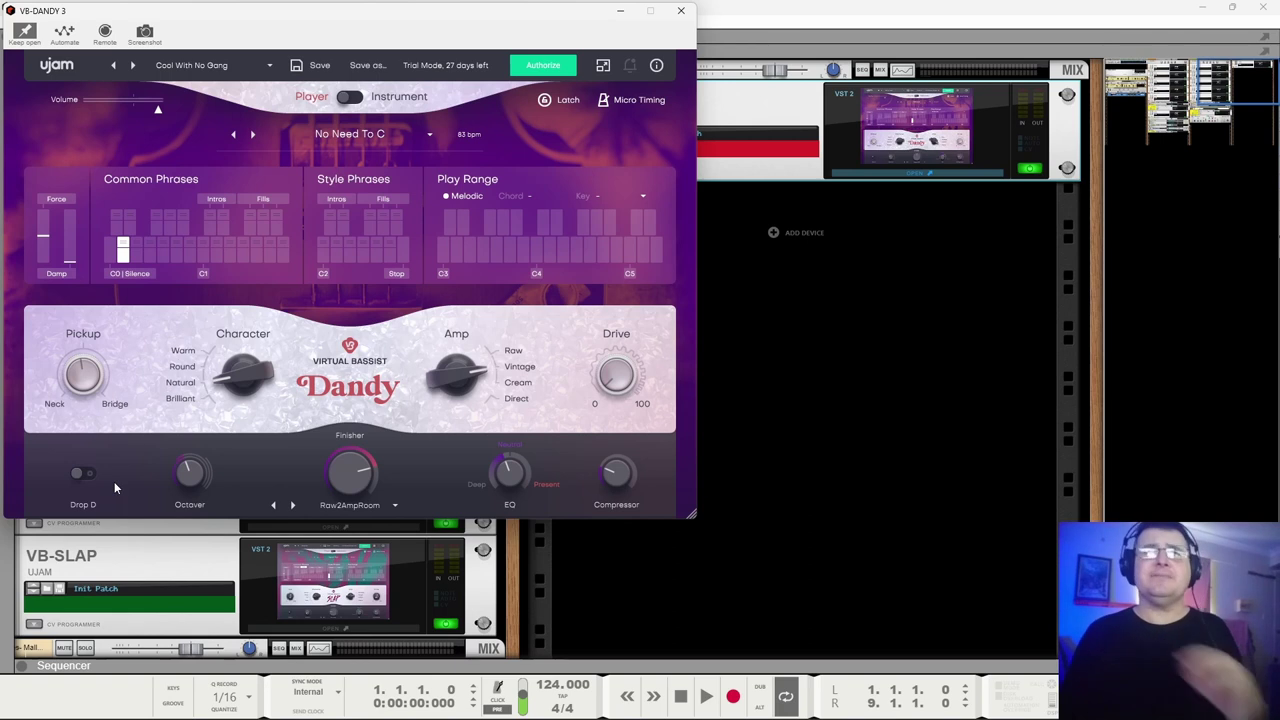
Set the Play Range key to D | Bm and audition the notes D3, F3 and G3.
{"action": "left_click", "coordinate": [601, 197]}
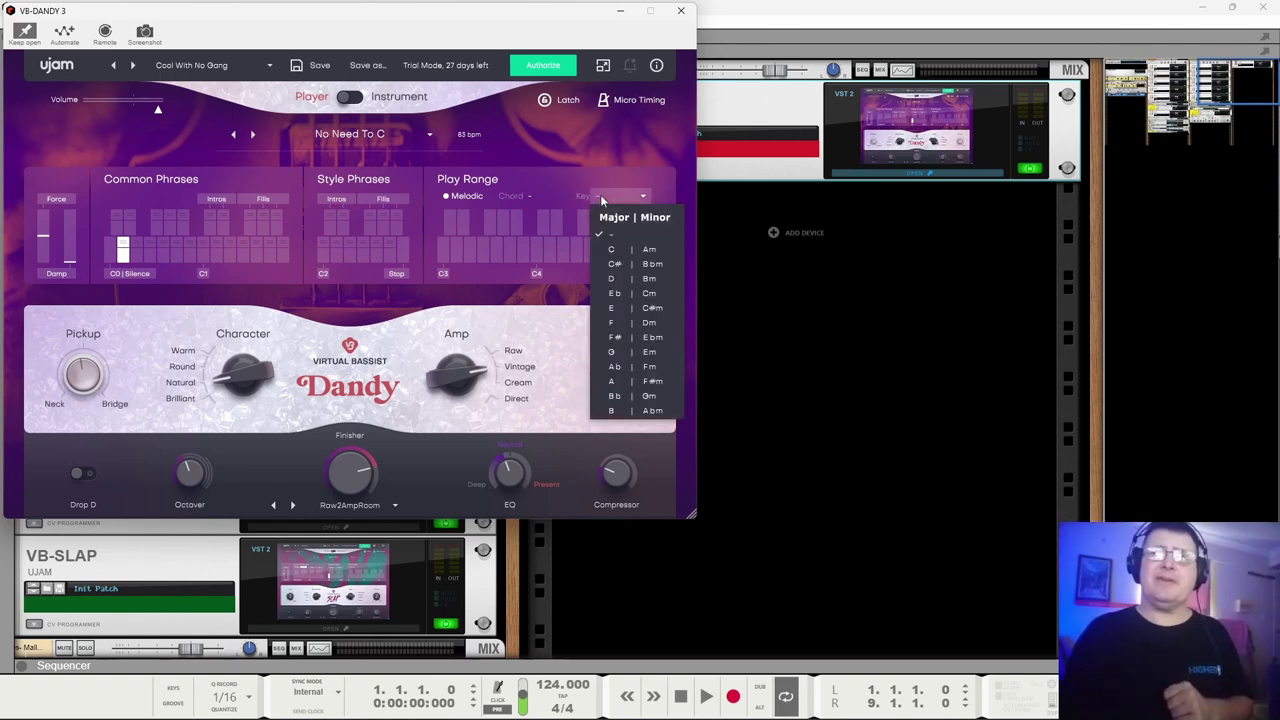
{"action": "left_click", "coordinate": [649, 279]}
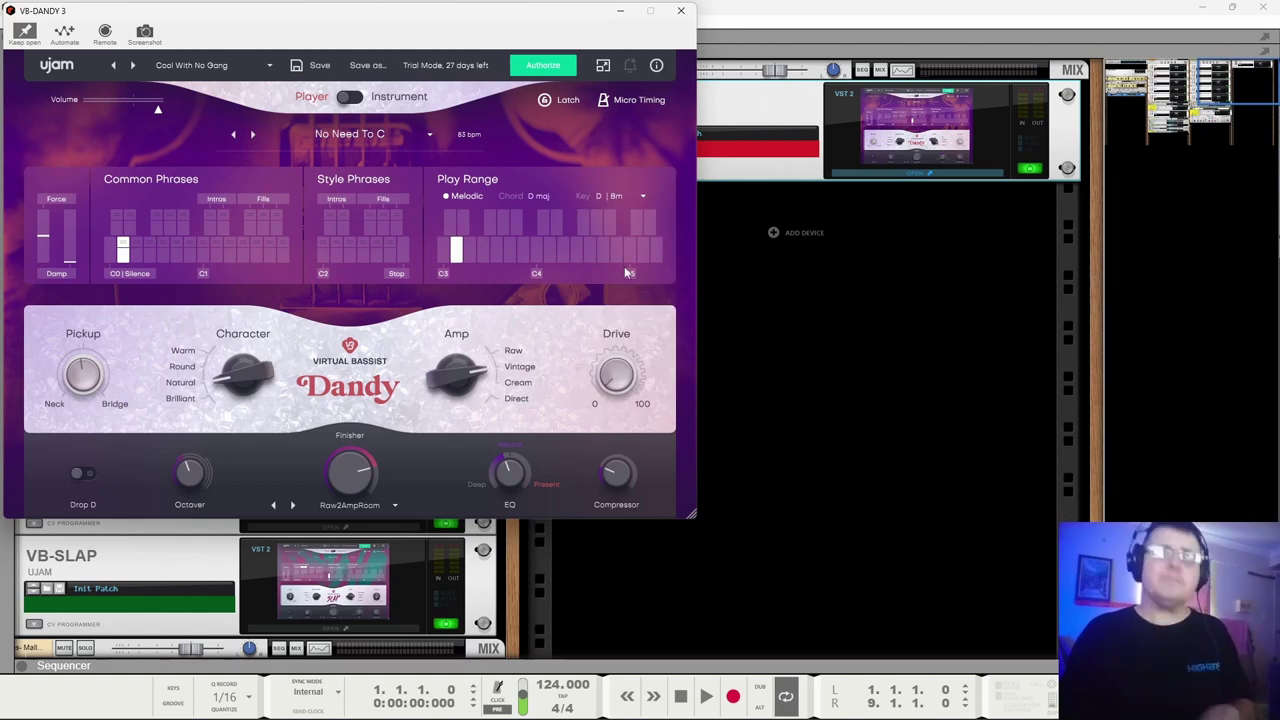
{"action": "left_click", "coordinate": [458, 250]}
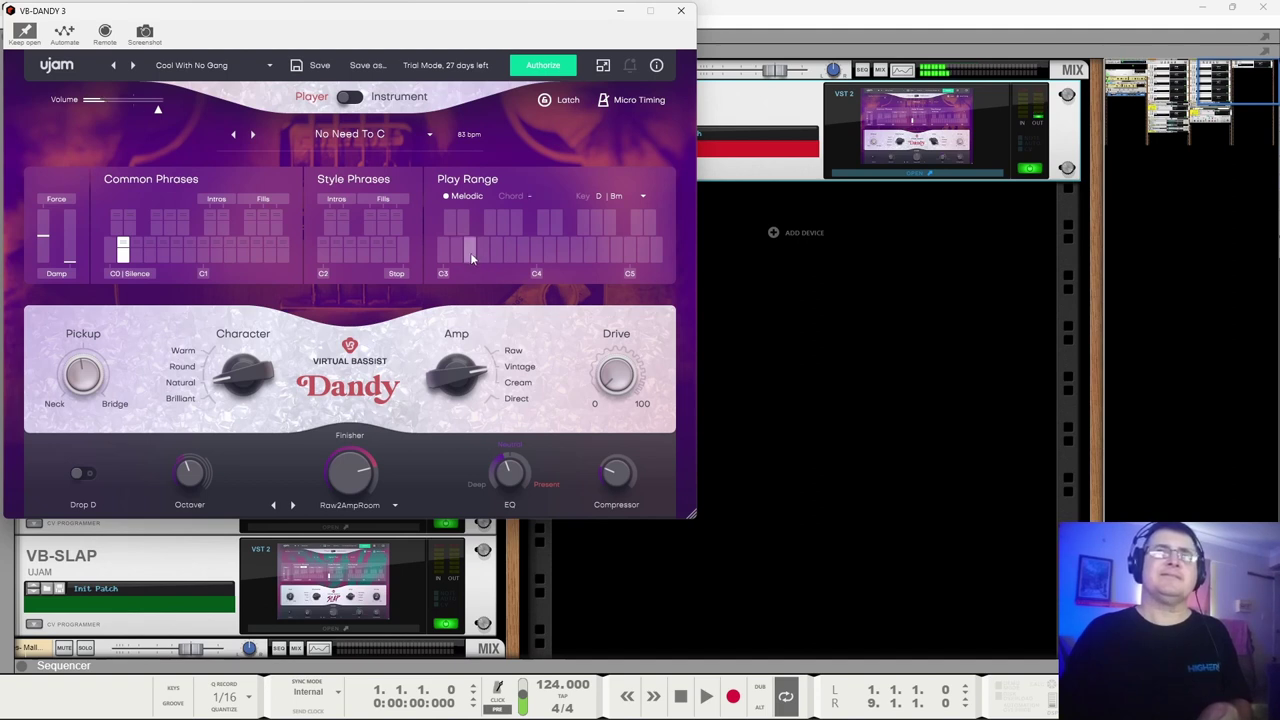
{"action": "left_click", "coordinate": [484, 254]}
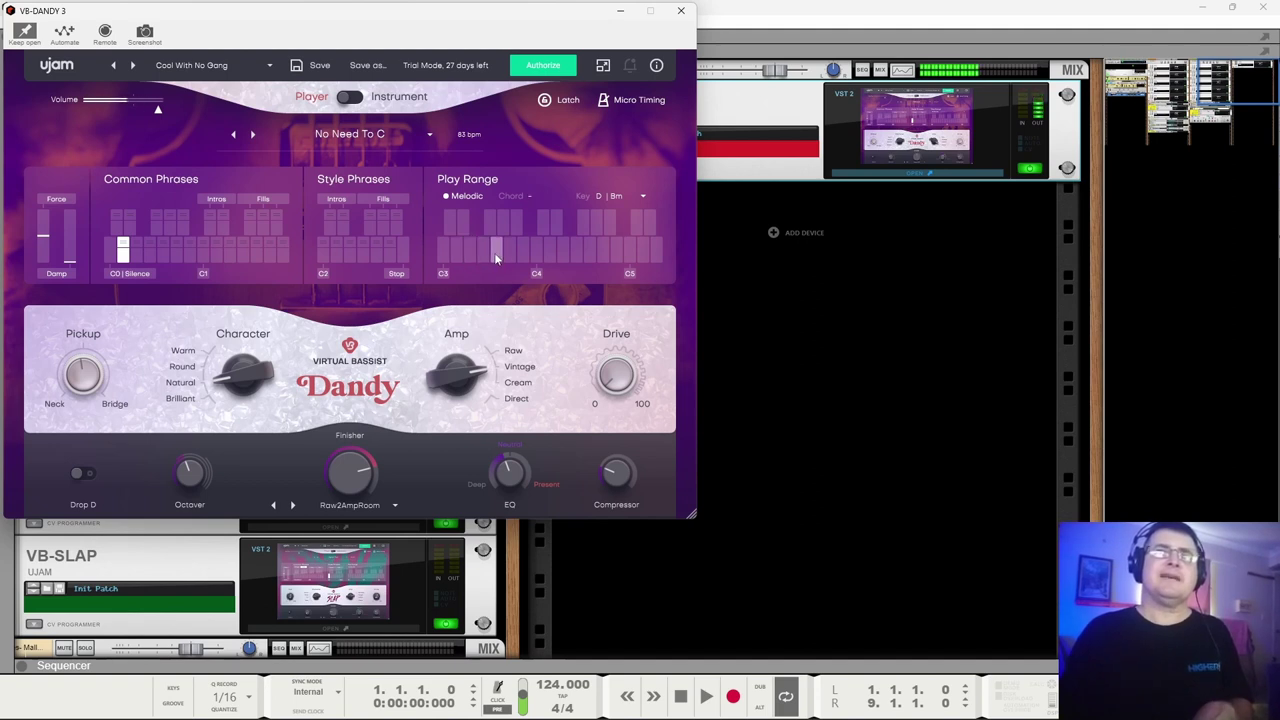
{"action": "left_click", "coordinate": [496, 254]}
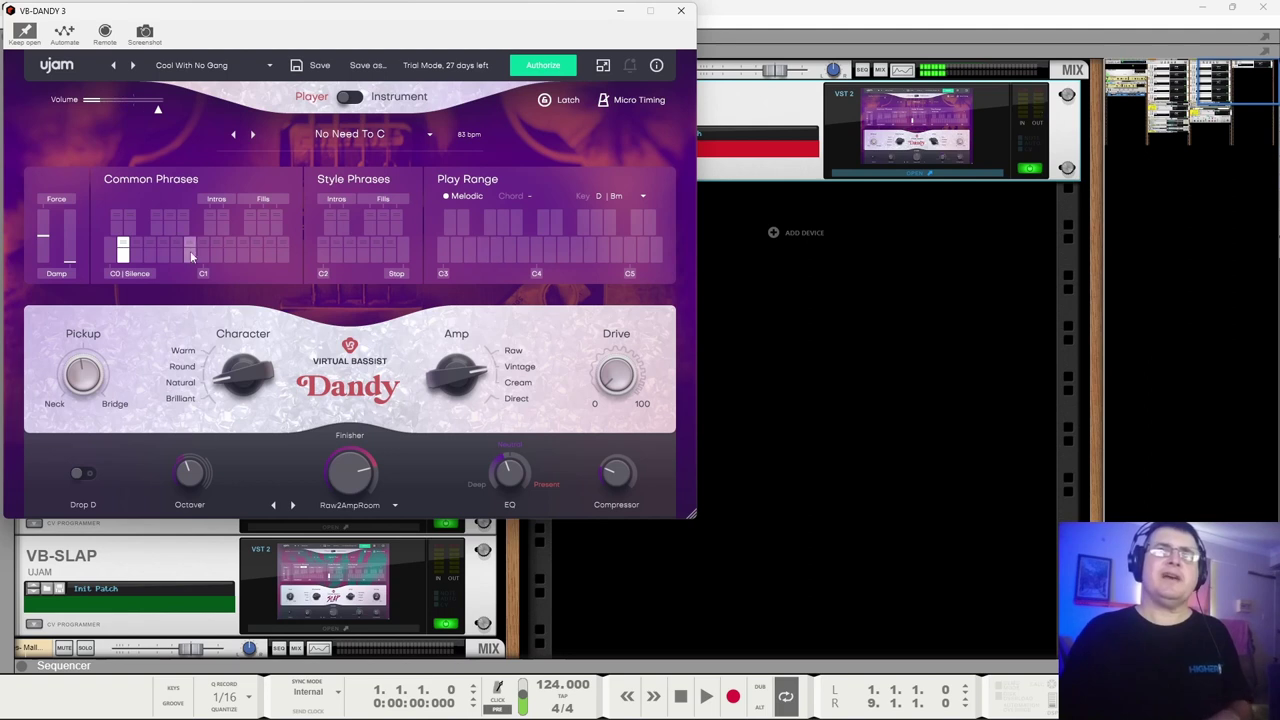
{"action": "left_click", "coordinate": [482, 252]}
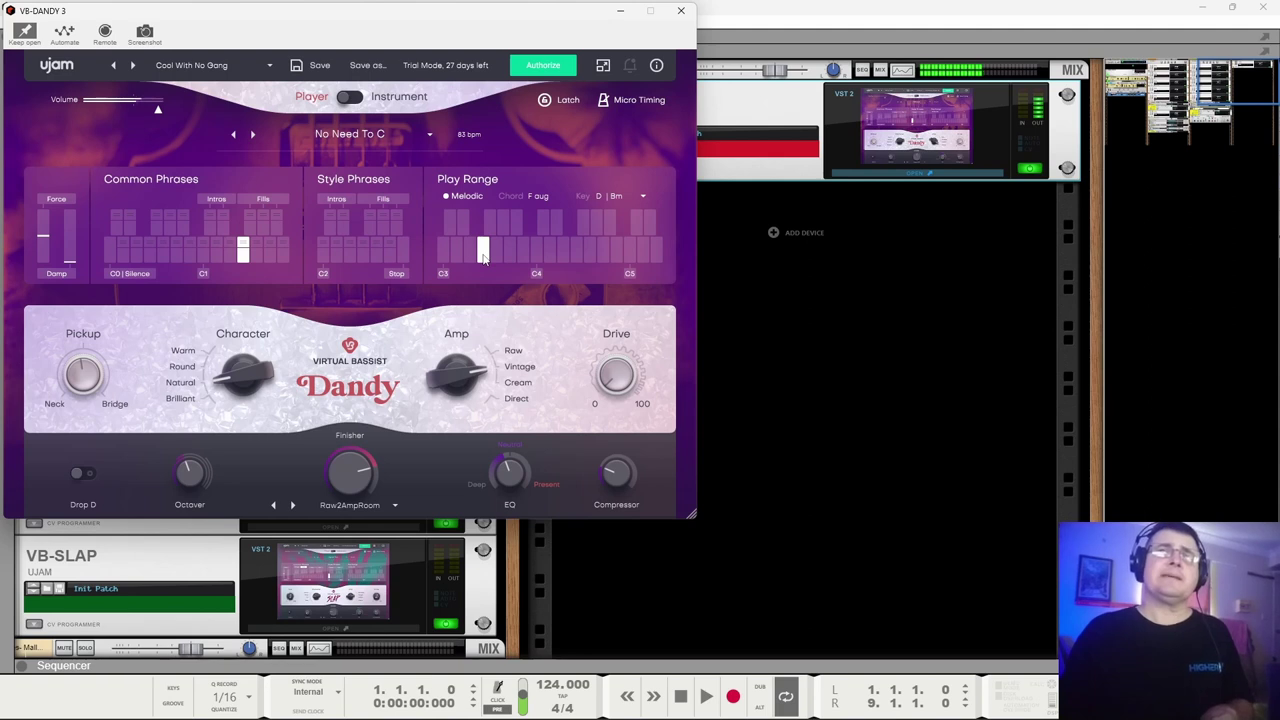
Compare the note F3 with the Play Range key cleared and with the key set to D | Bm.
{"action": "left_click", "coordinate": [612, 196]}
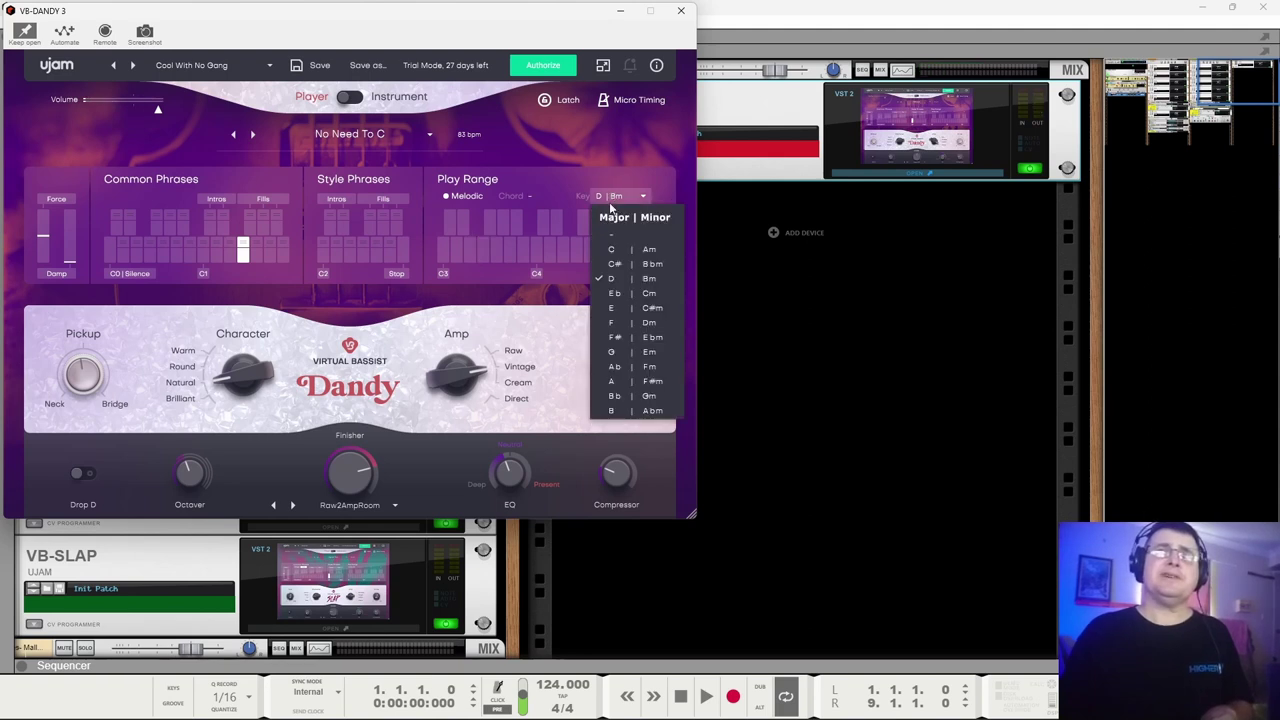
{"action": "left_click", "coordinate": [608, 222]}
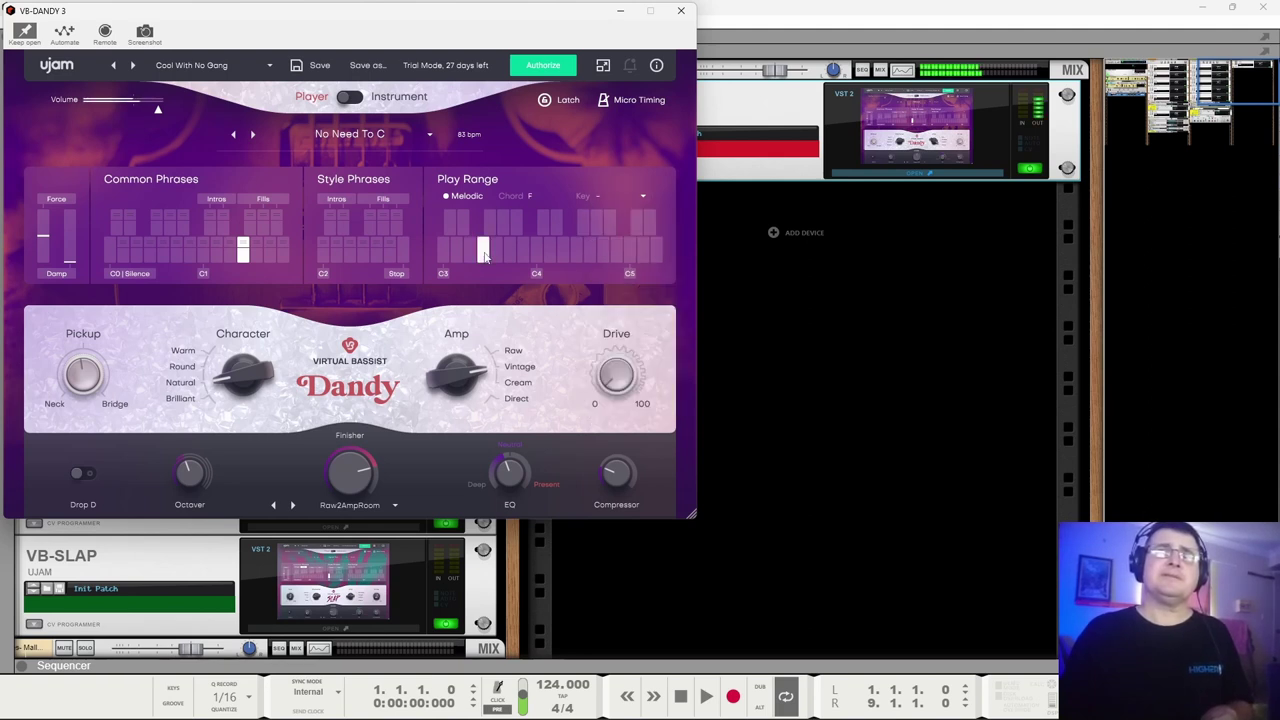
{"action": "left_click", "coordinate": [613, 200]}
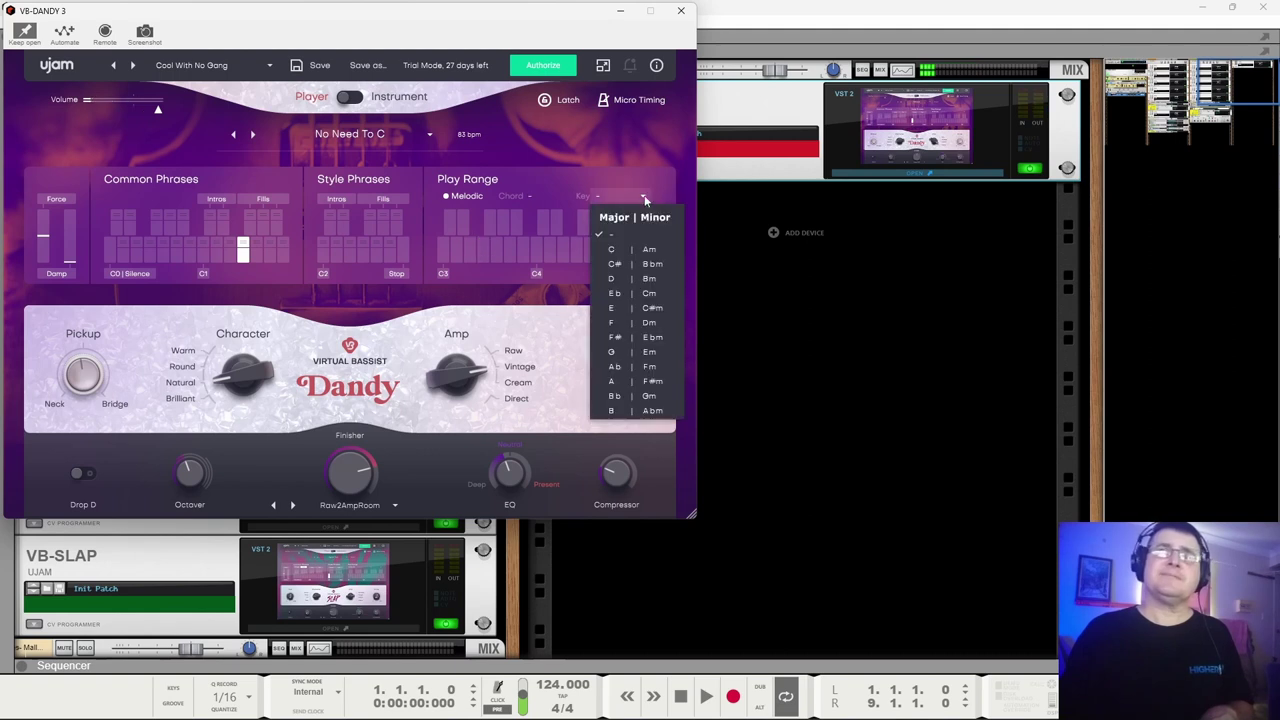
{"action": "left_click", "coordinate": [600, 279]}
{"action": "left_click", "coordinate": [484, 252]}
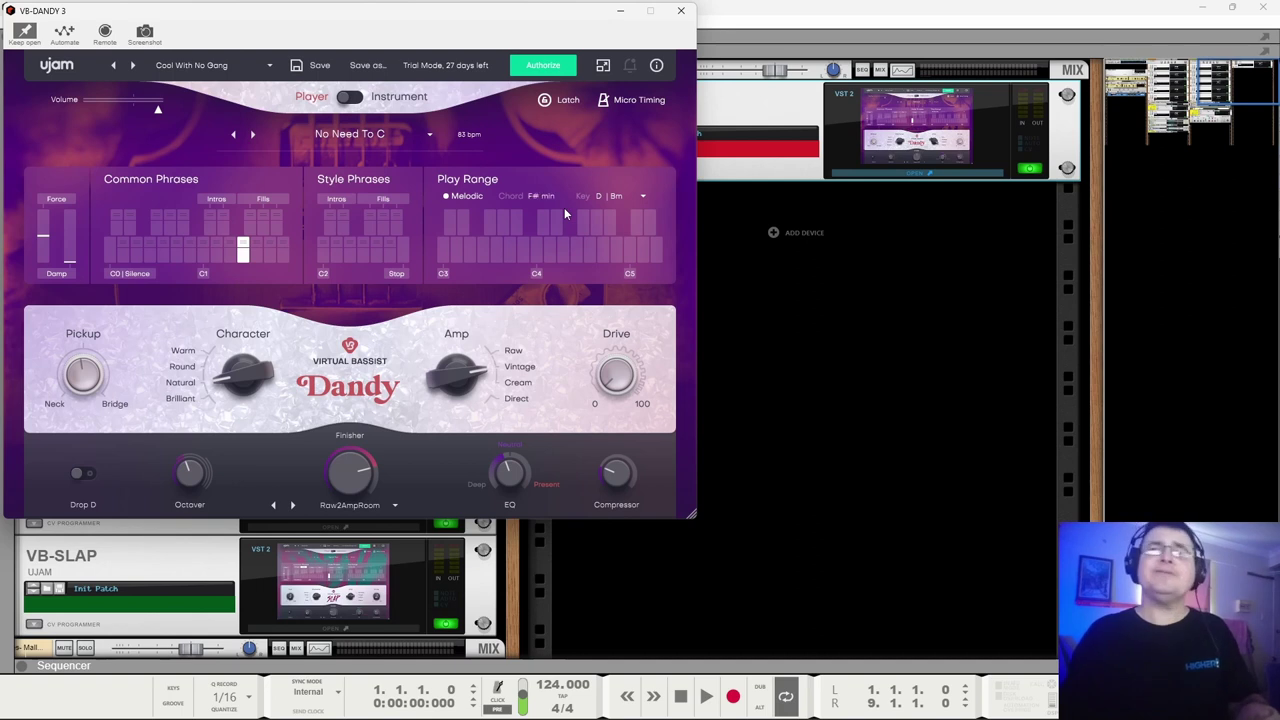
Clear the Play Range key to audition F3 without it, and set the key to C | Am.
{"action": "left_click", "coordinate": [612, 197]}
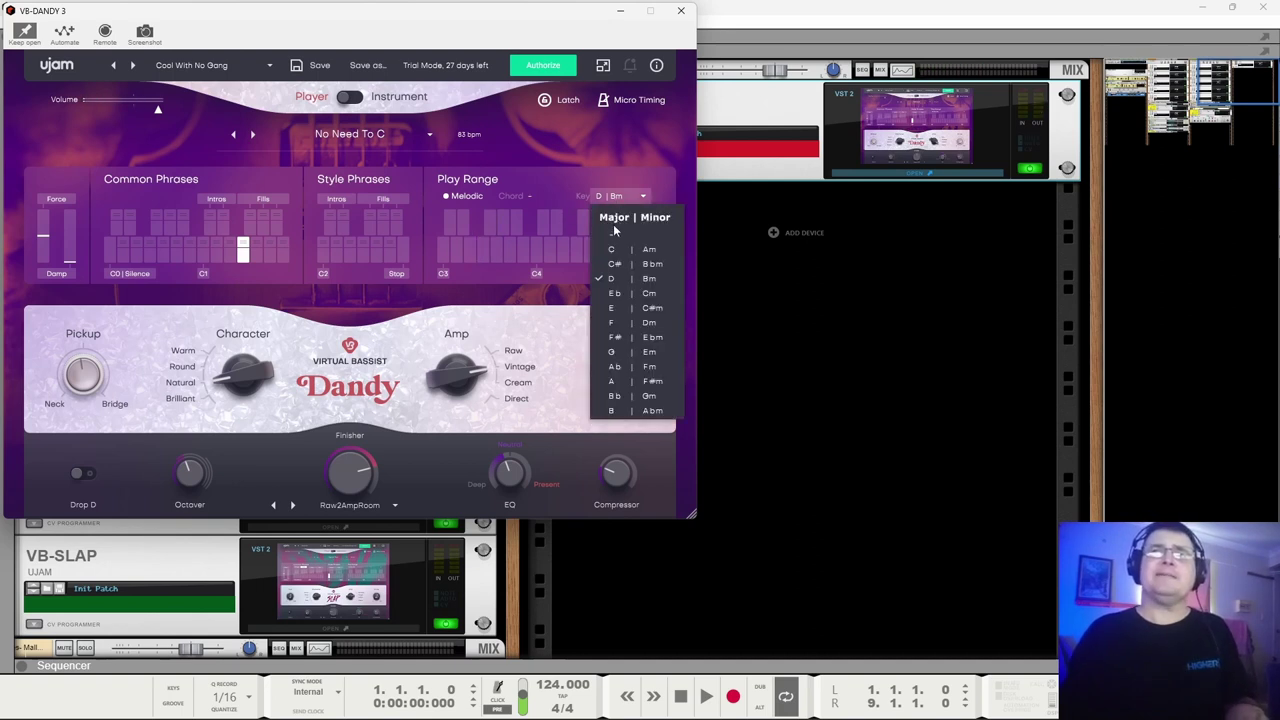
{"action": "left_click", "coordinate": [608, 234]}
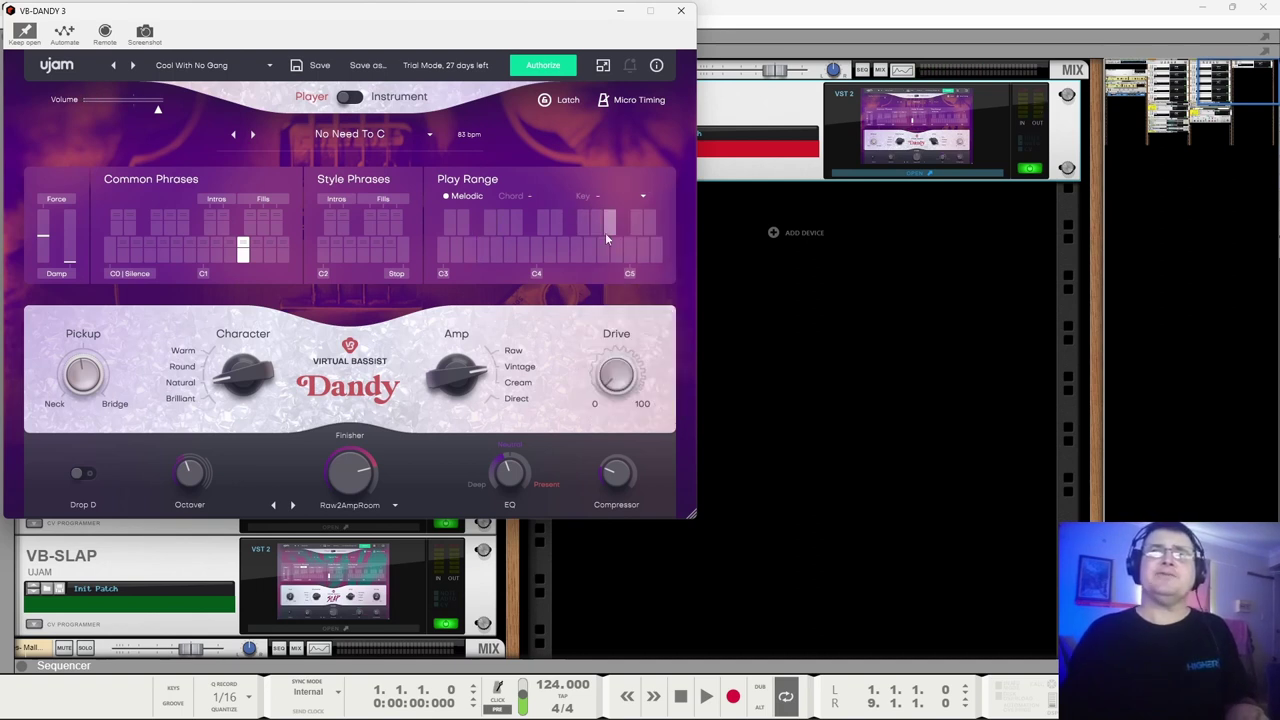
{"action": "left_click", "coordinate": [481, 245]}
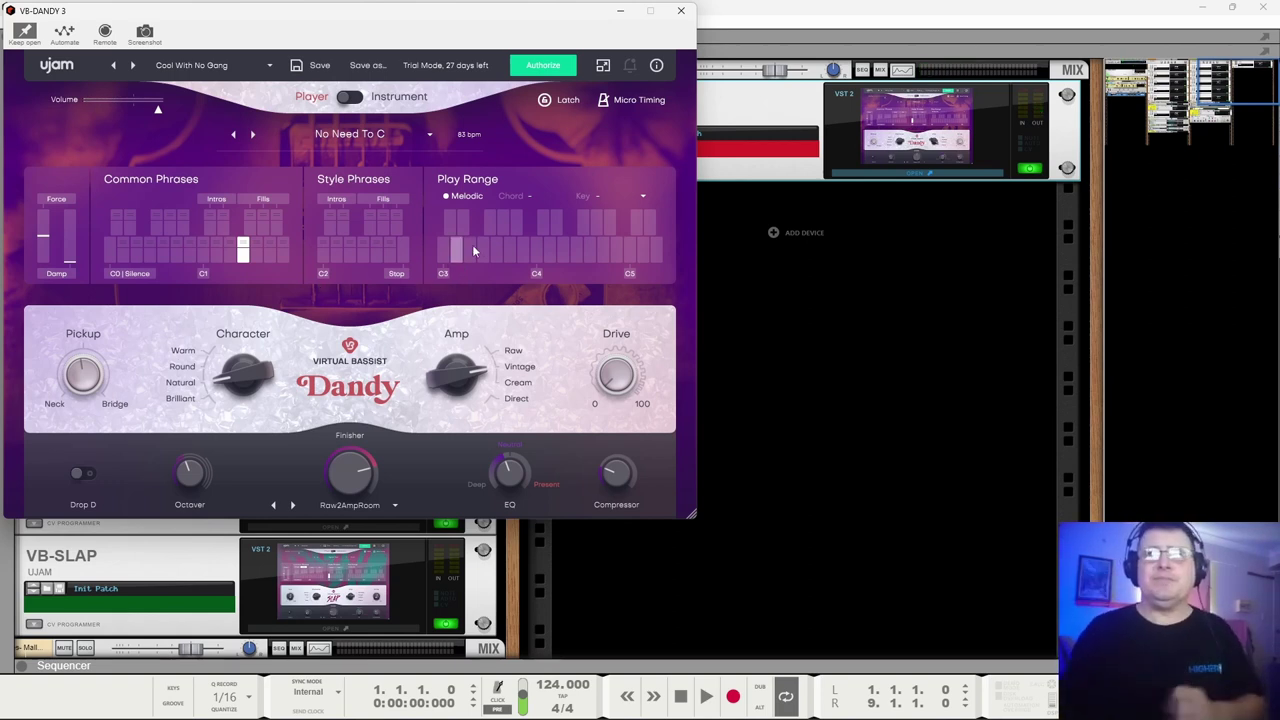
{"action": "left_click", "coordinate": [613, 201]}
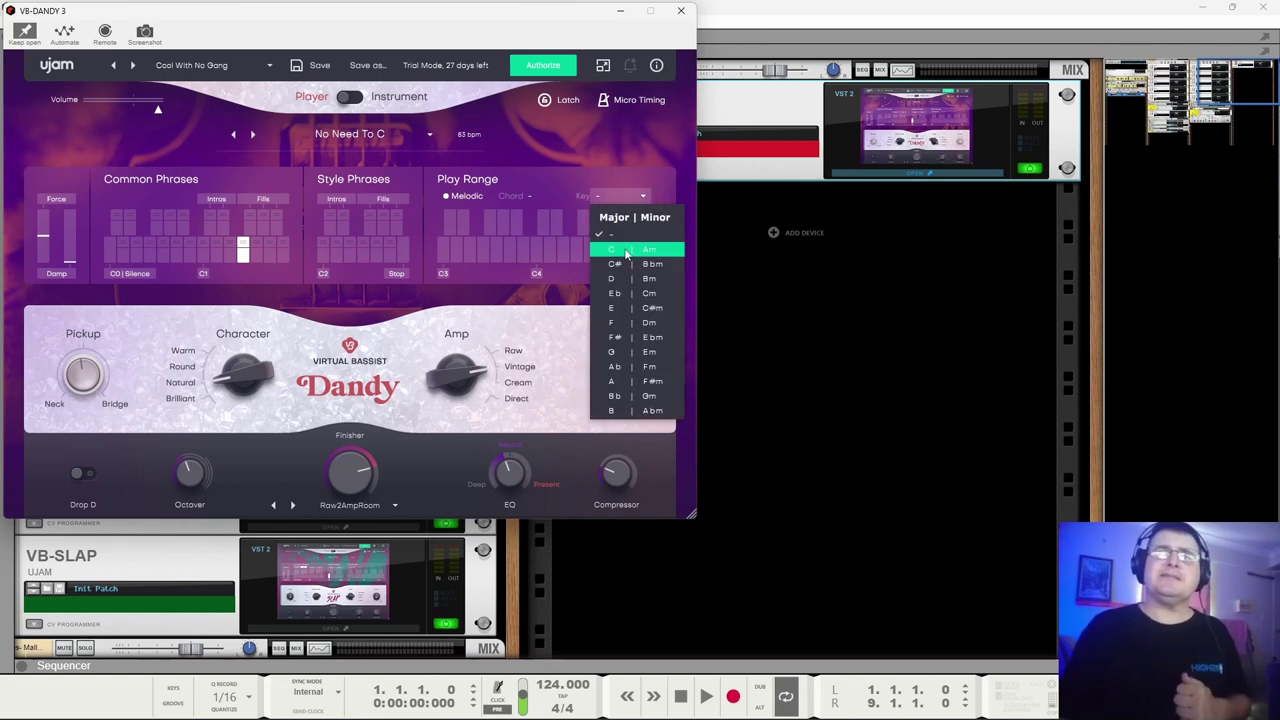
{"action": "left_click", "coordinate": [626, 251]}
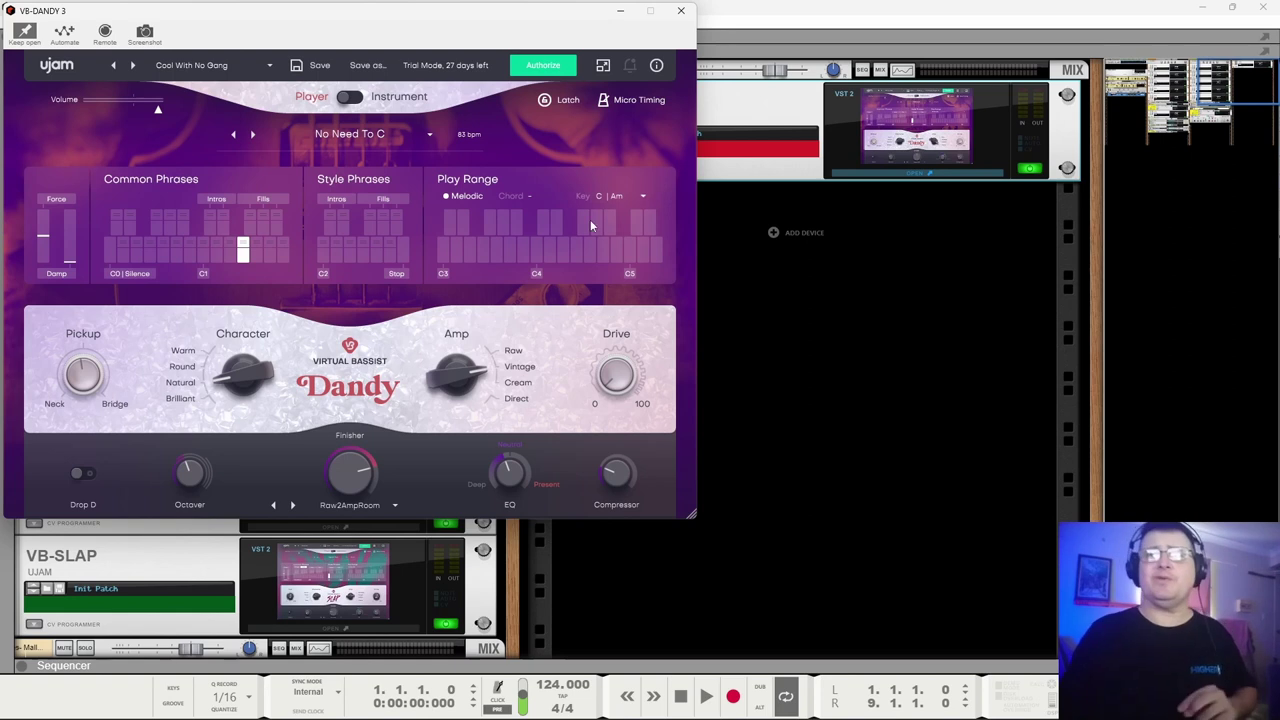
Toggle Melodic off and on repeatedly to compare its effect on F3, leaving it on.
{"action": "left_click", "coordinate": [463, 197]}
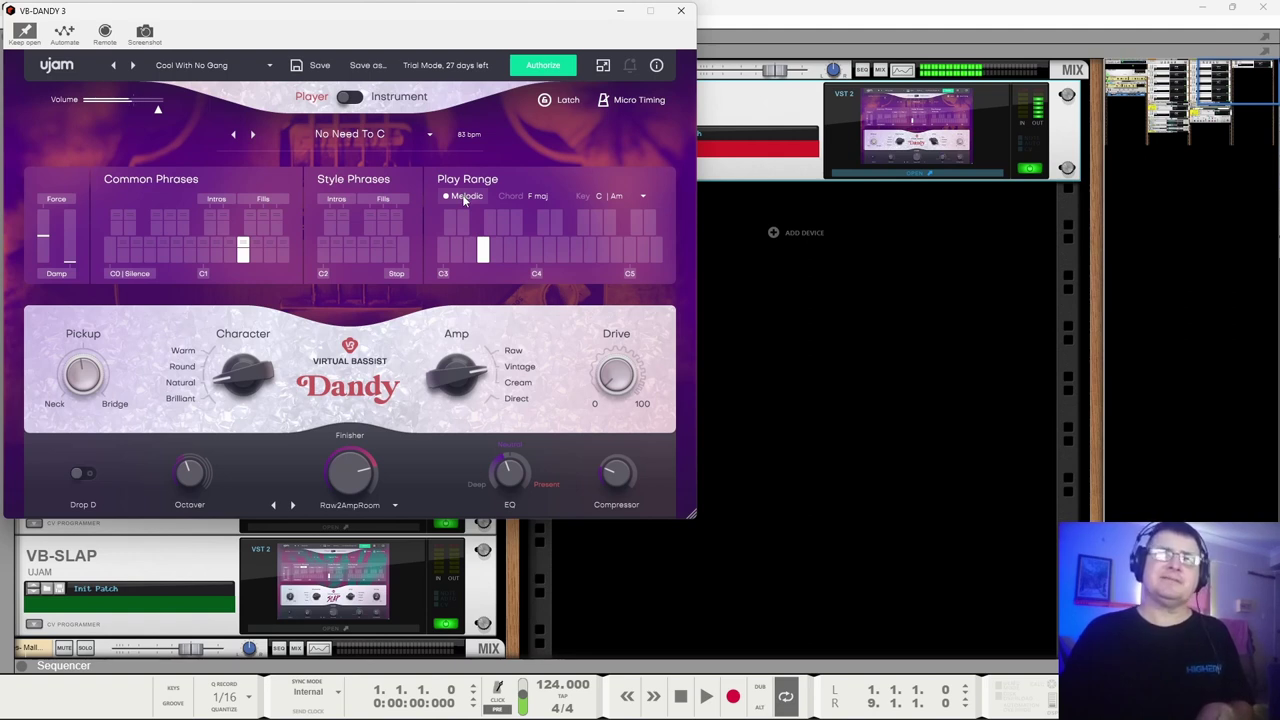
{"action": "left_click", "coordinate": [463, 197]}
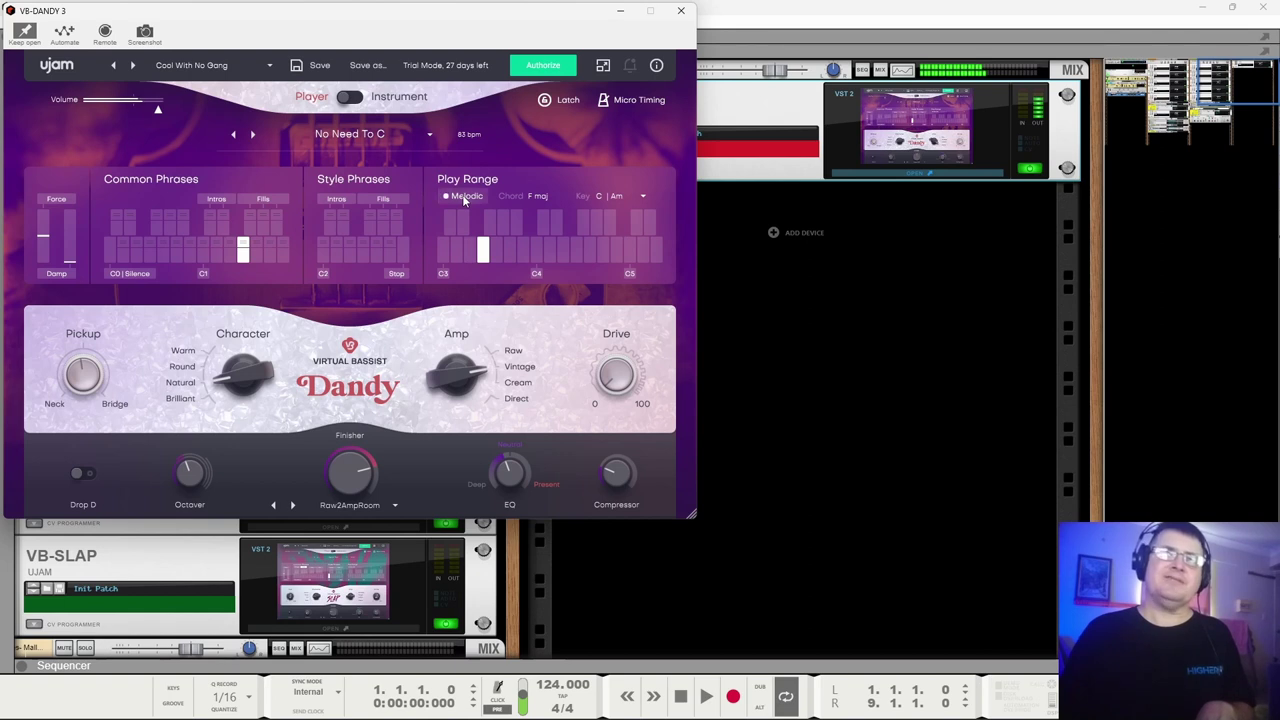
{"action": "left_click", "coordinate": [463, 197]}
{"action": "left_click", "coordinate": [463, 197]}
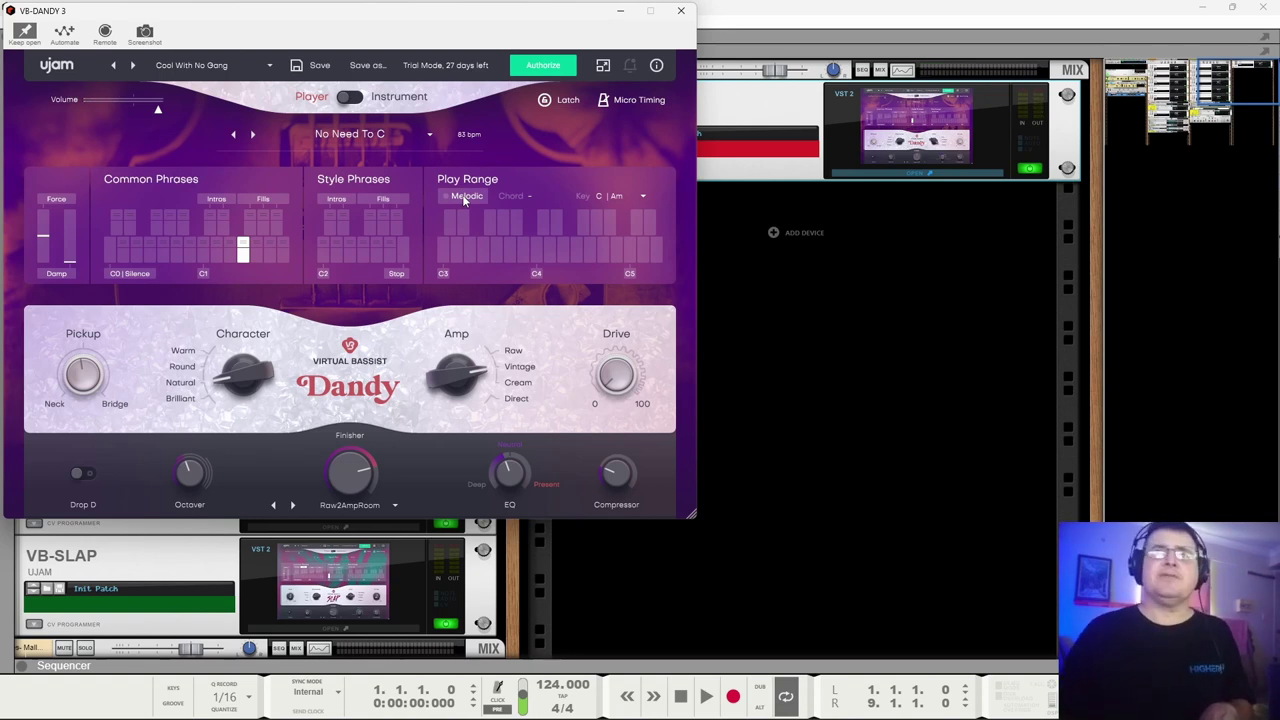
{"action": "left_click", "coordinate": [463, 197]}
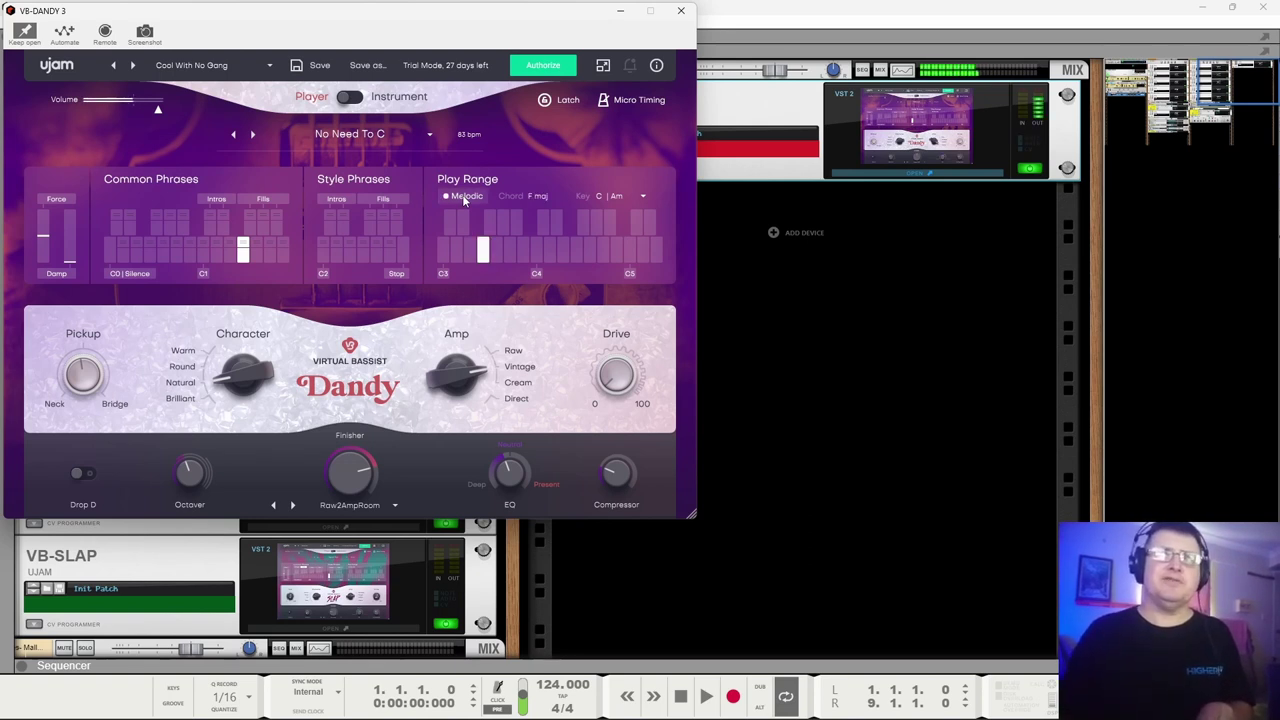
{"action": "left_click", "coordinate": [463, 197]}
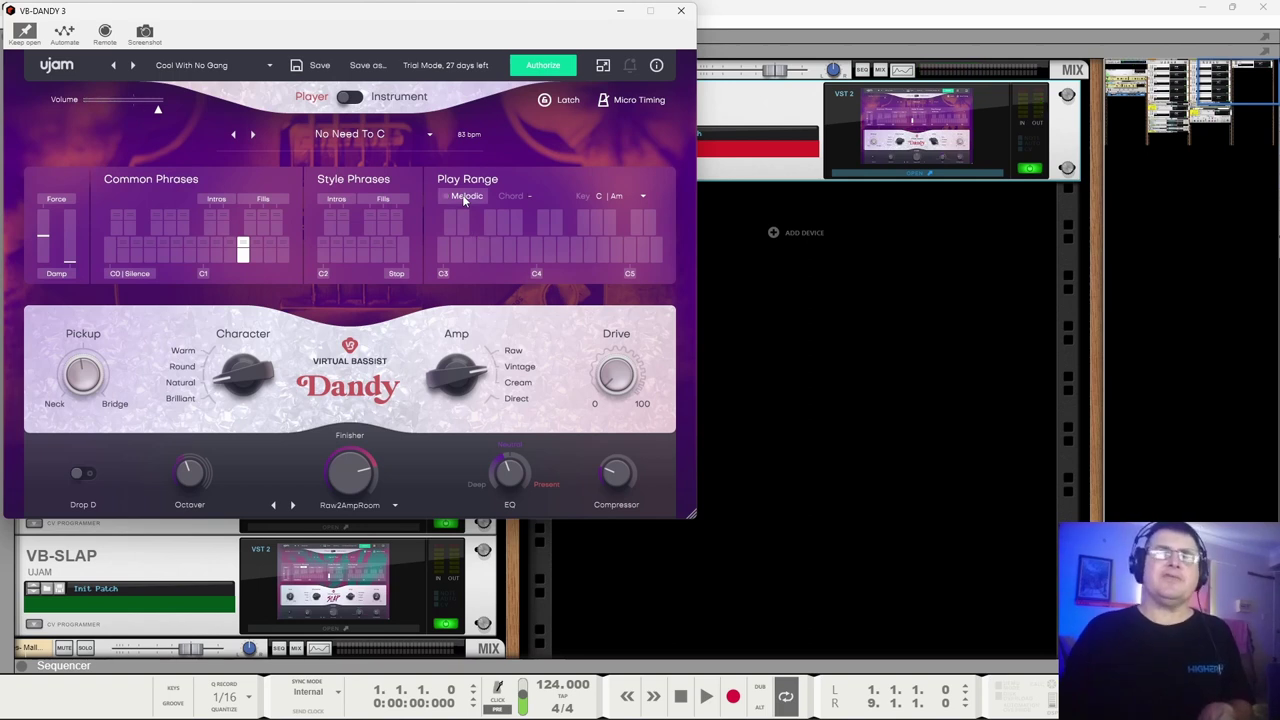
{"action": "left_click", "coordinate": [463, 197]}
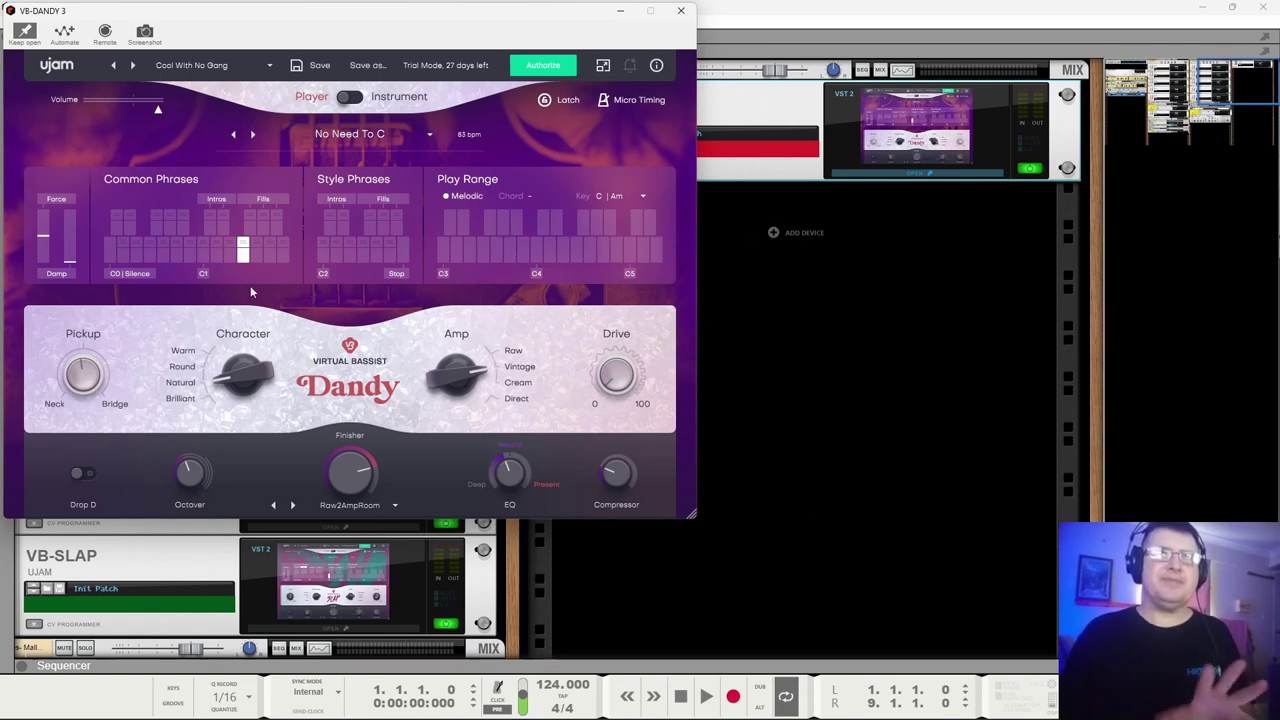
Try Common Phrase E0 and Style Phrases F2 and D2 on F3, and select Common Phrase F0.
{"action": "left_click", "coordinate": [140, 252]}
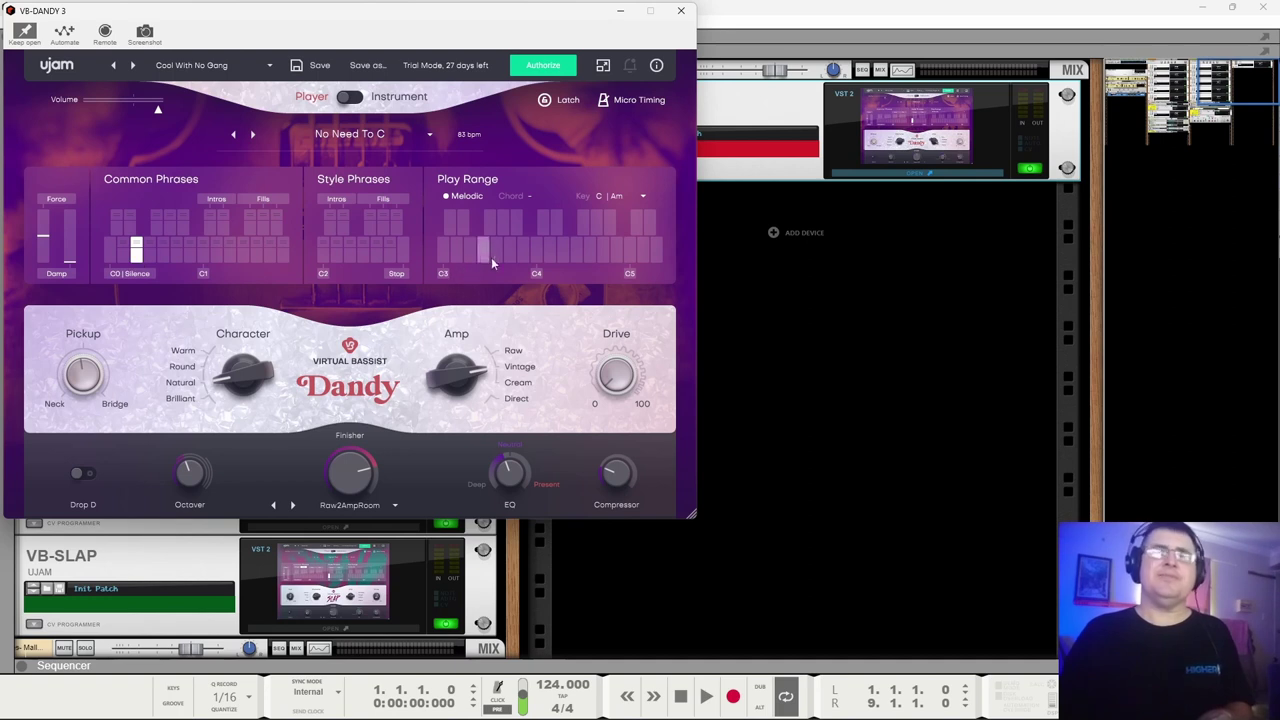
{"action": "left_click", "coordinate": [361, 256]}
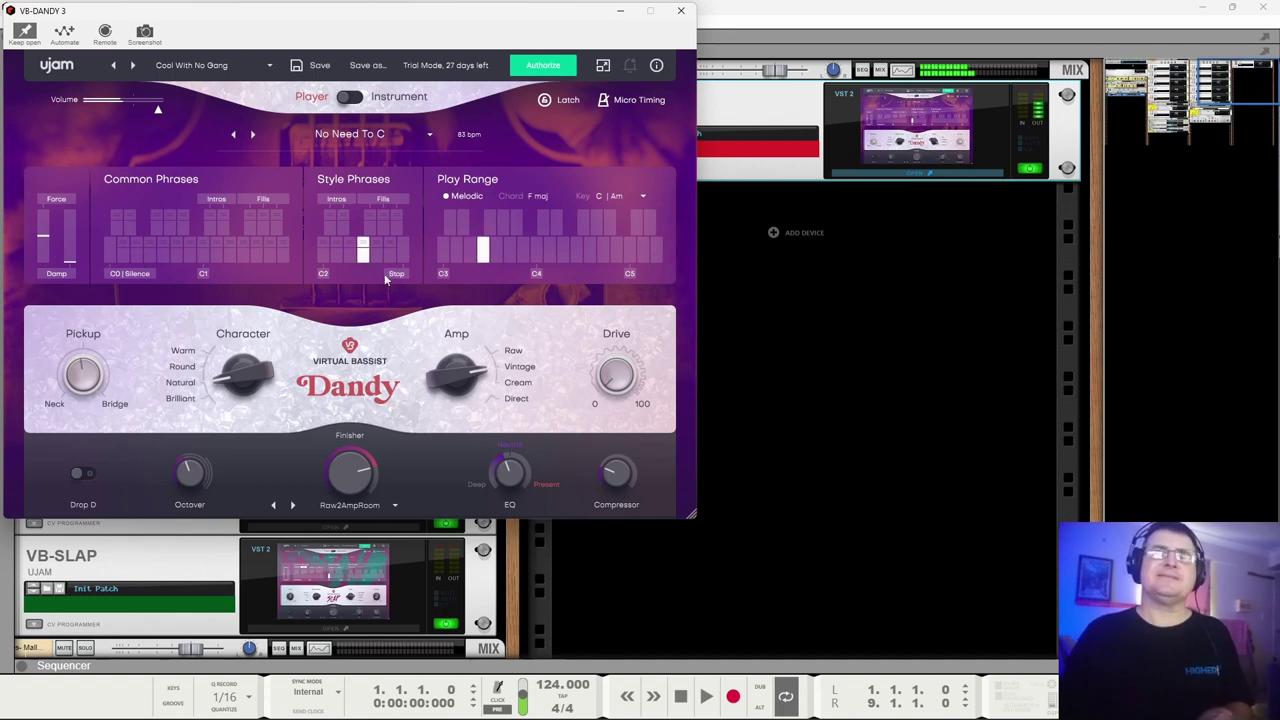
{"action": "left_click", "coordinate": [338, 253]}
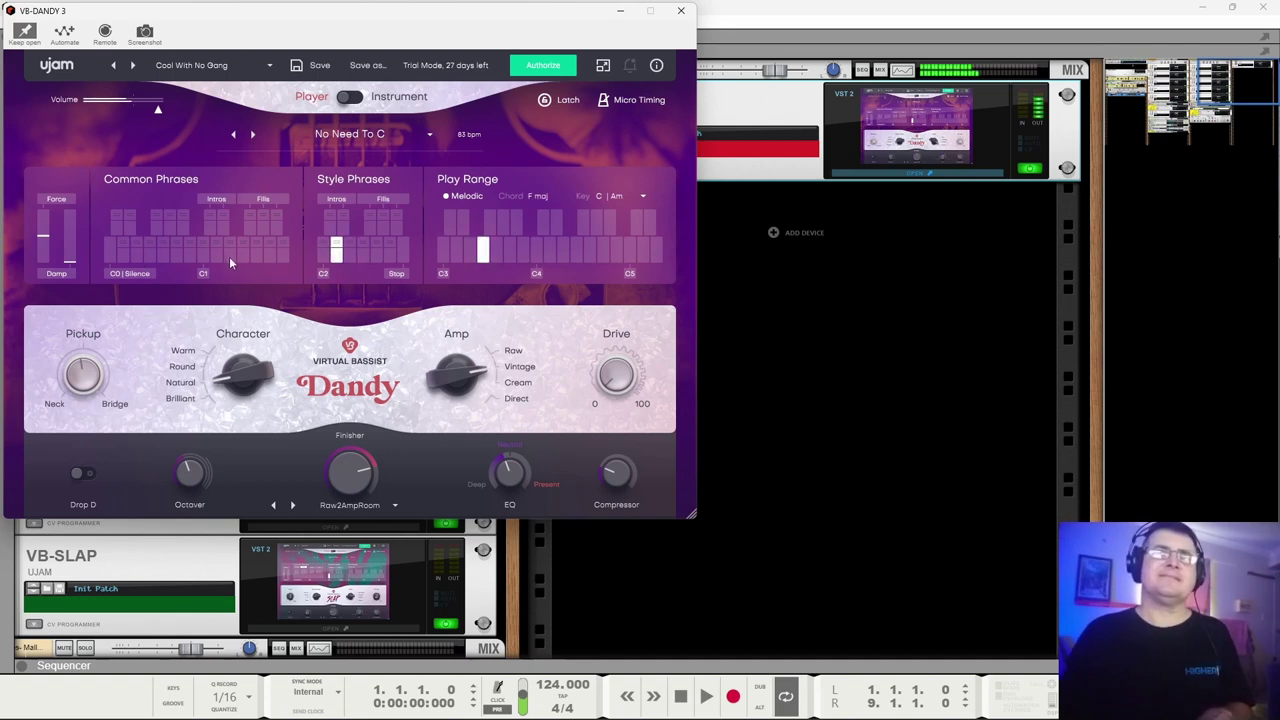
{"action": "left_click", "coordinate": [150, 258]}
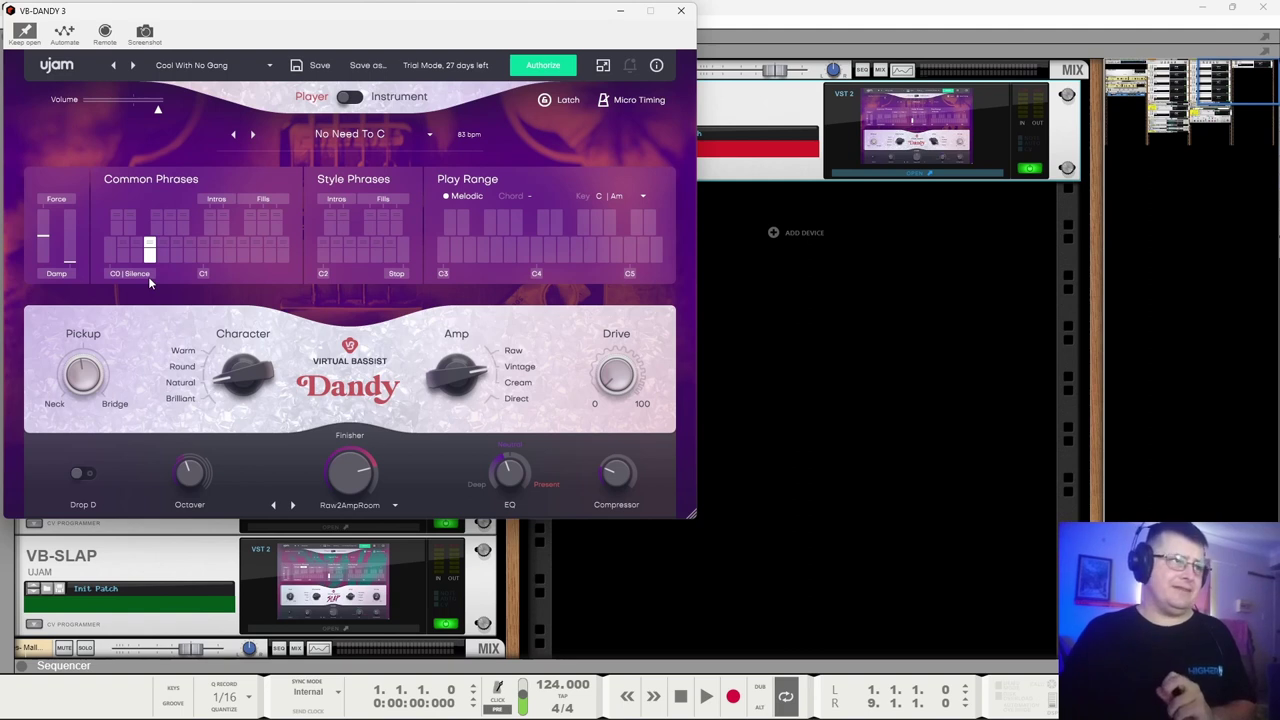
Switch to Instrument mode and audition its playable range from the lowest note E1, turning Drop D on and back off.
{"action": "left_click", "coordinate": [355, 97]}
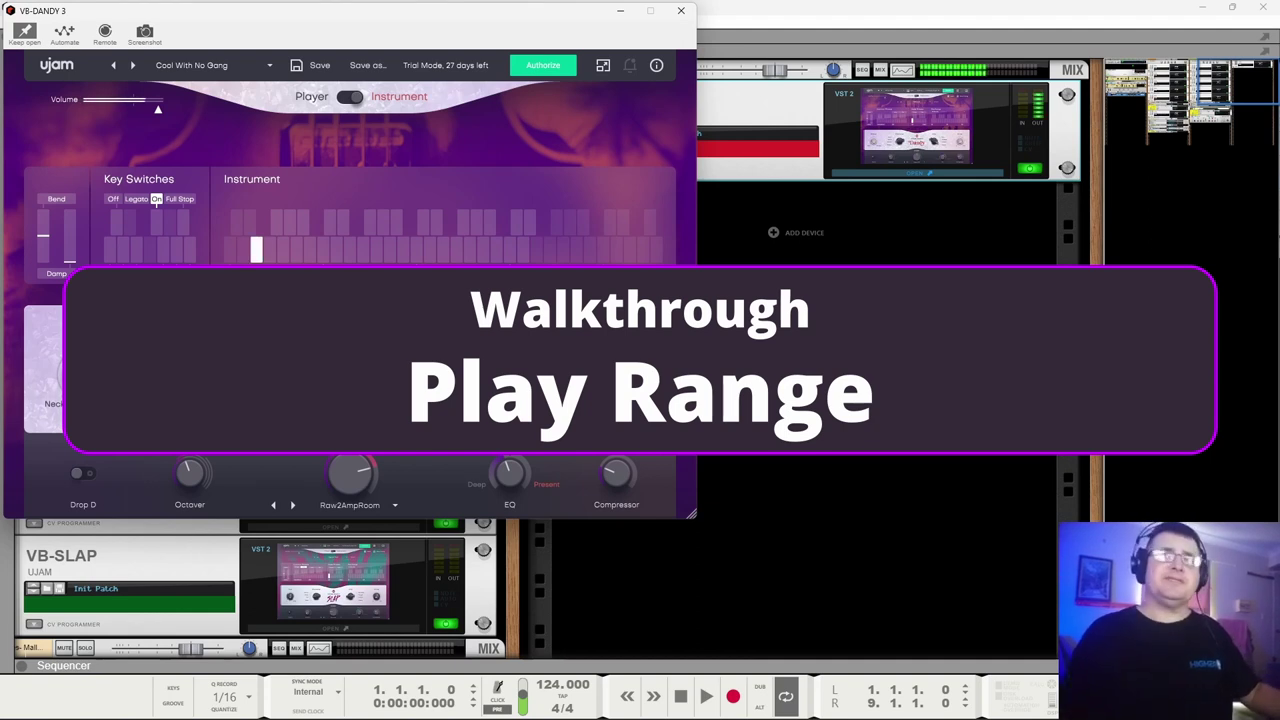
{"action": "left_click", "coordinate": [90, 475]}
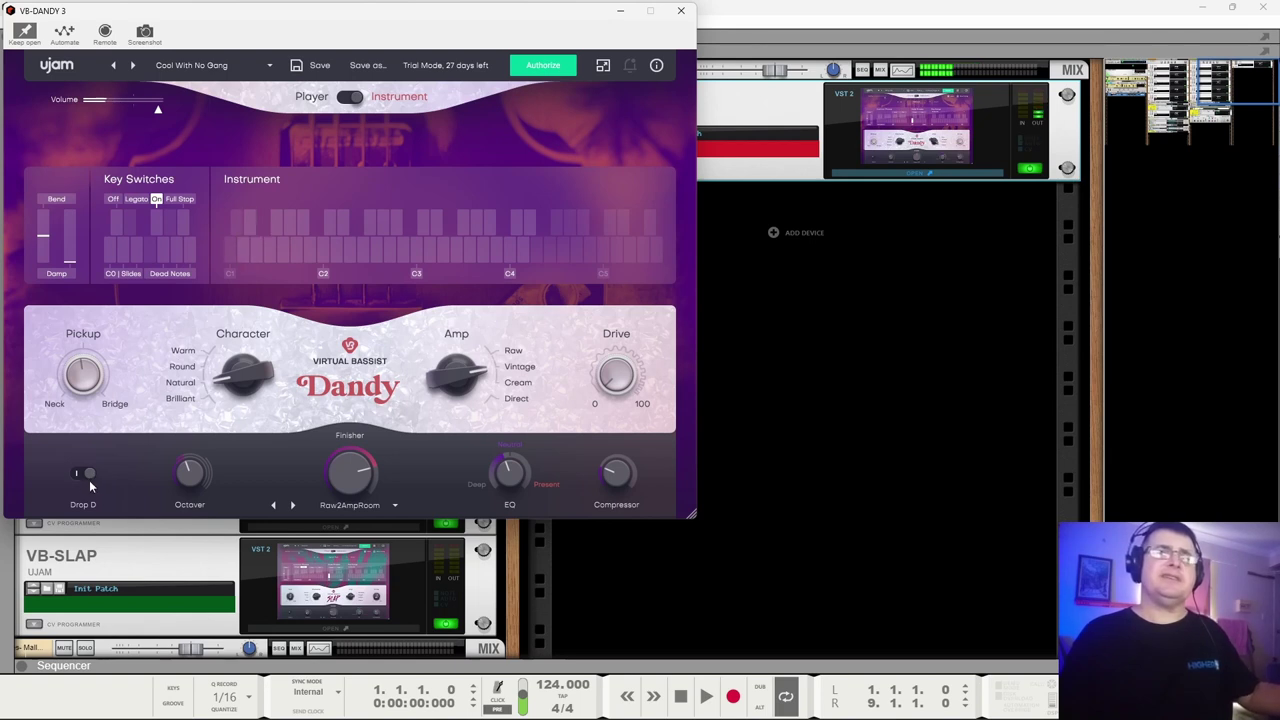
{"action": "left_click", "coordinate": [89, 478]}
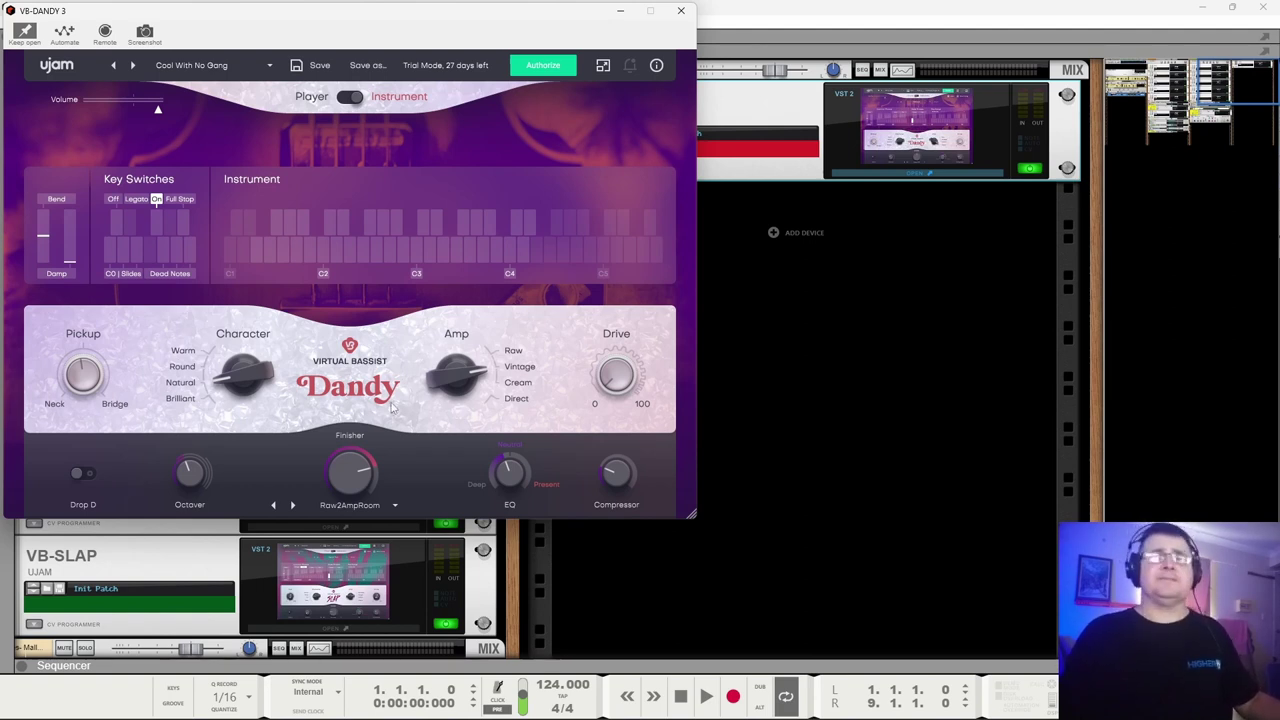
{"action": "left_click", "coordinate": [260, 253]}
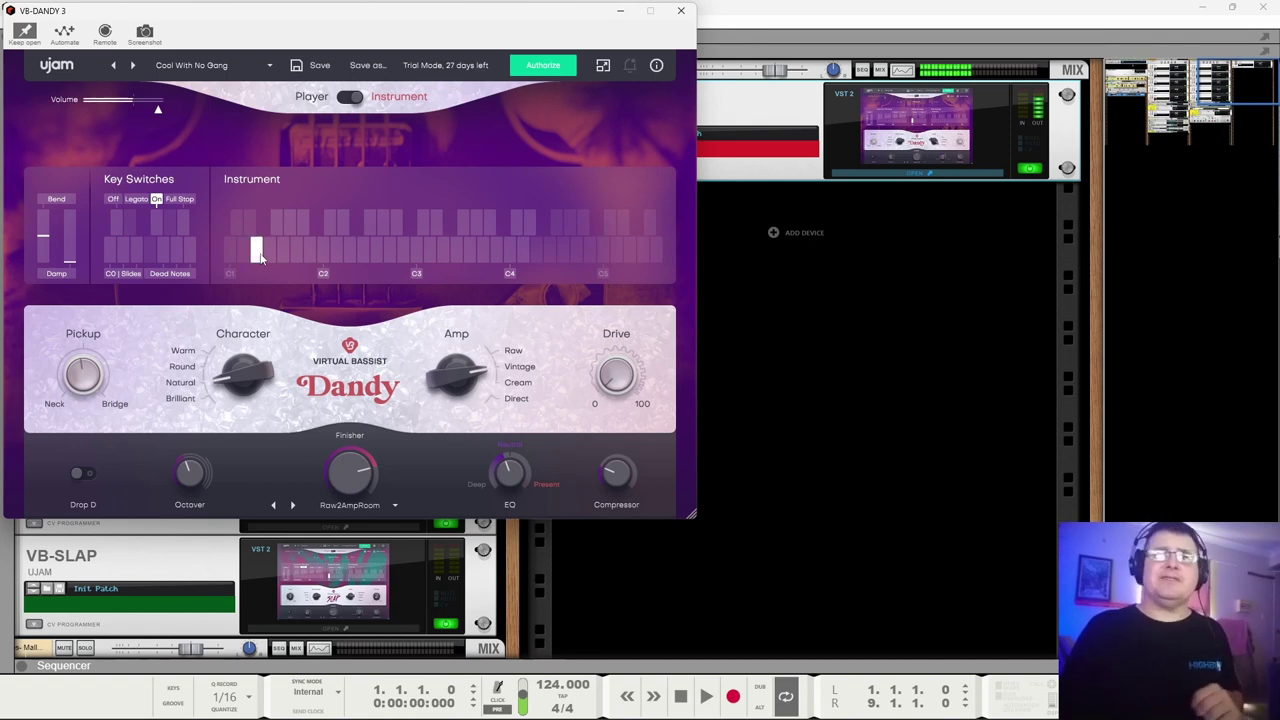
{"action": "left_click", "coordinate": [531, 225]}
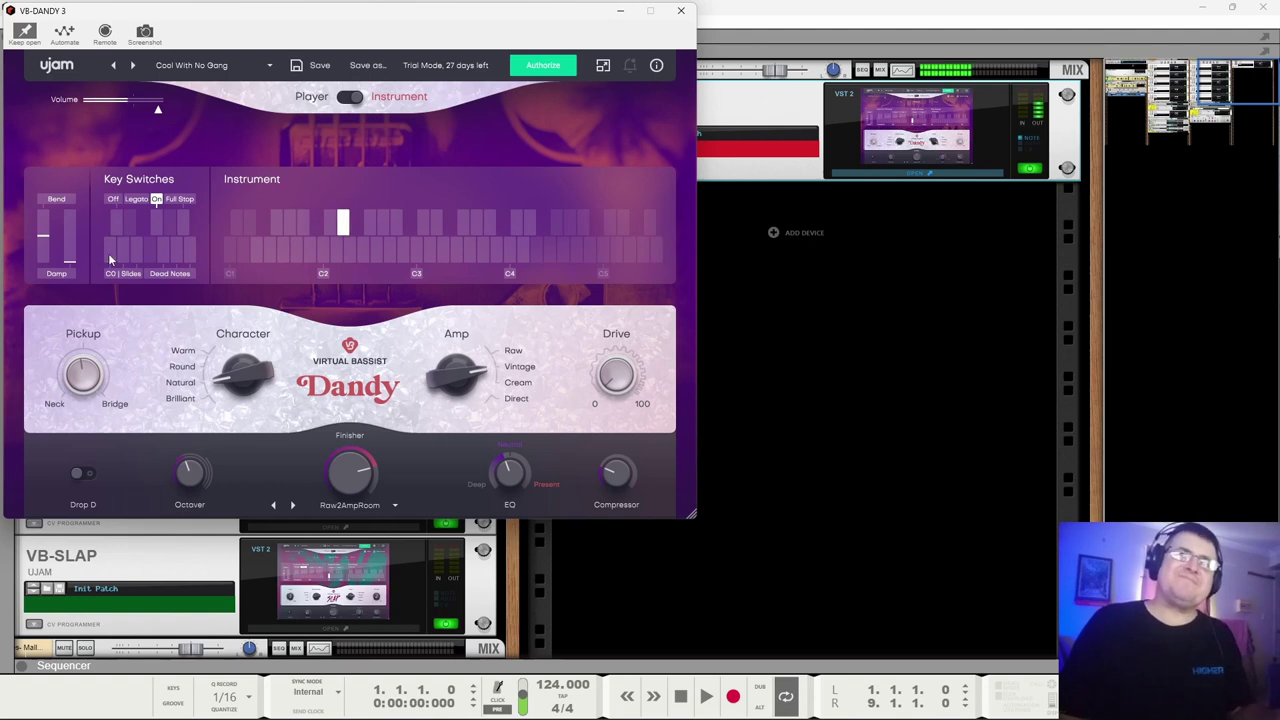
Compare notes with the Legato key switch off and on, and leave Legato off.
{"action": "left_click", "coordinate": [117, 229]}
{"action": "left_click", "coordinate": [113, 224]}
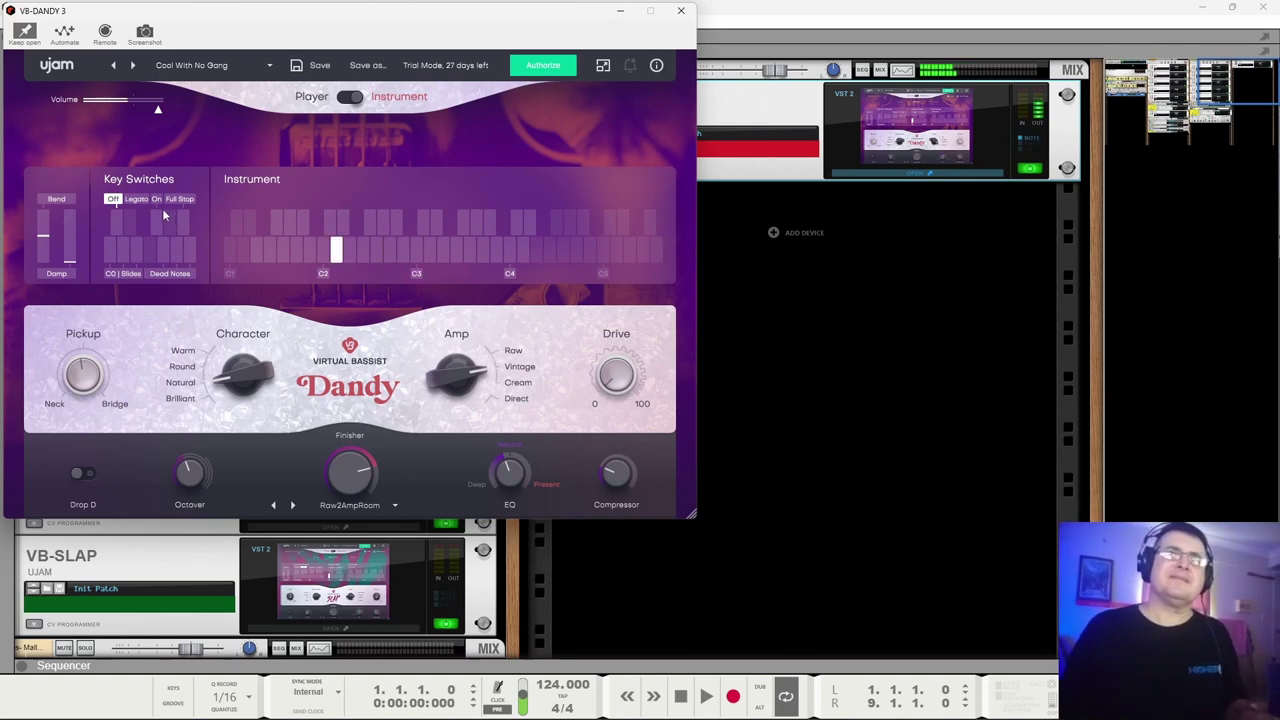
{"action": "left_click", "coordinate": [158, 222]}
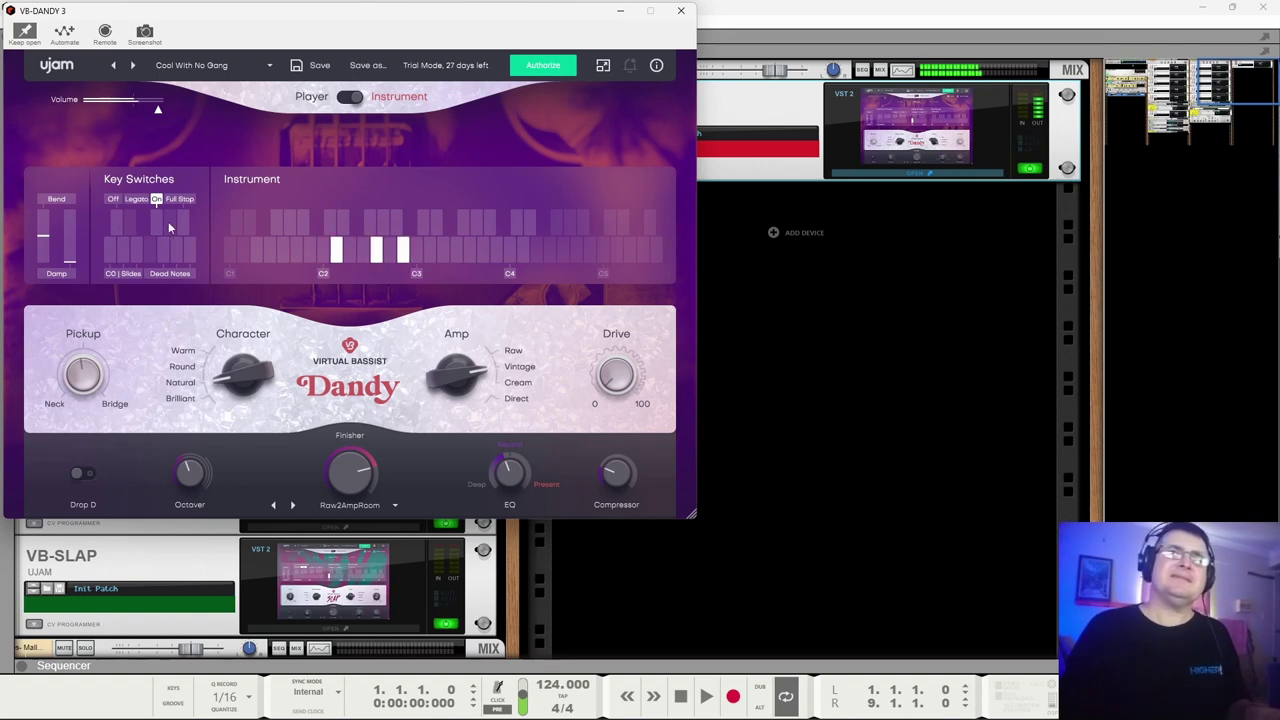
{"action": "left_click", "coordinate": [116, 229]}
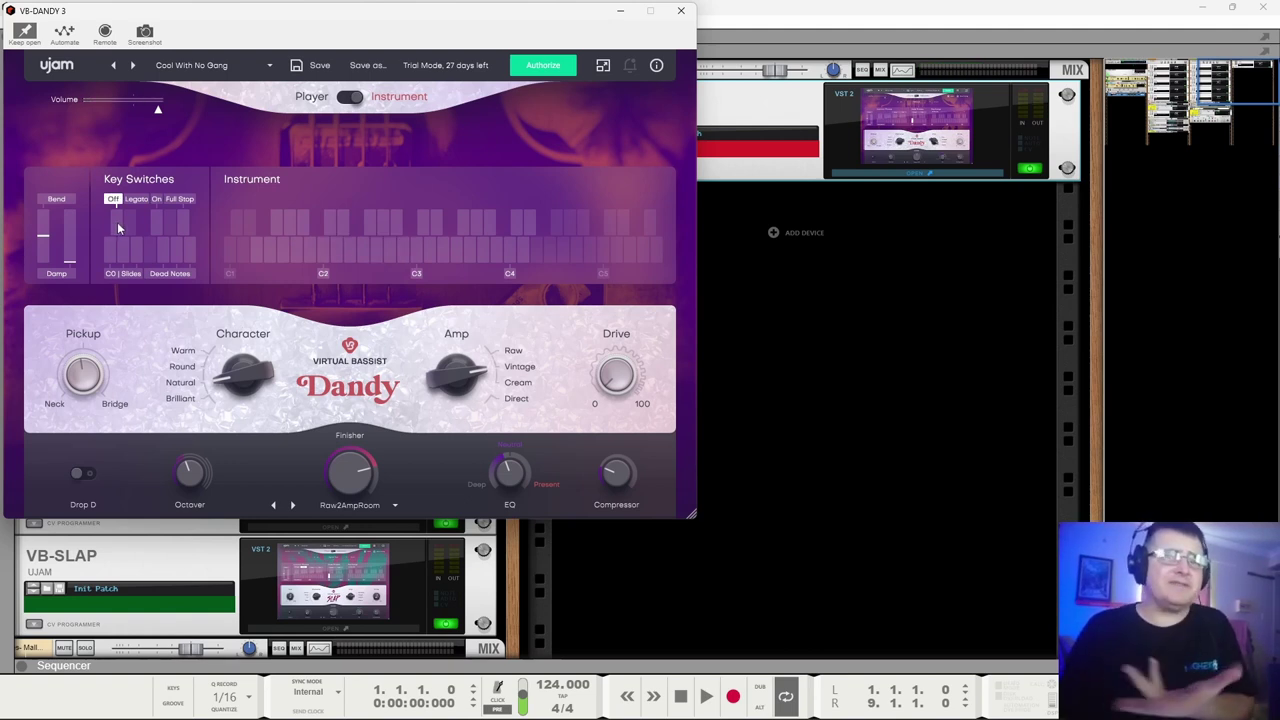
Try the Full Stop key switch and the Dead Notes key B0.
{"action": "left_click", "coordinate": [184, 225]}
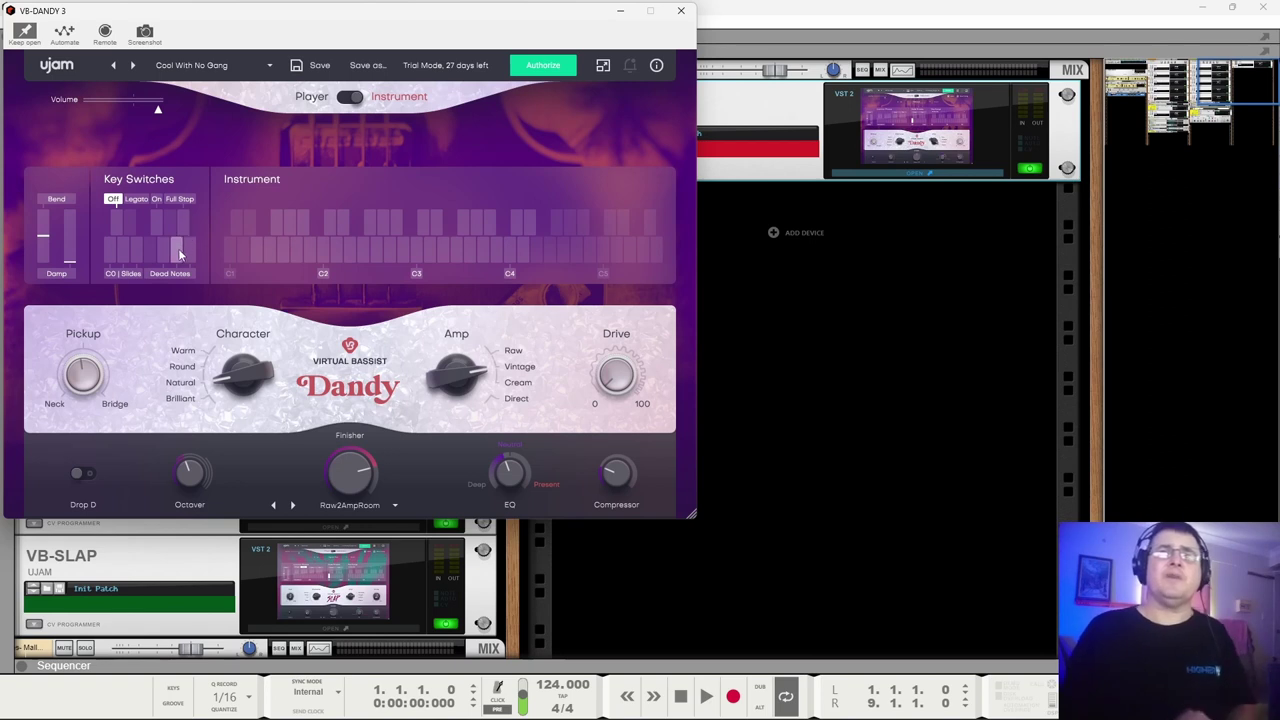
{"action": "left_click", "coordinate": [188, 256]}
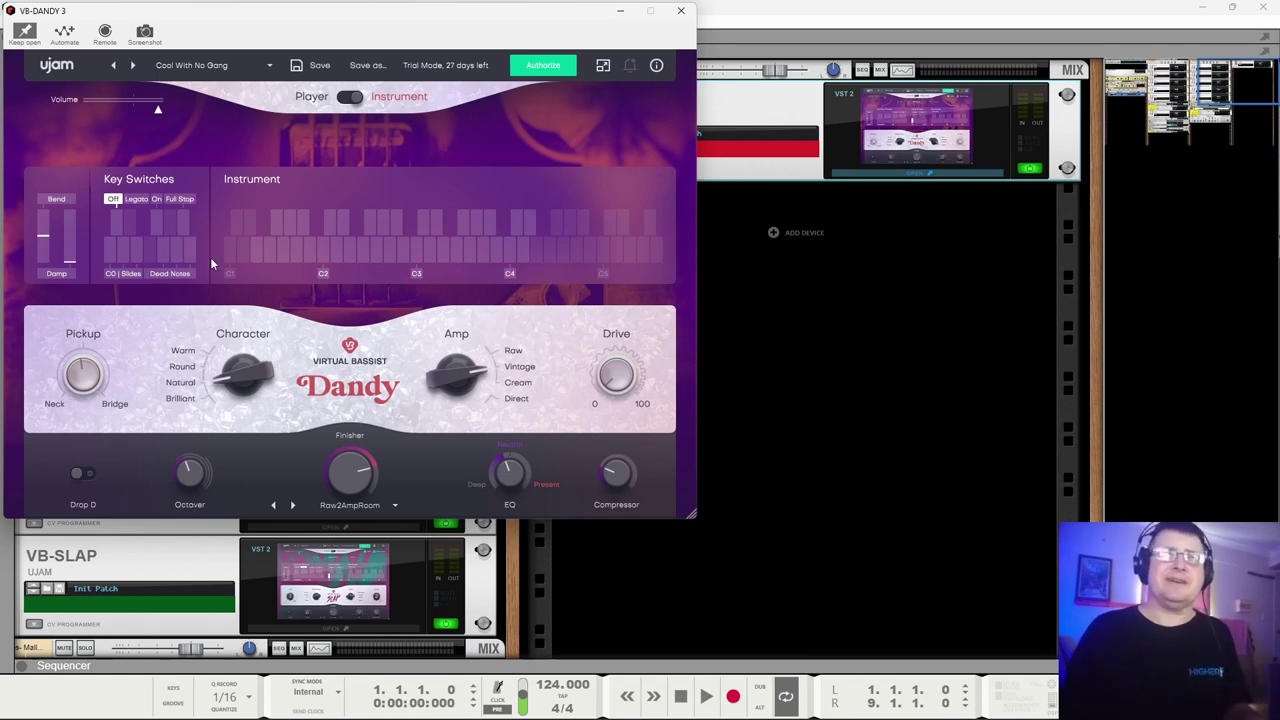
{"action": "left_click", "coordinate": [280, 250]}
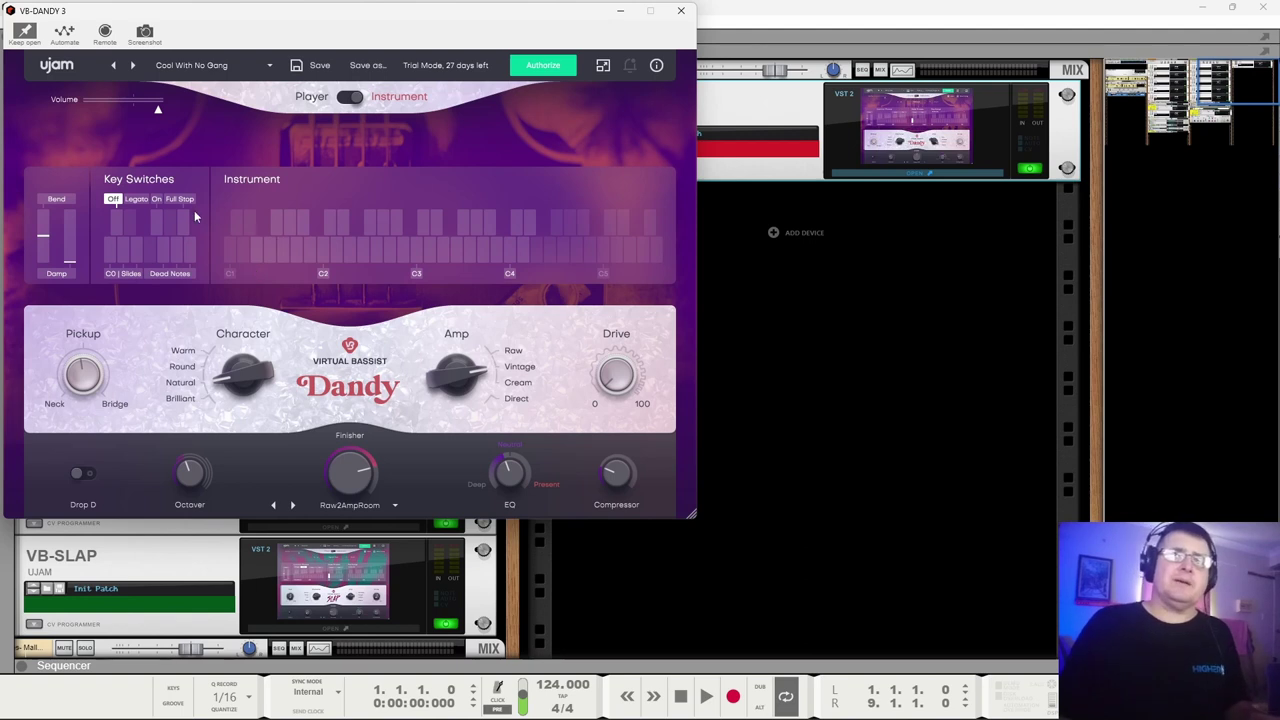
Audition the Slides key switch D0 and the Dead Notes keys G0 and B0 with held instrument notes.
{"action": "left_click", "coordinate": [123, 250]}
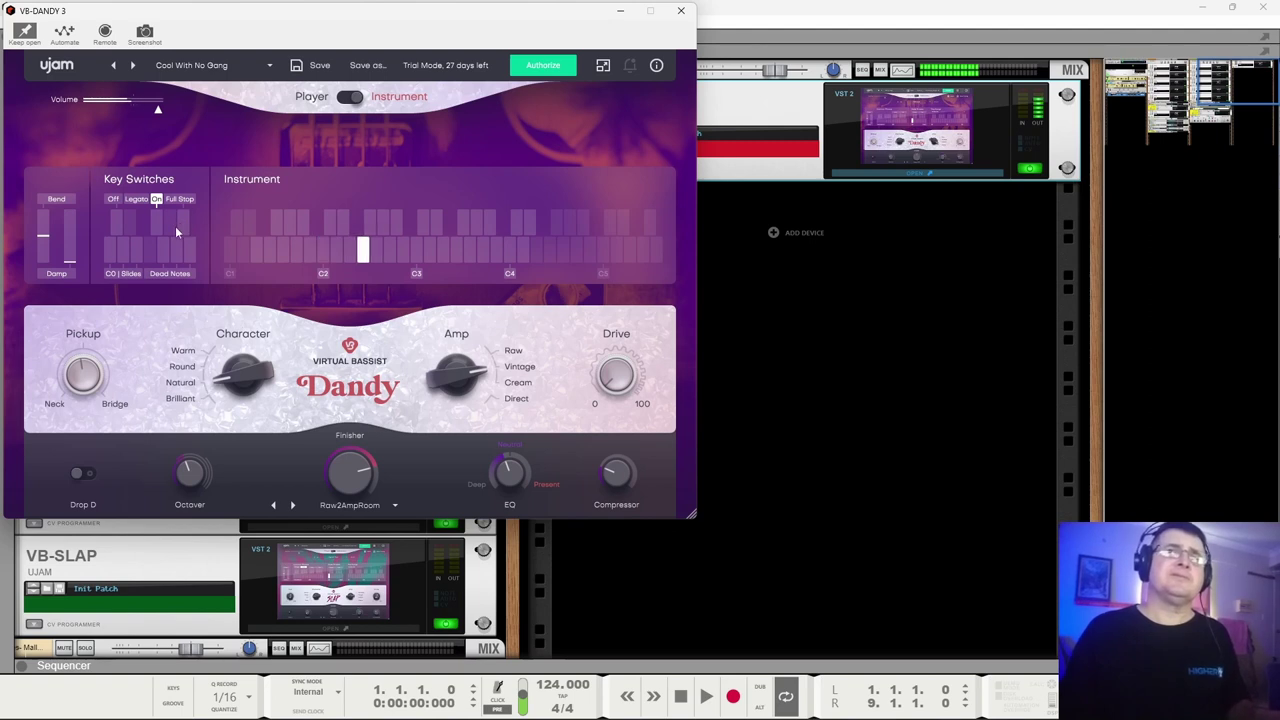
{"action": "left_click", "coordinate": [123, 252]}
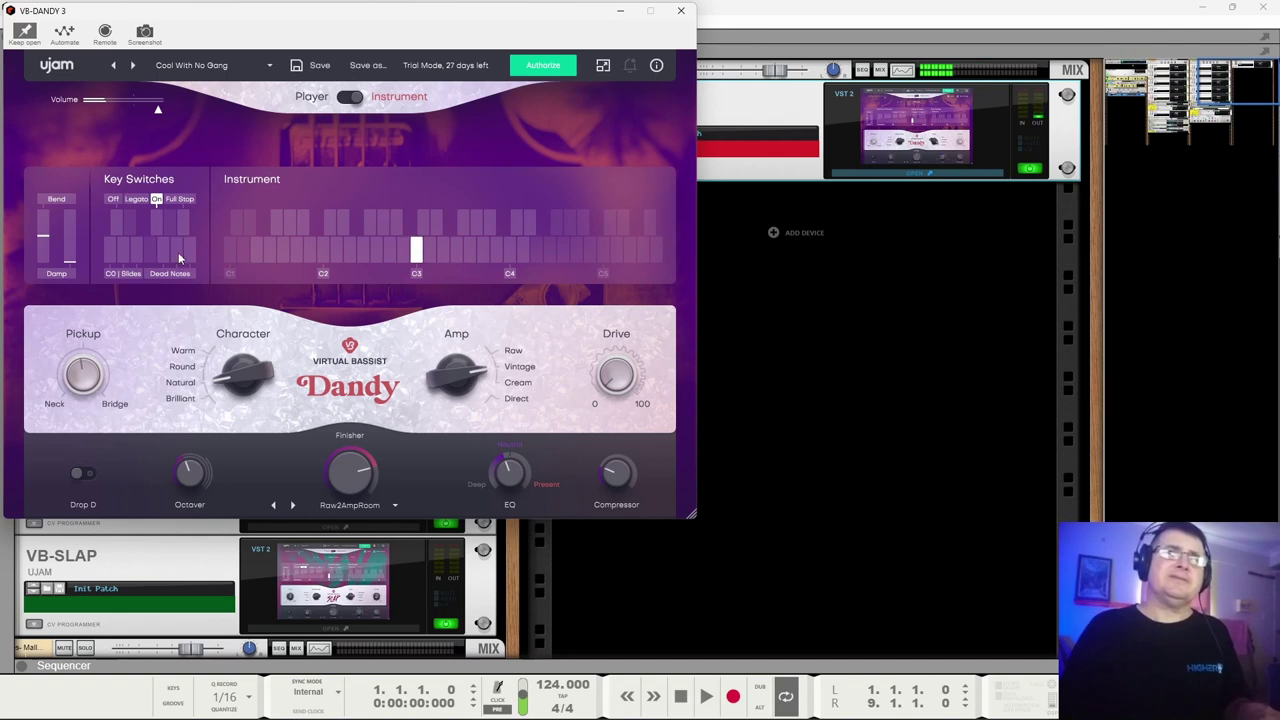
{"action": "left_click", "coordinate": [163, 252]}
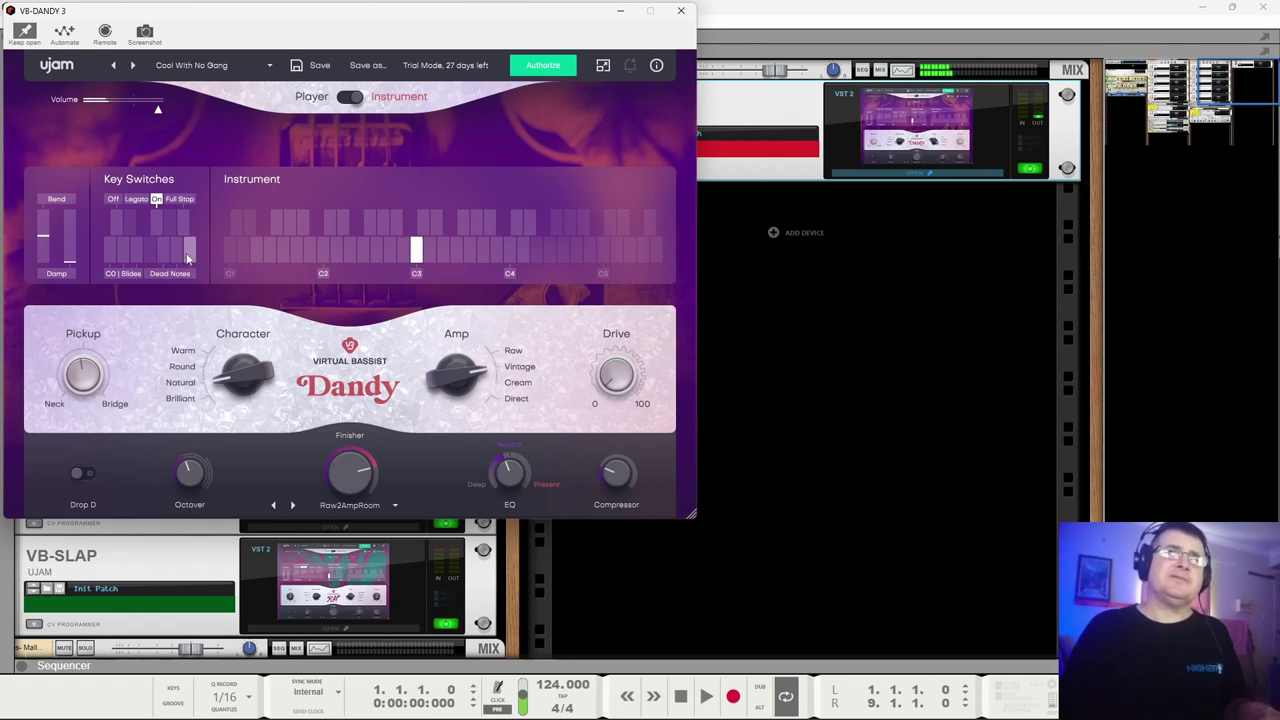
{"action": "left_click", "coordinate": [188, 253]}
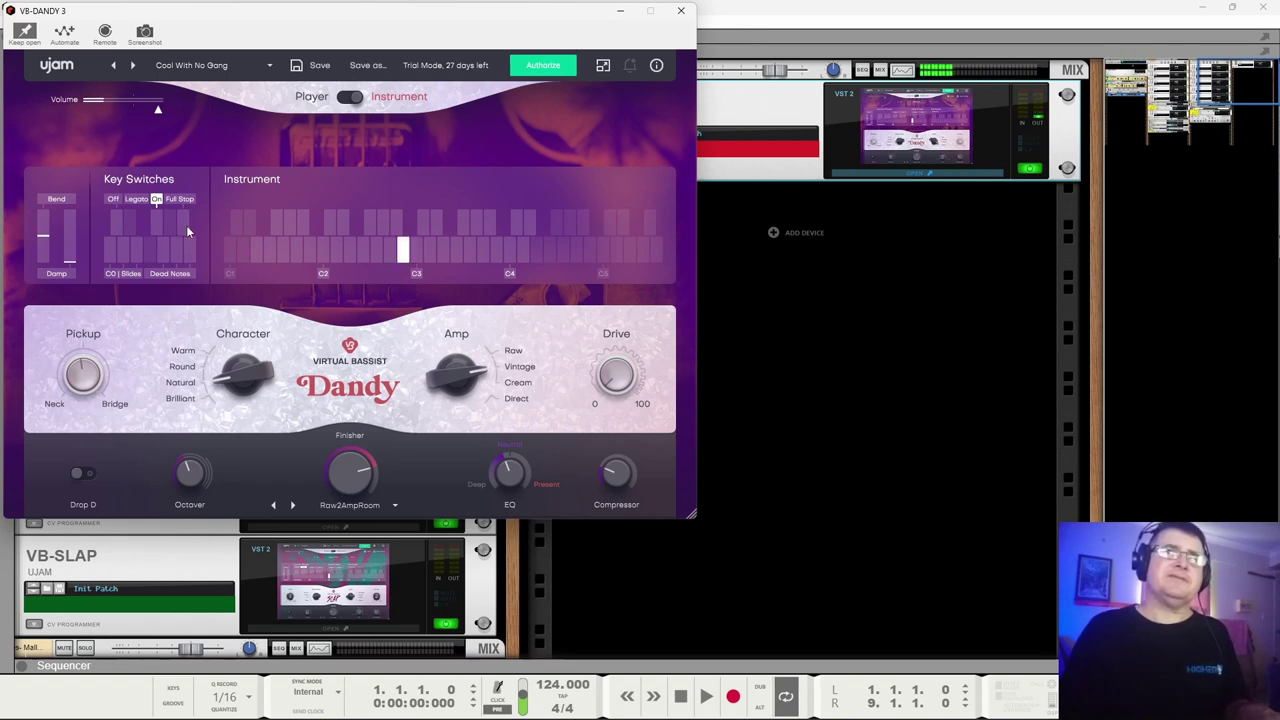
{"action": "left_click", "coordinate": [190, 251]}
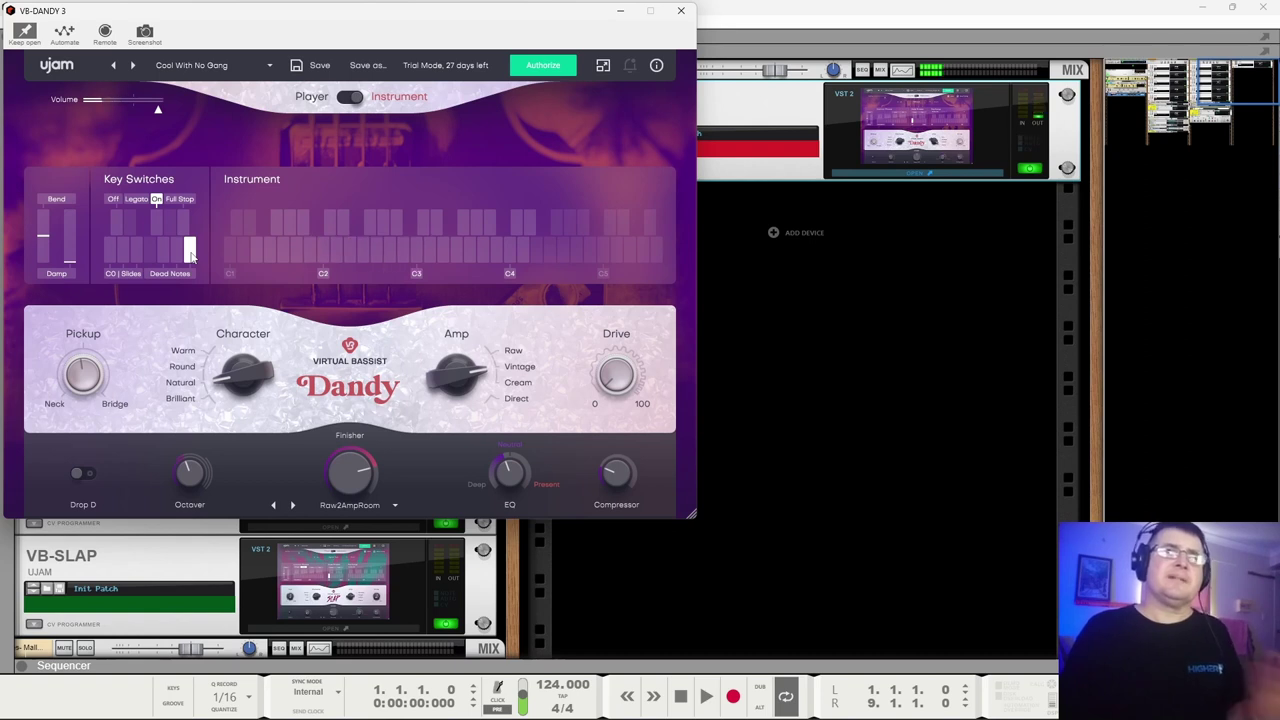
Audition the Dead Notes keys G0, A0 and B0 between played instrument notes.
{"action": "left_click", "coordinate": [164, 252]}
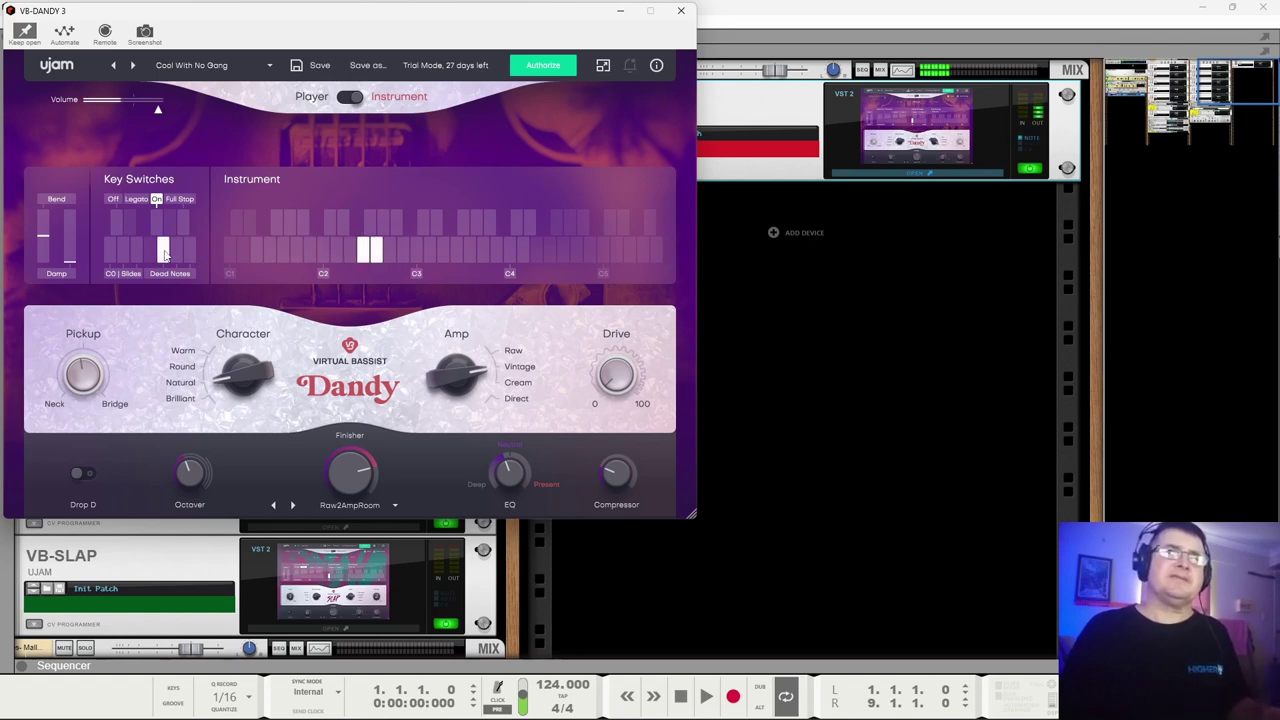
{"action": "left_click", "coordinate": [176, 252]}
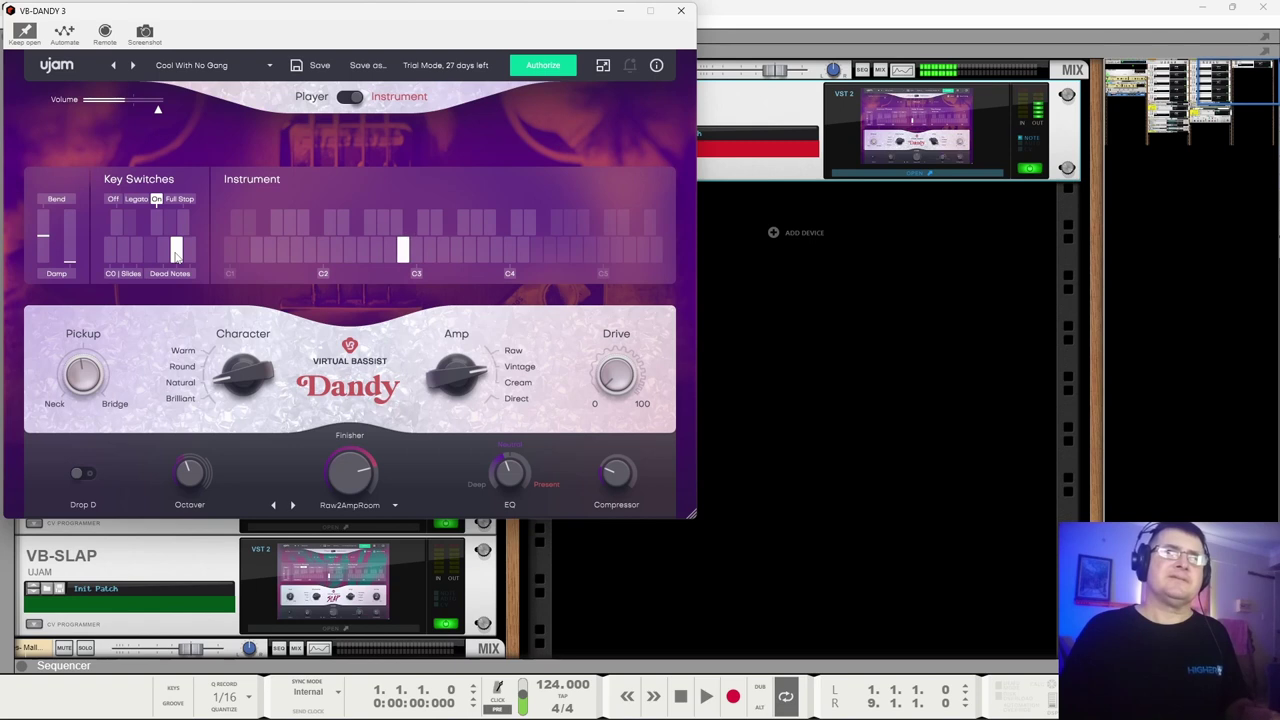
{"action": "left_click", "coordinate": [190, 252]}
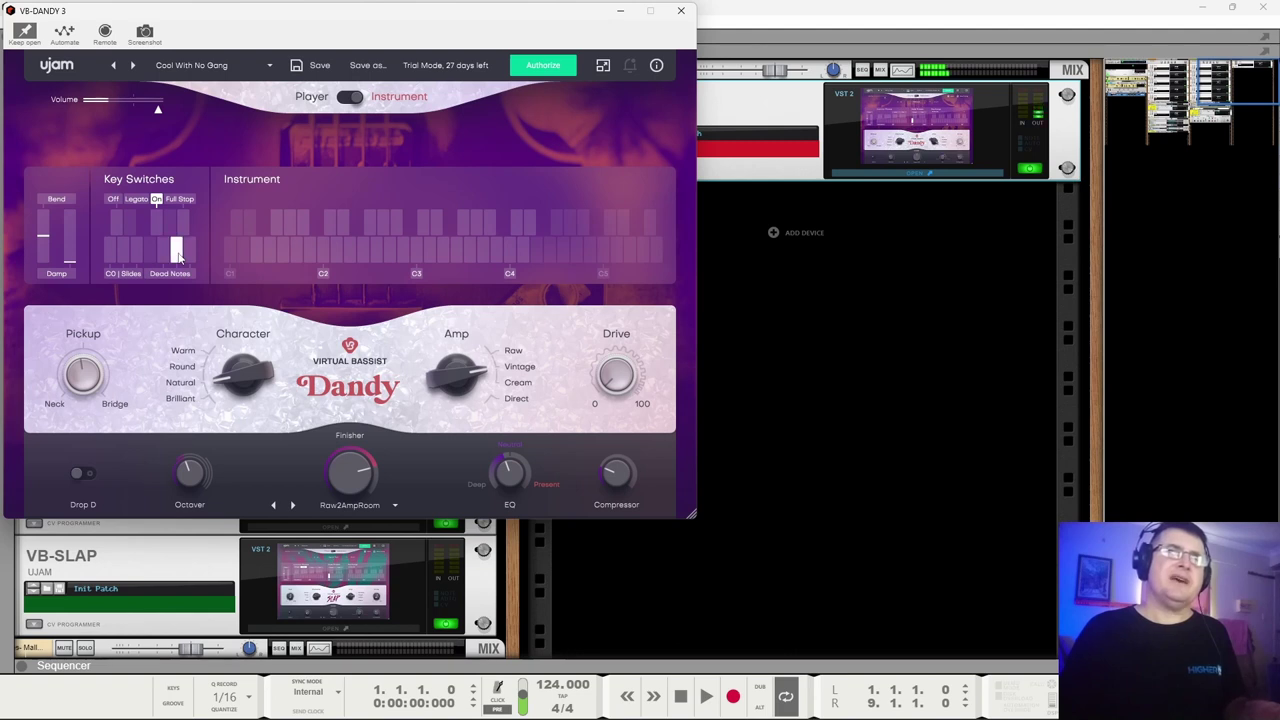
{"action": "left_click", "coordinate": [177, 250]}
{"action": "left_click", "coordinate": [178, 252]}
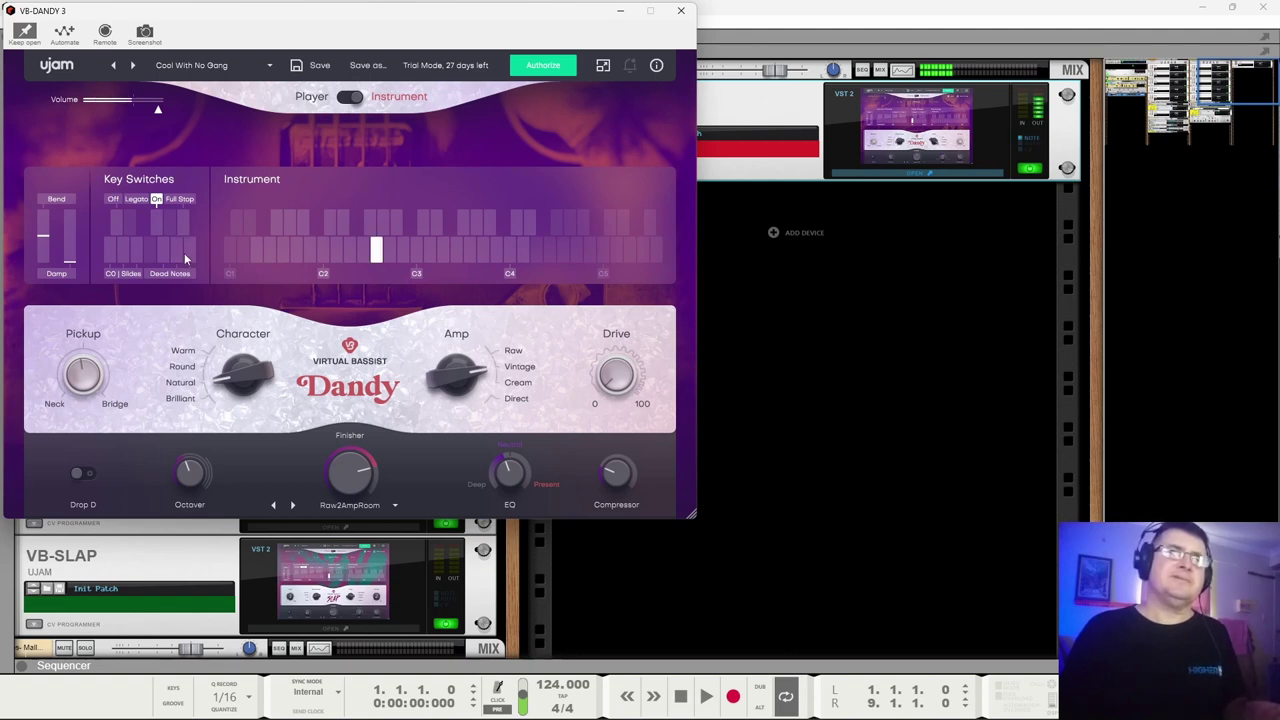
{"action": "left_click", "coordinate": [188, 254]}
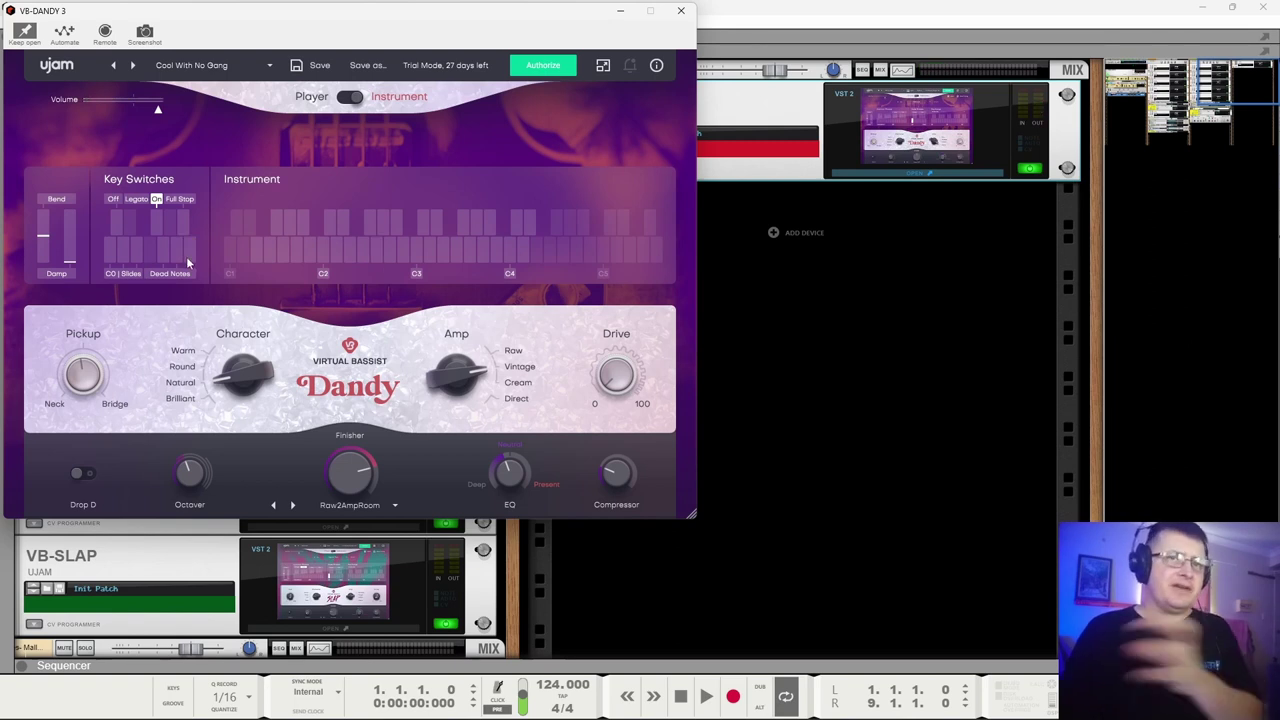
Try the Slides key switch C0 together with notes on the instrument keyboard.
{"action": "left_click", "coordinate": [400, 252]}
{"action": "left_click", "coordinate": [343, 220]}
{"action": "left_click", "coordinate": [120, 240]}
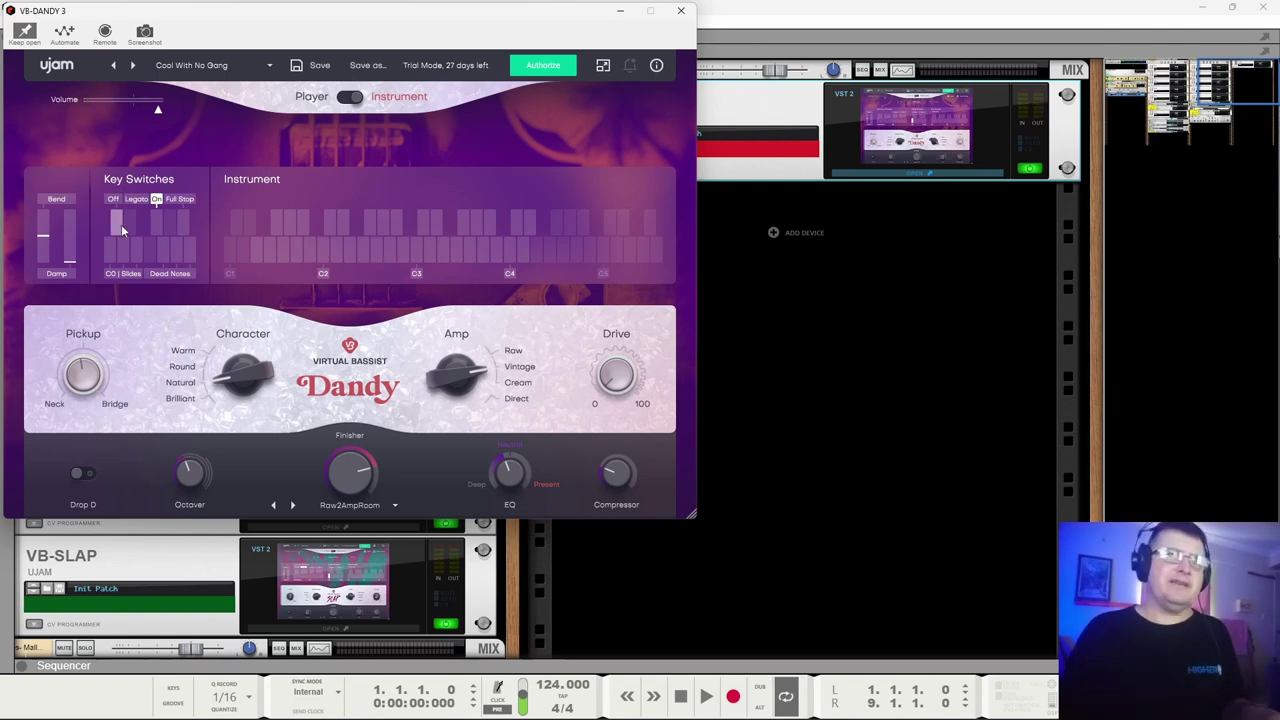
{"action": "left_click", "coordinate": [110, 250]}
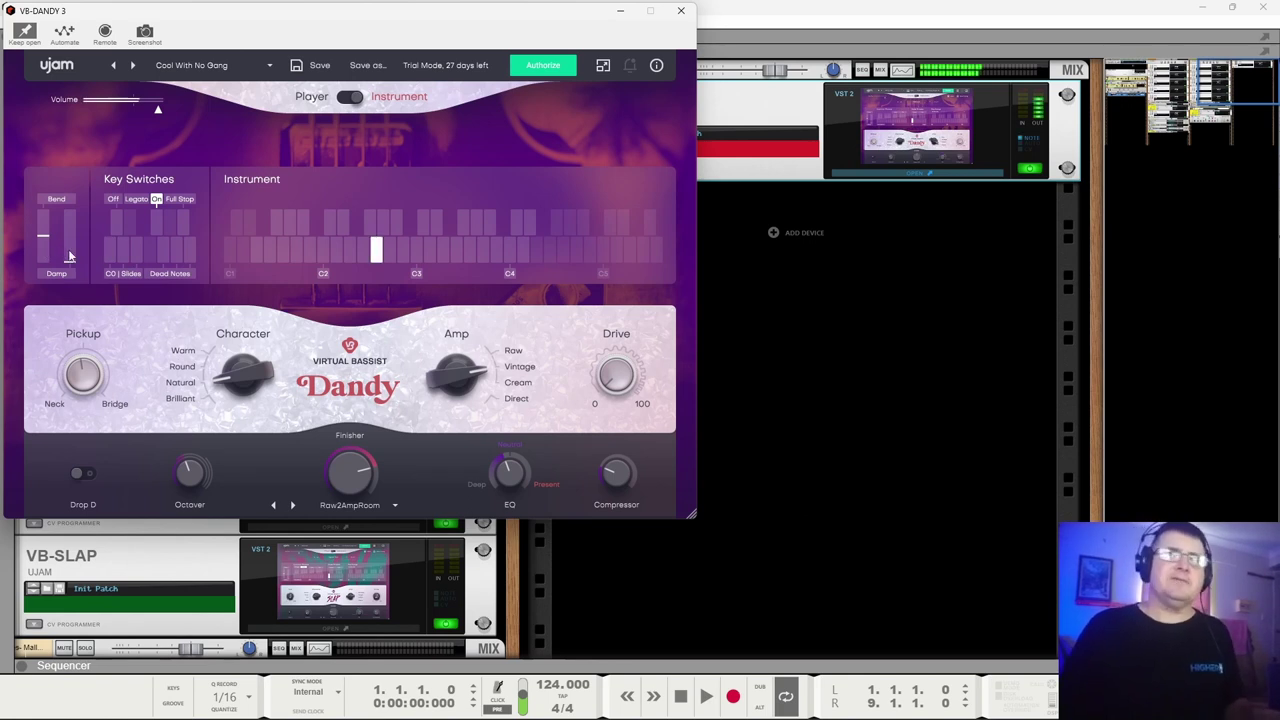
Raise the Damp control to its maximum to audition string damping, and return it to its minimum.
{"action": "left_click_drag", "start_coordinate": [69, 256], "coordinate": [76, 204]}
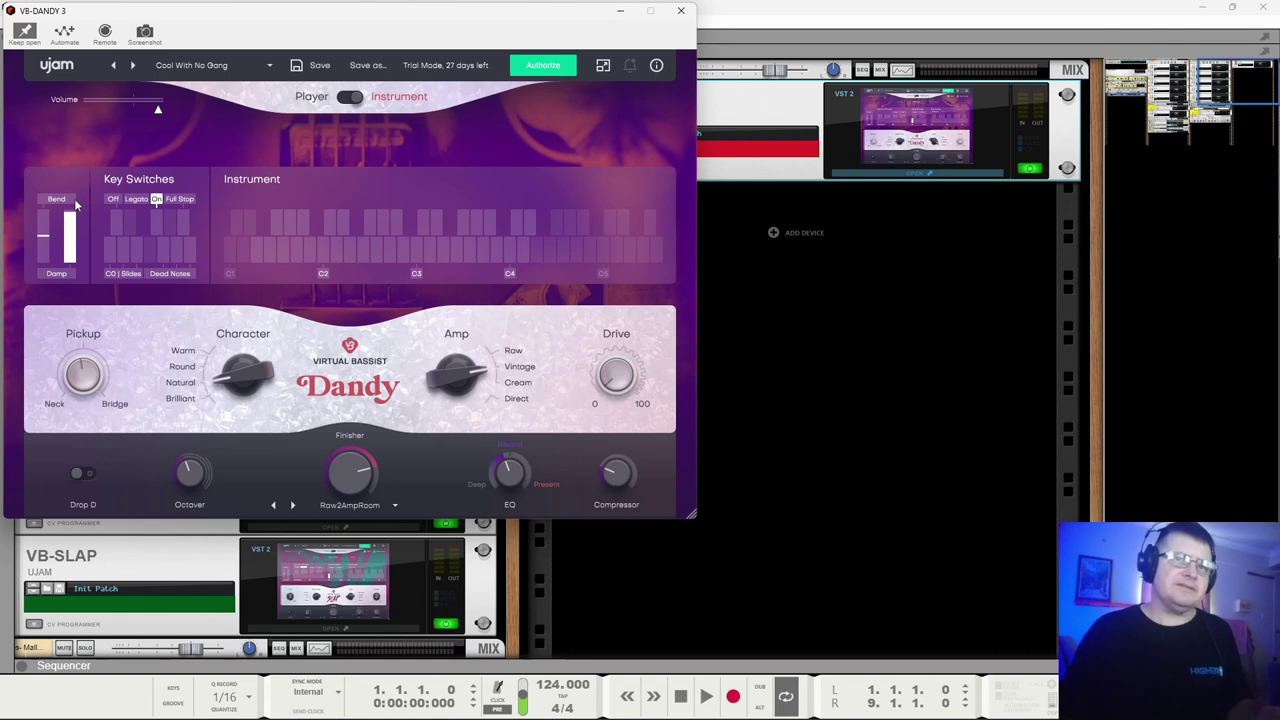
{"action": "left_click_drag", "start_coordinate": [57, 234], "coordinate": [82, 297]}
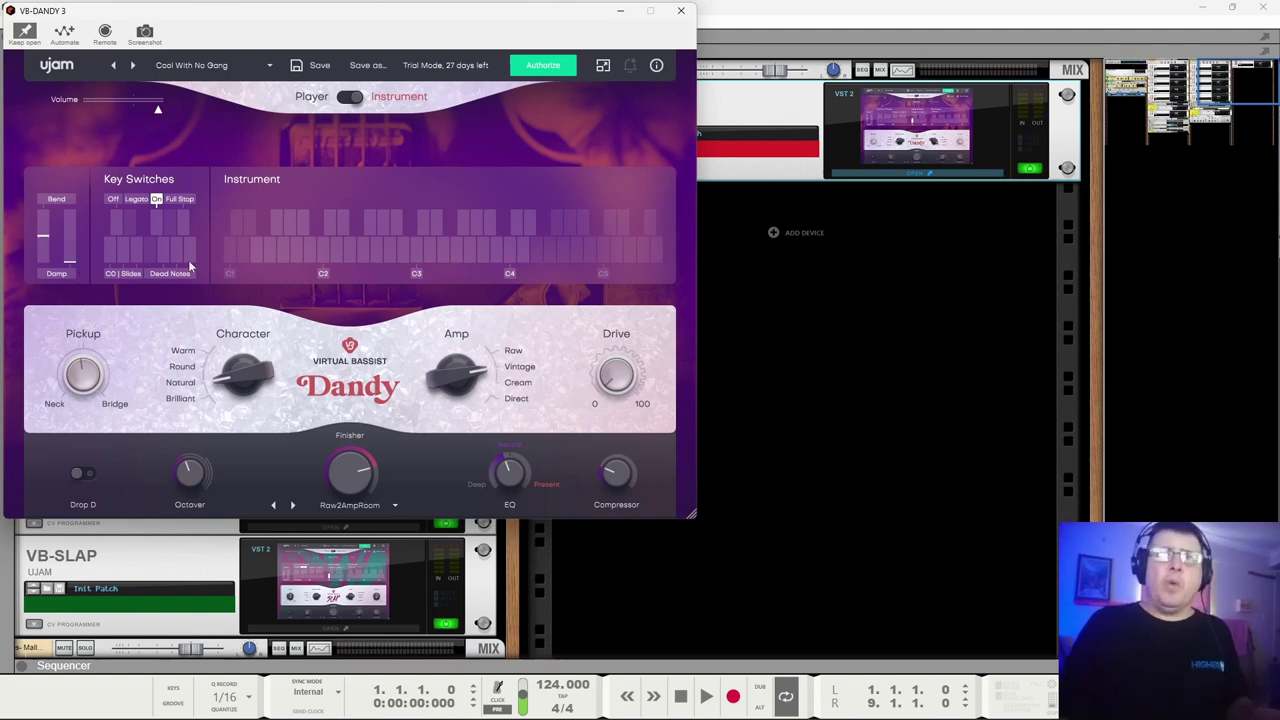
{"action": "left_click", "coordinate": [321, 250]}
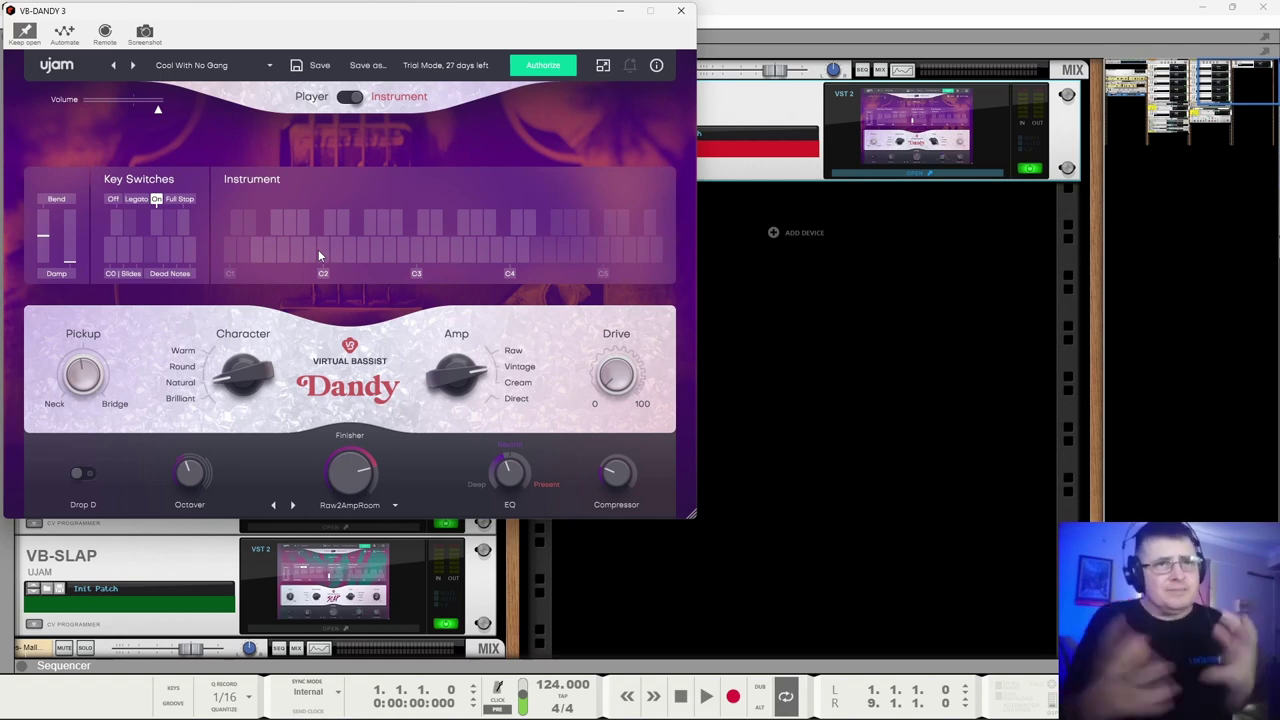
{"action": "left_click", "coordinate": [320, 250]}
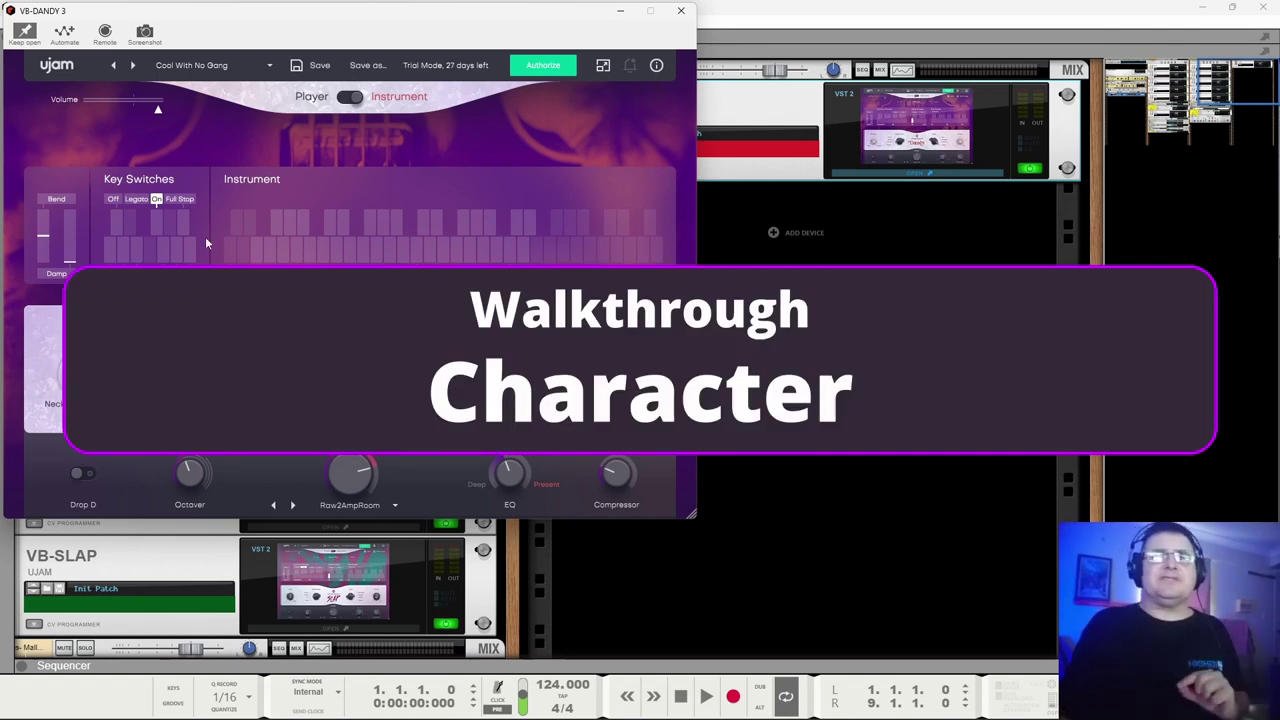
Load the Bass In The Corner preset from the factory Pop category.
{"action": "left_click", "coordinate": [190, 67]}
{"action": "mouse_move", "coordinate": [245, 86]}
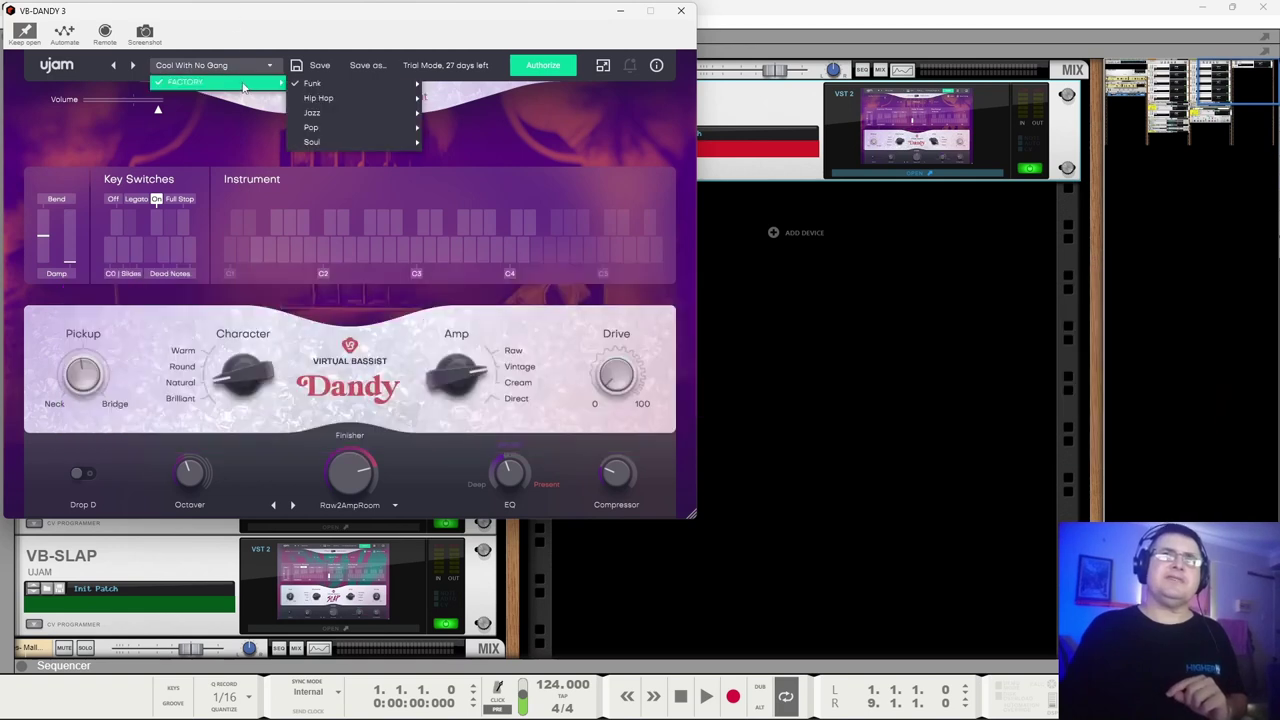
{"action": "mouse_move", "coordinate": [312, 127]}
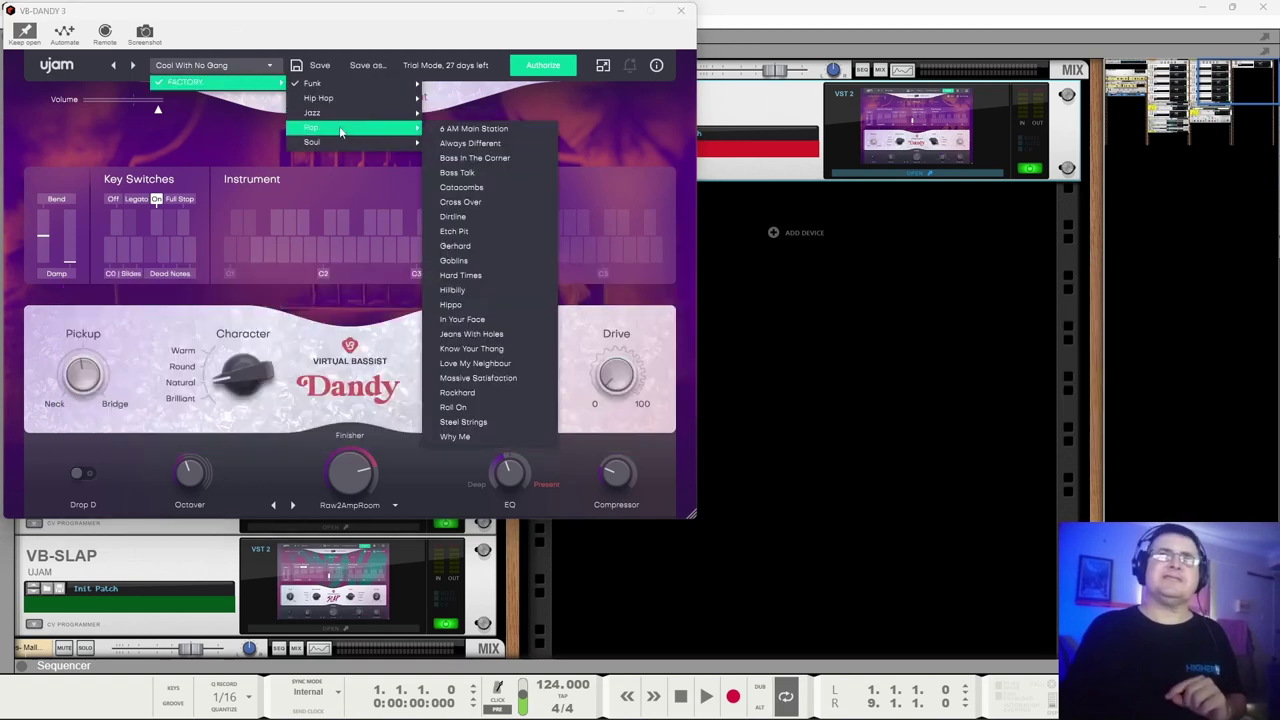
{"action": "left_click", "coordinate": [466, 158]}
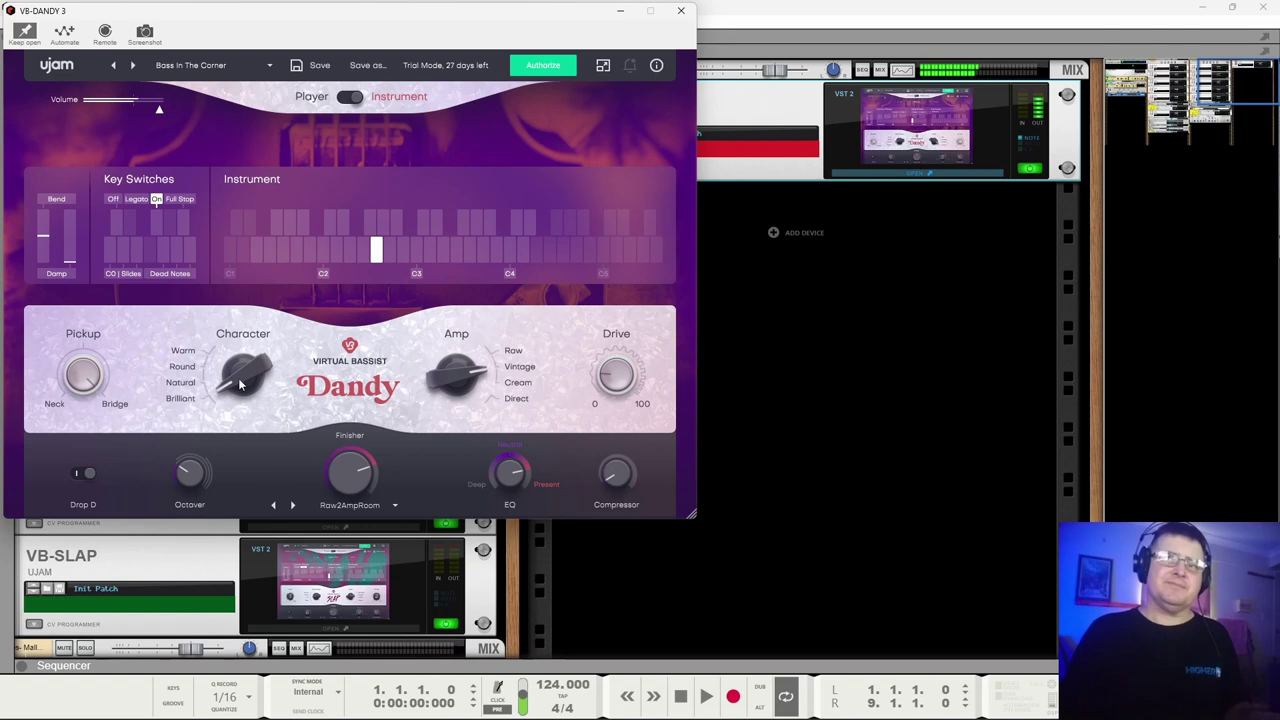
Compare the Character settings between Warm and Brilliant with played notes, and finish on Natural.
{"action": "left_click_drag", "start_coordinate": [246, 363], "coordinate": [246, 345]}
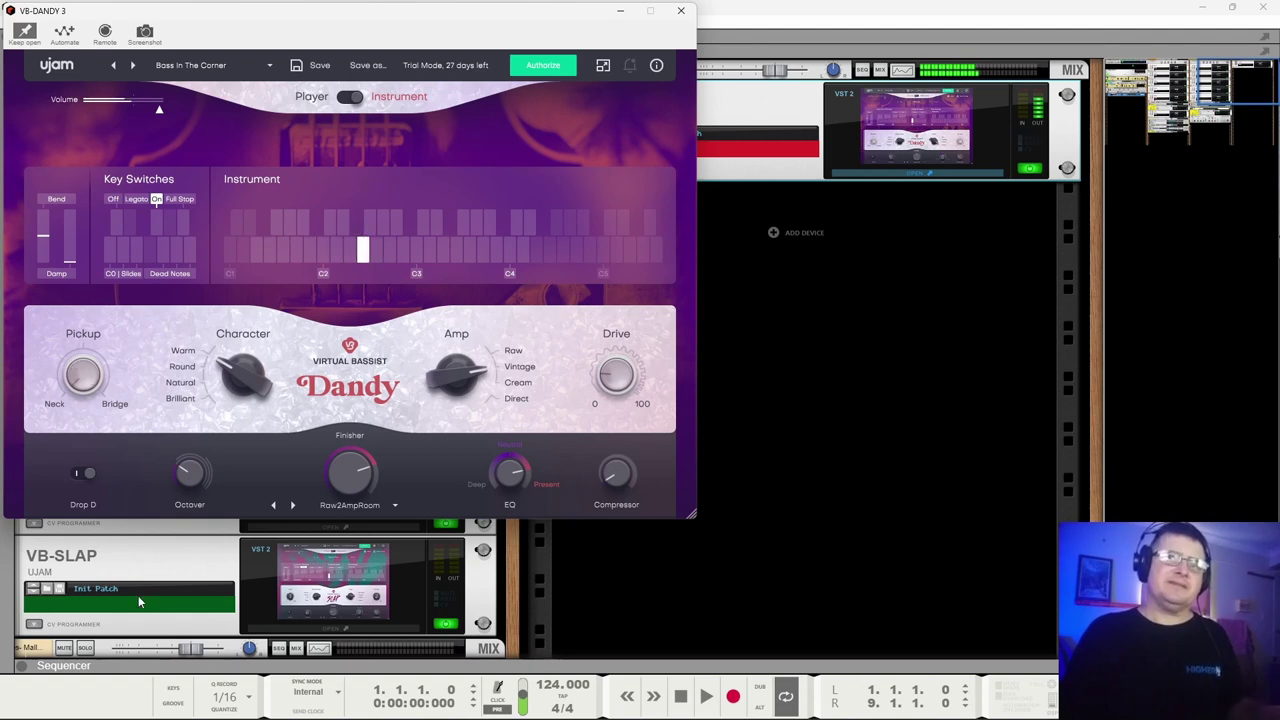
{"action": "mouse_move", "coordinate": [230, 374]}
{"action": "left_mouse_down"}
{"action": "mouse_move", "coordinate": [241, 480]}
{"action": "mouse_move", "coordinate": [256, 462]}
{"action": "mouse_move", "coordinate": [252, 380]}
{"action": "left_mouse_up"}
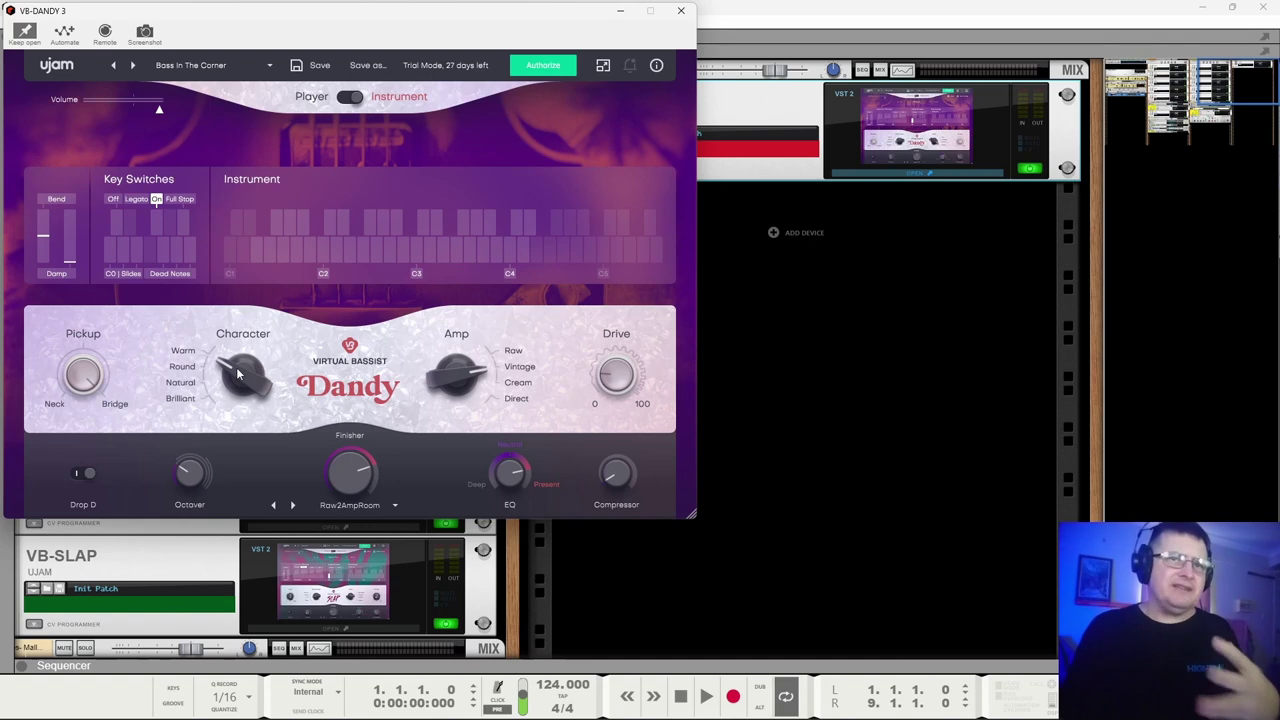
{"action": "left_click_drag", "start_coordinate": [241, 372], "coordinate": [210, 398]}
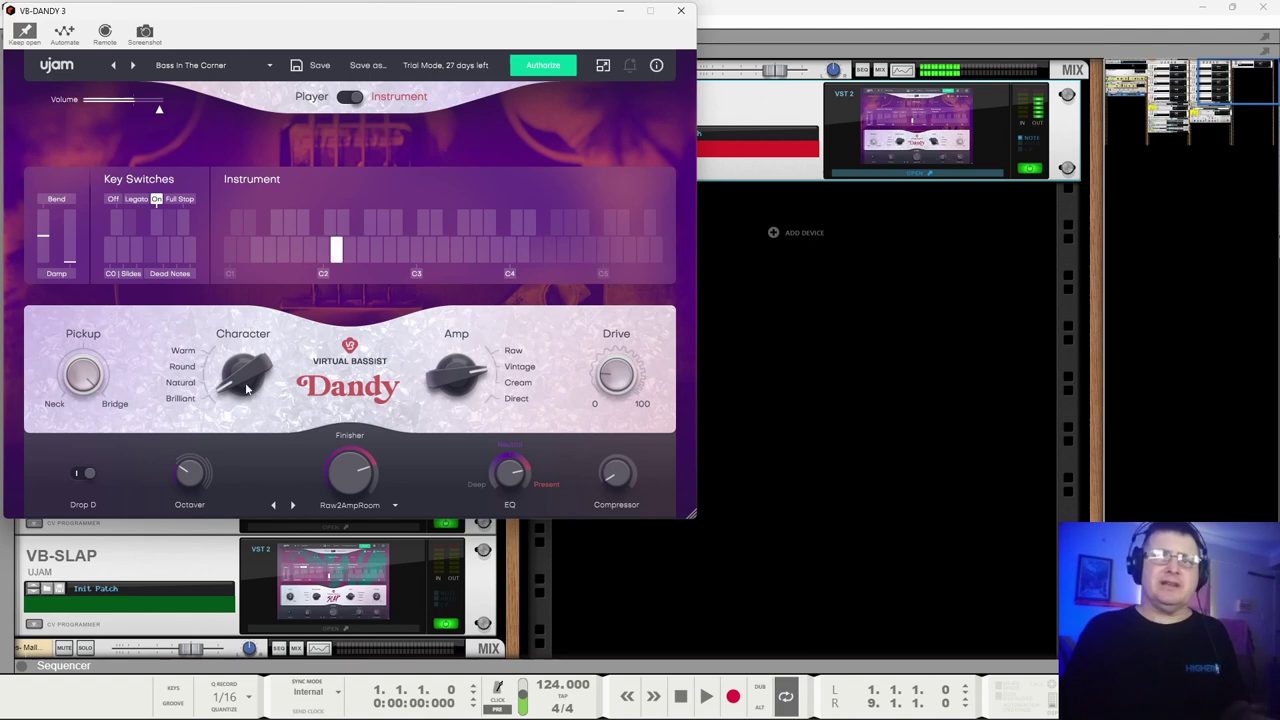
{"action": "left_click_drag", "start_coordinate": [241, 382], "coordinate": [233, 355]}
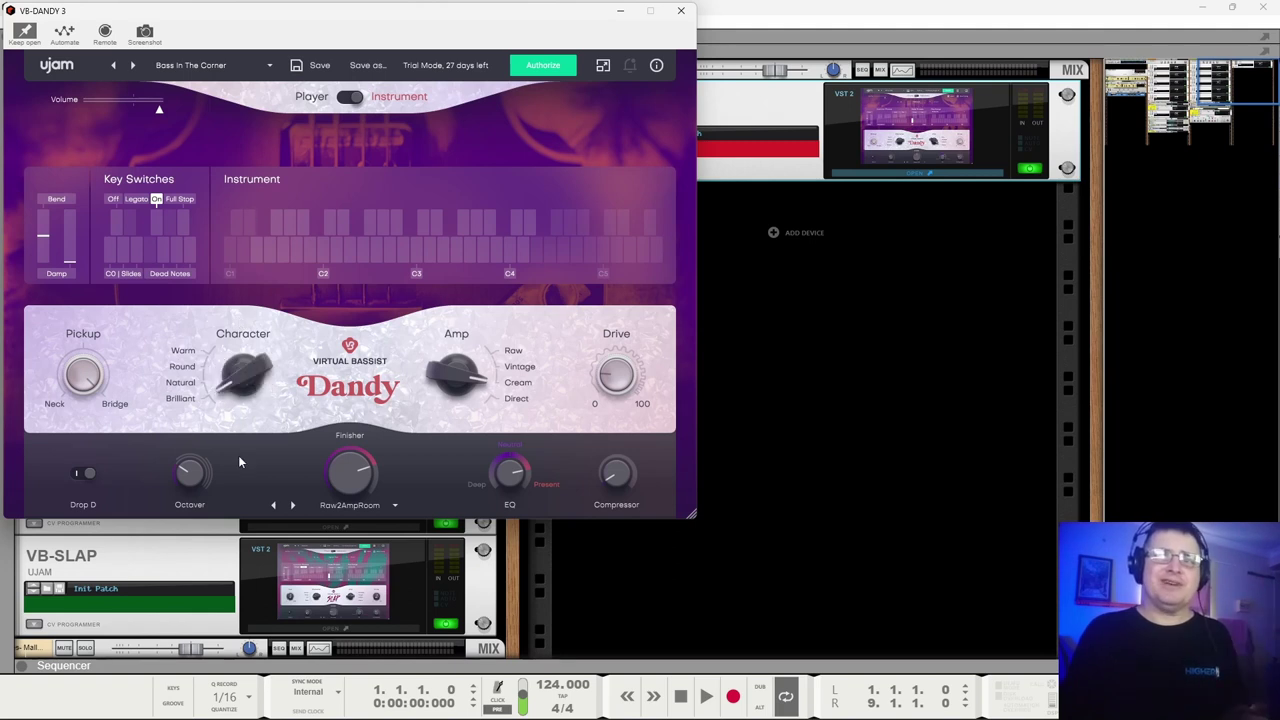
Compare the Amp models from Raw through Vintage and Cream to Direct with played notes, and leave Amp on Direct.
{"action": "left_click_drag", "start_coordinate": [463, 379], "coordinate": [461, 313]}
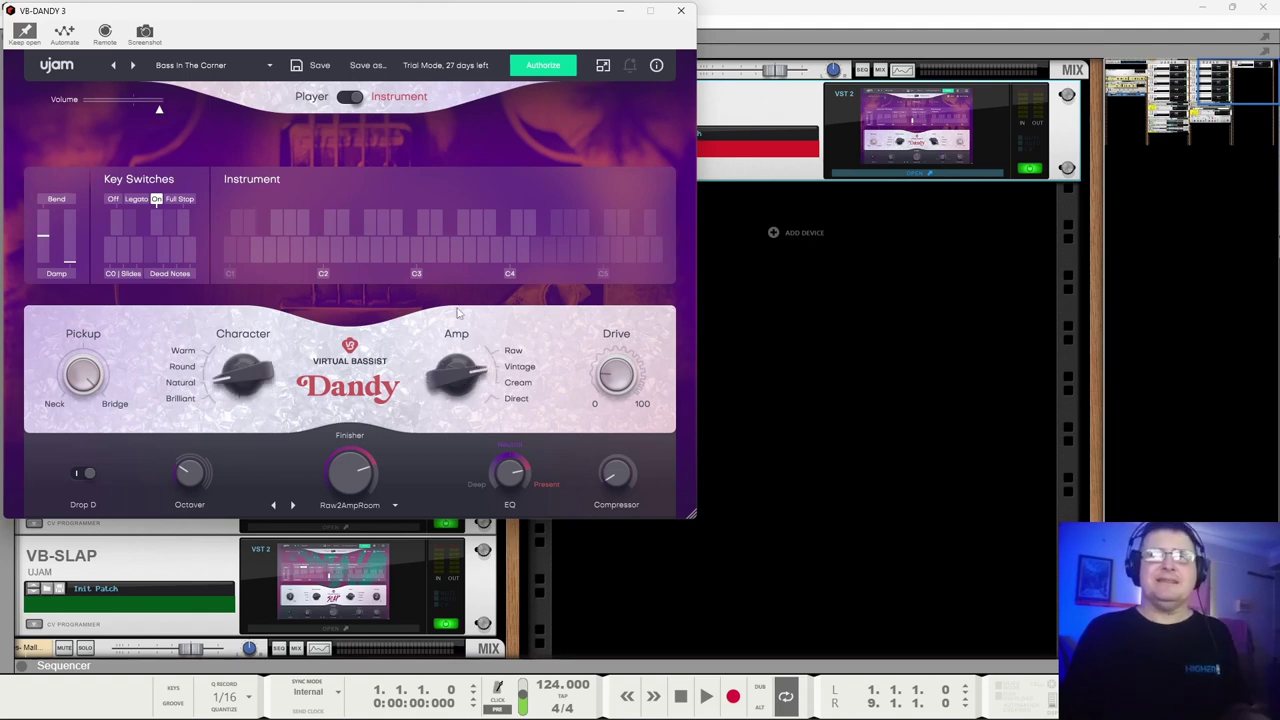
{"action": "left_click_drag", "start_coordinate": [474, 256], "coordinate": [462, 422]}
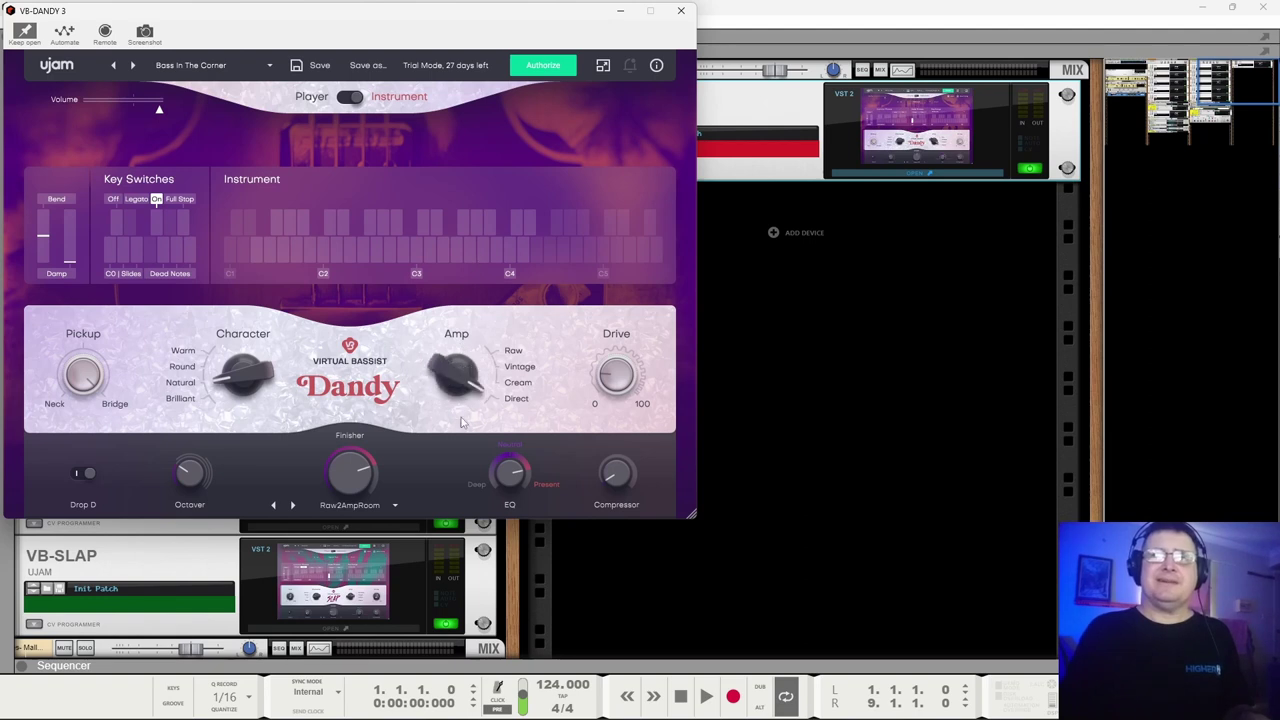
{"action": "left_click_drag", "start_coordinate": [481, 545], "coordinate": [451, 435]}
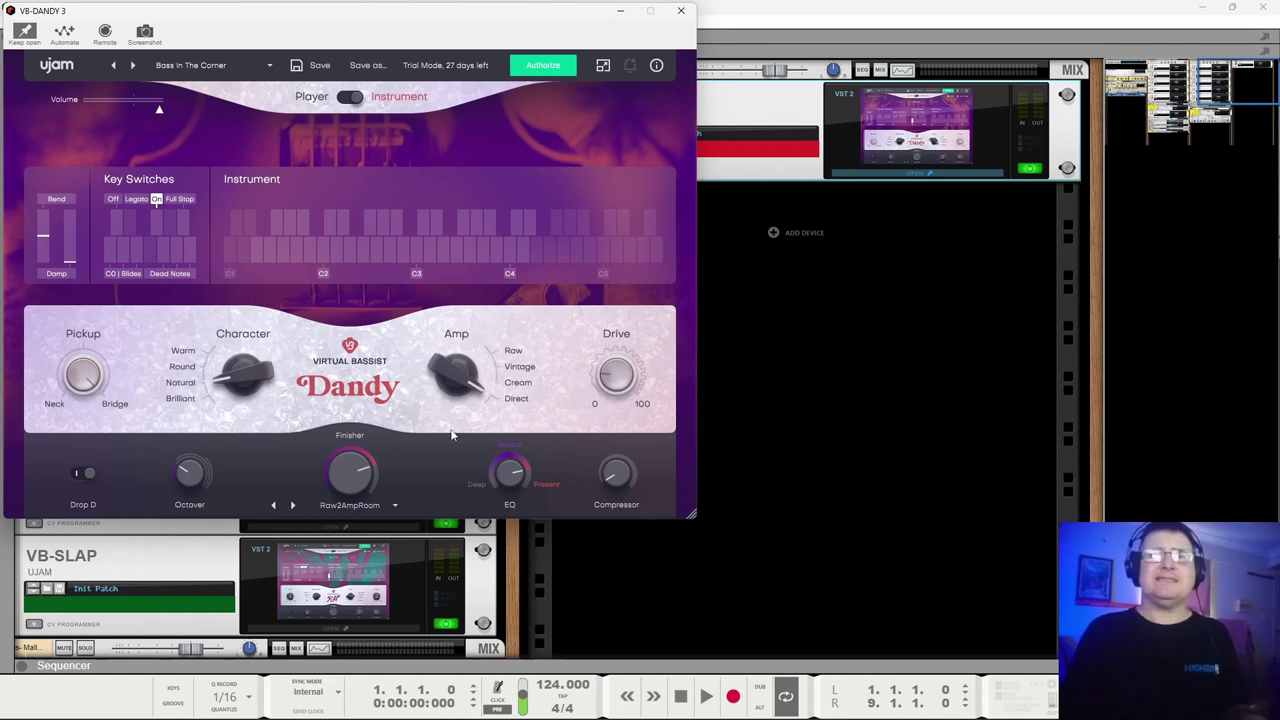
{"action": "left_click_drag", "start_coordinate": [476, 601], "coordinate": [474, 136]}
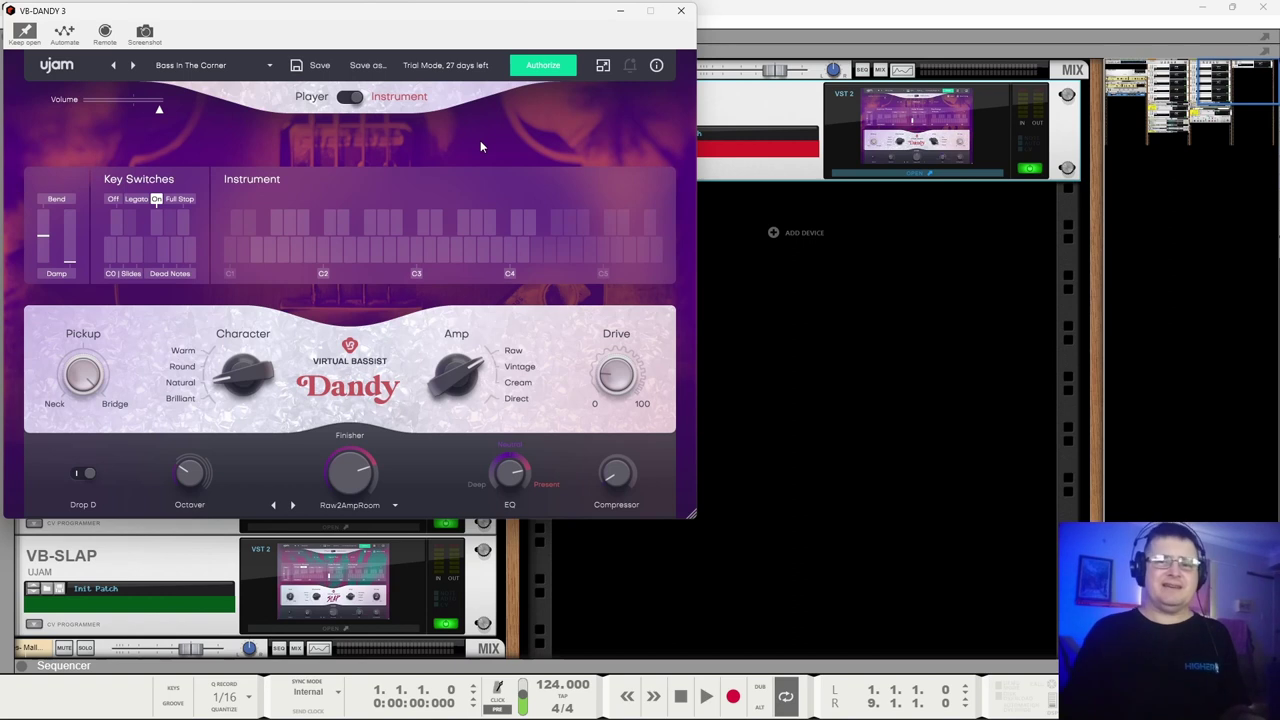
{"action": "left_click", "coordinate": [83, 596]}
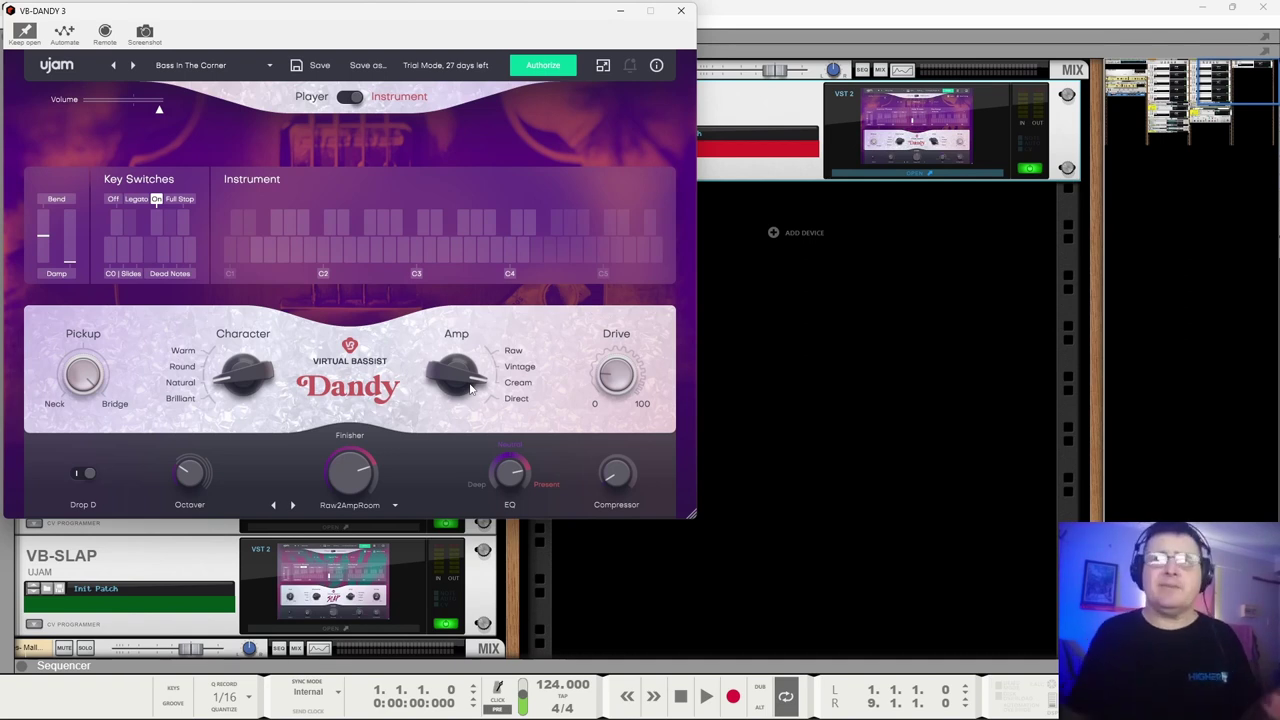
{"action": "left_click_drag", "start_coordinate": [462, 383], "coordinate": [442, 486]}
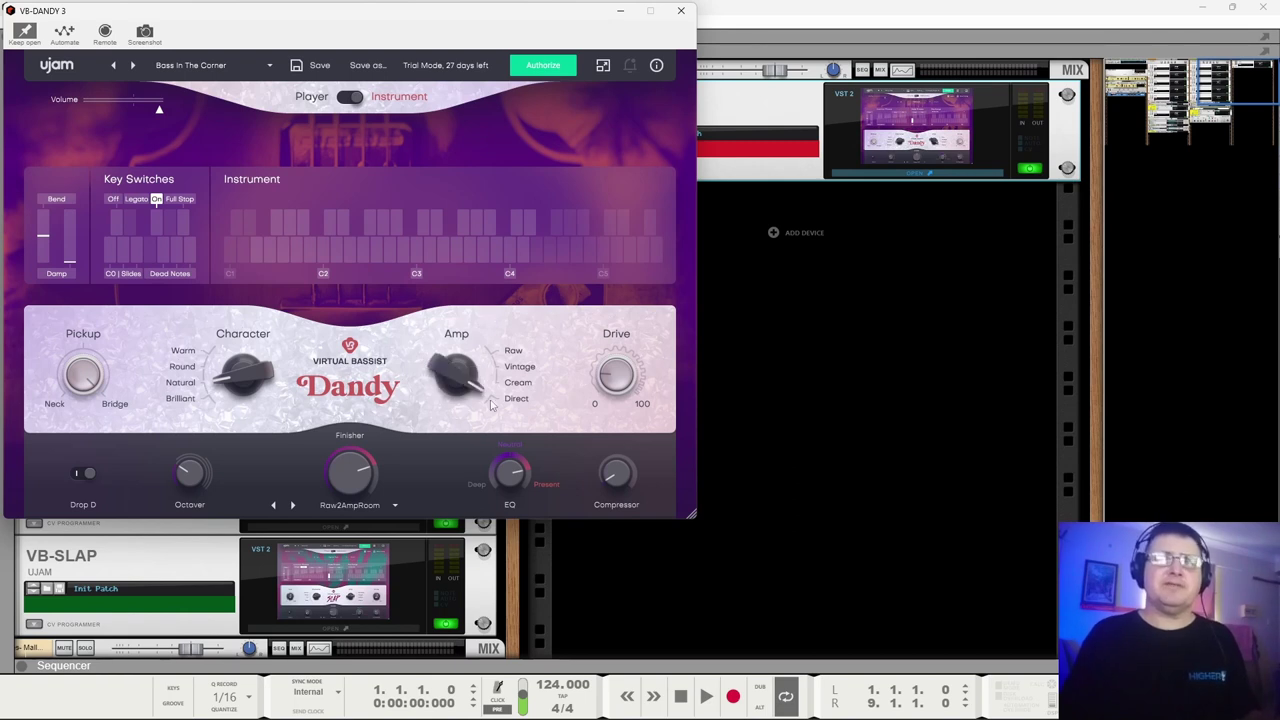
{"action": "left_click_drag", "start_coordinate": [462, 381], "coordinate": [473, 246]}
{"action": "left_click_drag", "start_coordinate": [465, 340], "coordinate": [472, 375]}
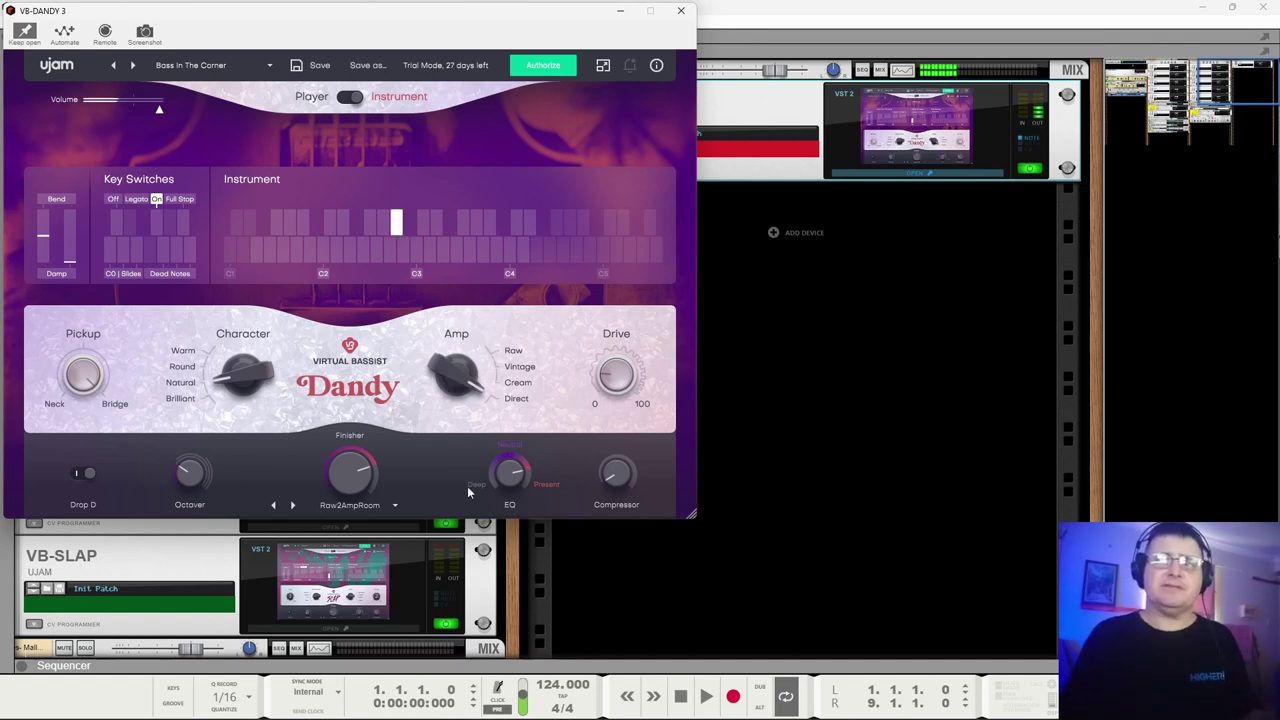
{"action": "left_click_drag", "start_coordinate": [468, 380], "coordinate": [490, 320]}
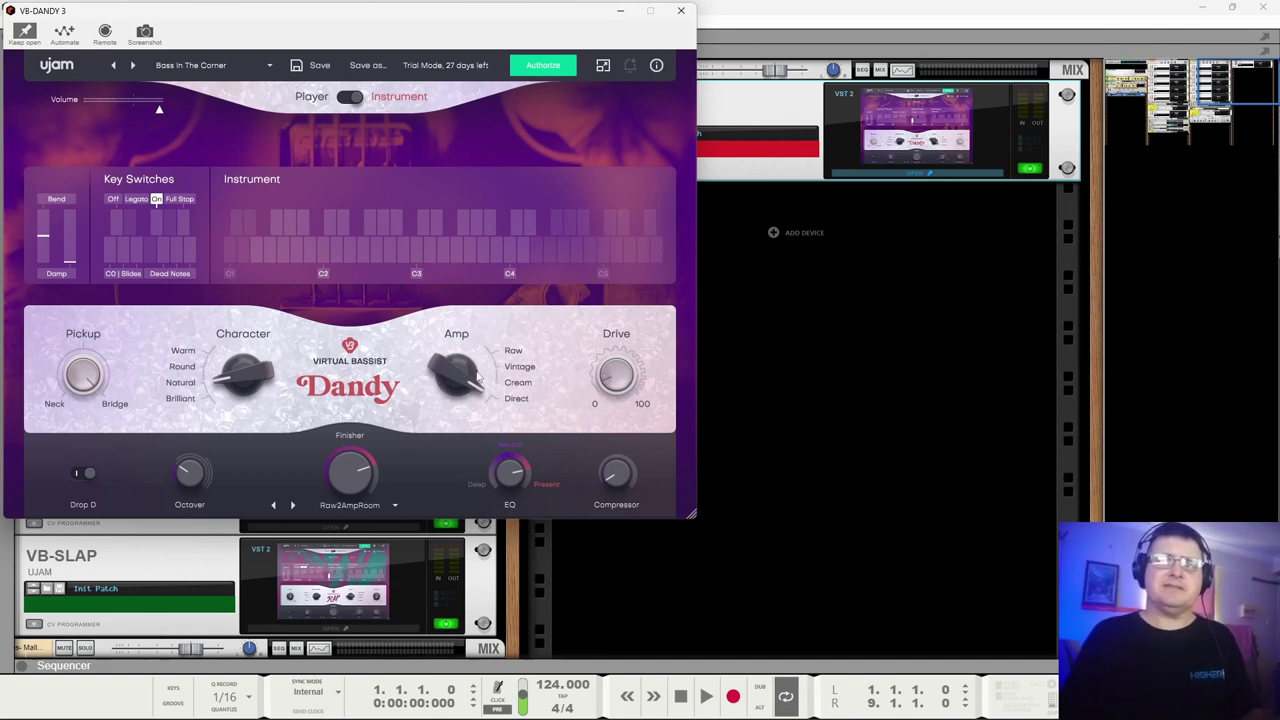
{"action": "left_click_drag", "start_coordinate": [478, 376], "coordinate": [472, 329]}
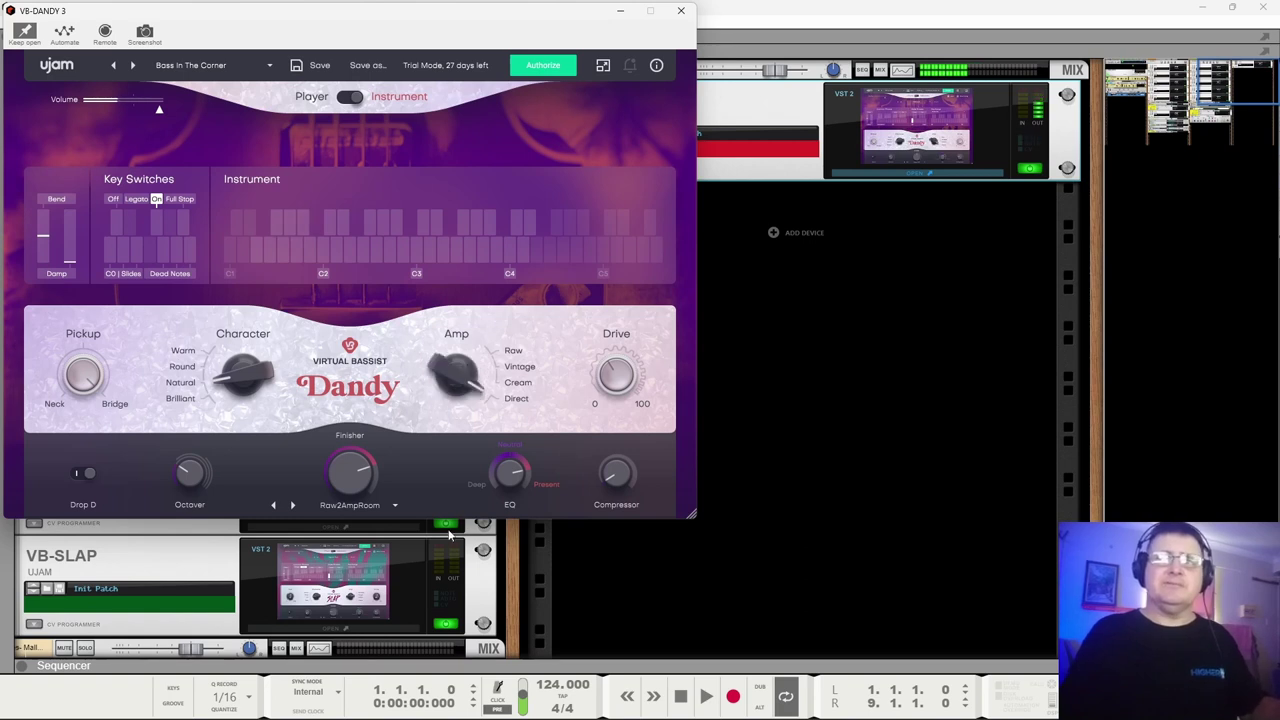
{"action": "left_click_drag", "start_coordinate": [471, 352], "coordinate": [463, 375]}
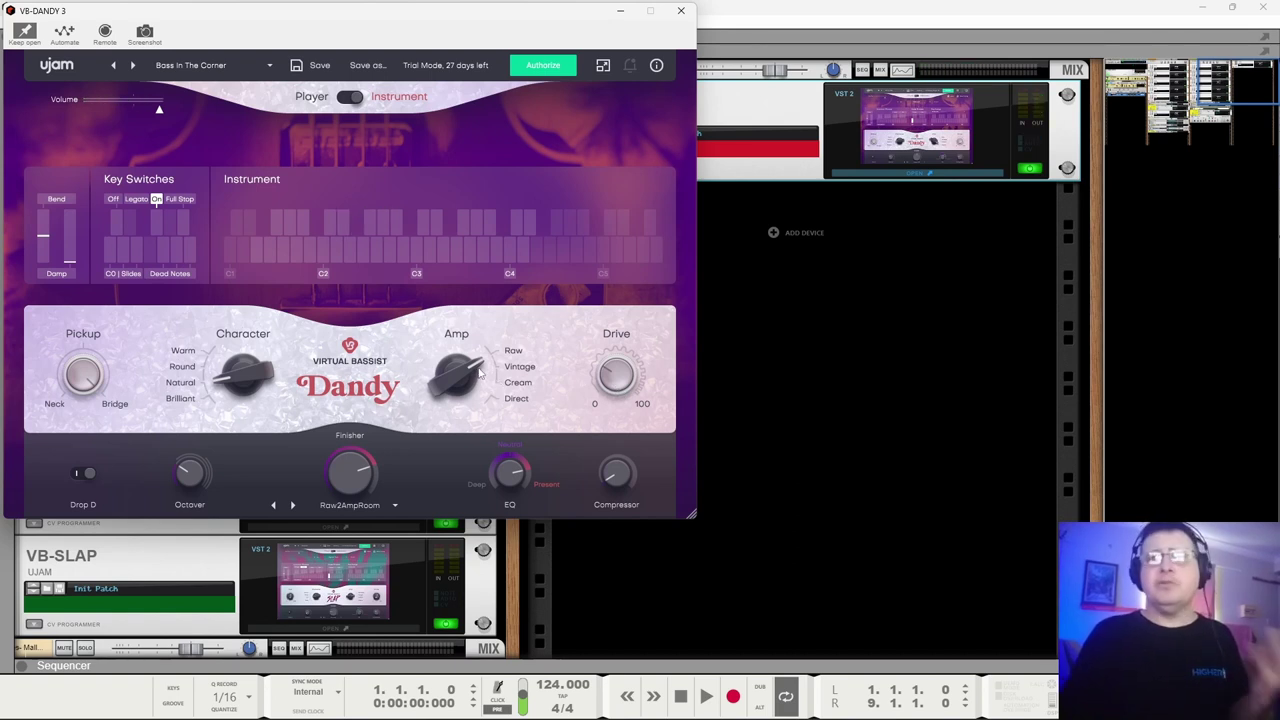
{"action": "left_click", "coordinate": [516, 398]}
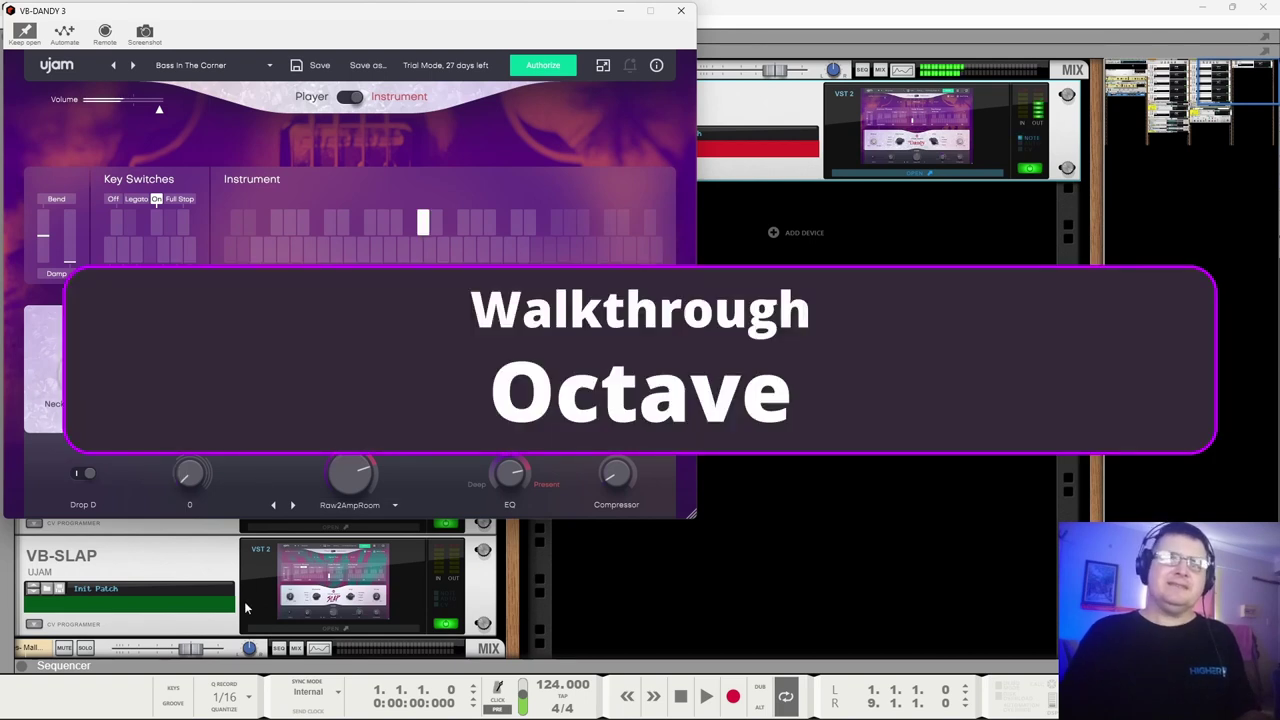
Compare notes with Octaver at 0, at 92 and at its maximum, and leave it at a low amount.
{"action": "left_click", "coordinate": [190, 475]}
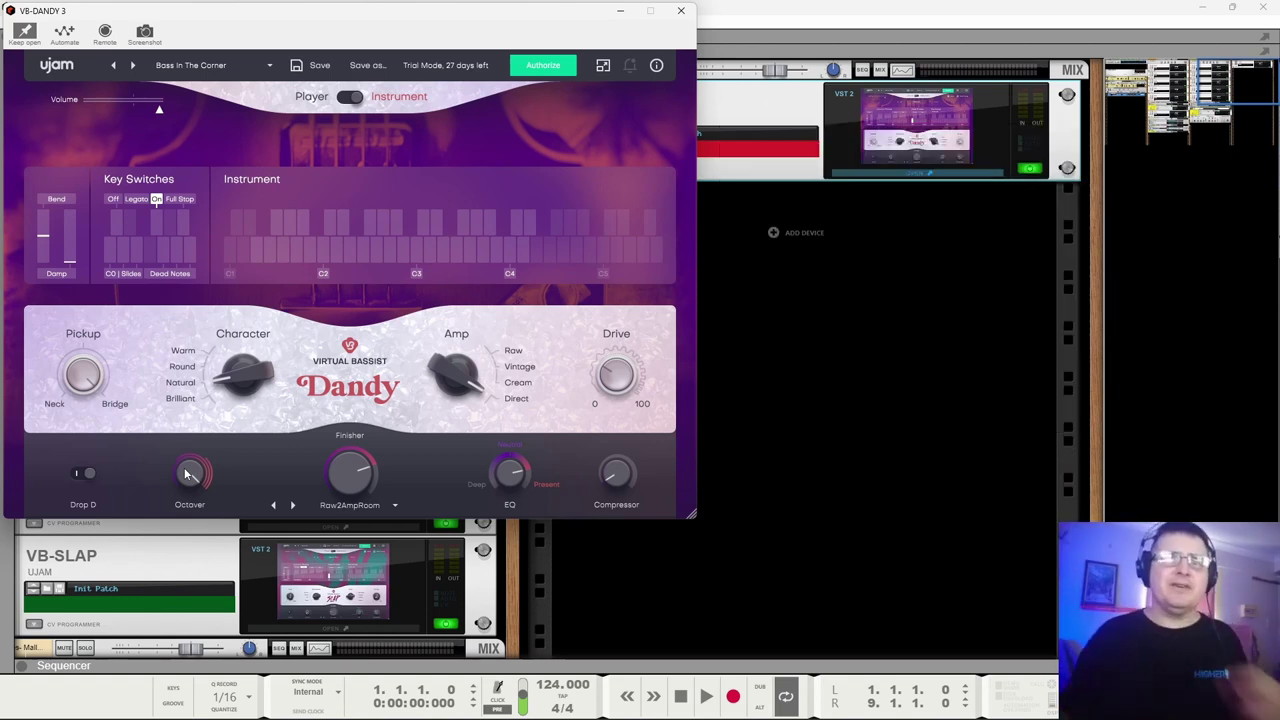
{"action": "left_click", "coordinate": [190, 472]}
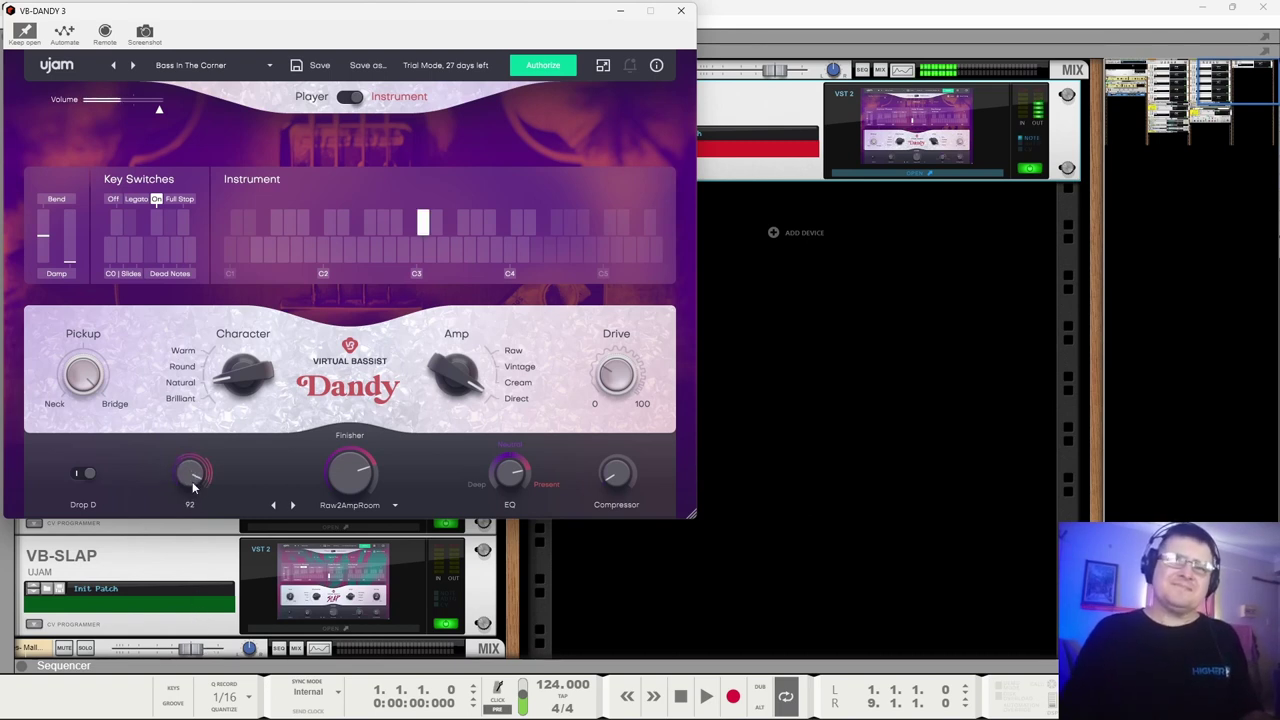
{"action": "left_click_drag", "start_coordinate": [192, 477], "coordinate": [204, 584]}
{"action": "left_click_drag", "start_coordinate": [217, 630], "coordinate": [218, 600]}
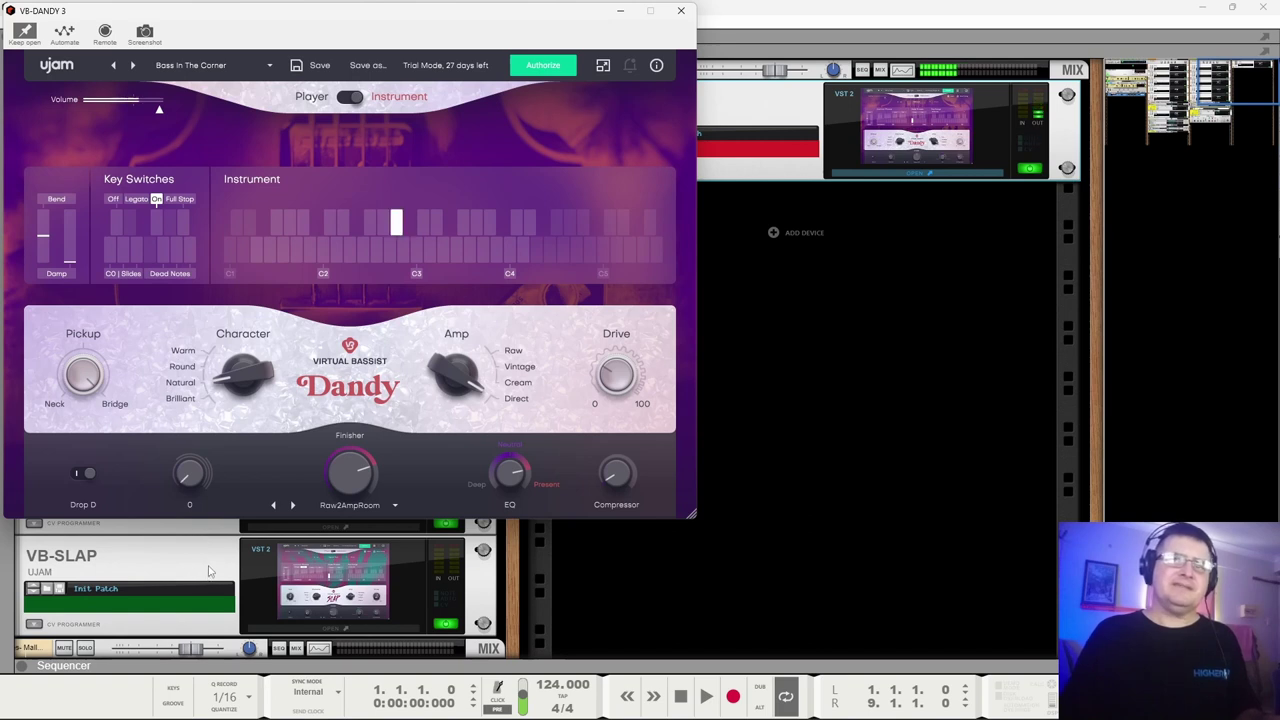
{"action": "mouse_move", "coordinate": [196, 500]}
{"action": "left_mouse_down"}
{"action": "mouse_move", "coordinate": [183, 352]}
{"action": "mouse_move", "coordinate": [211, 592]}
{"action": "mouse_move", "coordinate": [193, 365]}
{"action": "mouse_move", "coordinate": [193, 540]}
{"action": "mouse_move", "coordinate": [205, 479]}
{"action": "left_mouse_up"}
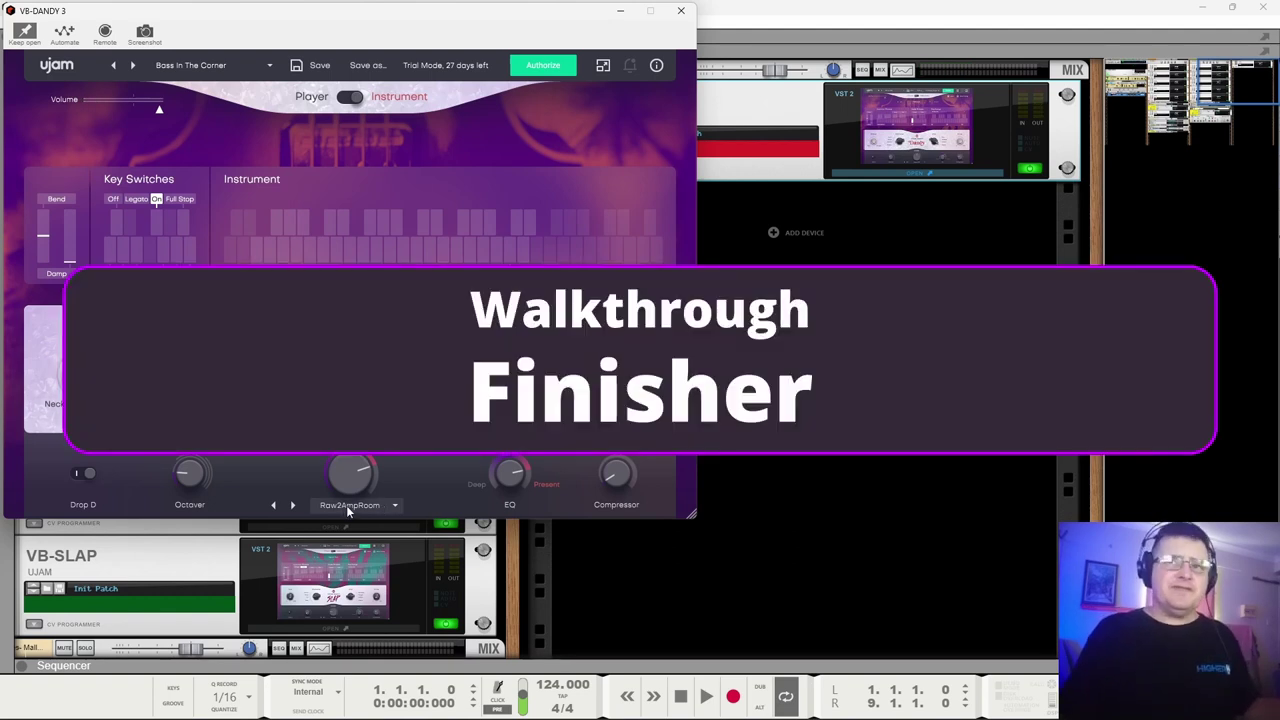
Turn the Finisher amount down to OFF, switch the Finisher to Old Radio and raise its amount to maximum.
{"action": "left_click", "coordinate": [346, 506]}
{"action": "left_click", "coordinate": [361, 483]}
{"action": "left_click_drag", "start_coordinate": [361, 483], "coordinate": [351, 505]}
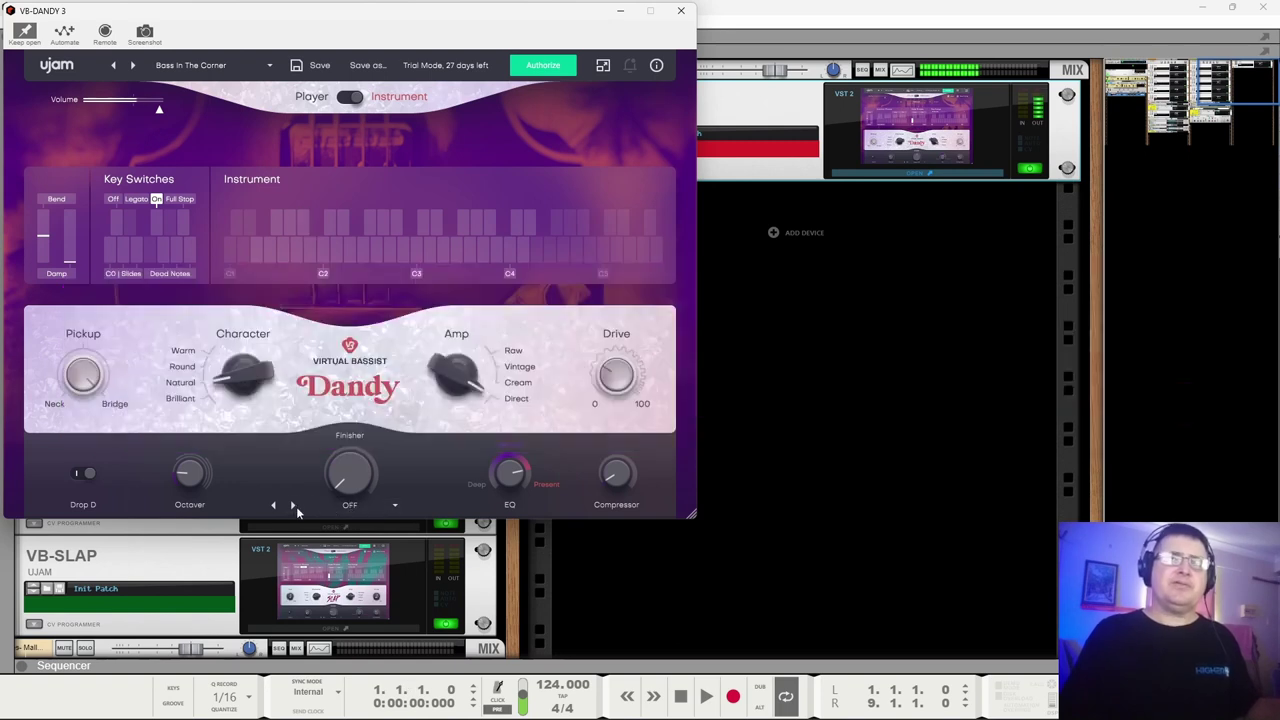
{"action": "left_click", "coordinate": [293, 506]}
{"action": "left_click_drag", "start_coordinate": [356, 482], "coordinate": [362, 314]}
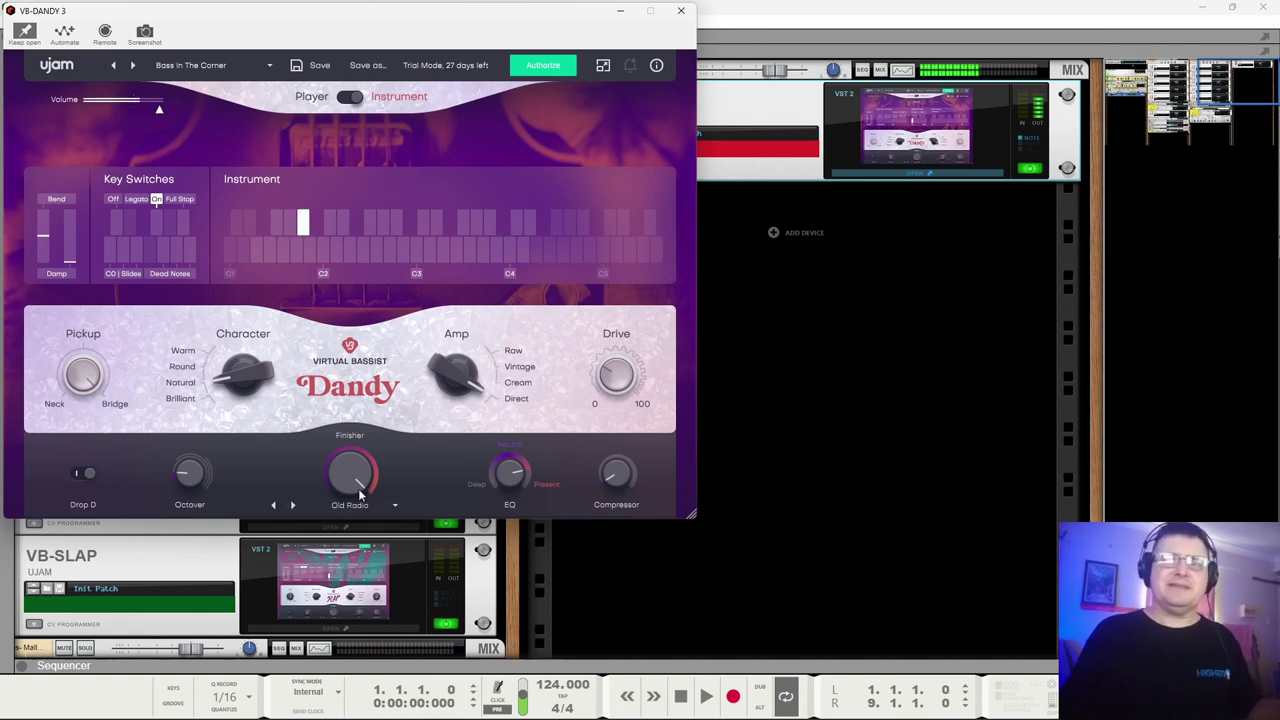
Audition the Old Radio Finisher at a reduced amount, then the CombFilter Finisher at a low amount.
{"action": "left_click_drag", "start_coordinate": [358, 488], "coordinate": [380, 591]}
{"action": "left_click_drag", "start_coordinate": [408, 648], "coordinate": [380, 615]}
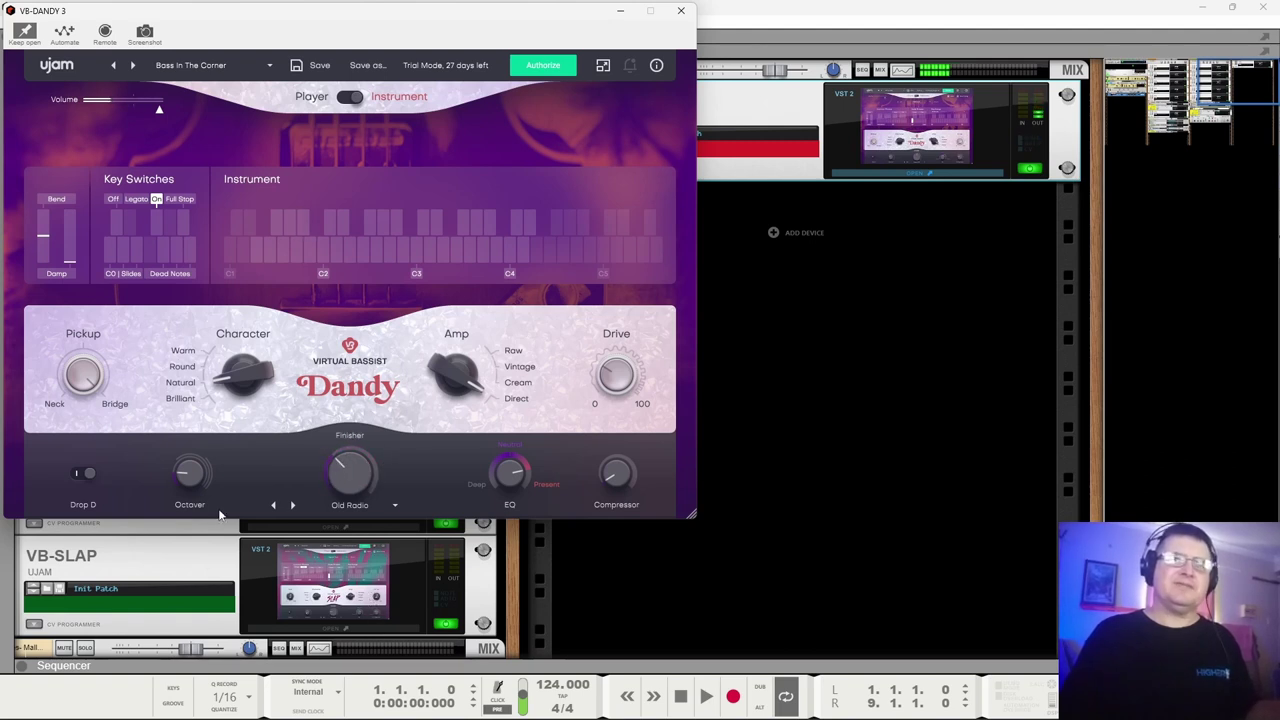
{"action": "left_click", "coordinate": [293, 505]}
{"action": "left_click_drag", "start_coordinate": [355, 478], "coordinate": [358, 487]}
{"action": "mouse_move", "coordinate": [365, 532]}
{"action": "left_mouse_down"}
{"action": "mouse_move", "coordinate": [367, 454]}
{"action": "mouse_move", "coordinate": [356, 516]}
{"action": "left_mouse_up"}
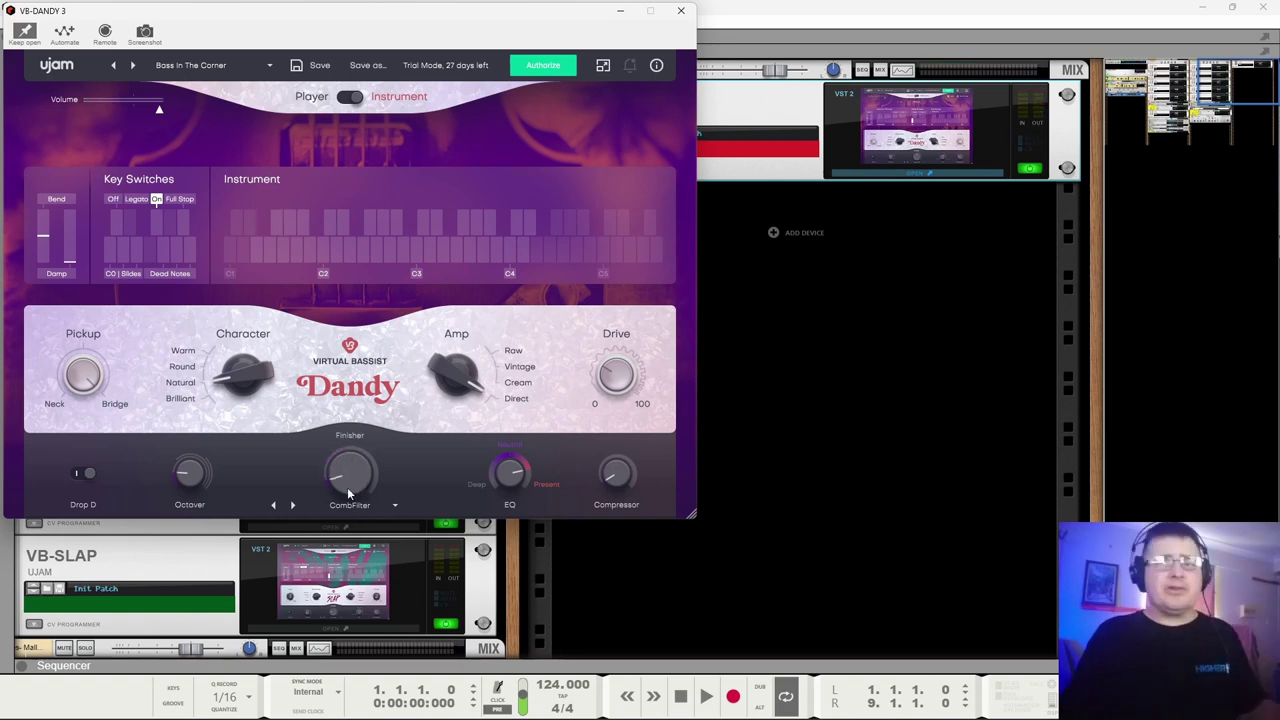
Raise the CombFilter amount, then compare the Rotorcab Finisher at 100 and at a lower amount.
{"action": "left_click_drag", "start_coordinate": [348, 479], "coordinate": [360, 380]}
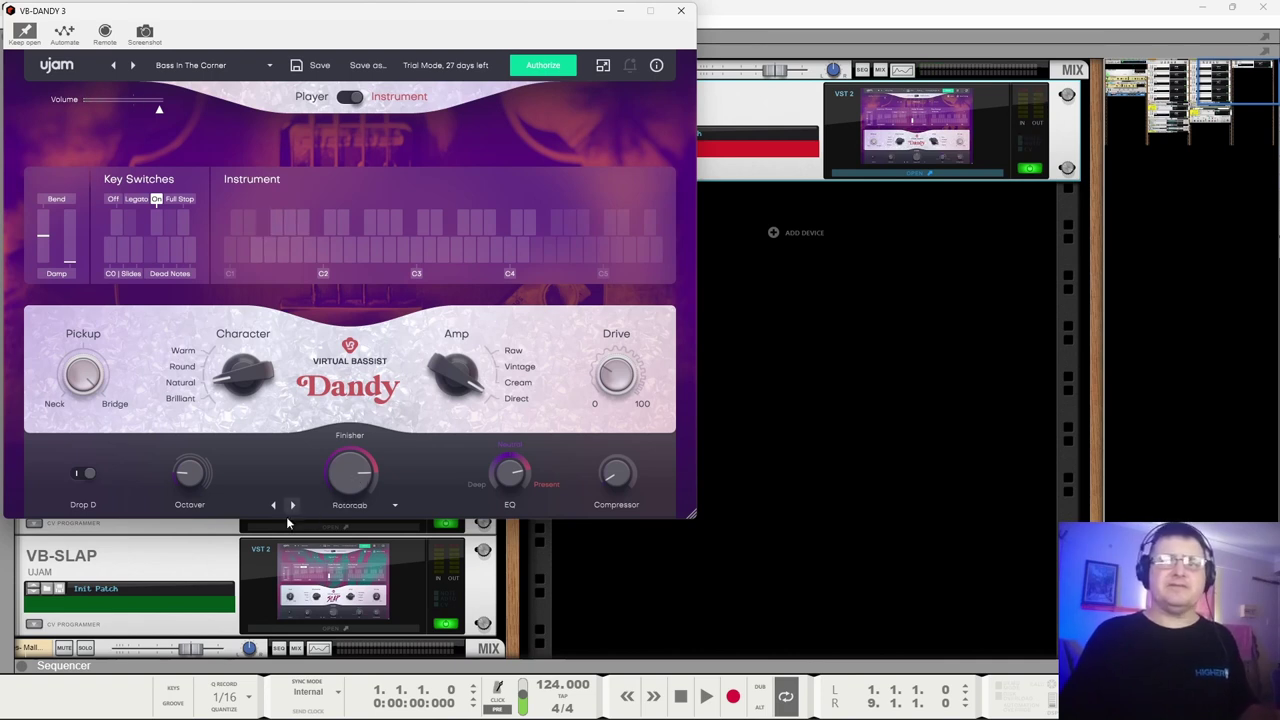
{"action": "left_click_drag", "start_coordinate": [351, 478], "coordinate": [364, 443]}
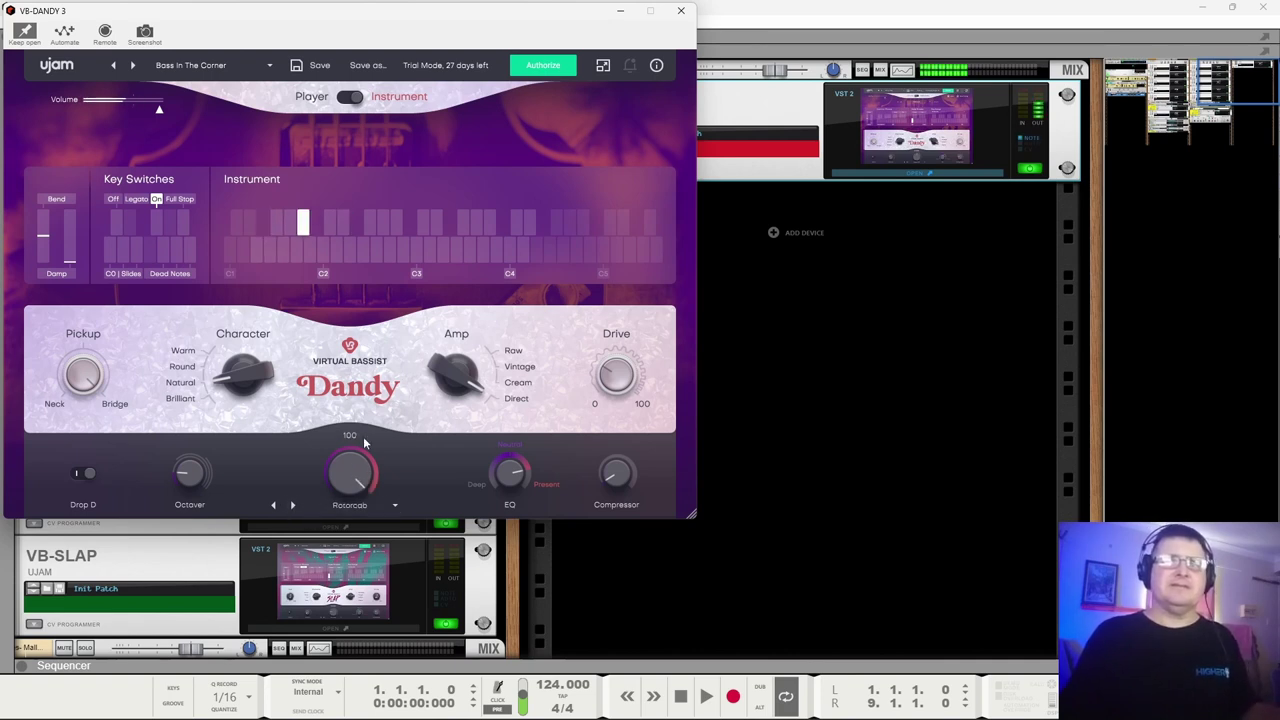
{"action": "left_click_drag", "start_coordinate": [364, 535], "coordinate": [379, 486]}
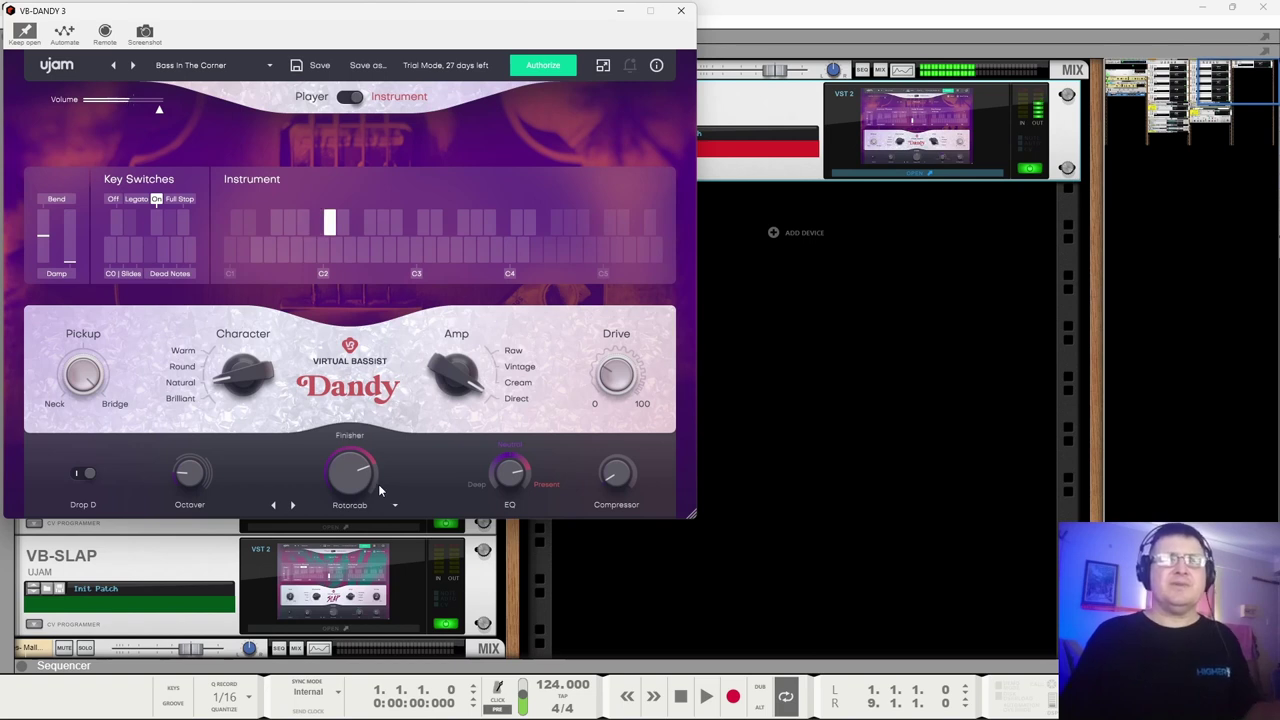
Audition the Hot Bath Finisher at a reduced amount, and the SlamCompressor Finisher at its maximum.
{"action": "left_click", "coordinate": [291, 505]}
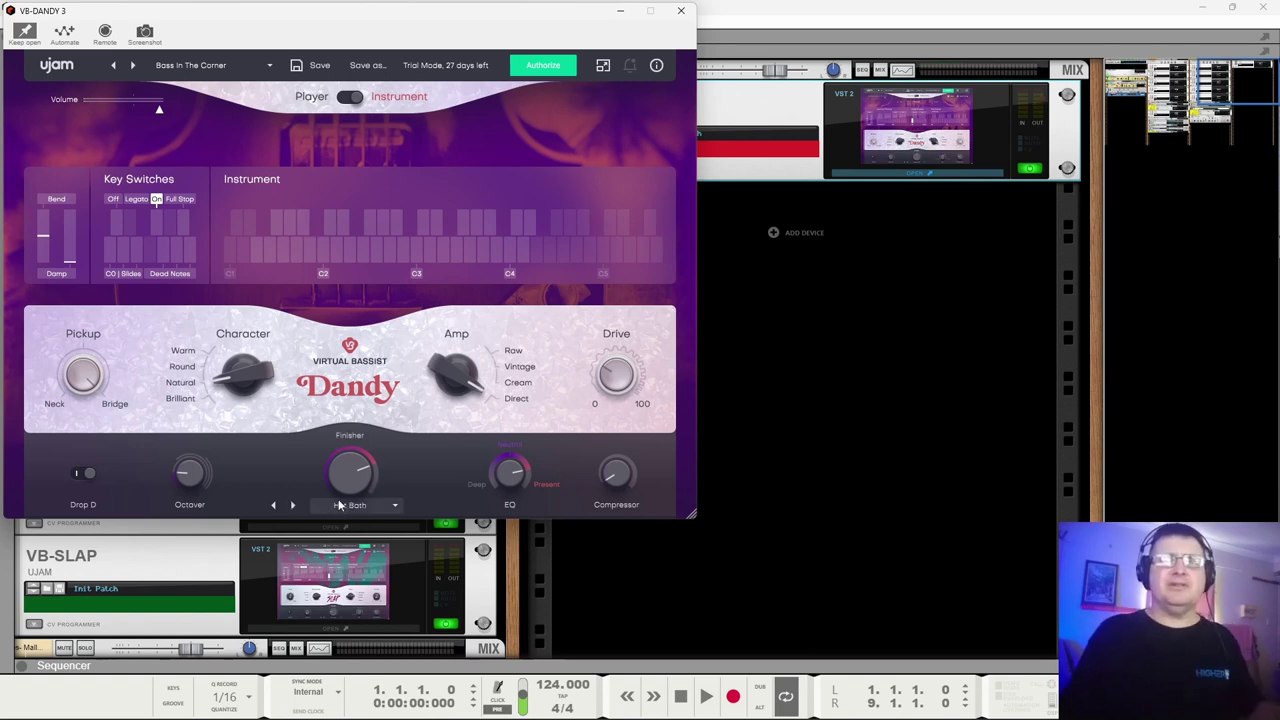
{"action": "left_click_drag", "start_coordinate": [354, 454], "coordinate": [359, 495]}
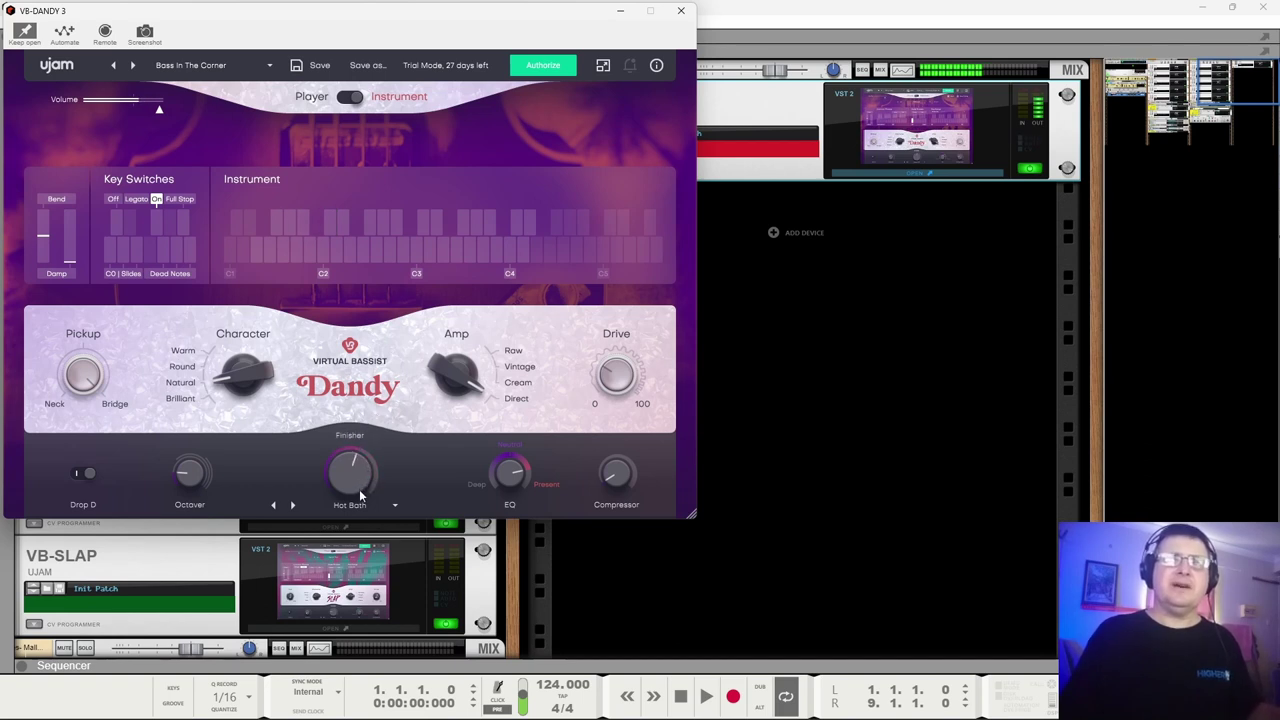
{"action": "left_click", "coordinate": [293, 505]}
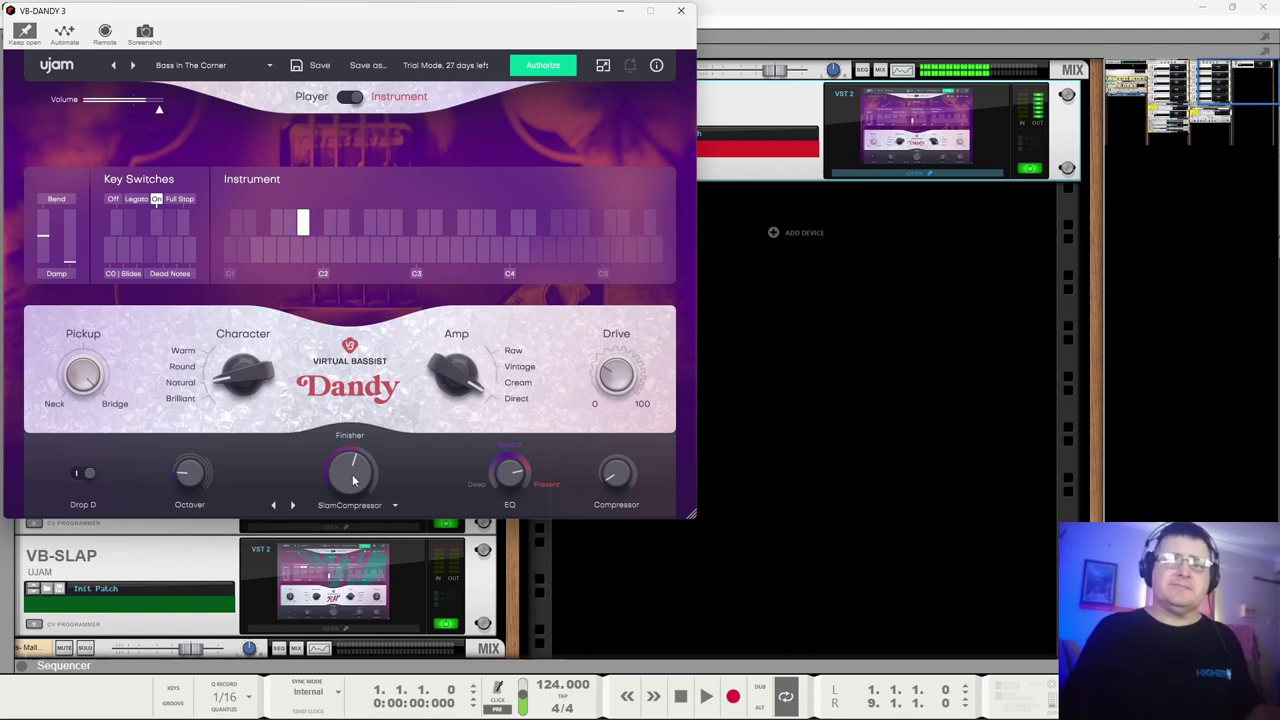
{"action": "left_click_drag", "start_coordinate": [352, 480], "coordinate": [352, 400]}
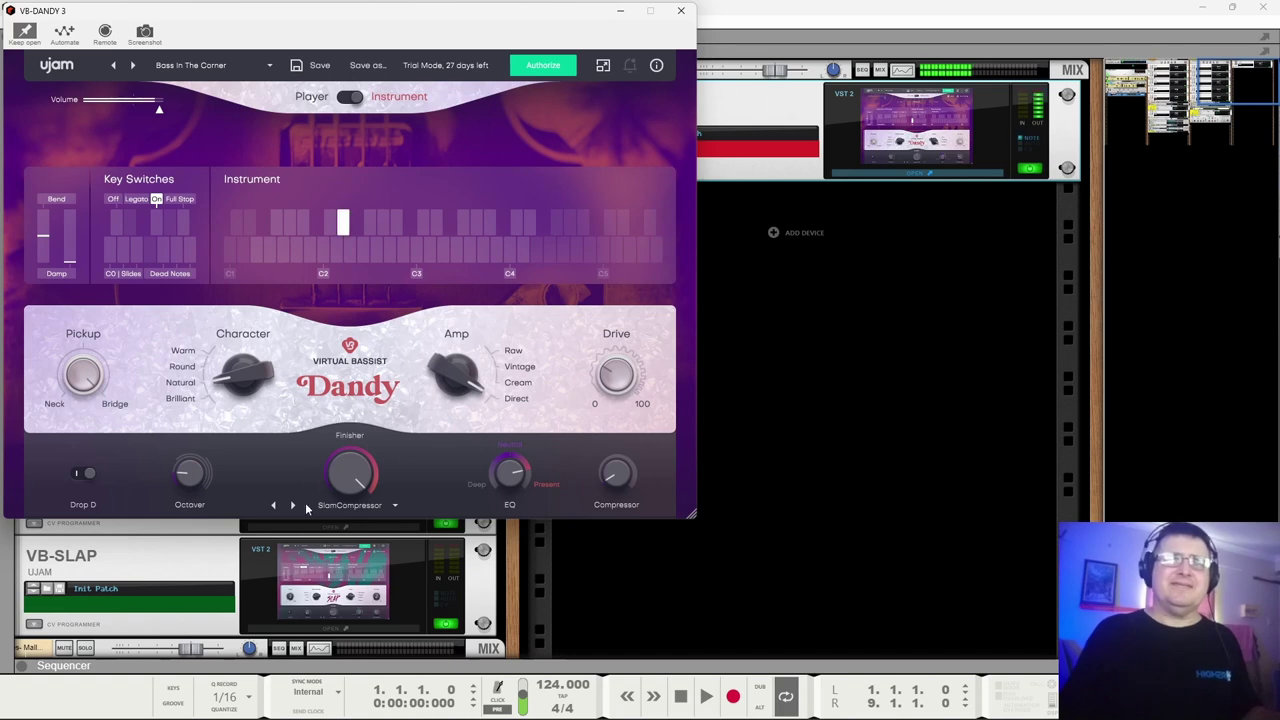
Compare the Finisher set to Deep 808 and to OFF, and finish on SlamCompressor.
{"action": "left_click", "coordinate": [335, 505]}
{"action": "left_click", "coordinate": [344, 275]}
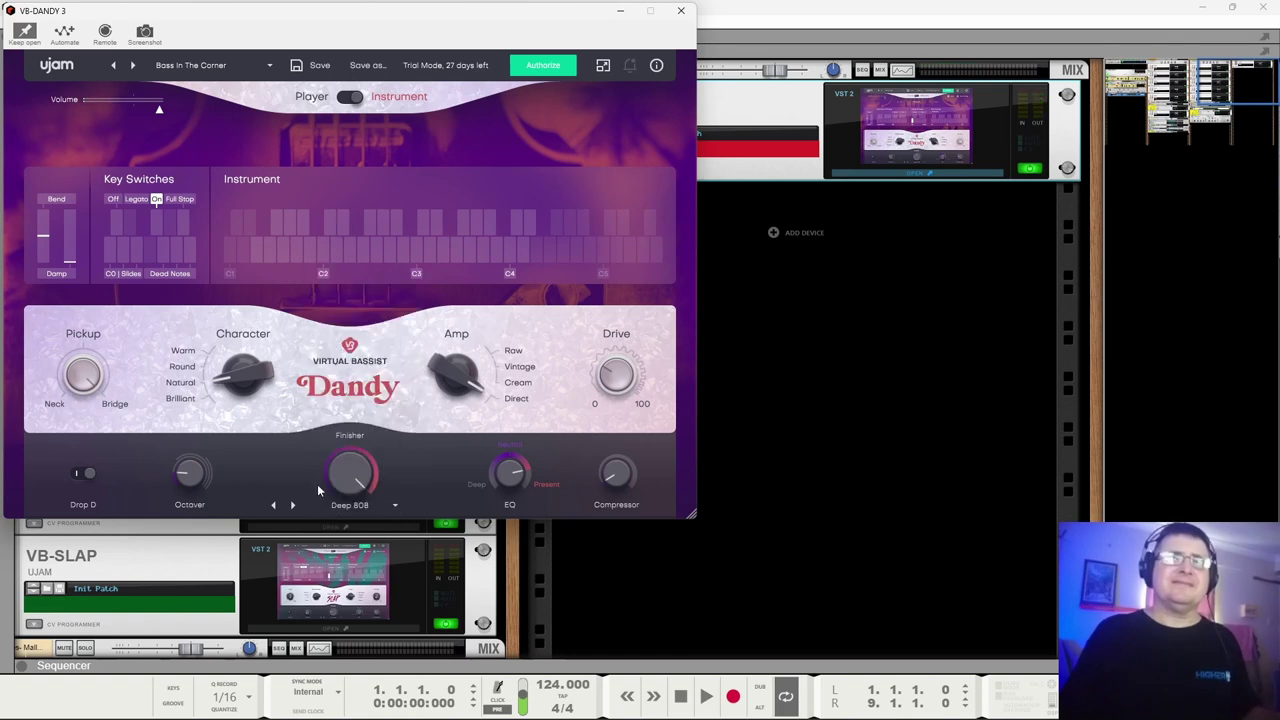
{"action": "left_click", "coordinate": [349, 505]}
{"action": "left_click", "coordinate": [350, 266]}
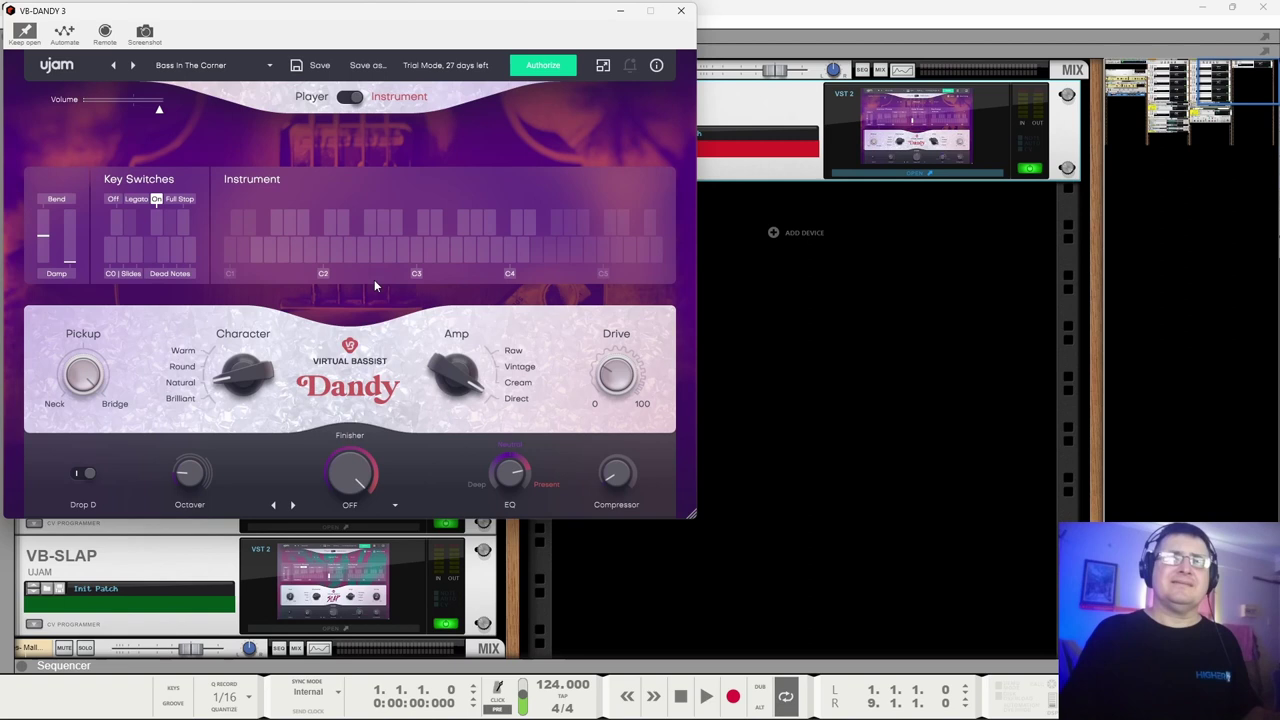
{"action": "left_click", "coordinate": [352, 505]}
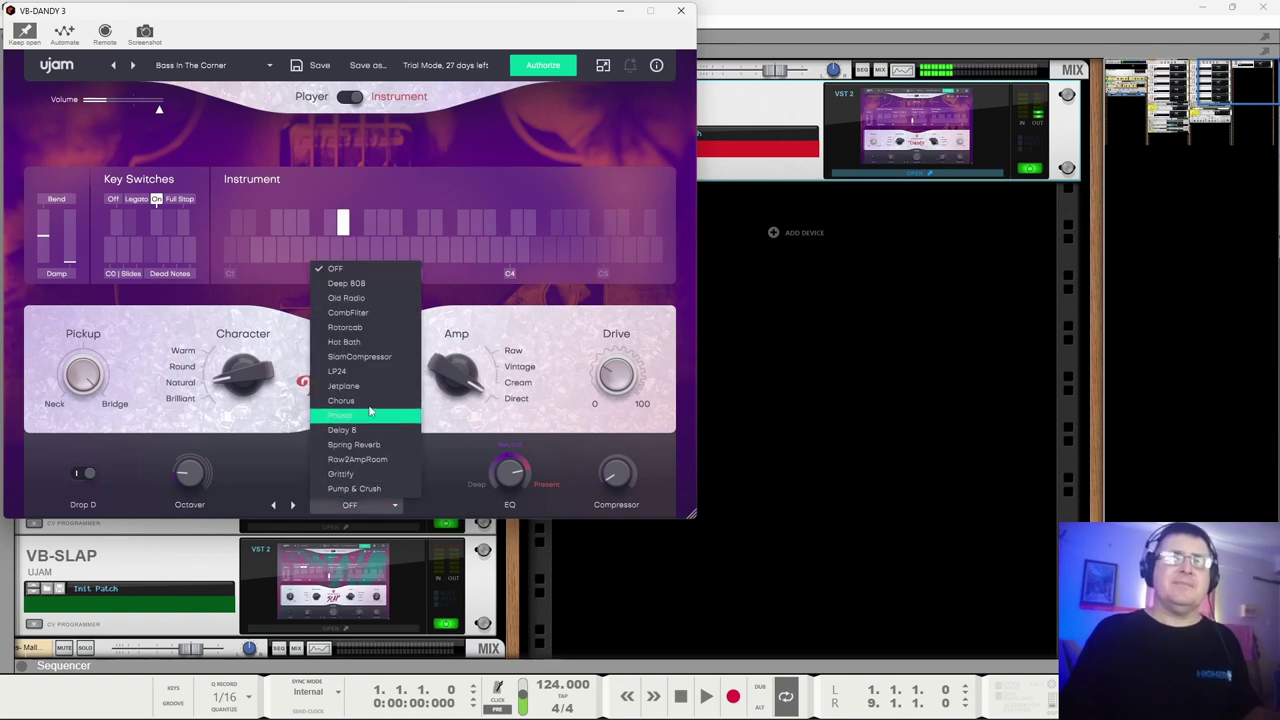
{"action": "left_click", "coordinate": [360, 357]}
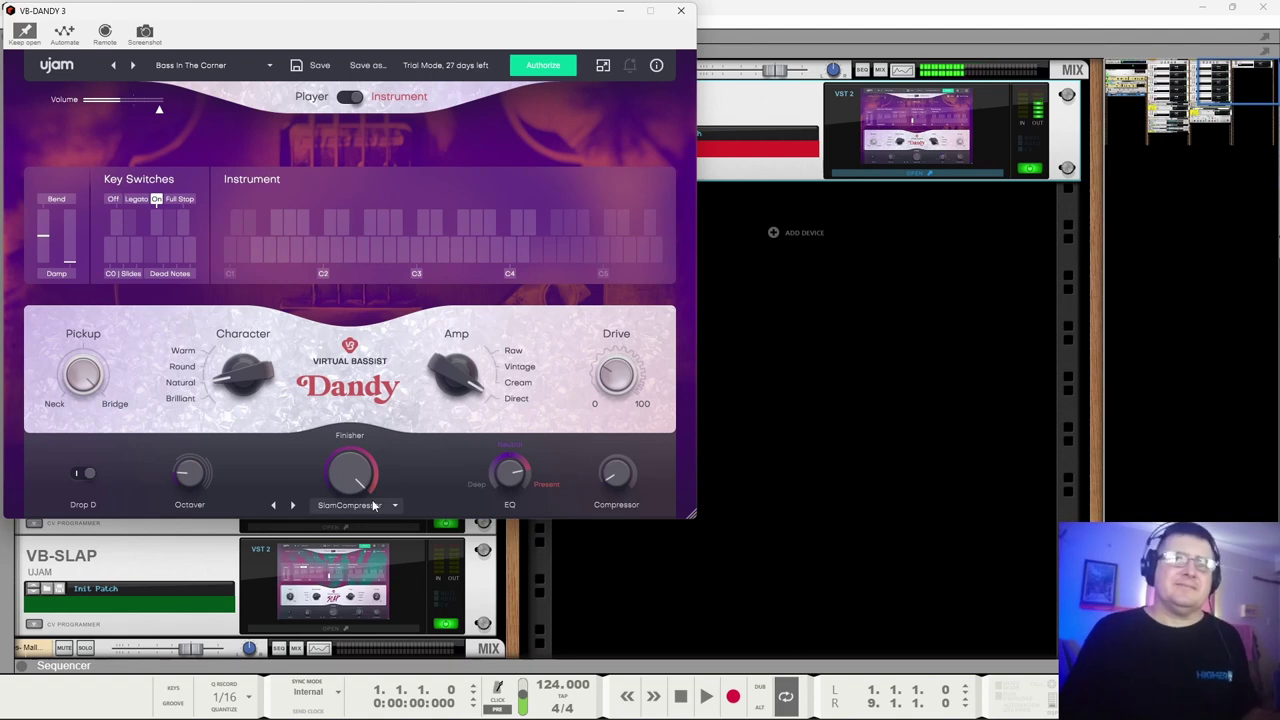
Switch the Finisher to LP24 and sweep its amount down through 30 to 19.
{"action": "left_click", "coordinate": [292, 505]}
{"action": "left_click", "coordinate": [292, 505]}
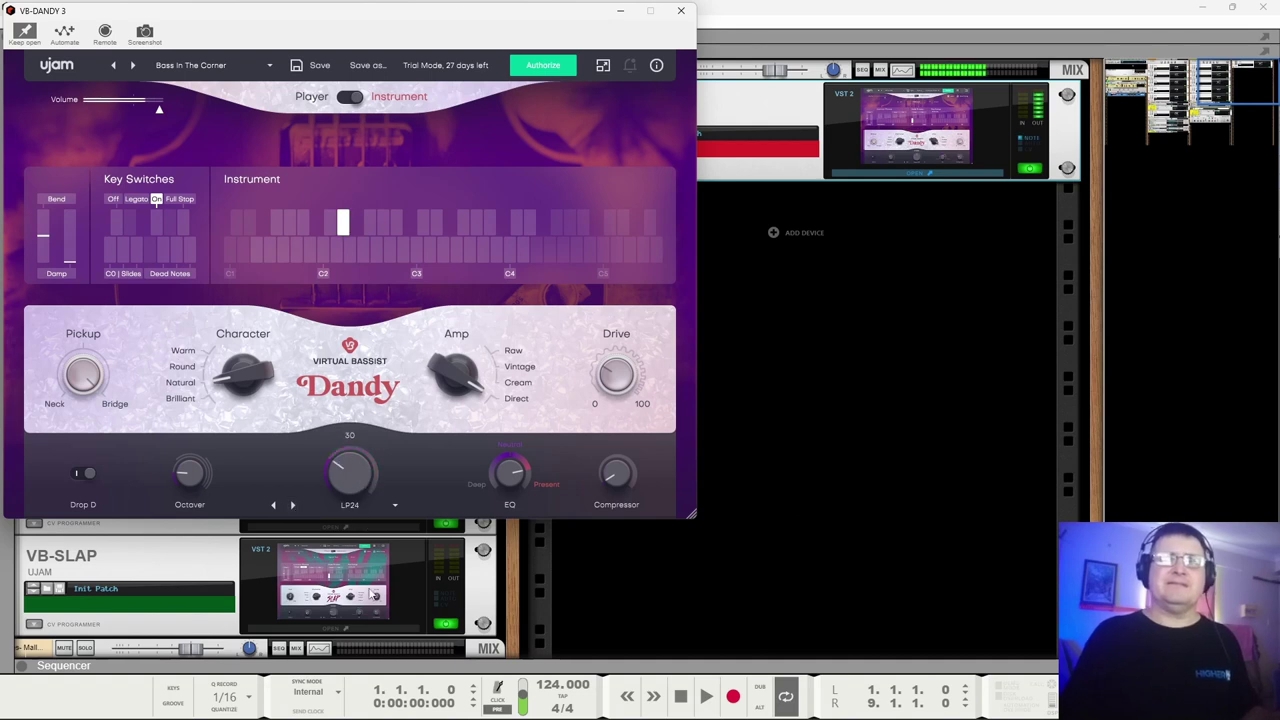
{"action": "left_click_drag", "start_coordinate": [355, 478], "coordinate": [366, 608]}
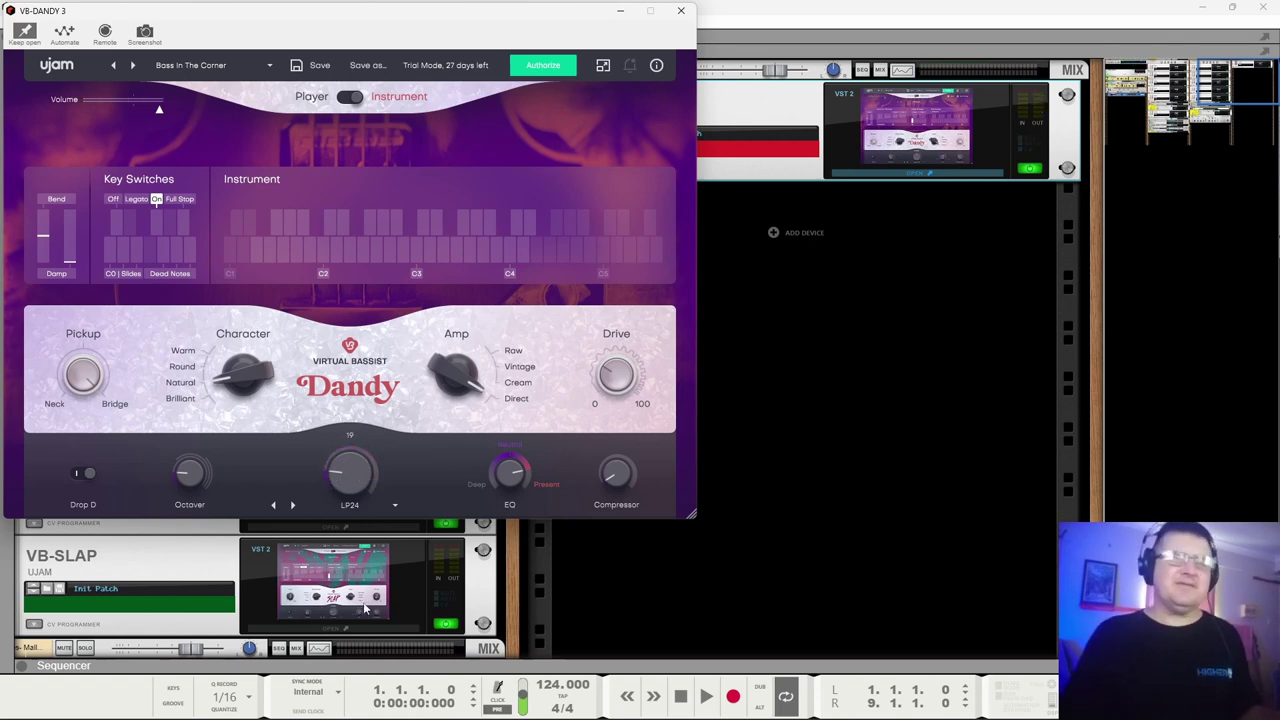
Audition the Jetplane Finisher at 73 and at a low amount, and the Chorus Finisher at 65.
{"action": "left_click", "coordinate": [293, 505]}
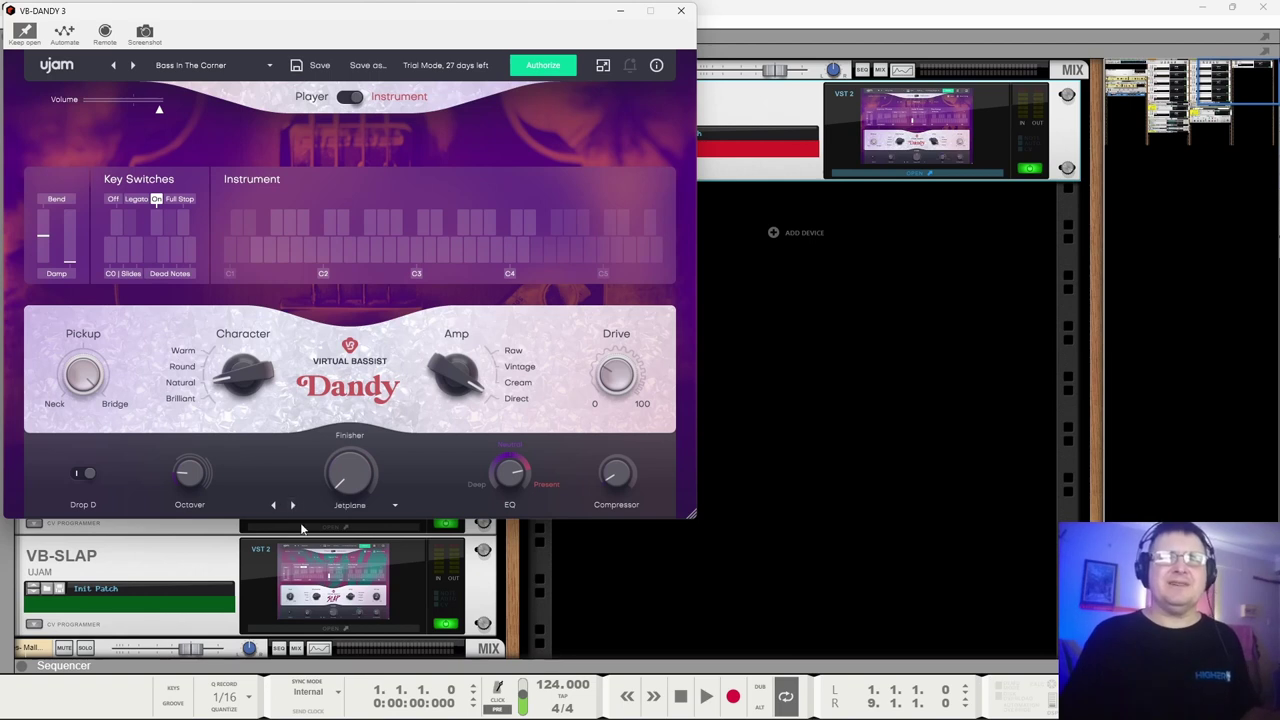
{"action": "left_click_drag", "start_coordinate": [360, 488], "coordinate": [356, 370]}
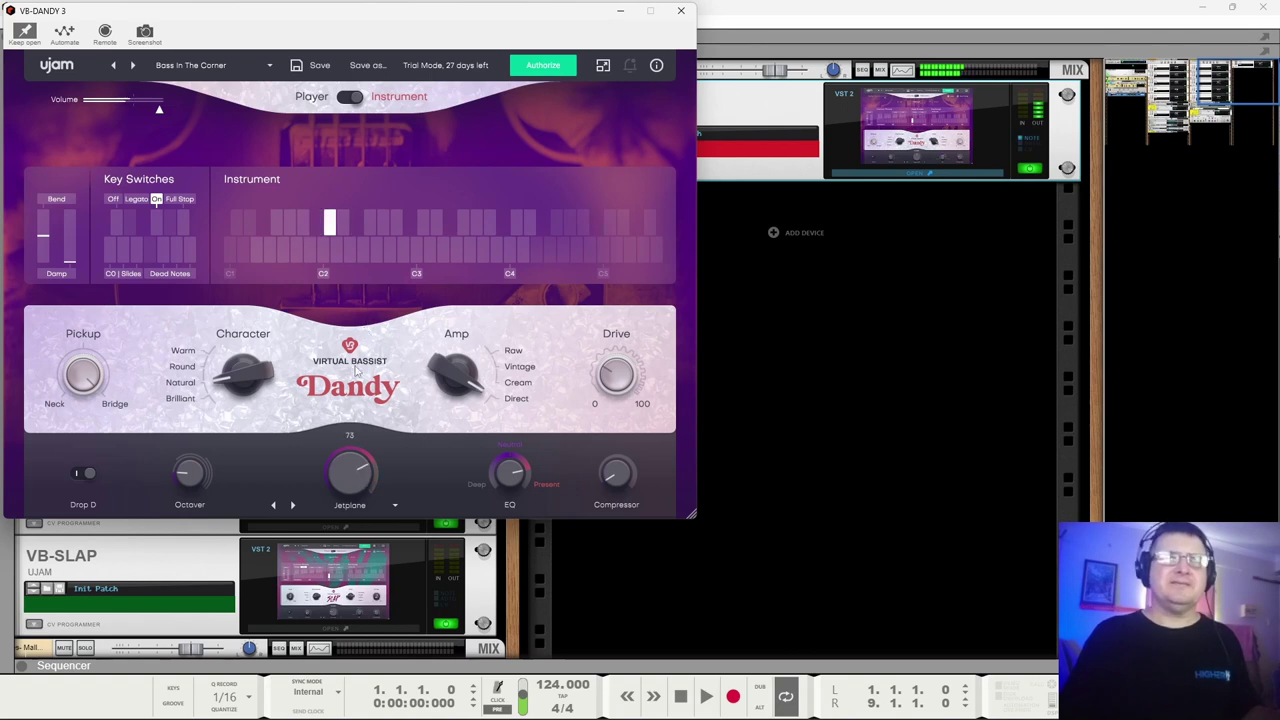
{"action": "left_click_drag", "start_coordinate": [340, 453], "coordinate": [333, 484]}
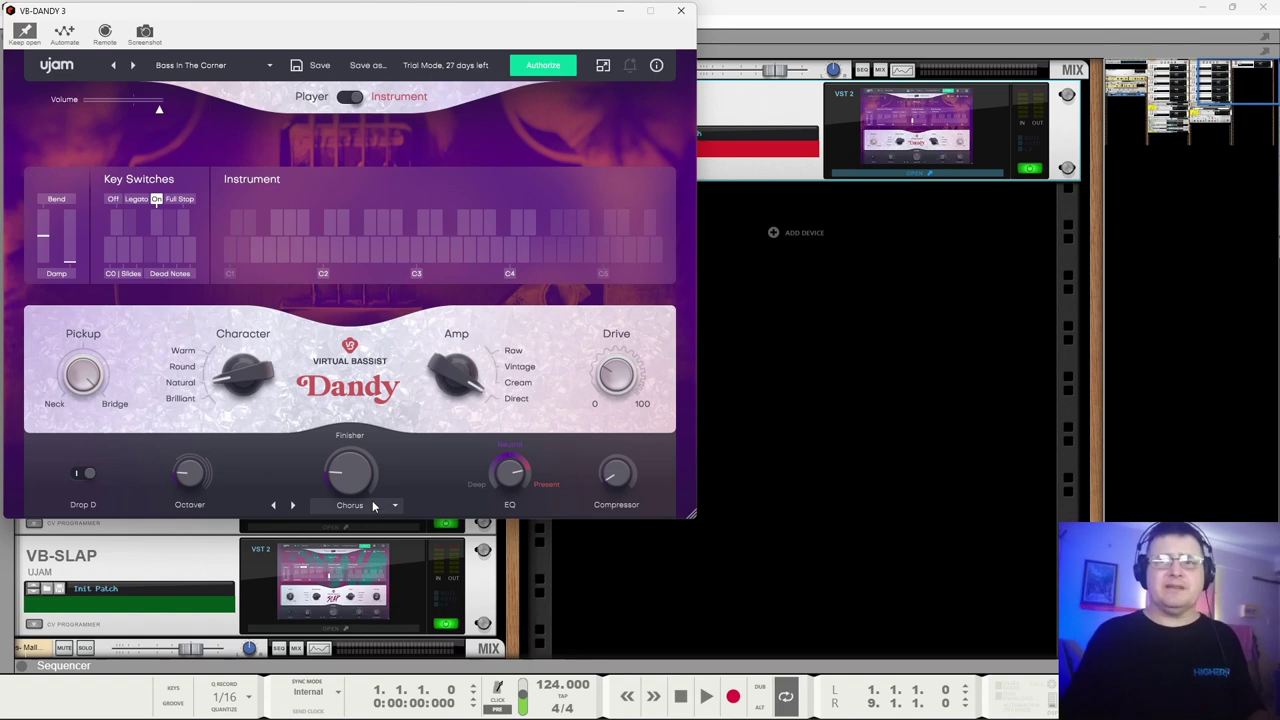
{"action": "left_click_drag", "start_coordinate": [350, 472], "coordinate": [354, 397]}
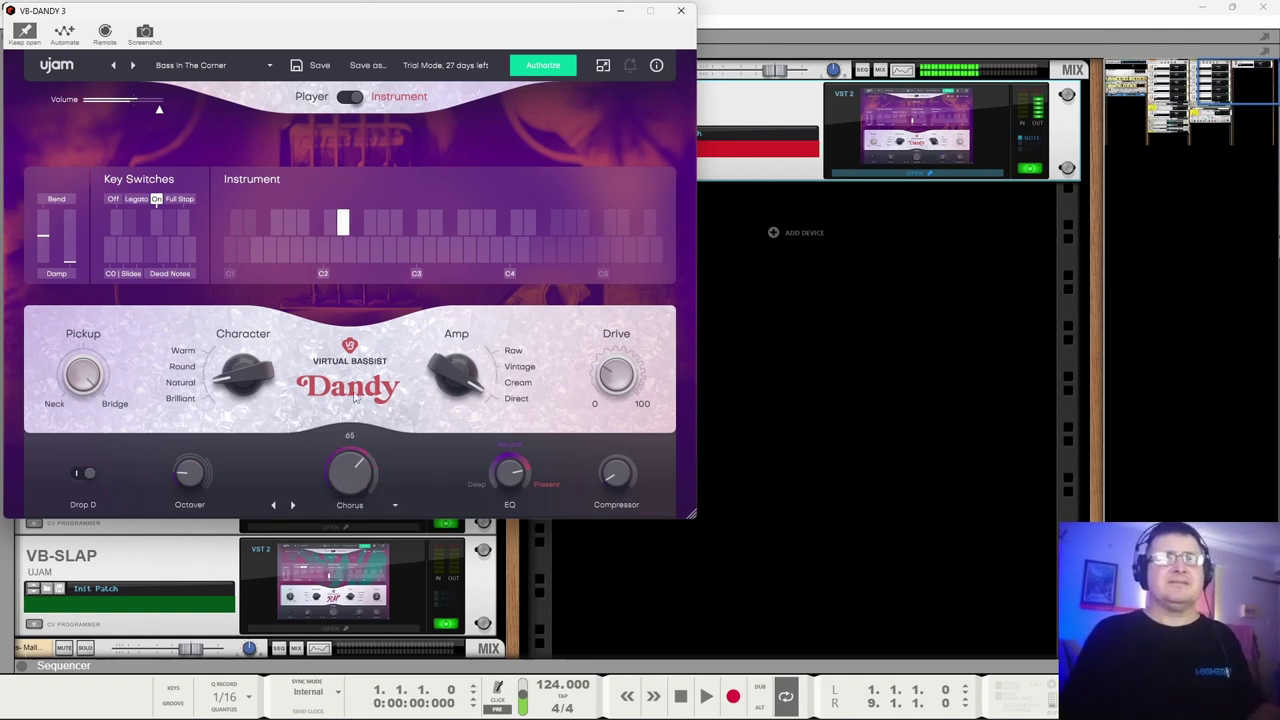
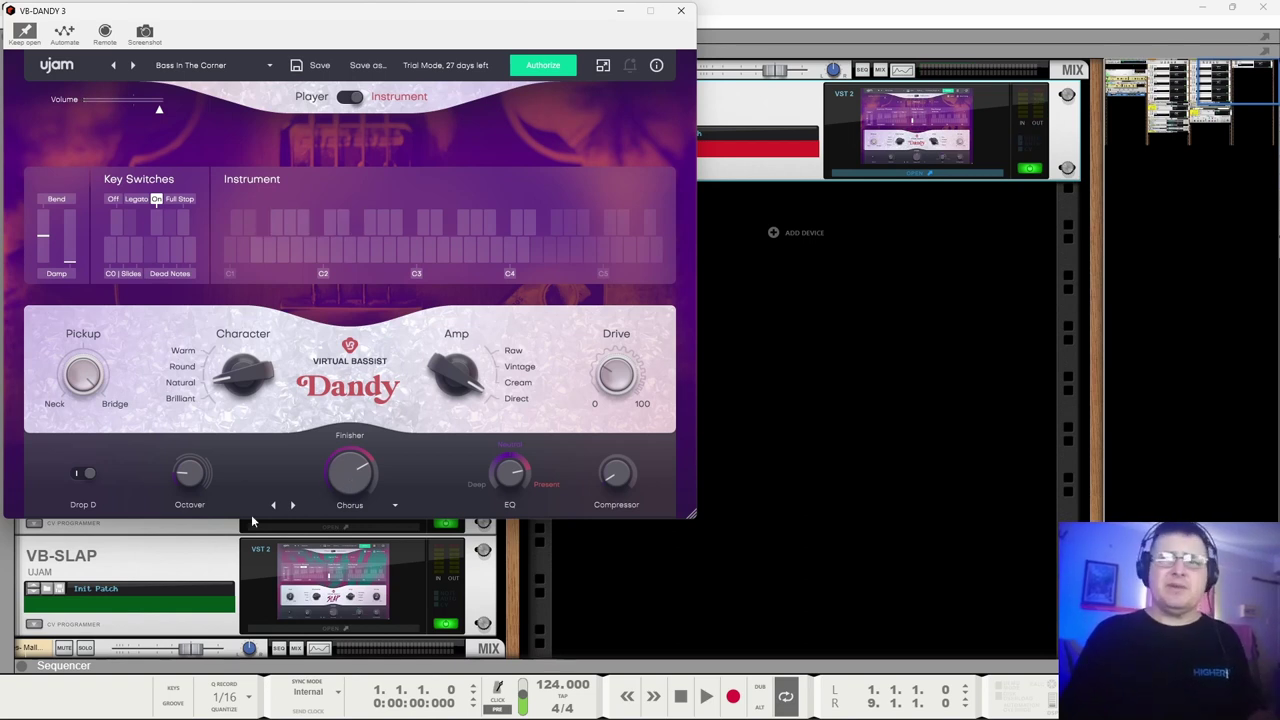
Switch the Finisher to Phaser and compare its amount at 81 and at 16 with played notes.
{"action": "left_click", "coordinate": [293, 505]}
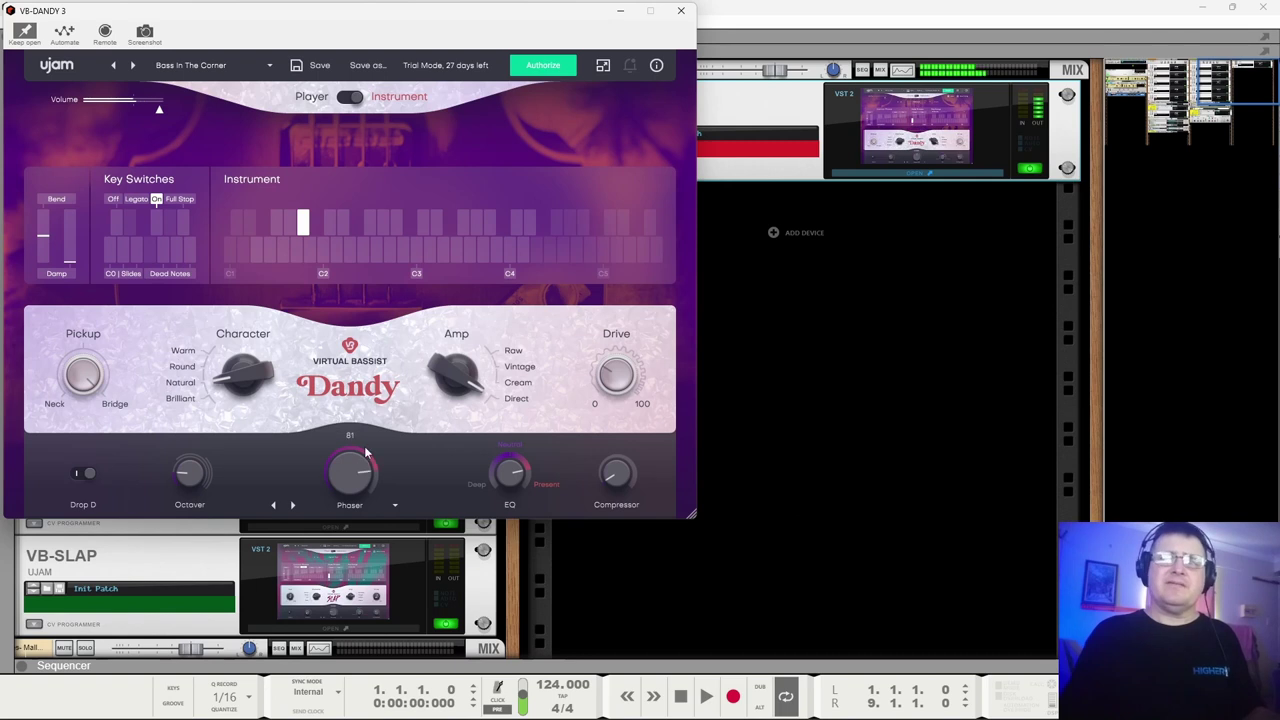
{"action": "left_click_drag", "start_coordinate": [366, 453], "coordinate": [377, 500]}
{"action": "left_click_drag", "start_coordinate": [378, 546], "coordinate": [376, 541]}
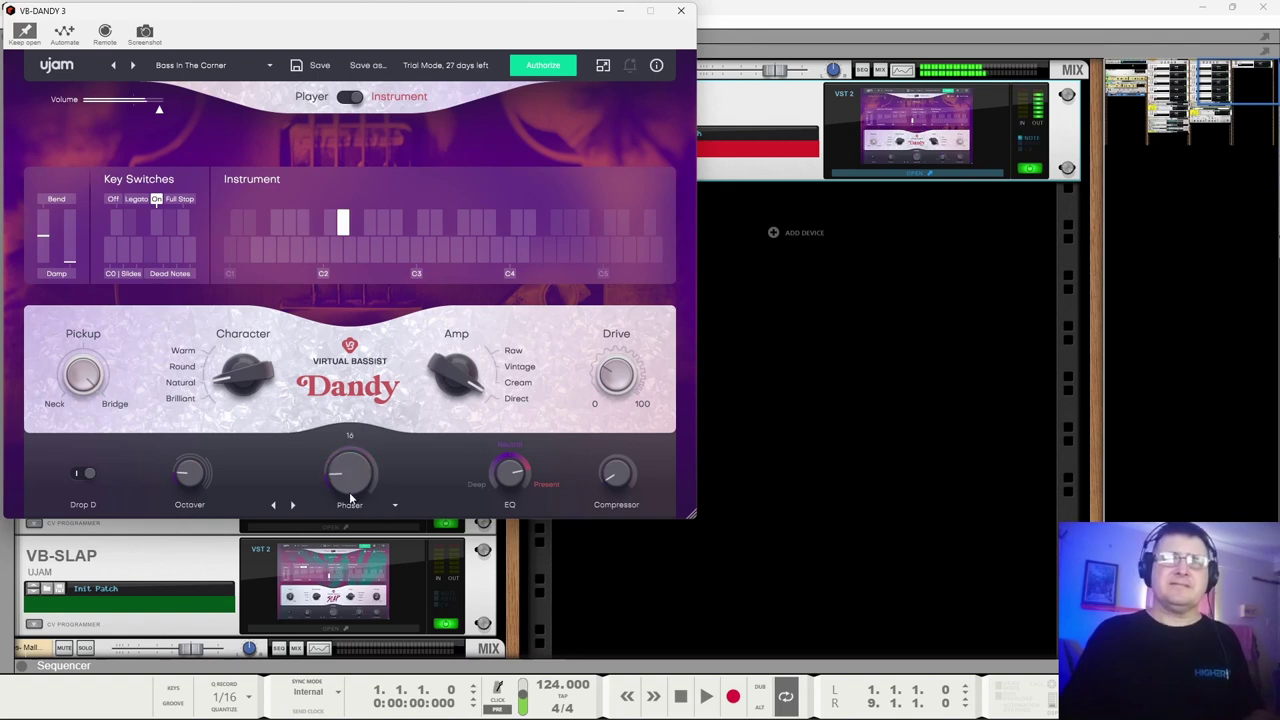
Switch the Finisher to Delay 8, raise its amount high, and lower it to just above the middle.
{"action": "left_click", "coordinate": [293, 505]}
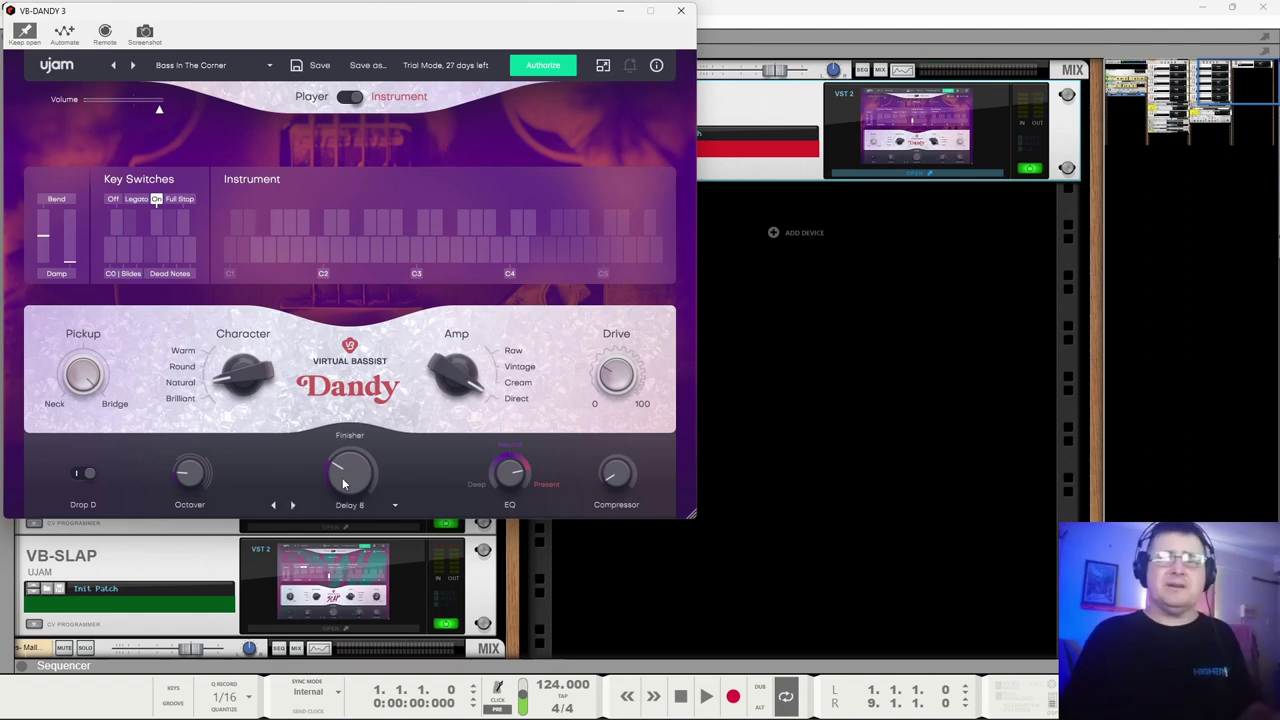
{"action": "left_click_drag", "start_coordinate": [343, 484], "coordinate": [367, 418]}
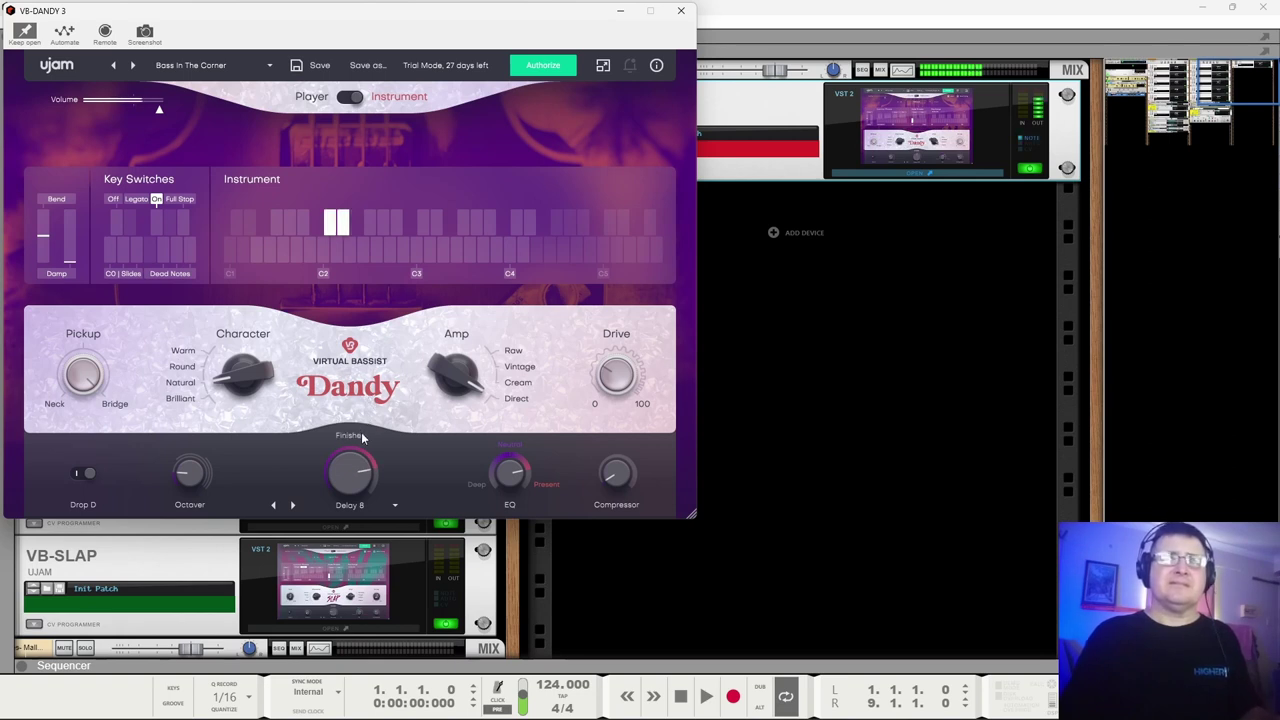
{"action": "left_click_drag", "start_coordinate": [352, 468], "coordinate": [360, 490]}
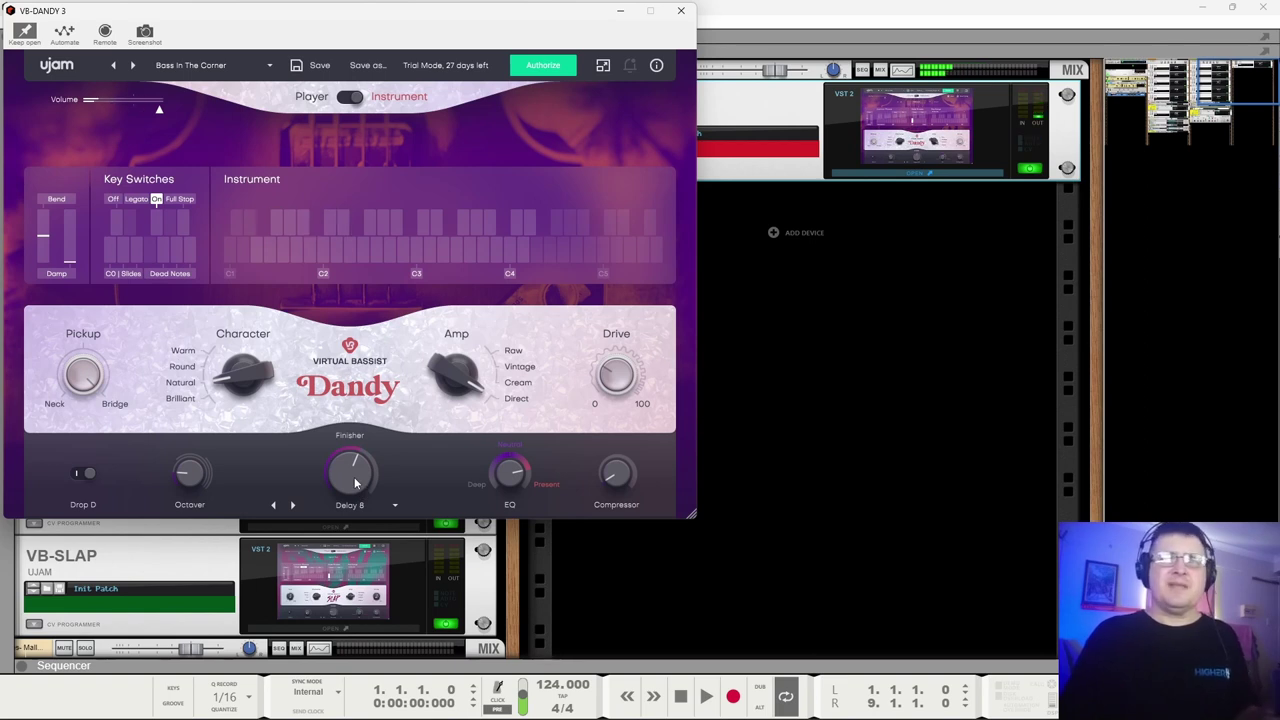
Compare the Spring Reverb and Raw2AmpRoom Finishers at different amounts, and return to Spring Reverb at a reduced amount.
{"action": "left_click", "coordinate": [292, 505]}
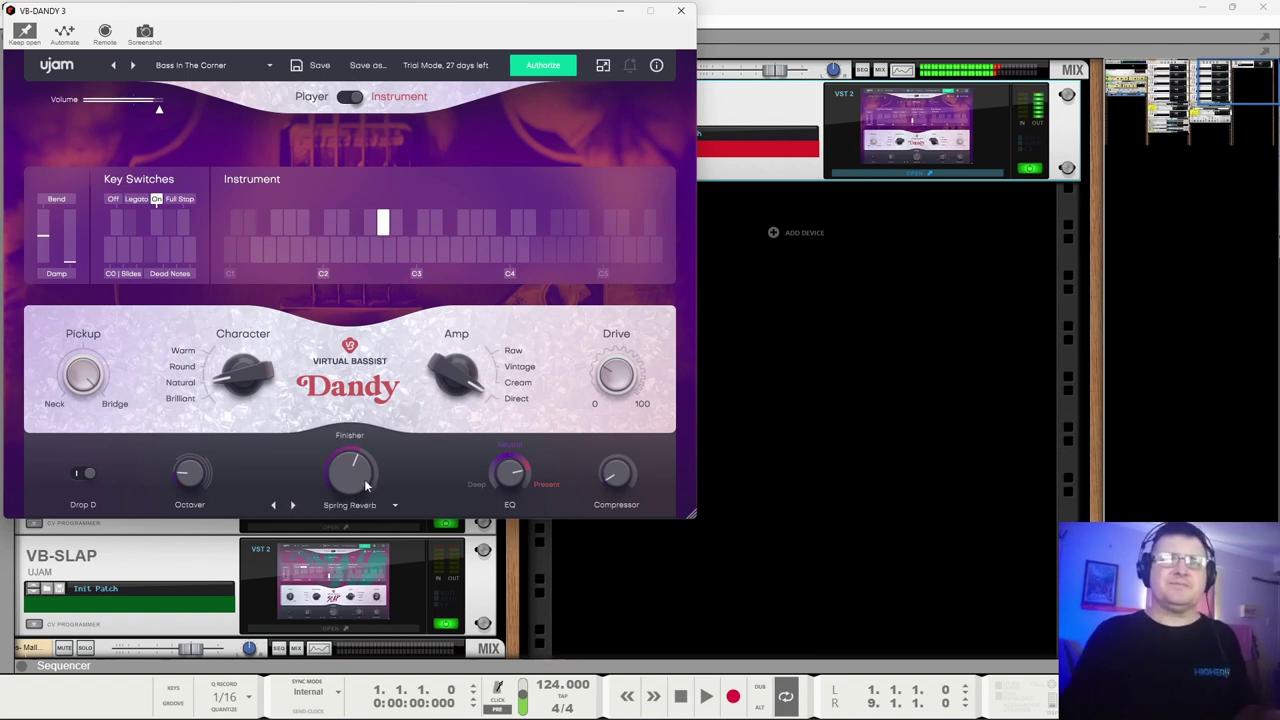
{"action": "mouse_move", "coordinate": [366, 486]}
{"action": "left_mouse_down"}
{"action": "mouse_move", "coordinate": [368, 555]}
{"action": "mouse_move", "coordinate": [366, 376]}
{"action": "mouse_move", "coordinate": [350, 488]}
{"action": "left_mouse_up"}
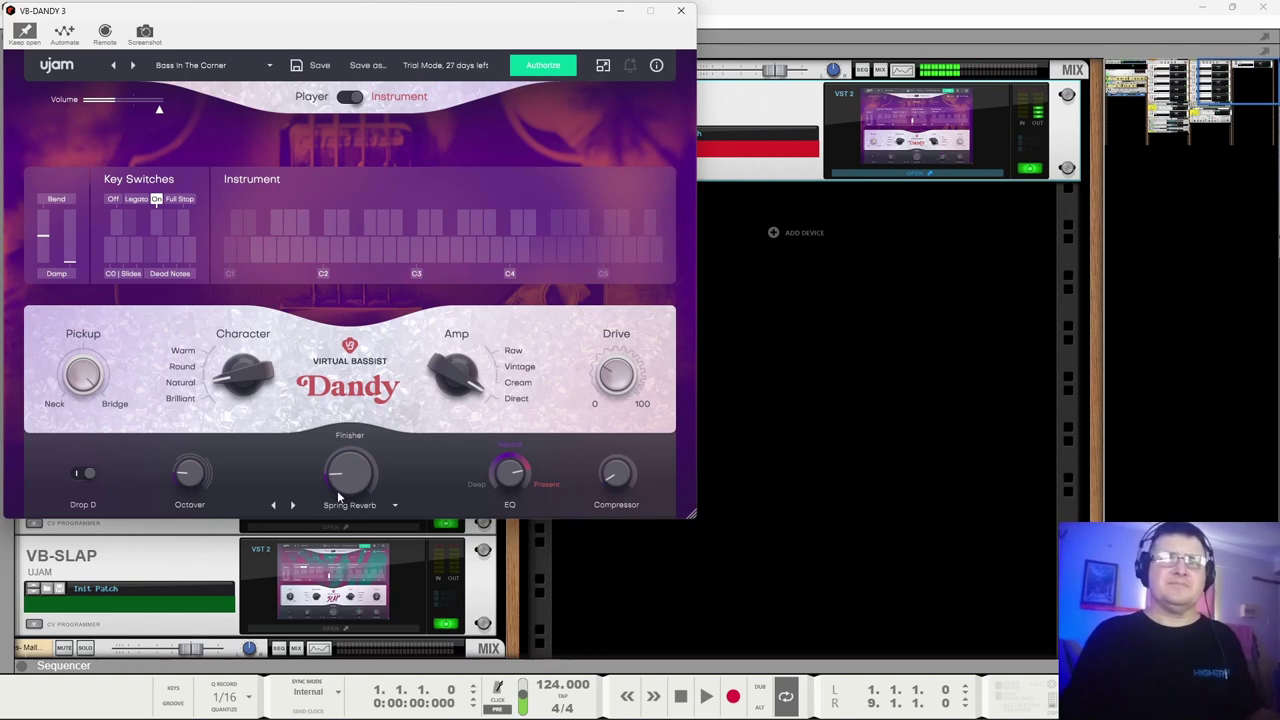
{"action": "left_click", "coordinate": [292, 505]}
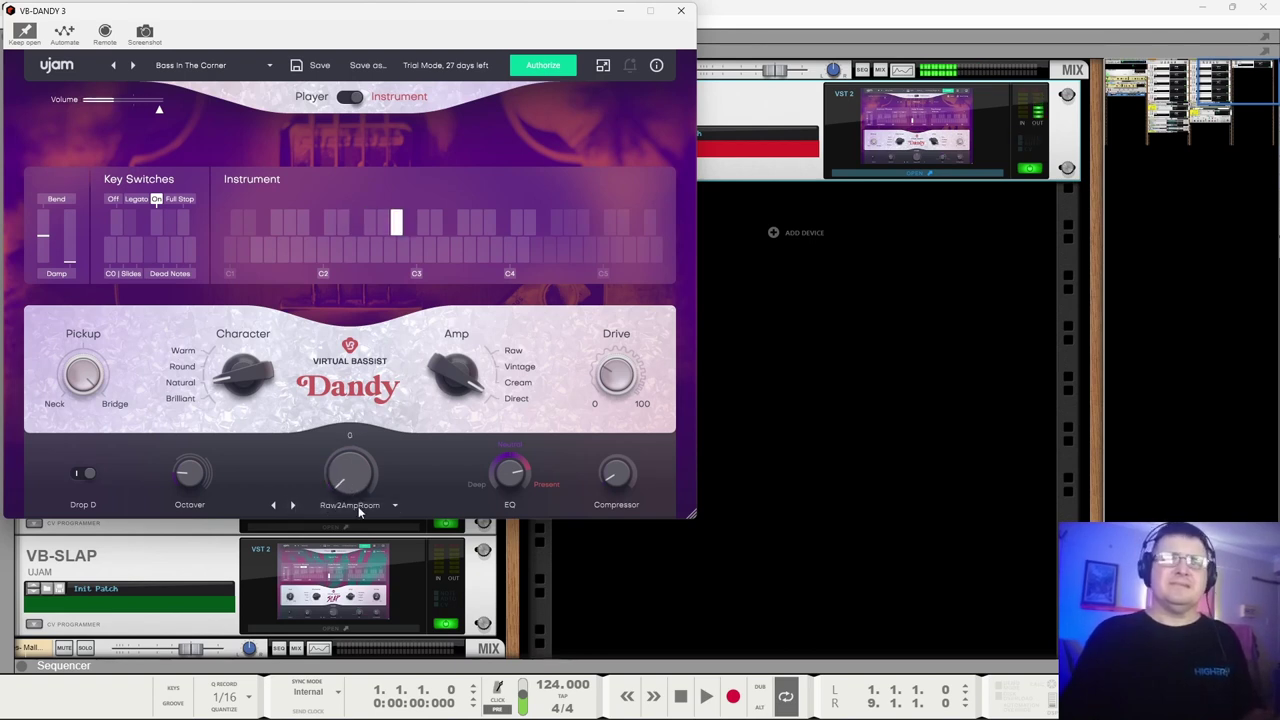
{"action": "left_click_drag", "start_coordinate": [365, 477], "coordinate": [371, 415]}
{"action": "left_click", "coordinate": [273, 506]}
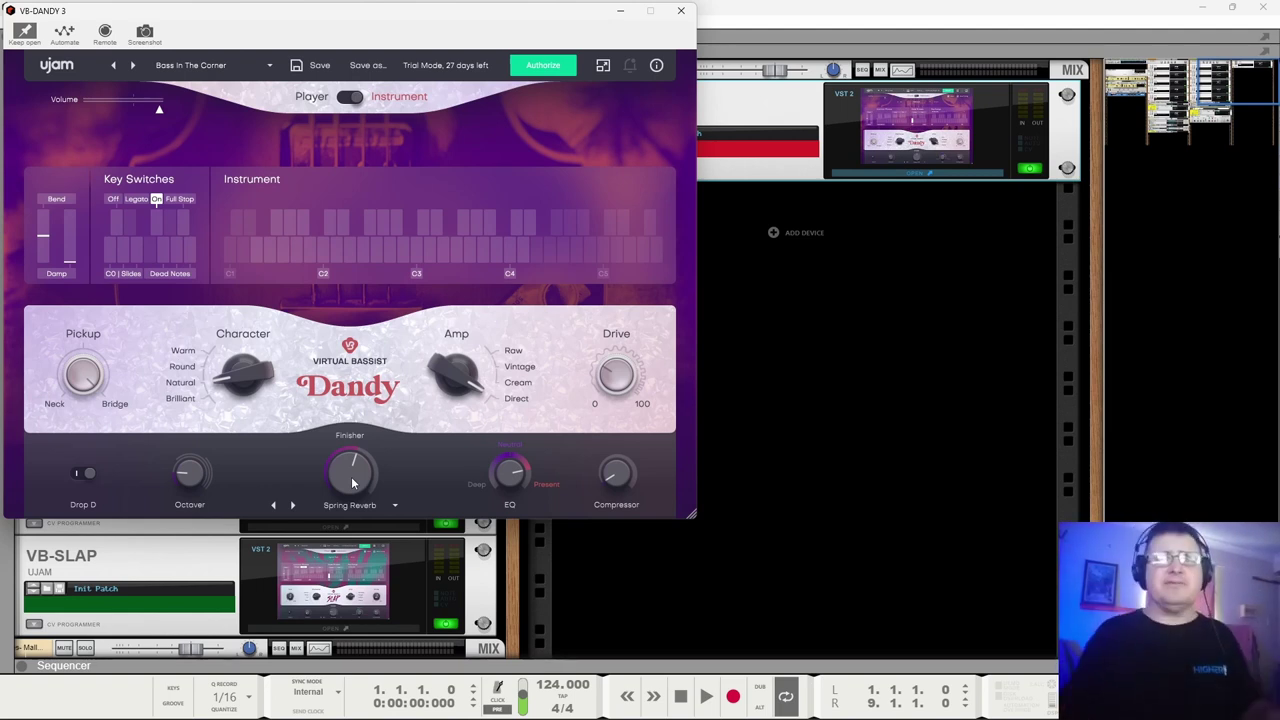
{"action": "left_click_drag", "start_coordinate": [352, 483], "coordinate": [363, 527]}
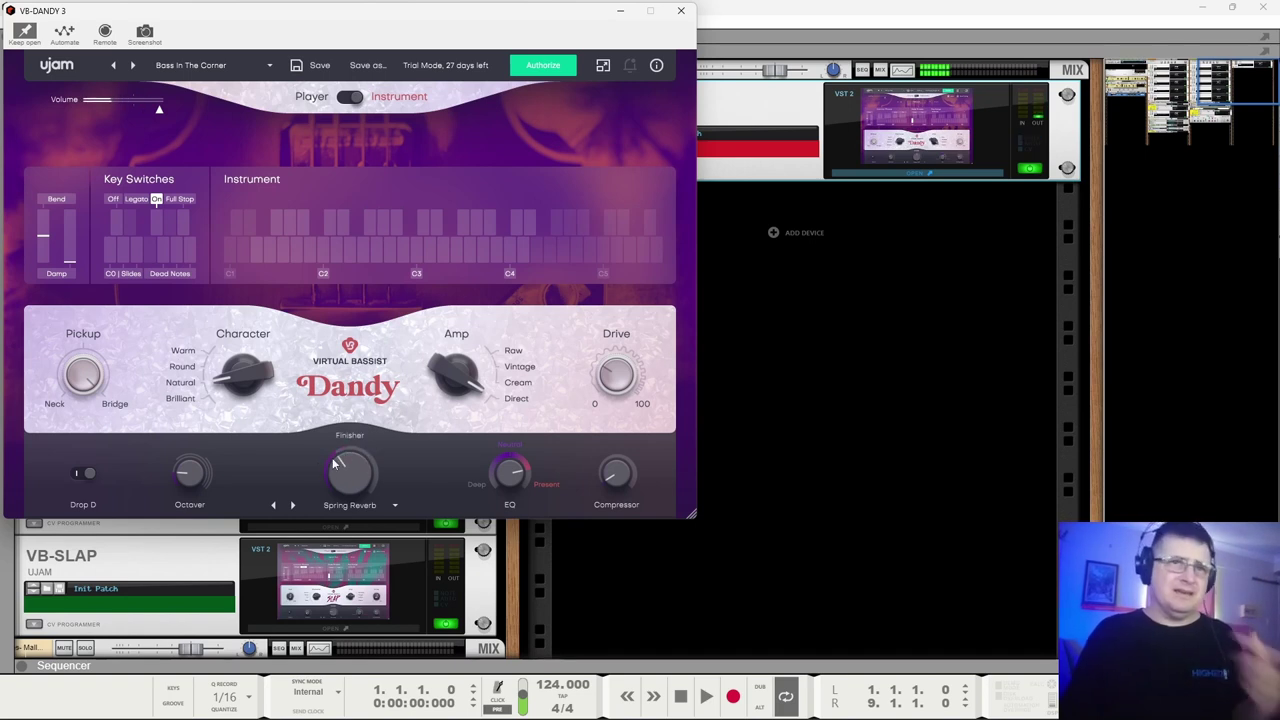
Switch the Finisher to Raw2AmpRoom and compare its maximum with a low amount while playing notes.
{"action": "left_click", "coordinate": [292, 504]}
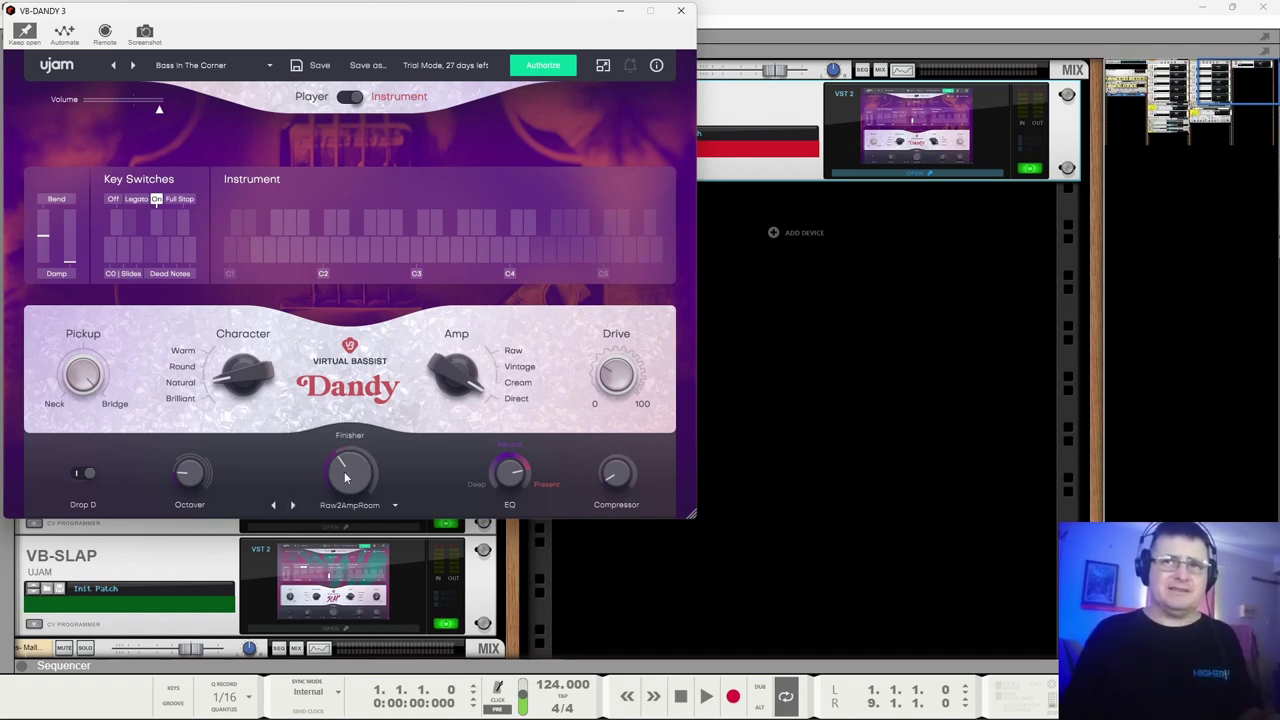
{"action": "left_click_drag", "start_coordinate": [345, 477], "coordinate": [363, 368]}
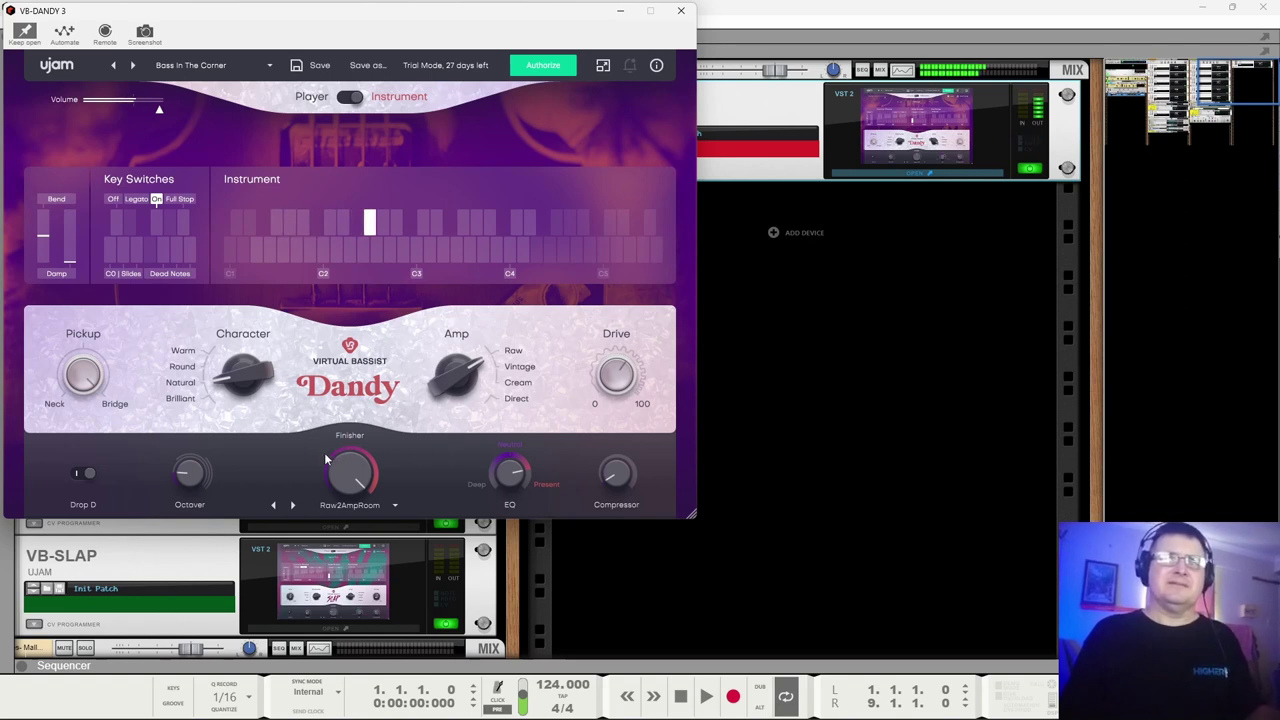
{"action": "left_click_drag", "start_coordinate": [325, 452], "coordinate": [370, 588]}
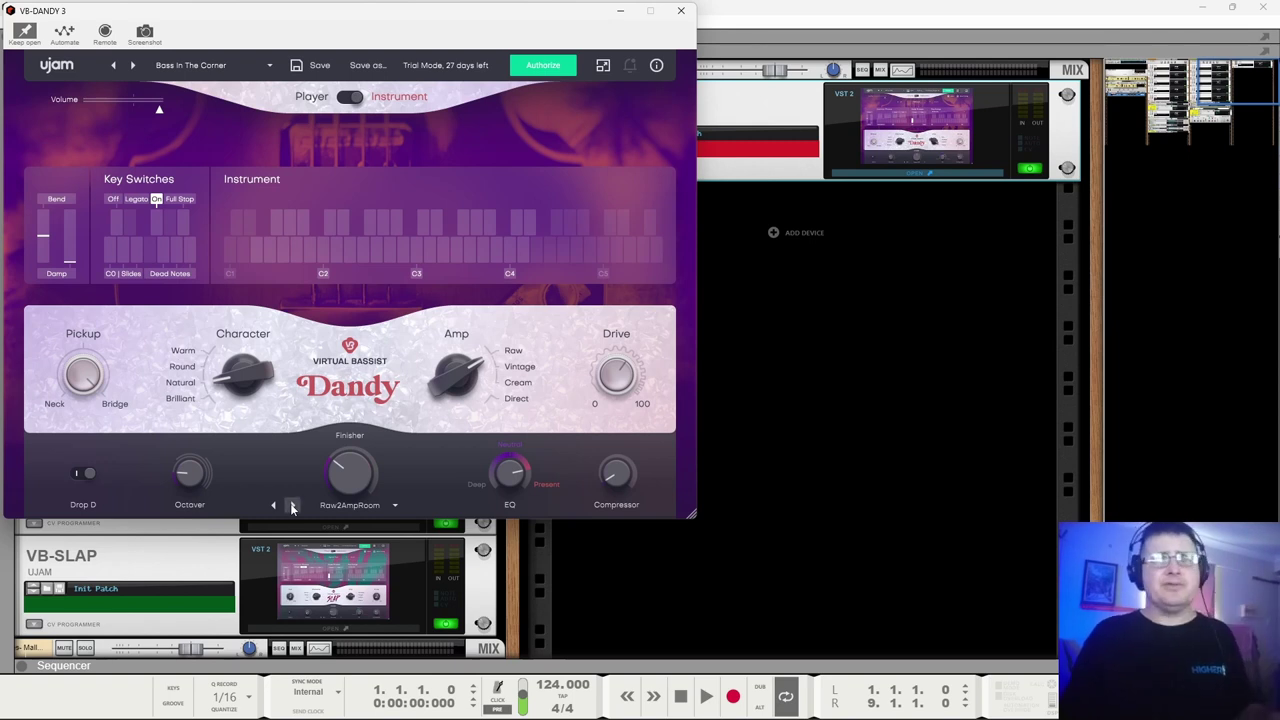
Switch the Finisher to Grittify and vary its amount with played notes, leaving it slightly below the middle.
{"action": "left_click", "coordinate": [292, 507]}
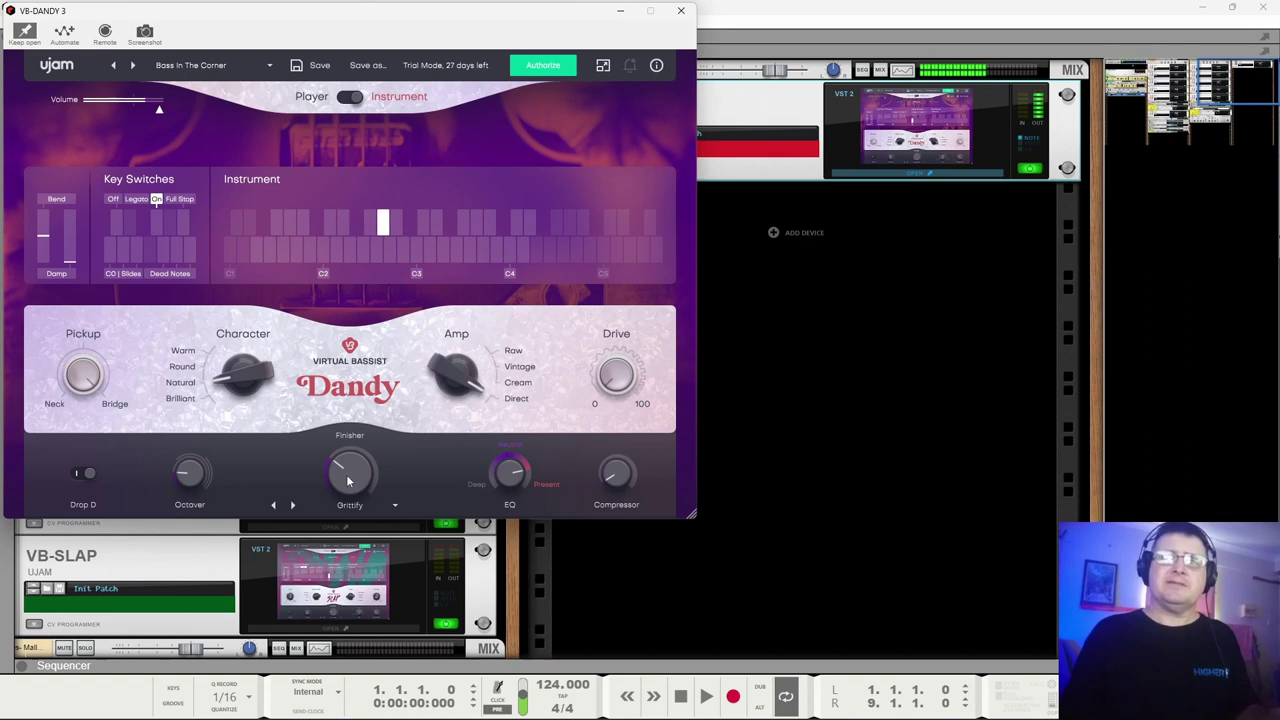
{"action": "left_click_drag", "start_coordinate": [350, 472], "coordinate": [362, 577]}
{"action": "left_click_drag", "start_coordinate": [376, 430], "coordinate": [372, 445]}
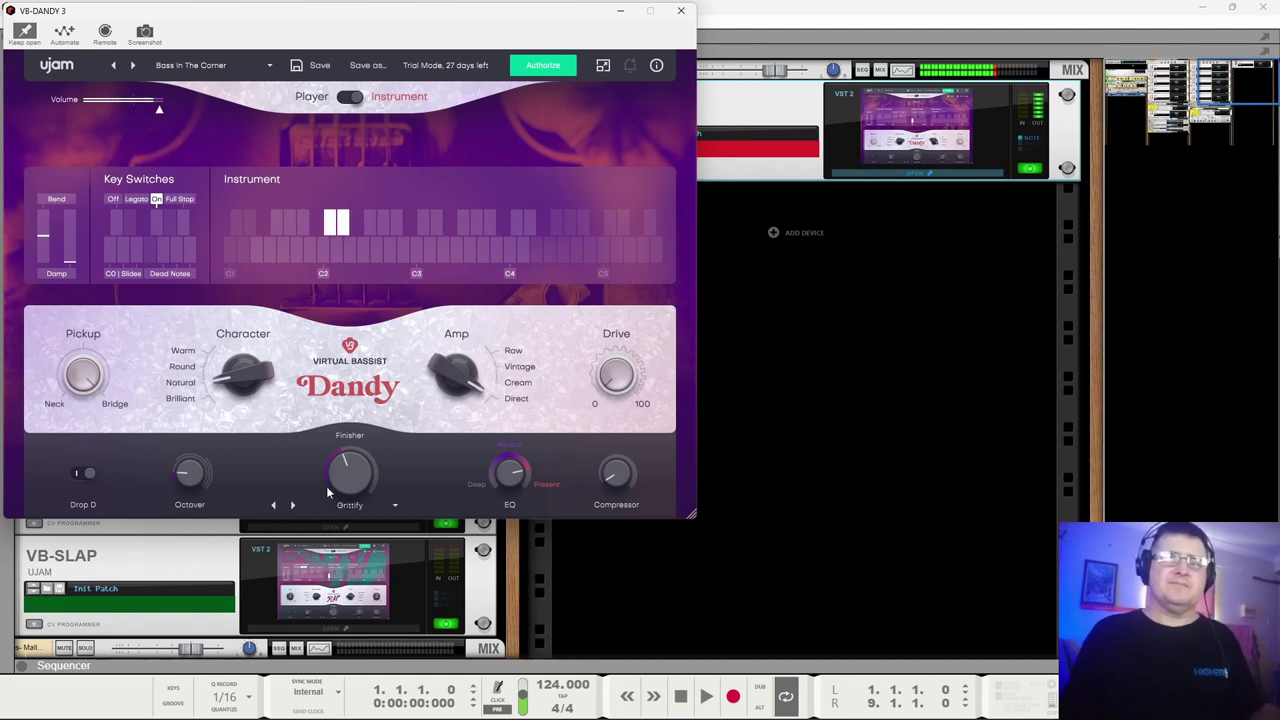
Compare Grittify at zero and a low amount, and audition the Pump & Crush Finisher before setting the Finisher to OFF.
{"action": "left_click_drag", "start_coordinate": [348, 478], "coordinate": [360, 483]}
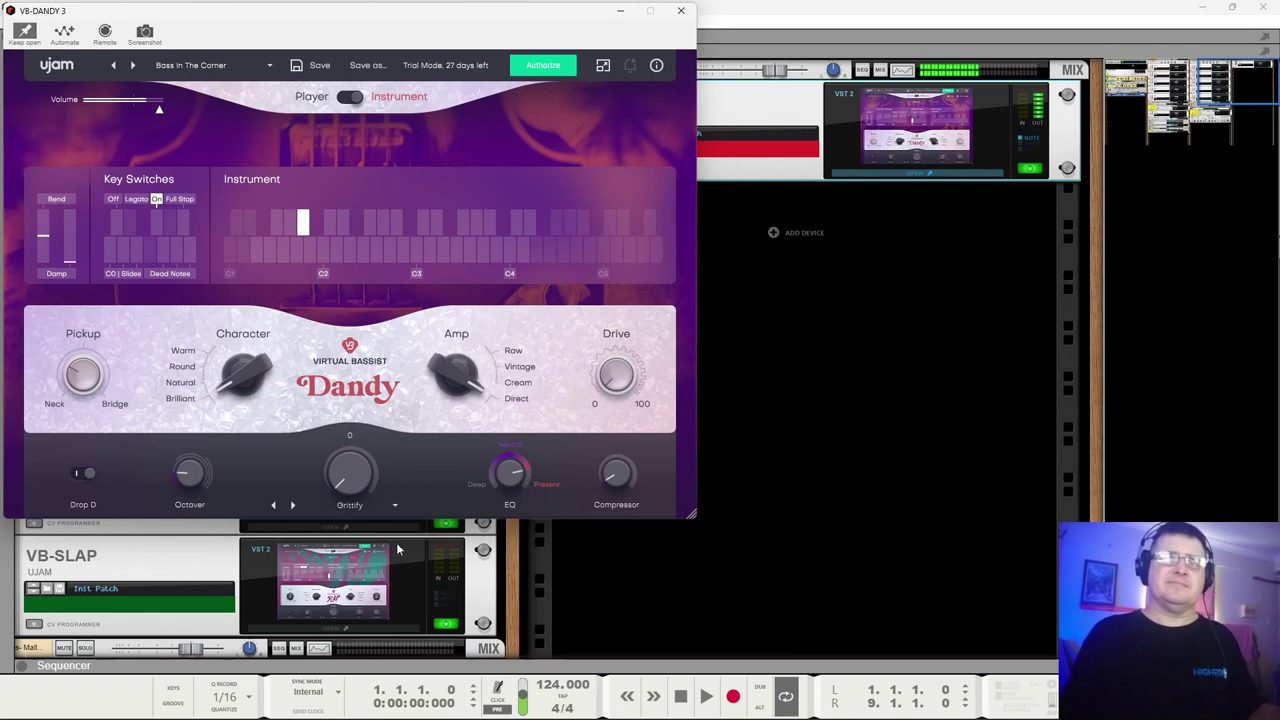
{"action": "left_click_drag", "start_coordinate": [360, 474], "coordinate": [353, 527]}
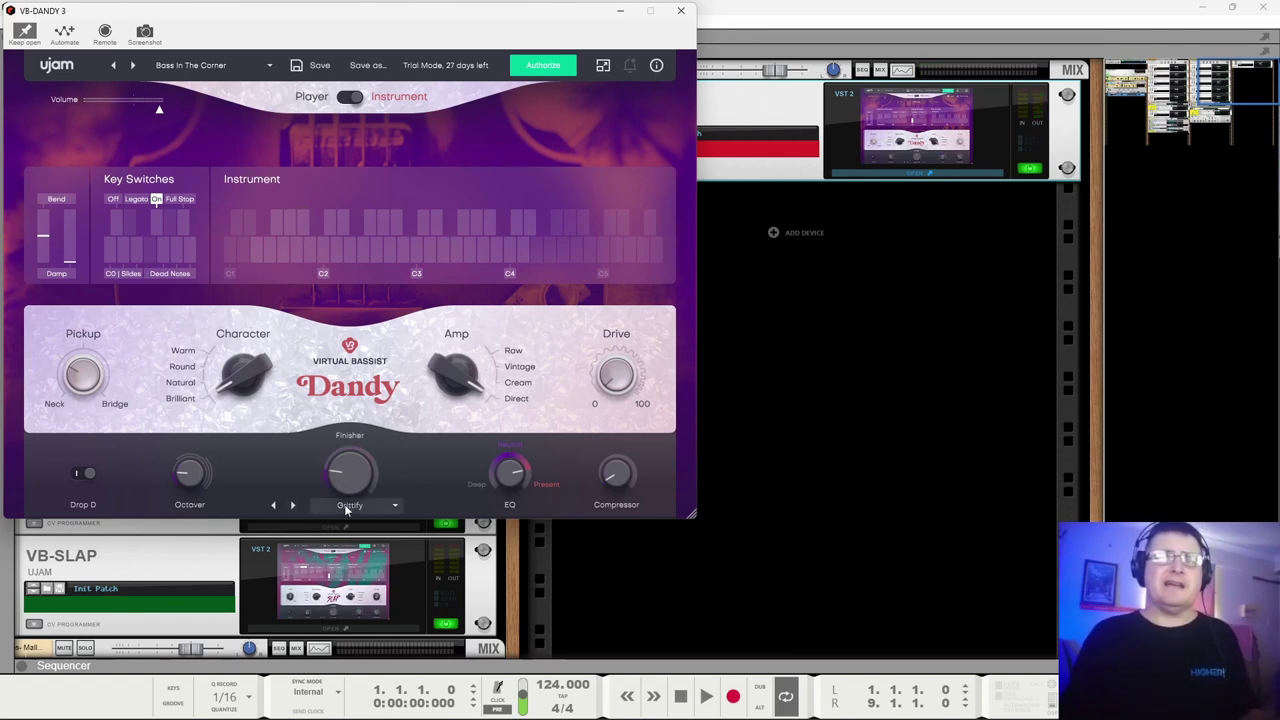
{"action": "left_click", "coordinate": [292, 505]}
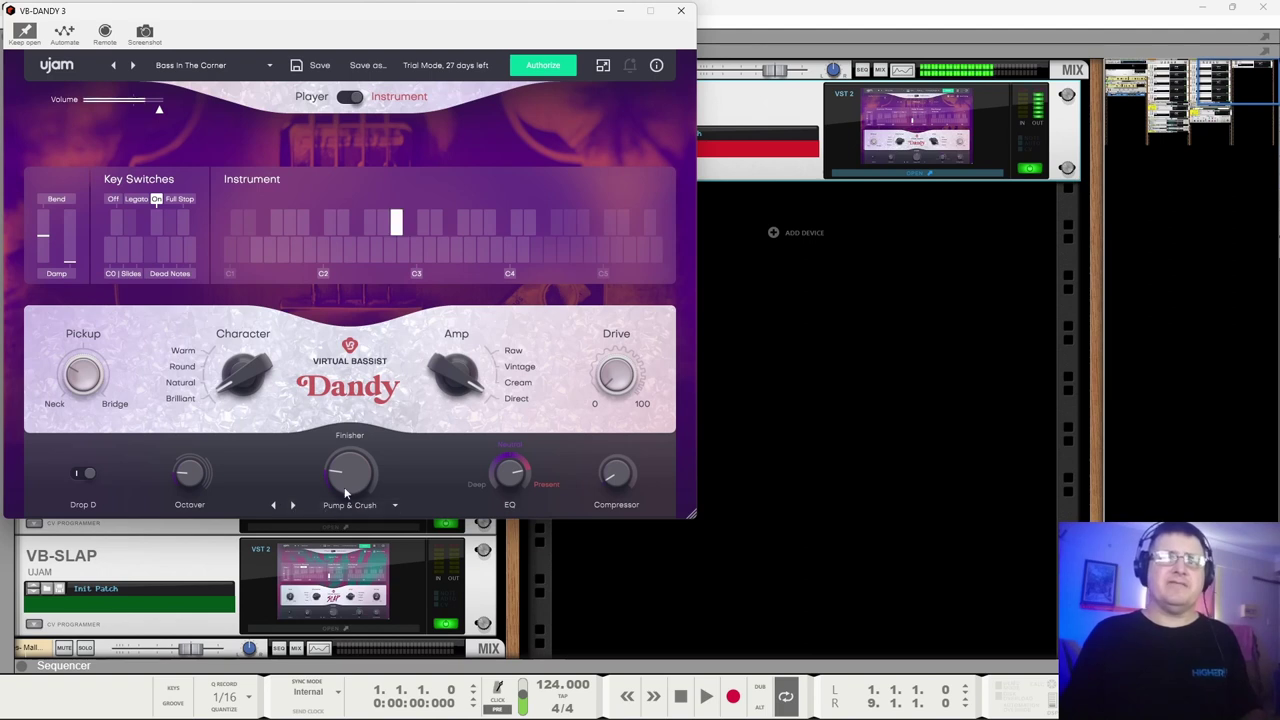
{"action": "mouse_move", "coordinate": [349, 482]}
{"action": "left_mouse_down"}
{"action": "mouse_move", "coordinate": [351, 502]}
{"action": "mouse_move", "coordinate": [354, 478]}
{"action": "left_mouse_up"}
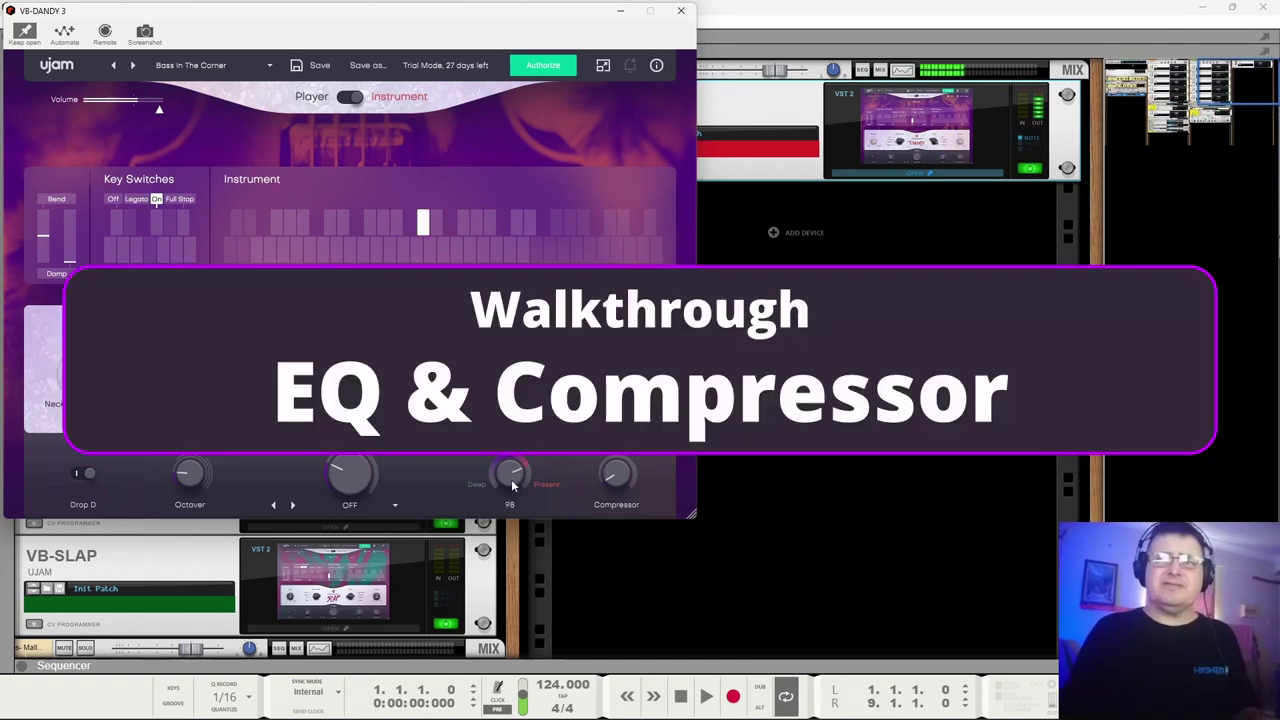
Sweep the EQ between fully Deep and Present while playing notes, and leave it at Neutral.
{"action": "left_click_drag", "start_coordinate": [513, 476], "coordinate": [513, 524]}
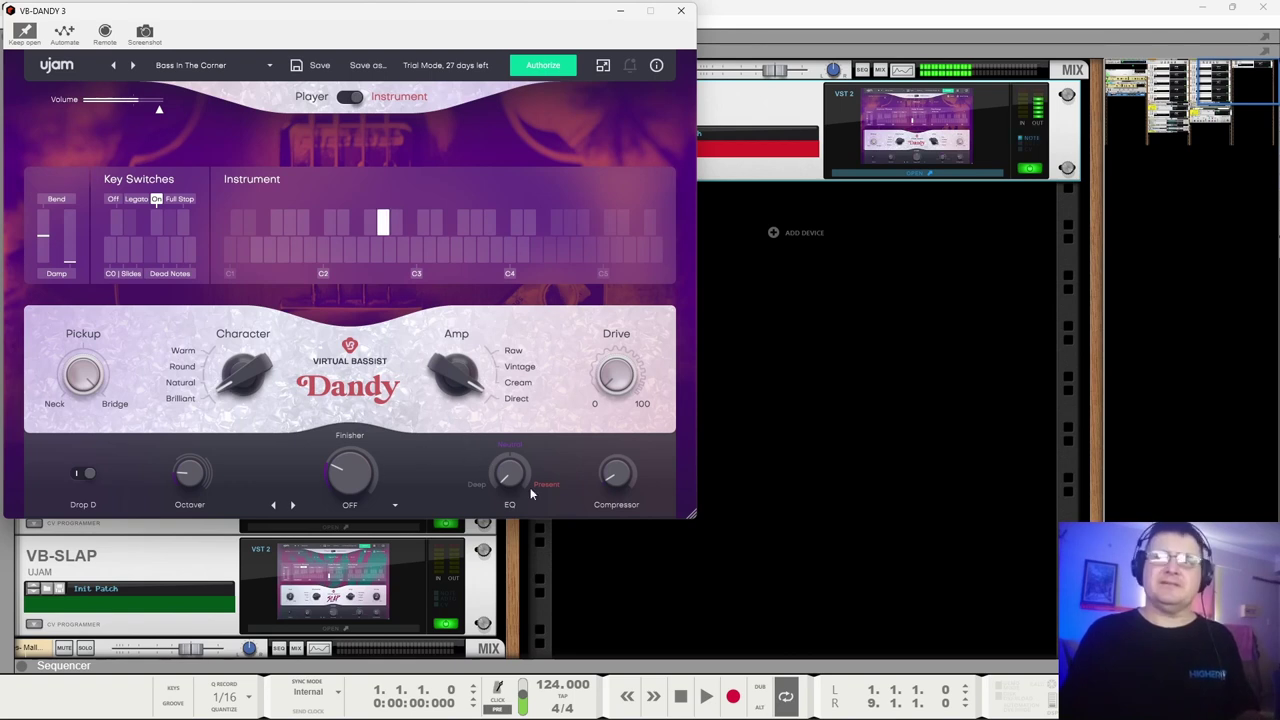
{"action": "left_click_drag", "start_coordinate": [531, 493], "coordinate": [531, 308]}
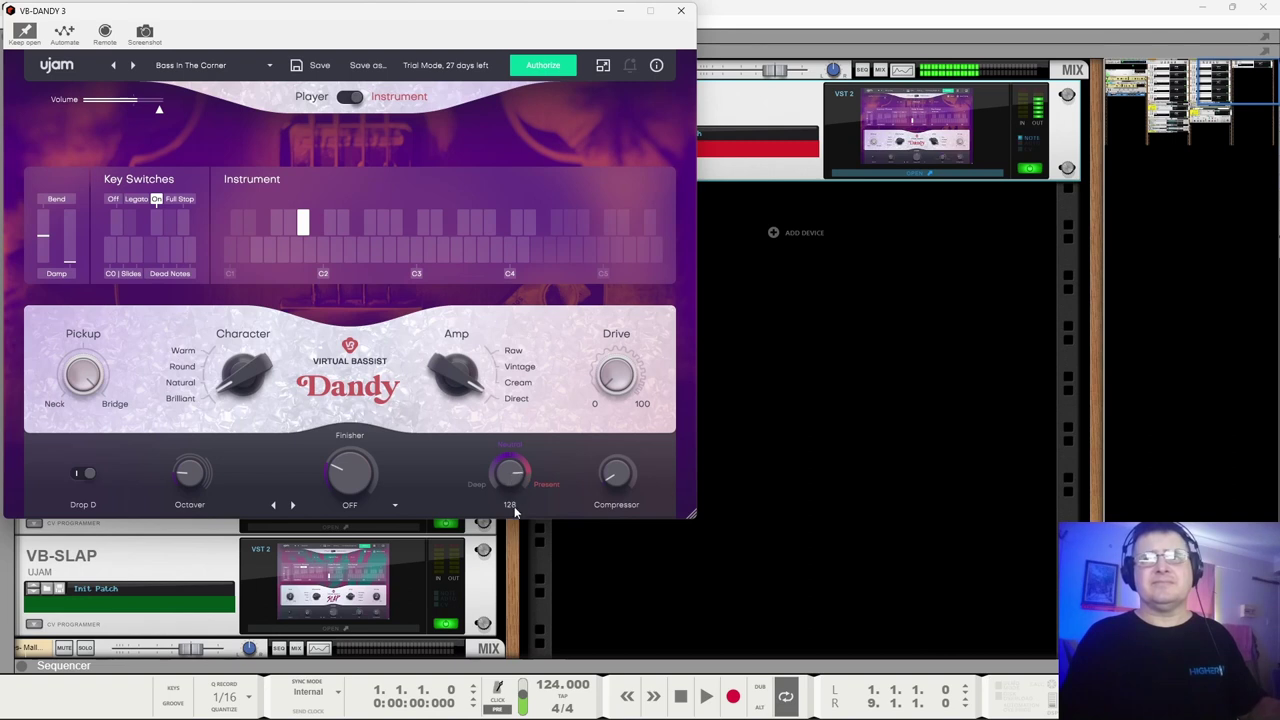
{"action": "left_click_drag", "start_coordinate": [515, 506], "coordinate": [522, 651]}
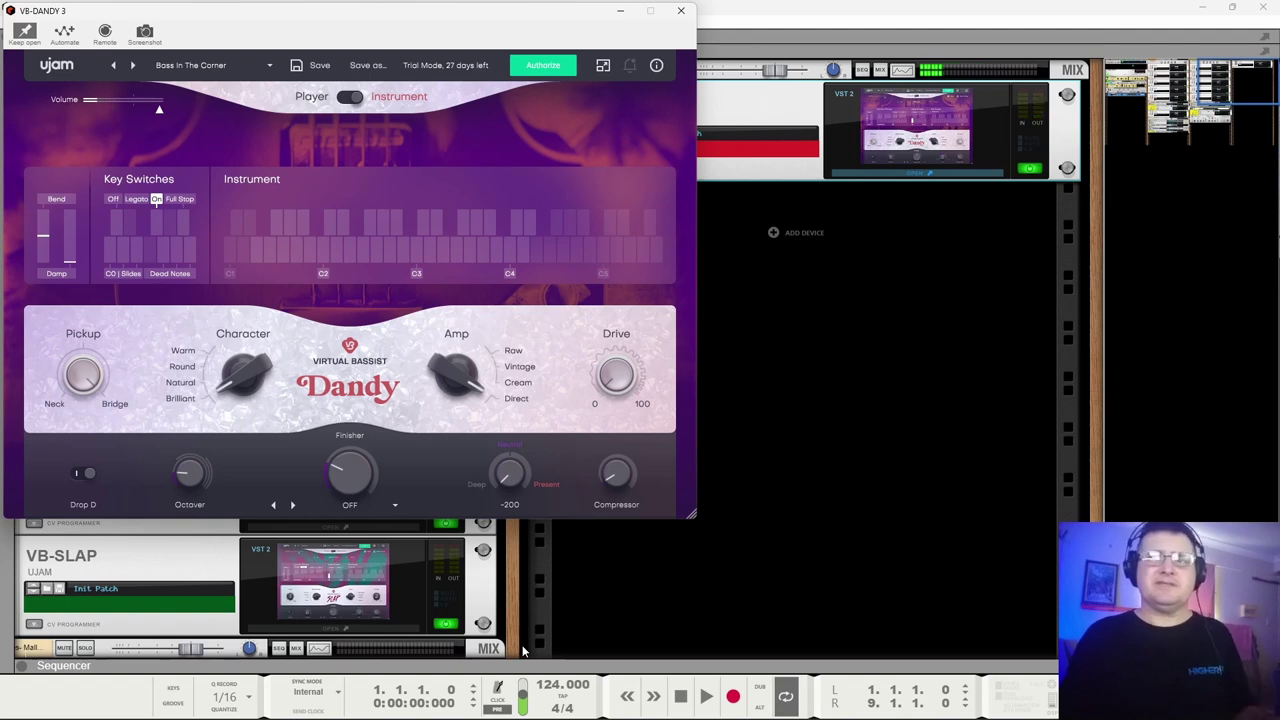
{"action": "left_click_drag", "start_coordinate": [522, 651], "coordinate": [535, 500]}
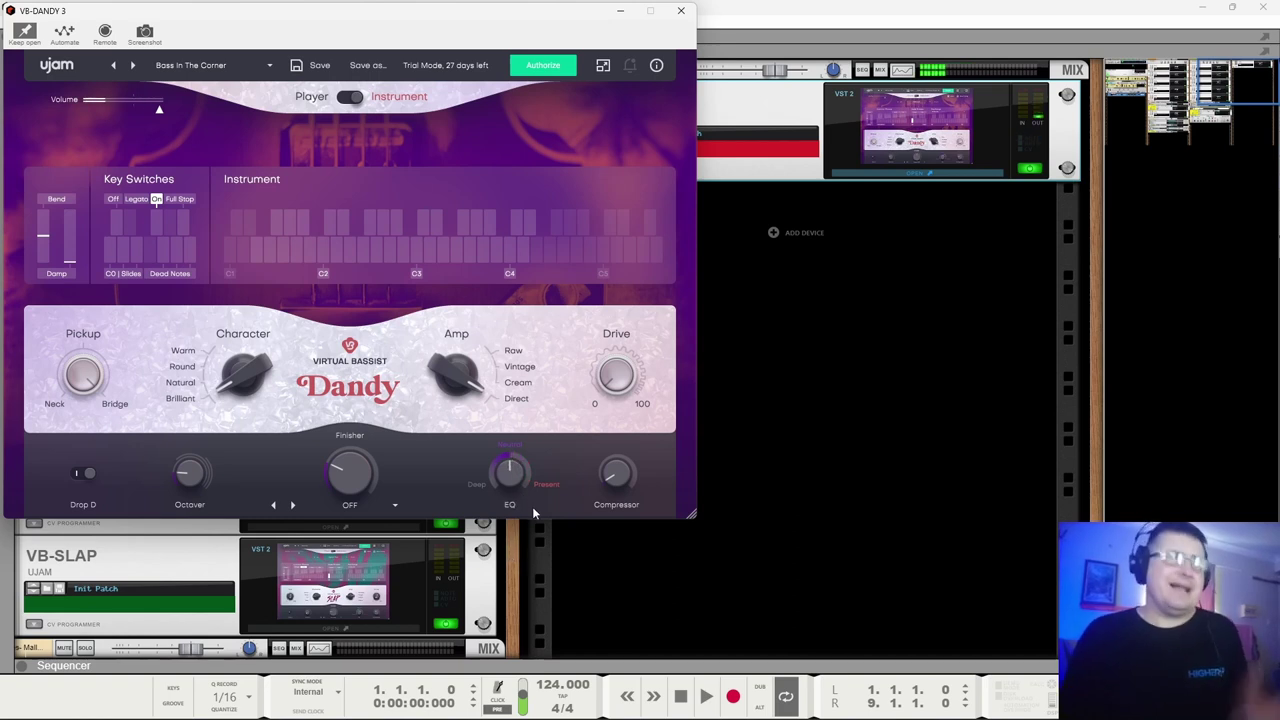
Compare high and minimum Compressor amounts while playing notes, leave it at zero, and close the plugin window.
{"action": "left_click_drag", "start_coordinate": [621, 476], "coordinate": [600, 400]}
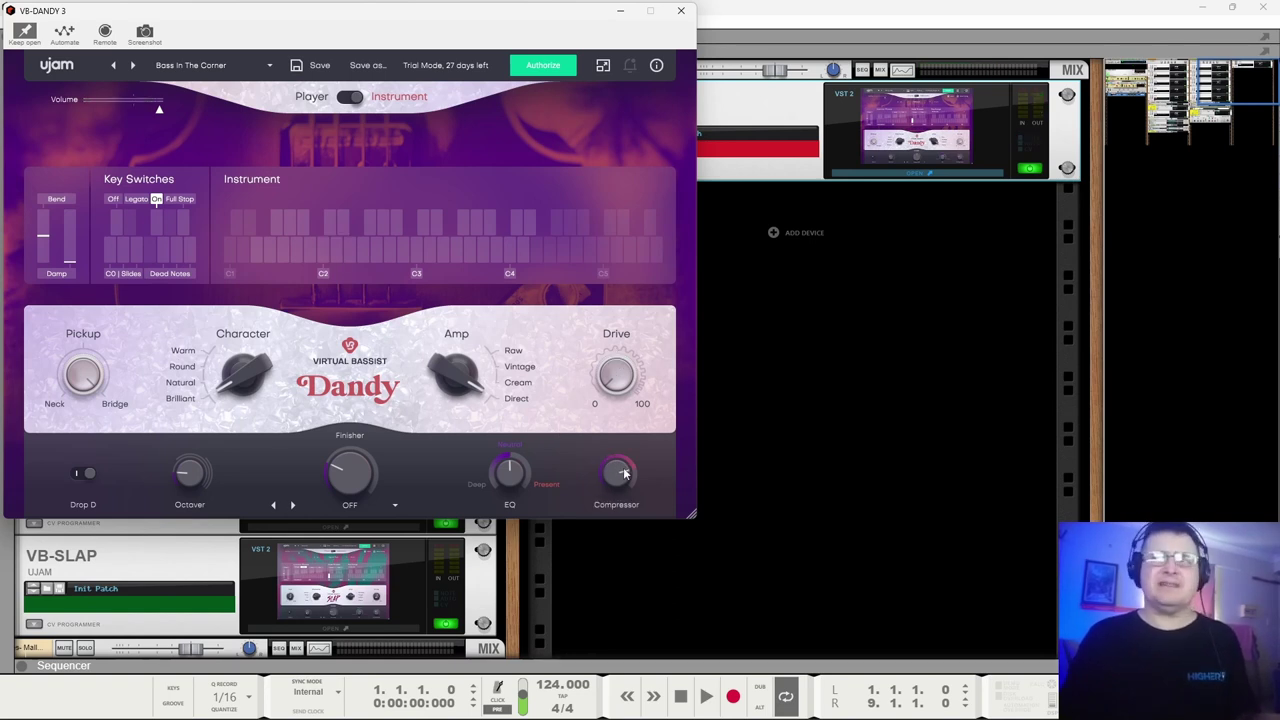
{"action": "left_click_drag", "start_coordinate": [624, 474], "coordinate": [650, 622]}
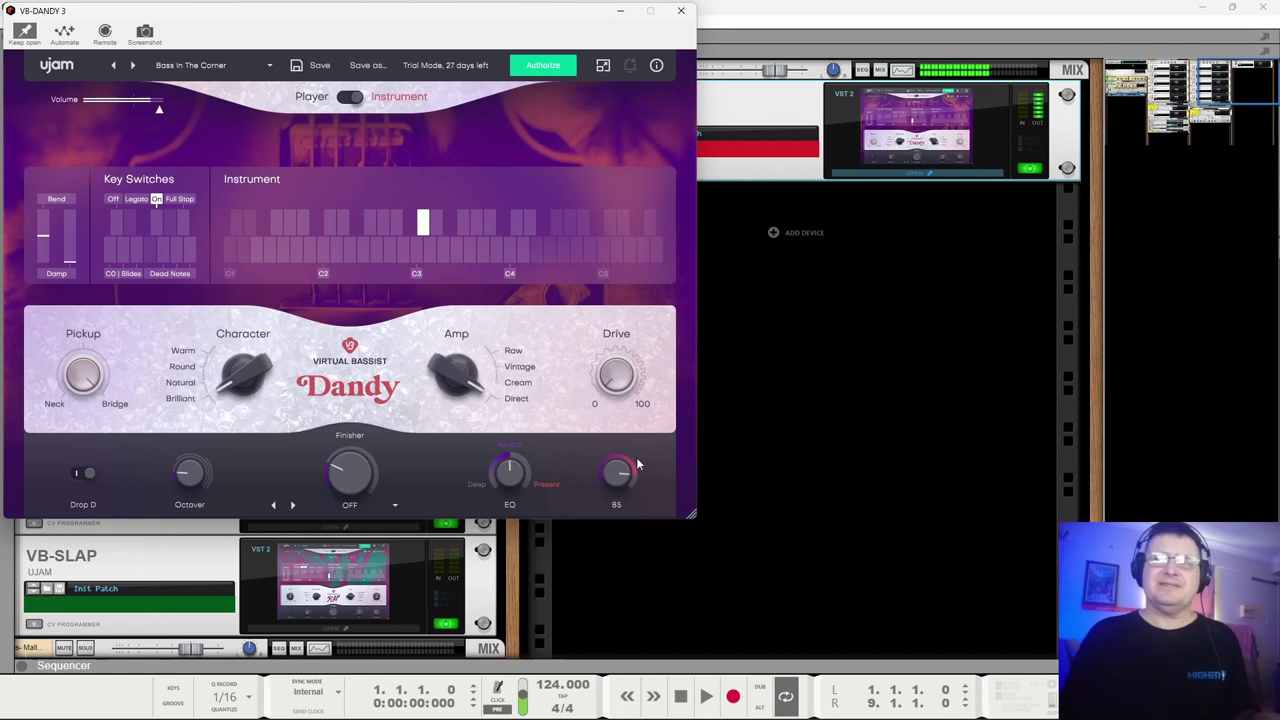
{"action": "left_click_drag", "start_coordinate": [625, 476], "coordinate": [650, 615]}
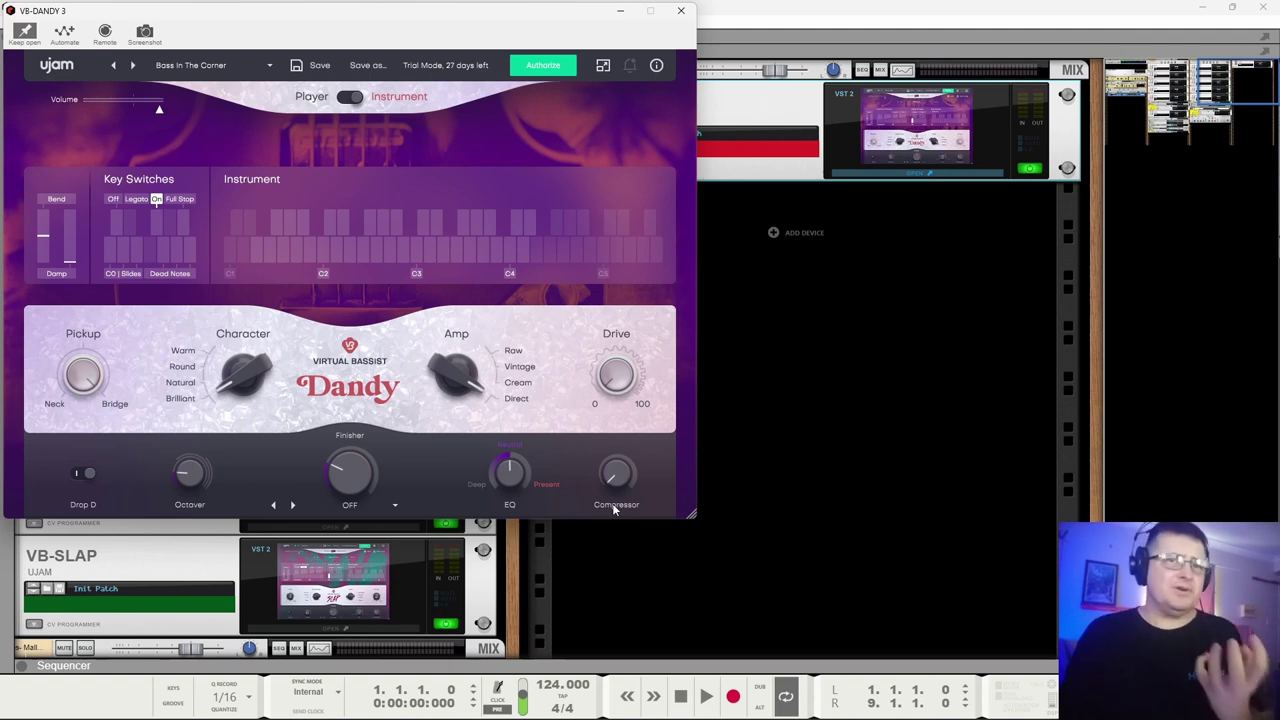
{"action": "left_click", "coordinate": [681, 10]}
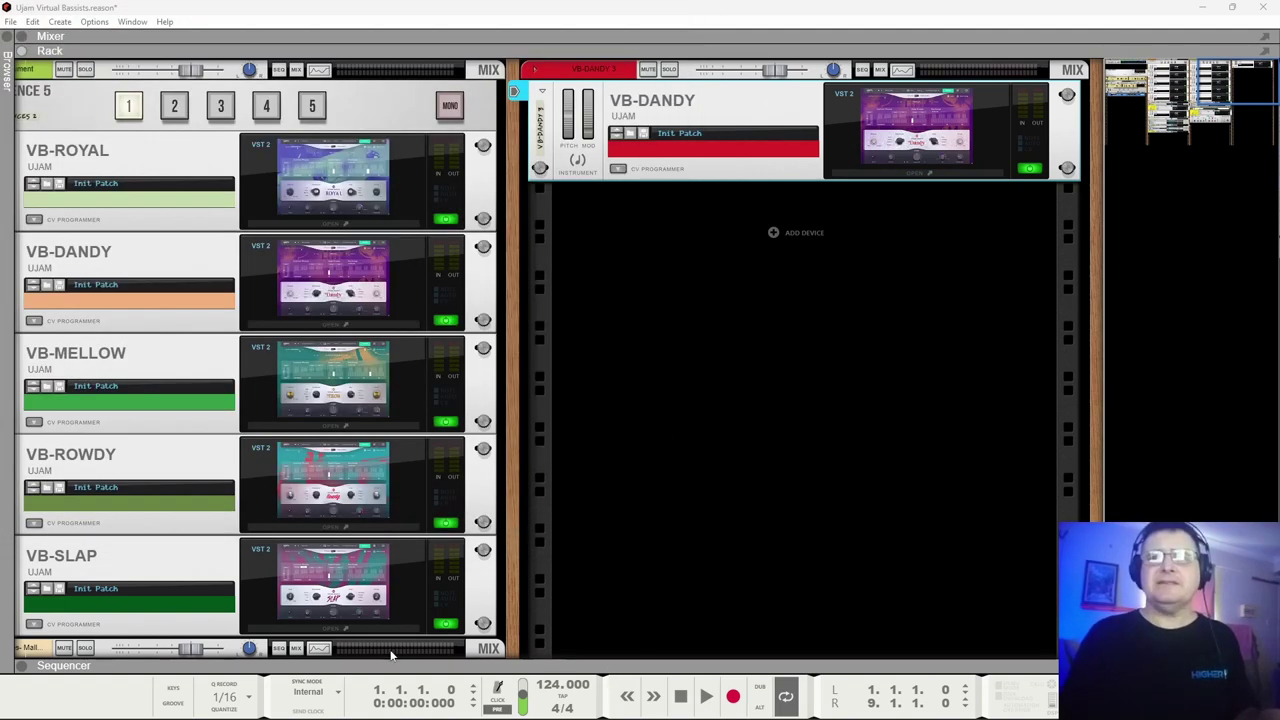
Start playback and open the LevelingTool_64 insert on the Ry mix channel, keeping its window open.
{"action": "scroll", "coordinate": [505, 240], "scroll_direction": "left", "scroll_amount": 5}
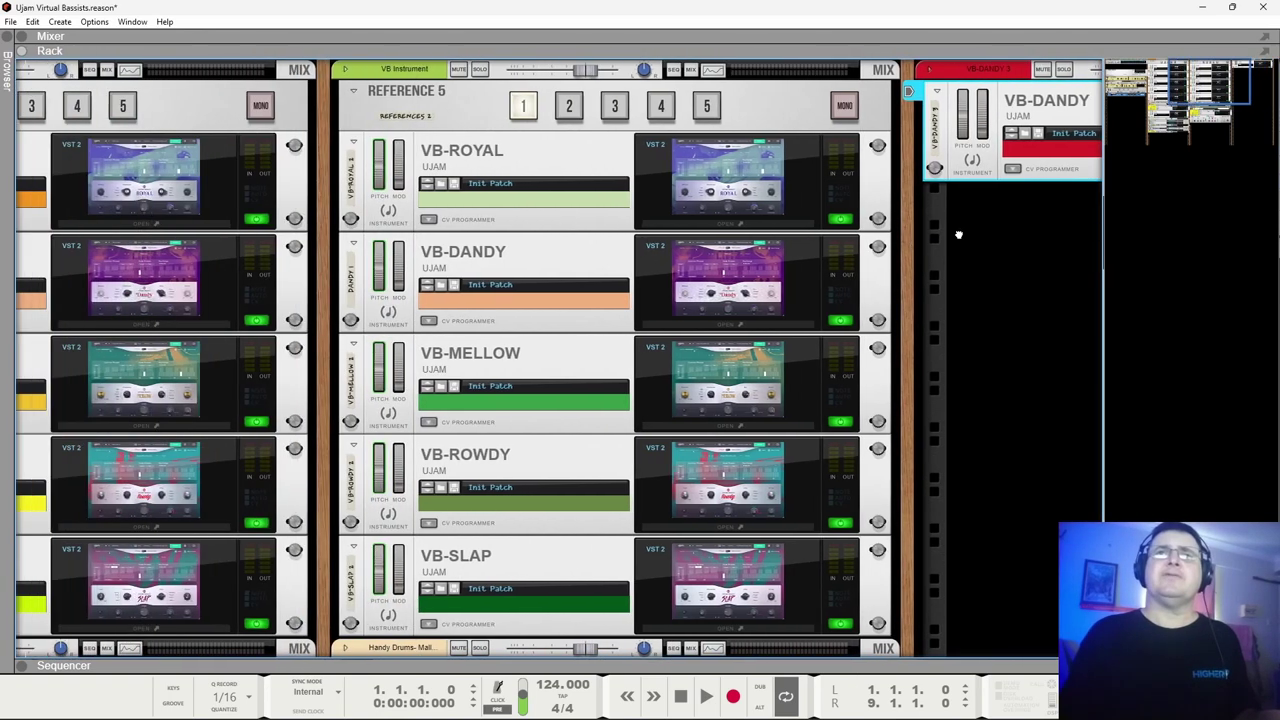
{"action": "scroll", "coordinate": [203, 352], "scroll_direction": "down", "scroll_amount": 5}
{"action": "scroll", "coordinate": [203, 352], "scroll_direction": "down", "scroll_amount": 8}
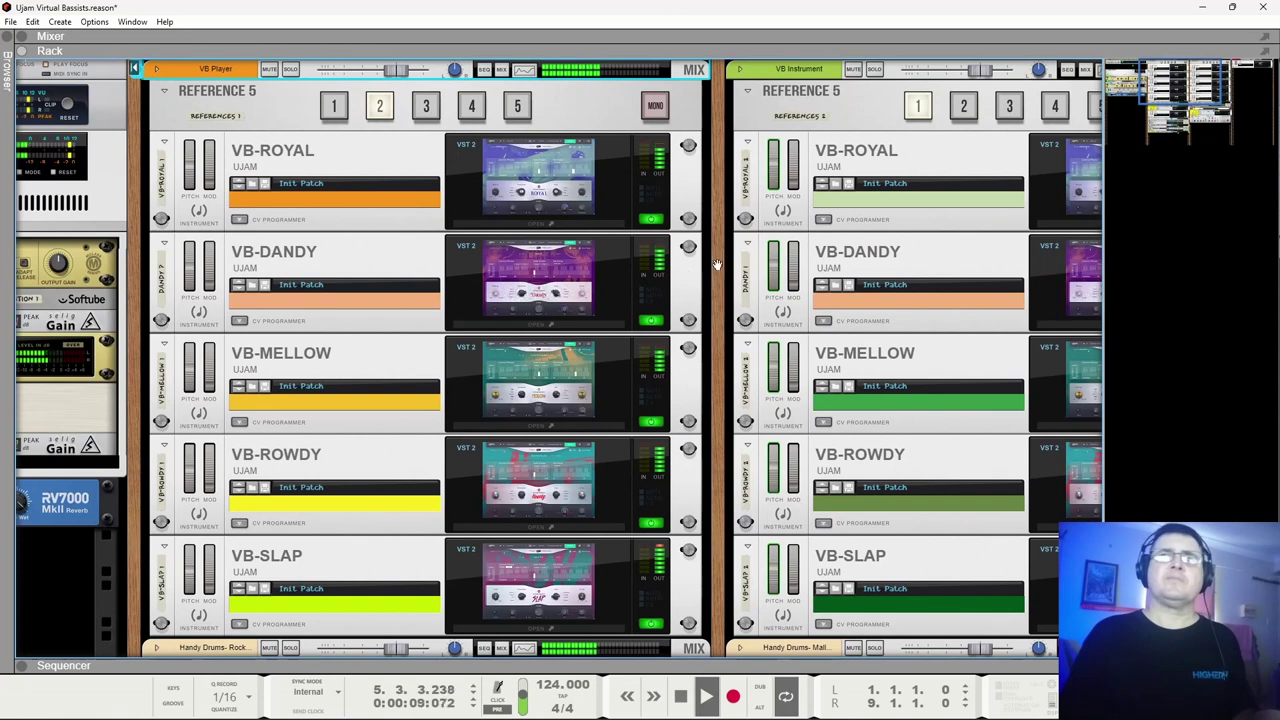
{"action": "scroll", "coordinate": [400, 350], "scroll_direction": "down", "scroll_amount": 4}
{"action": "left_click", "coordinate": [533, 557]}
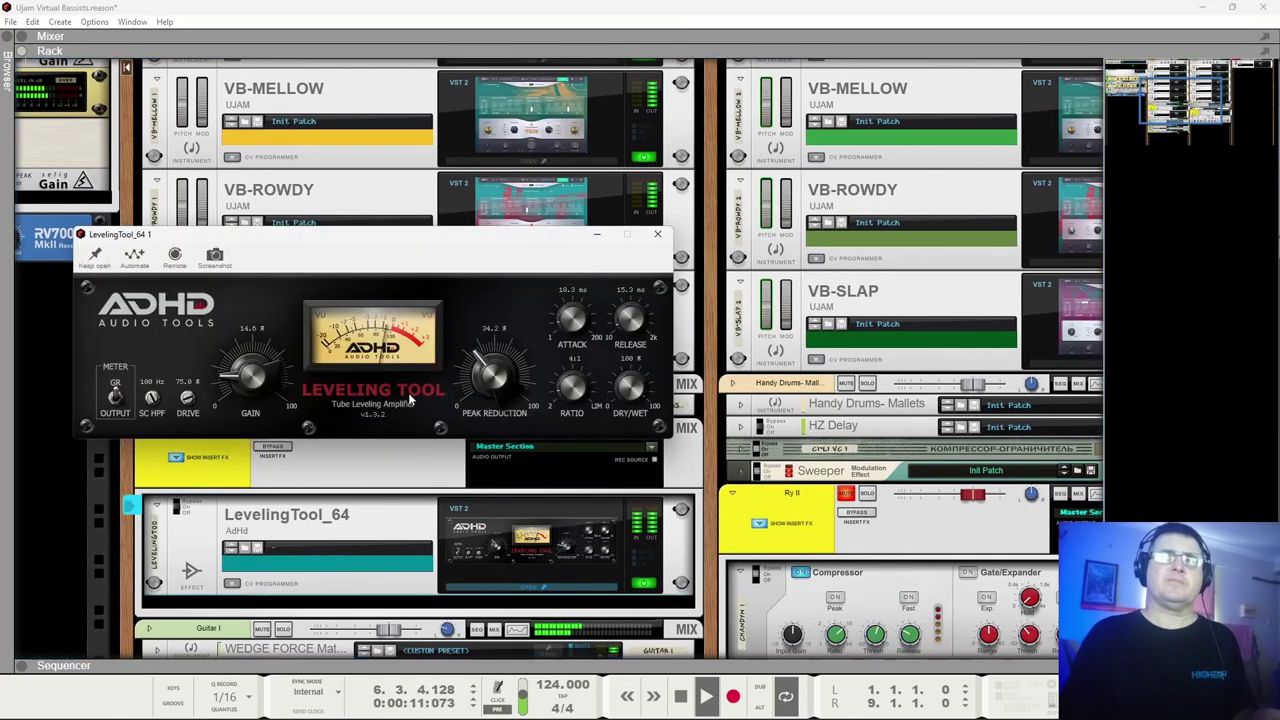
{"action": "left_click", "coordinate": [95, 255]}
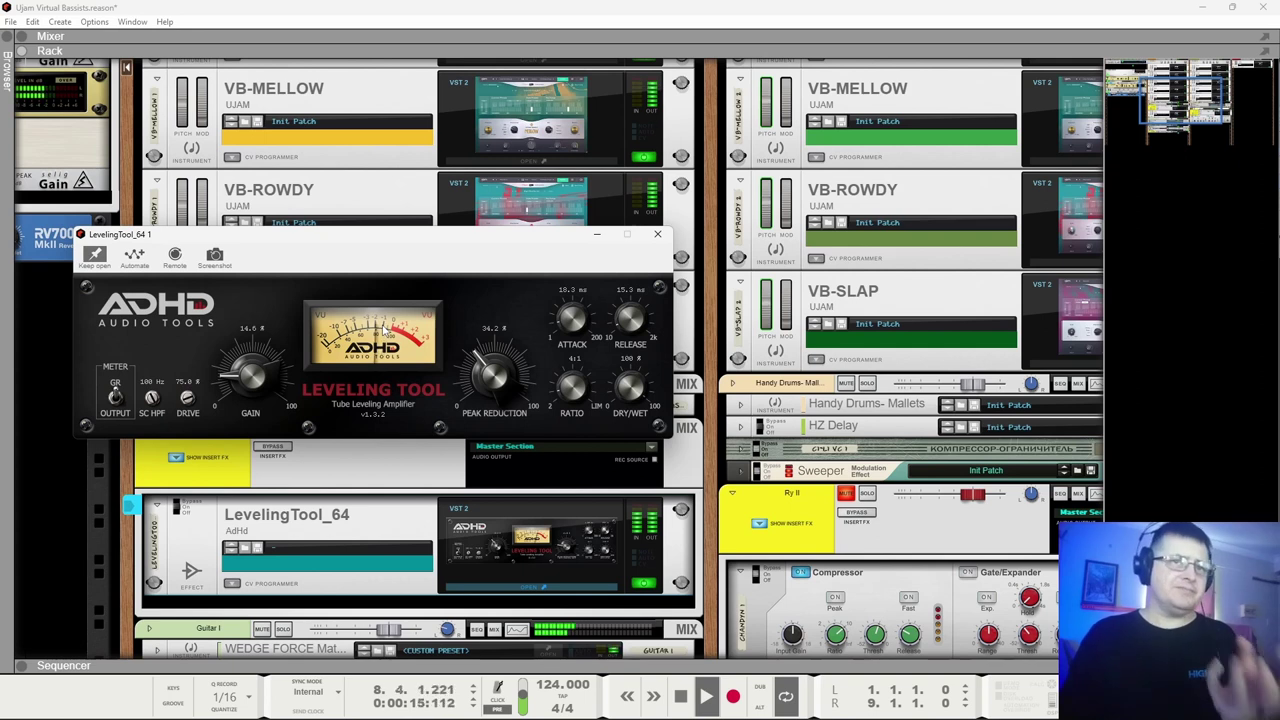
Compare the Ry channel's playback with its insert effects bypassed and active, then stop playback and close the LevelingTool window.
{"action": "left_click", "coordinate": [273, 449]}
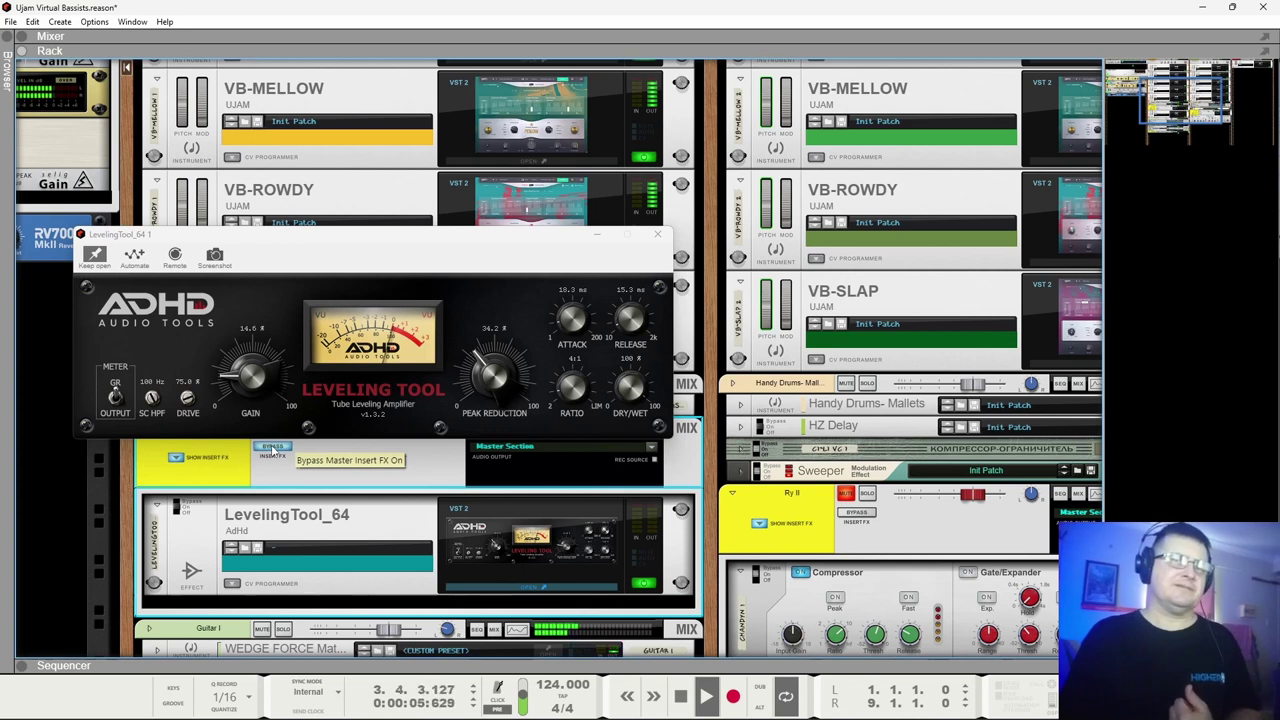
{"action": "left_click", "coordinate": [273, 449]}
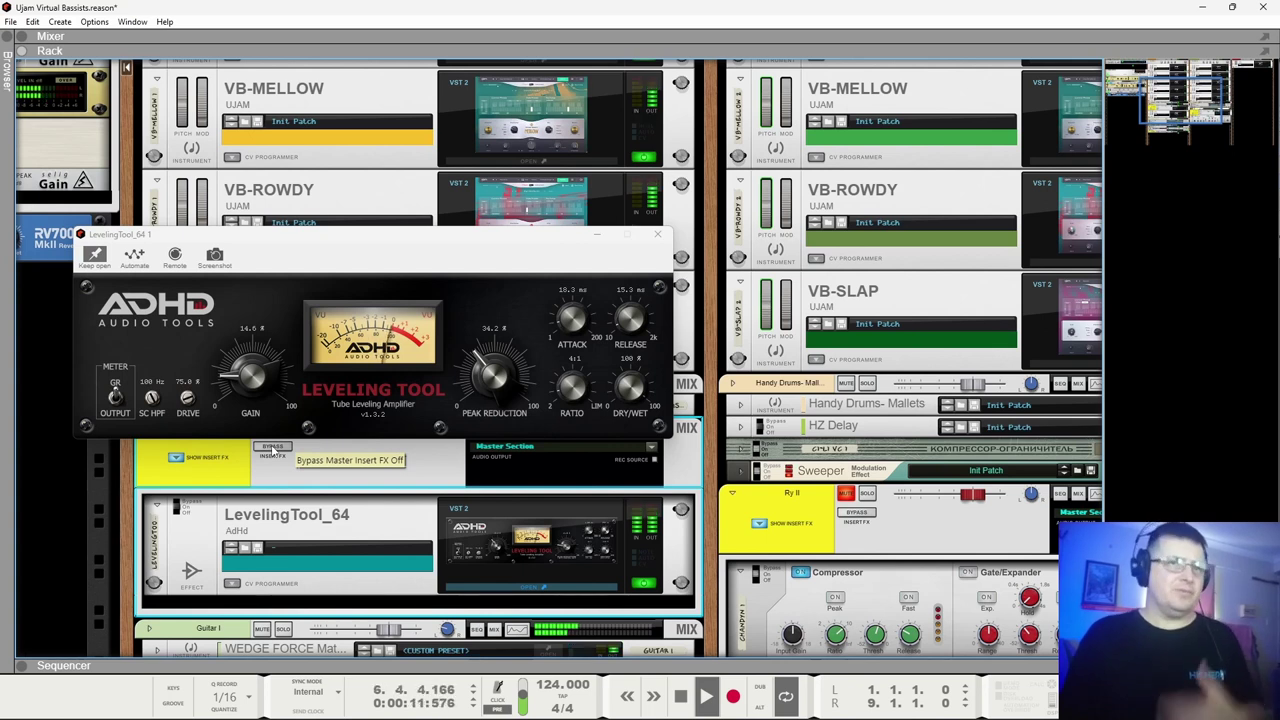
{"action": "left_click", "coordinate": [273, 449]}
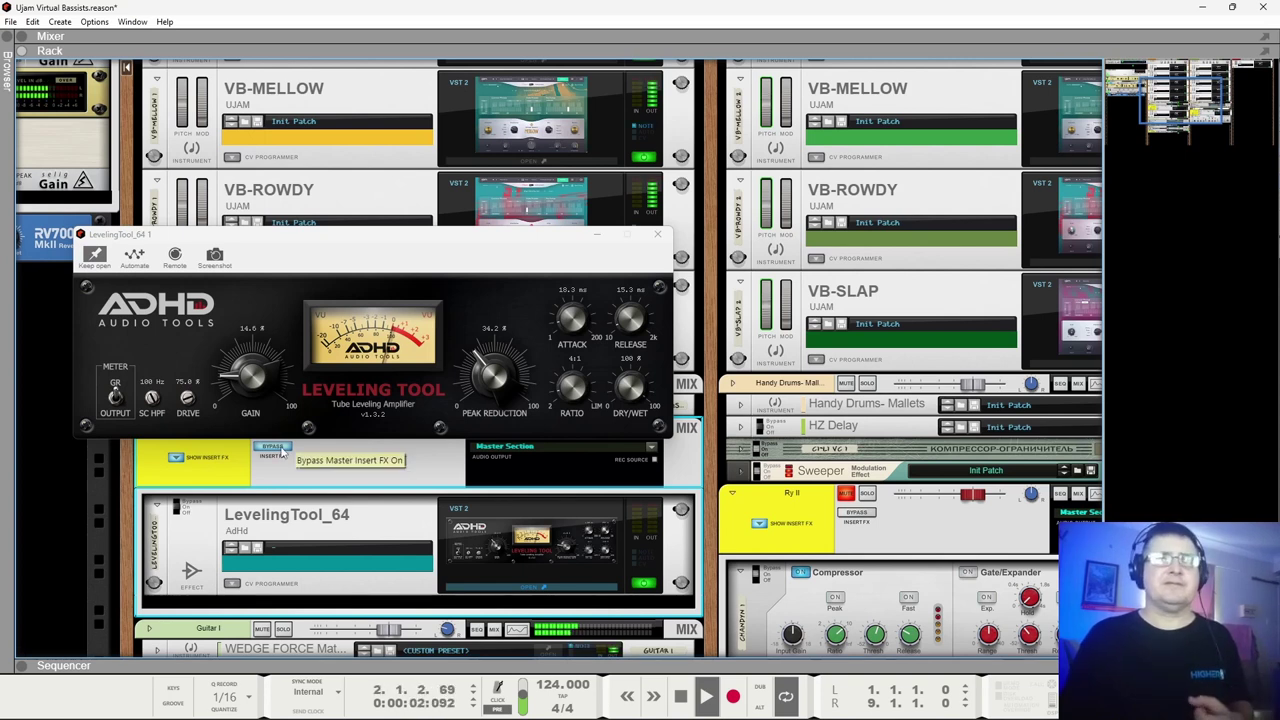
{"action": "left_click", "coordinate": [273, 449]}
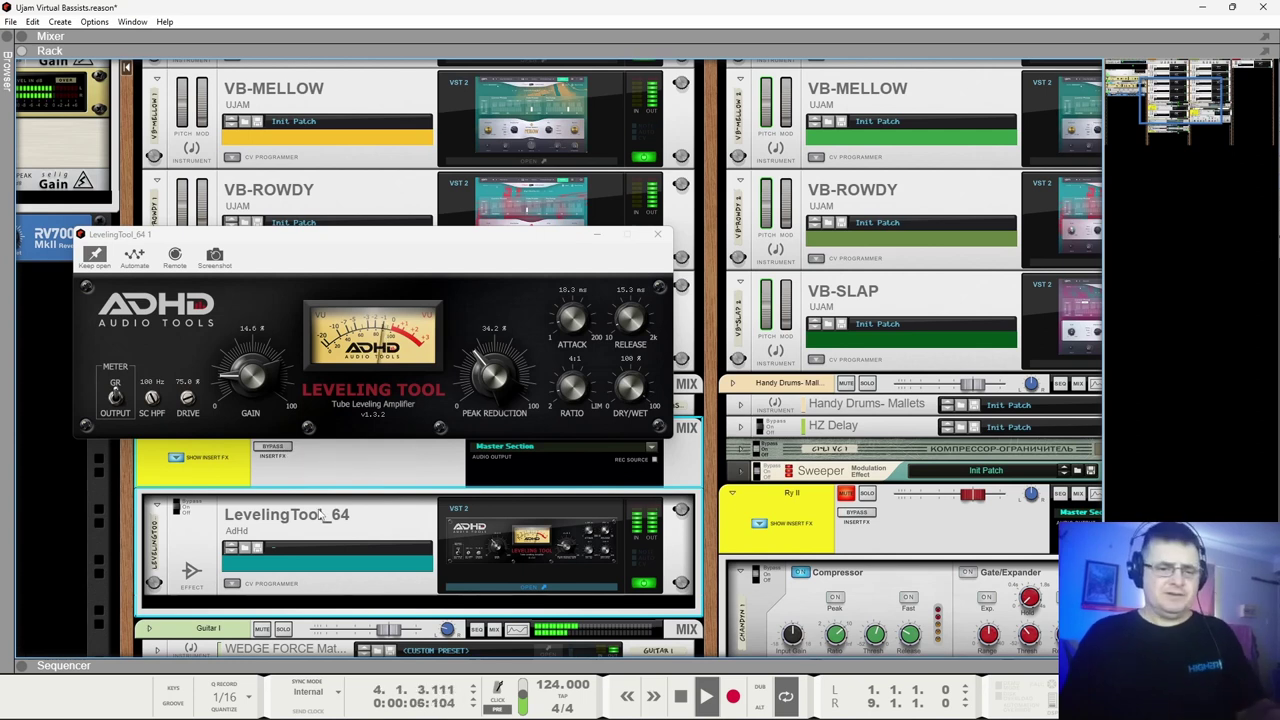
{"action": "key", "text": "space"}
{"action": "left_click", "coordinate": [657, 234]}
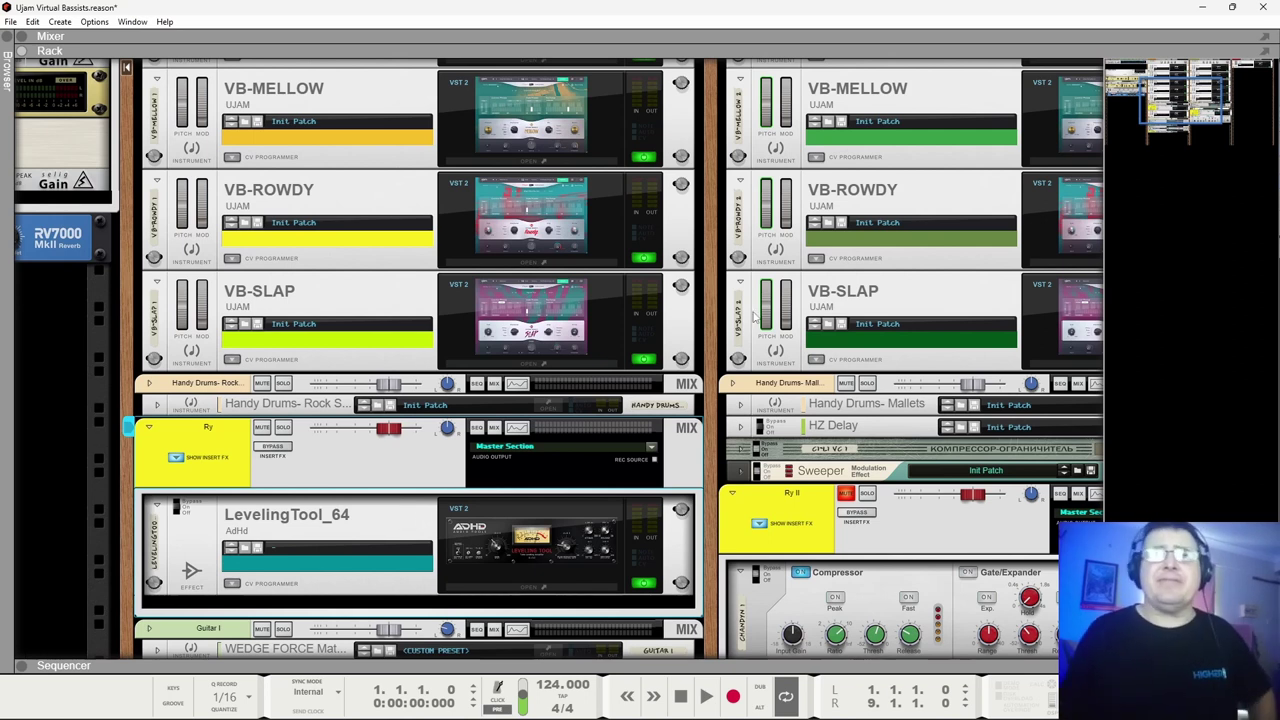
Reopen the standalone red VB-DANDY instrument in Player mode and play the B below C4 in its play range.
{"action": "left_click_drag", "start_coordinate": [1185, 108], "coordinate": [1235, 80]}
{"action": "left_click", "coordinate": [922, 138]}
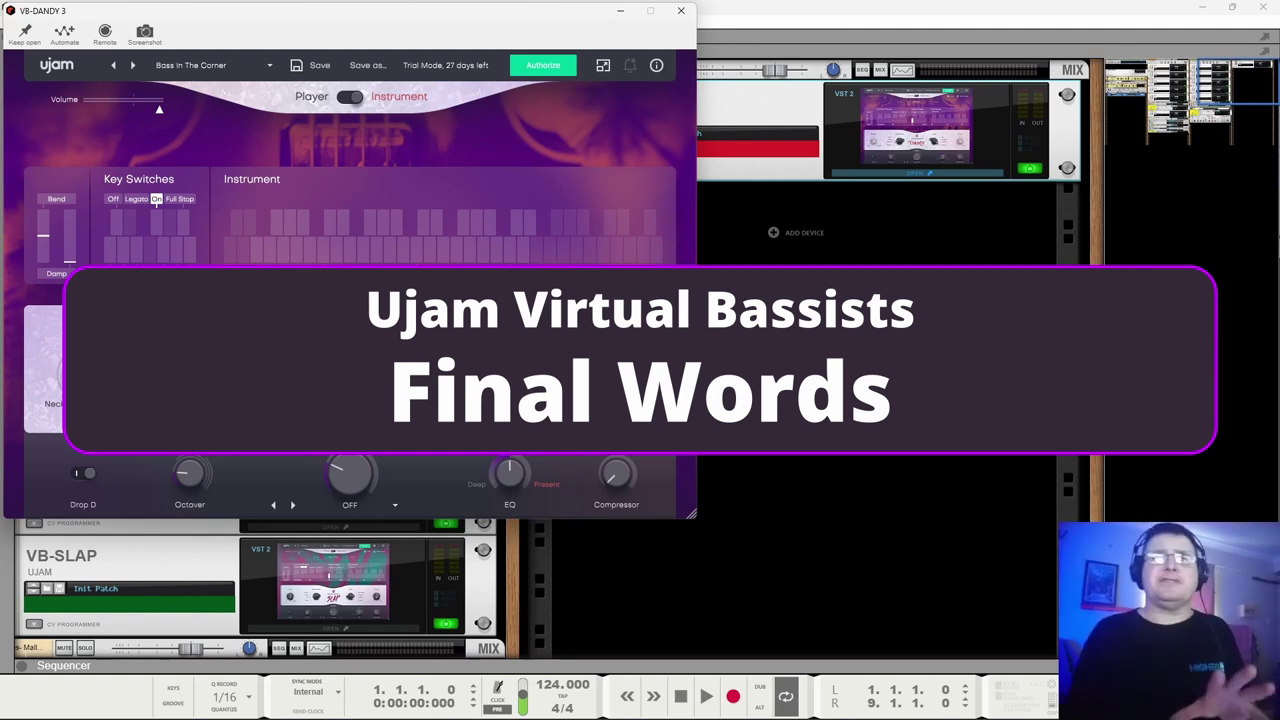
{"action": "left_click", "coordinate": [351, 97]}
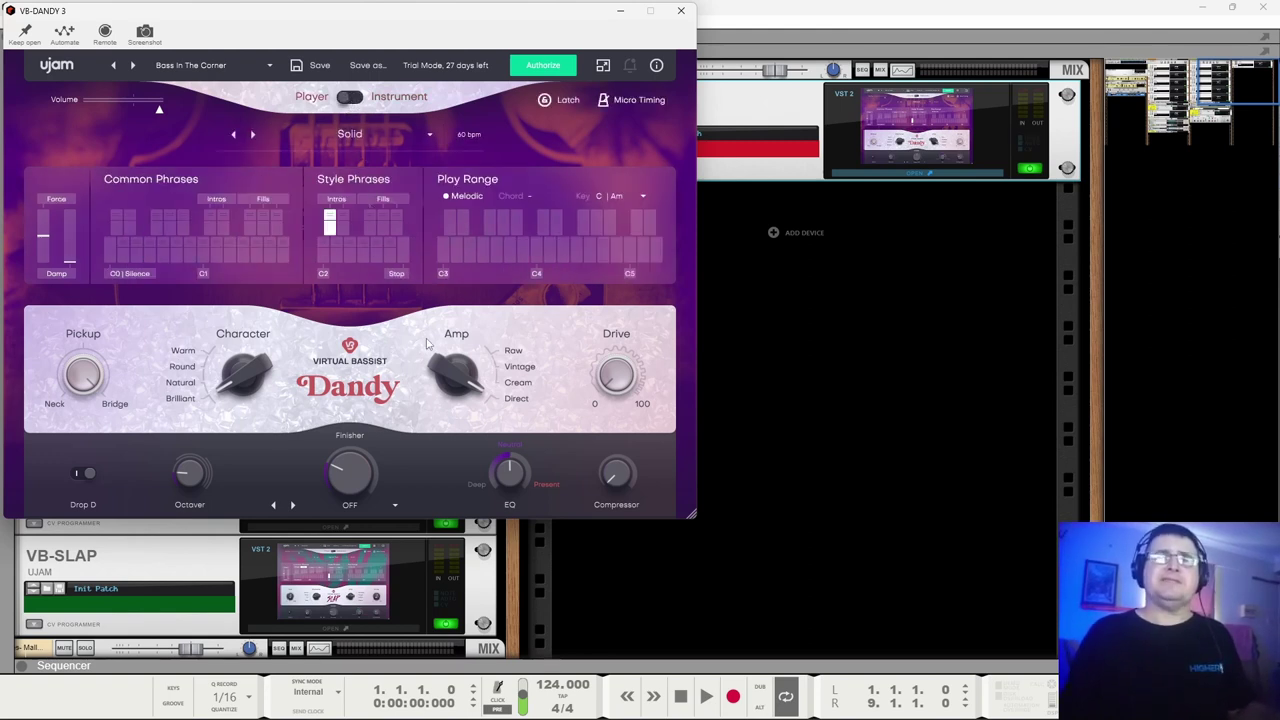
{"action": "left_click", "coordinate": [521, 250]}
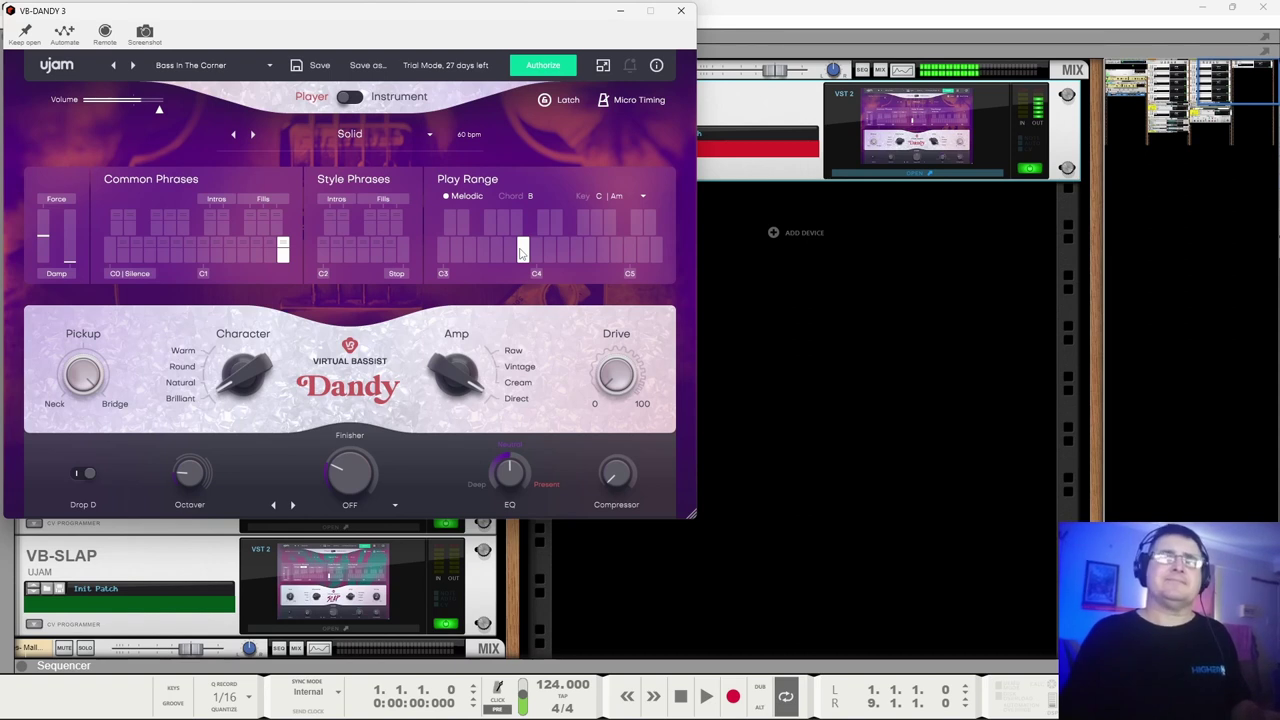
{"action": "left_click_drag", "start_coordinate": [521, 252], "coordinate": [519, 253]}
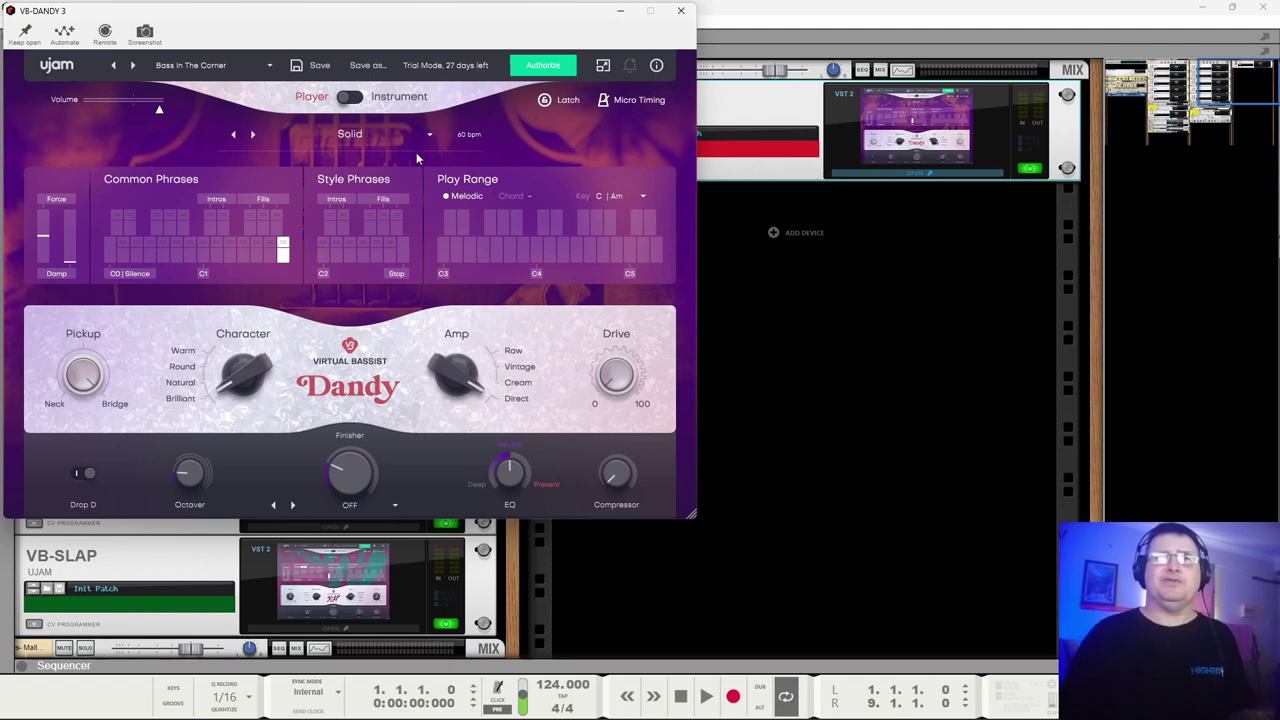
Return to Instrument mode and set Character to Warm, Amp to Raw and the Finisher to Pump & Crush.
{"action": "left_click", "coordinate": [352, 97]}
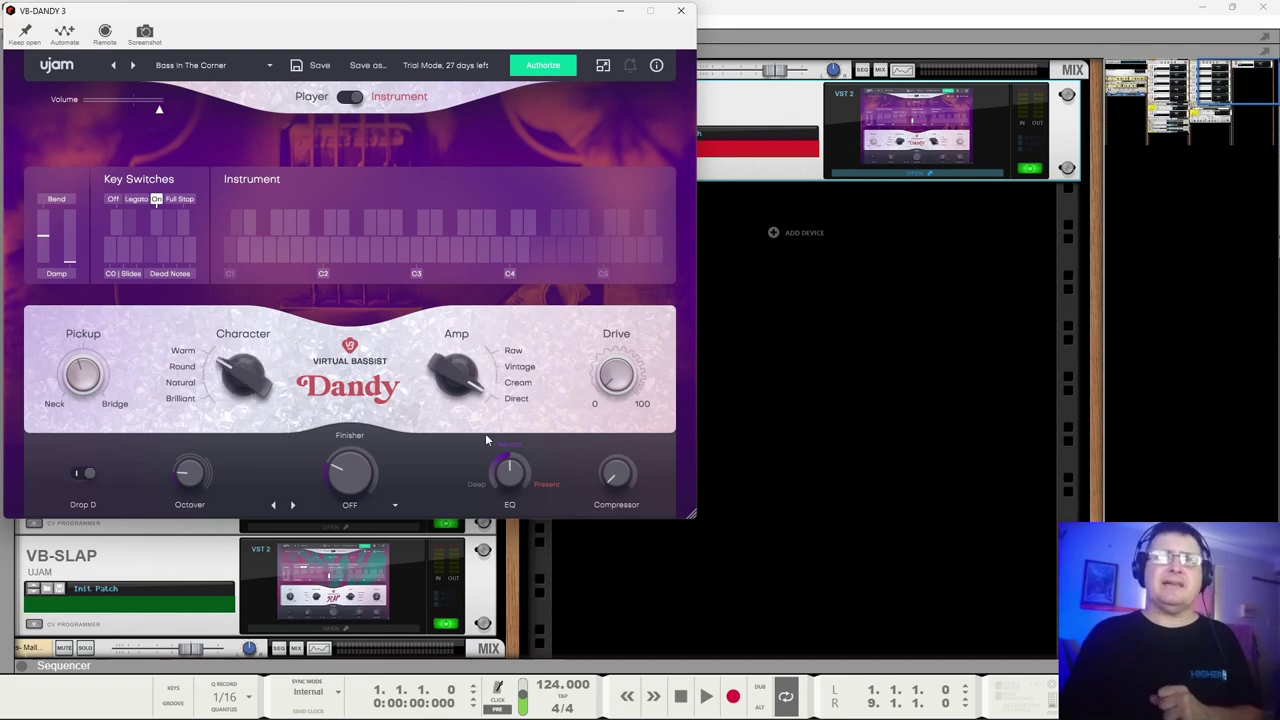
{"action": "left_click_drag", "start_coordinate": [456, 375], "coordinate": [447, 429]}
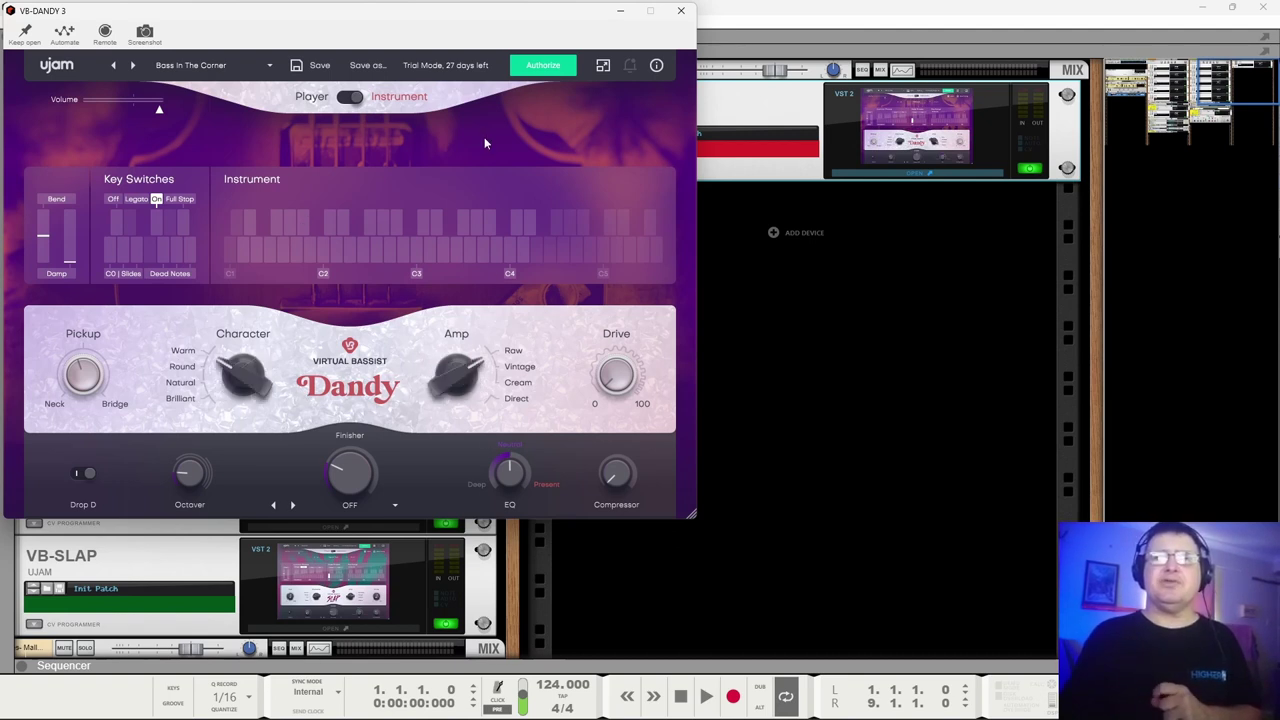
{"action": "left_click", "coordinate": [349, 505]}
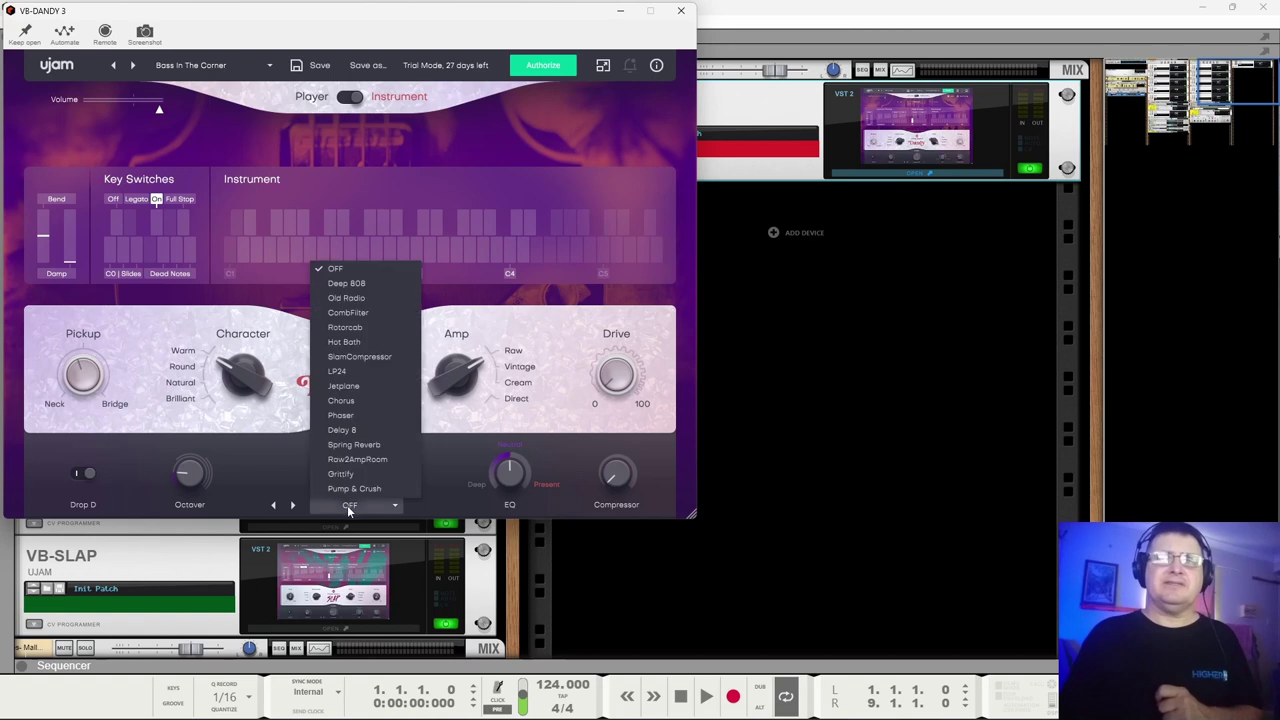
{"action": "left_click", "coordinate": [362, 476]}
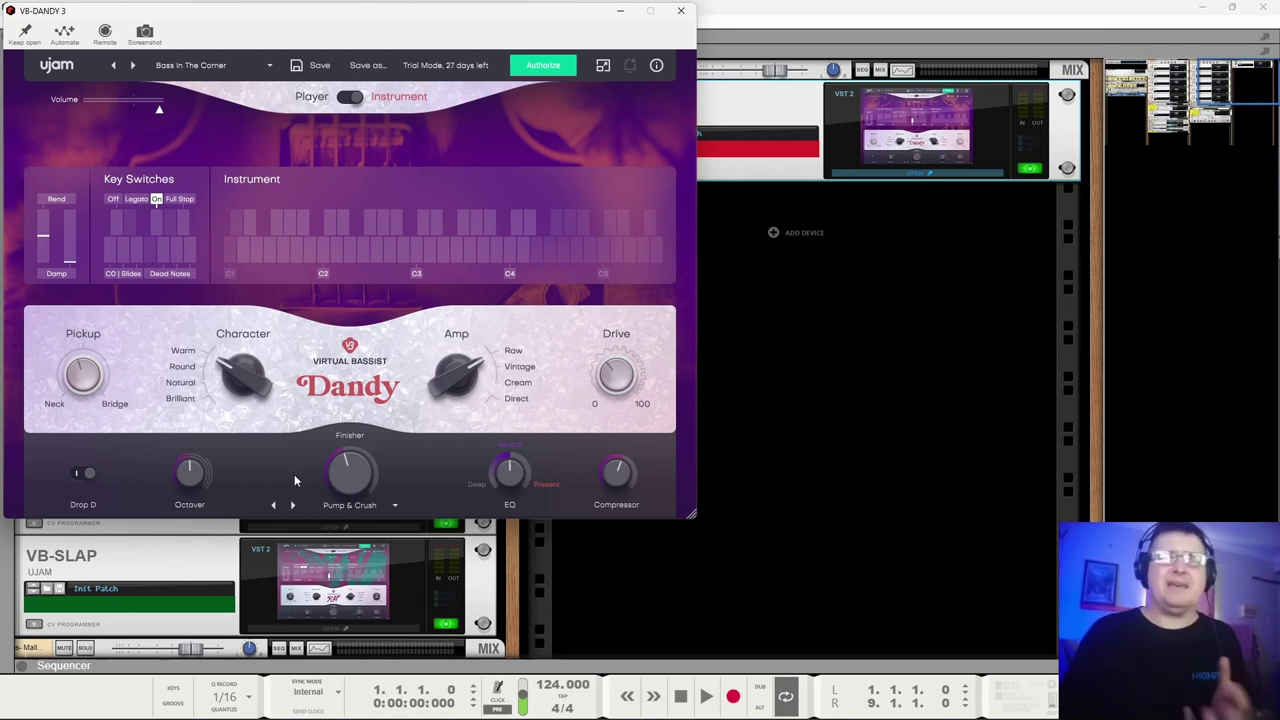
Turn the Octaver, Finisher and Compressor amounts down to zero, and change the Finisher effect to Grittify.
{"action": "left_click_drag", "start_coordinate": [340, 474], "coordinate": [582, 560]}
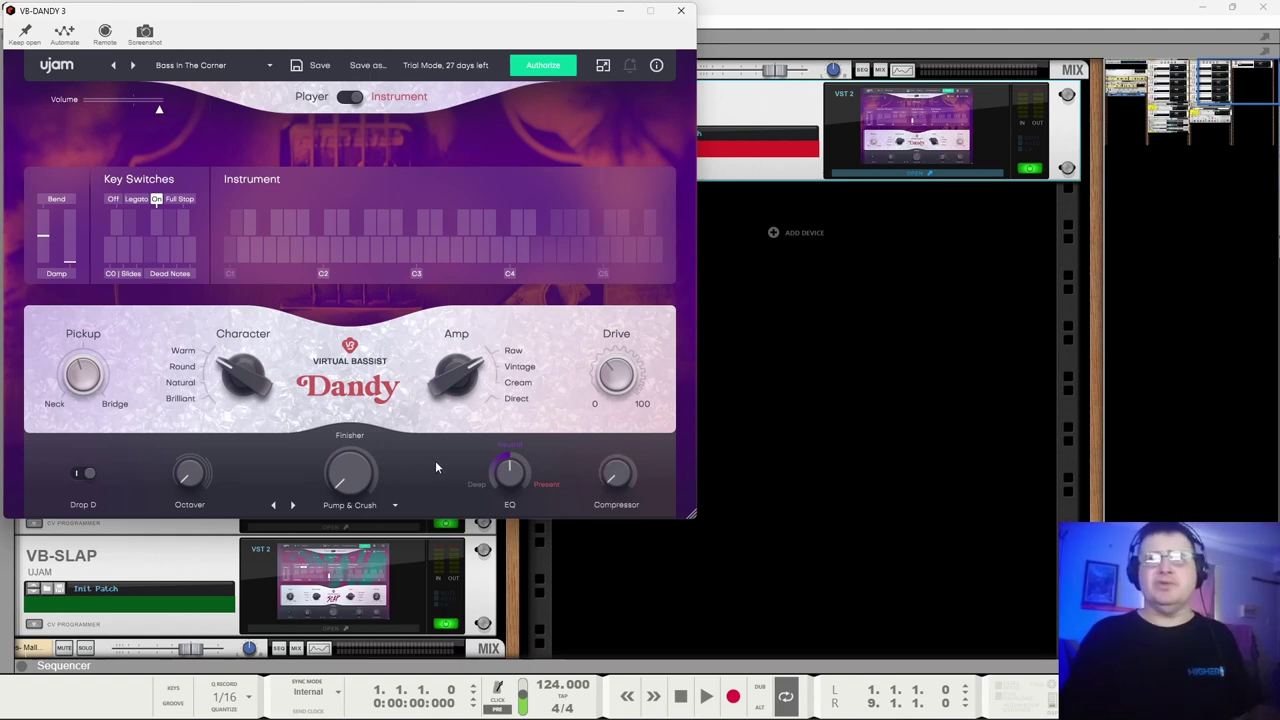
{"action": "left_click", "coordinate": [272, 505]}
{"action": "left_click", "coordinate": [272, 505]}
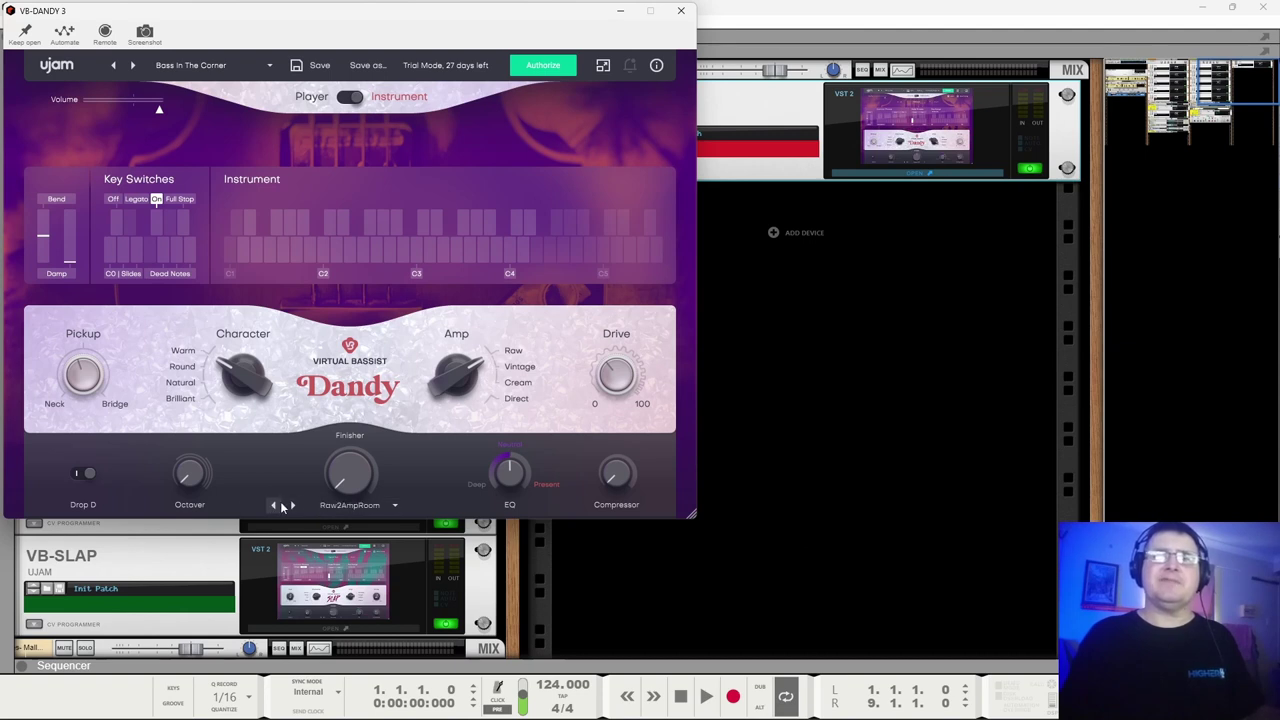
{"action": "left_click", "coordinate": [292, 505]}
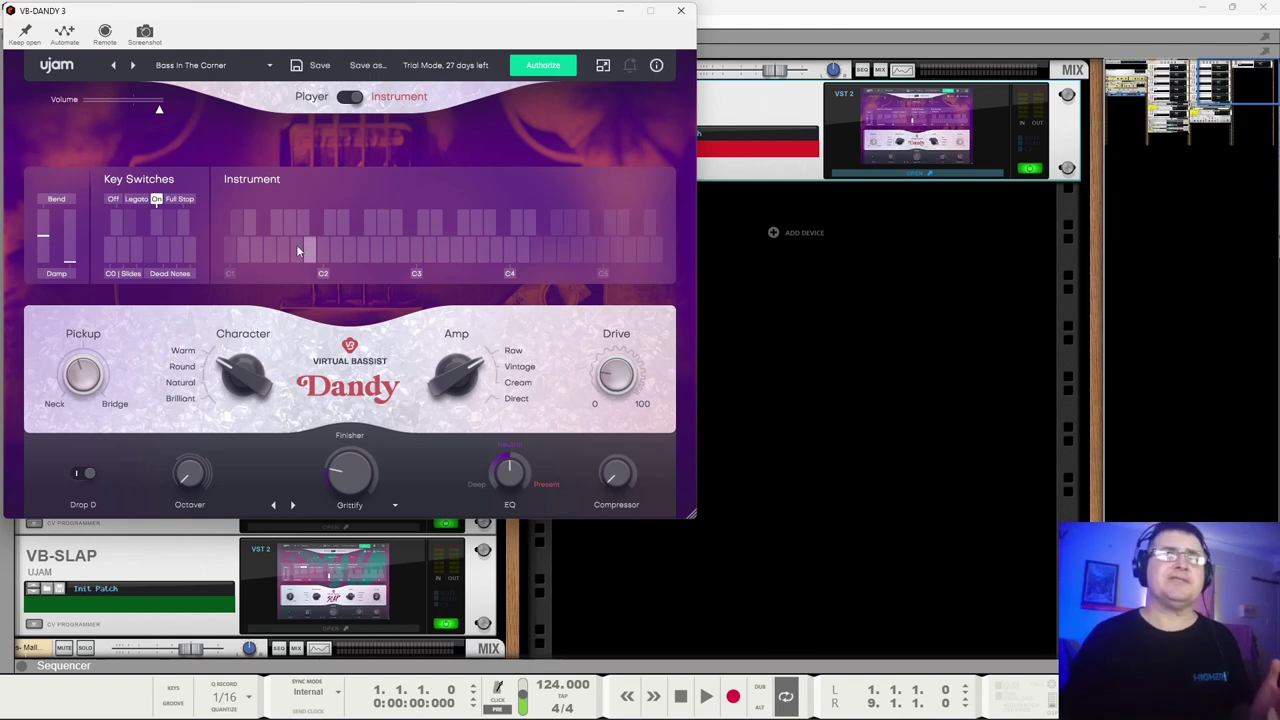
Lower the plugin's output volume slightly.
{"action": "left_click_drag", "start_coordinate": [160, 110], "coordinate": [143, 118]}
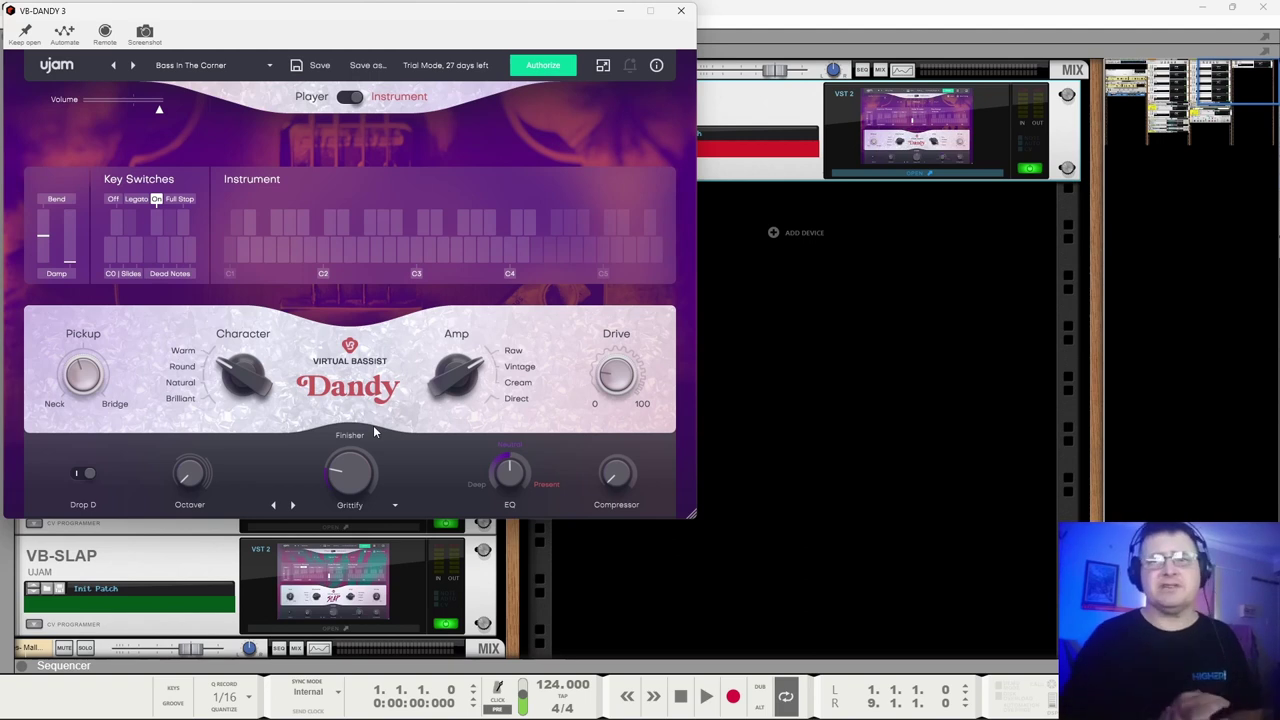
{"action": "left_click_drag", "start_coordinate": [159, 108], "coordinate": [142, 108]}
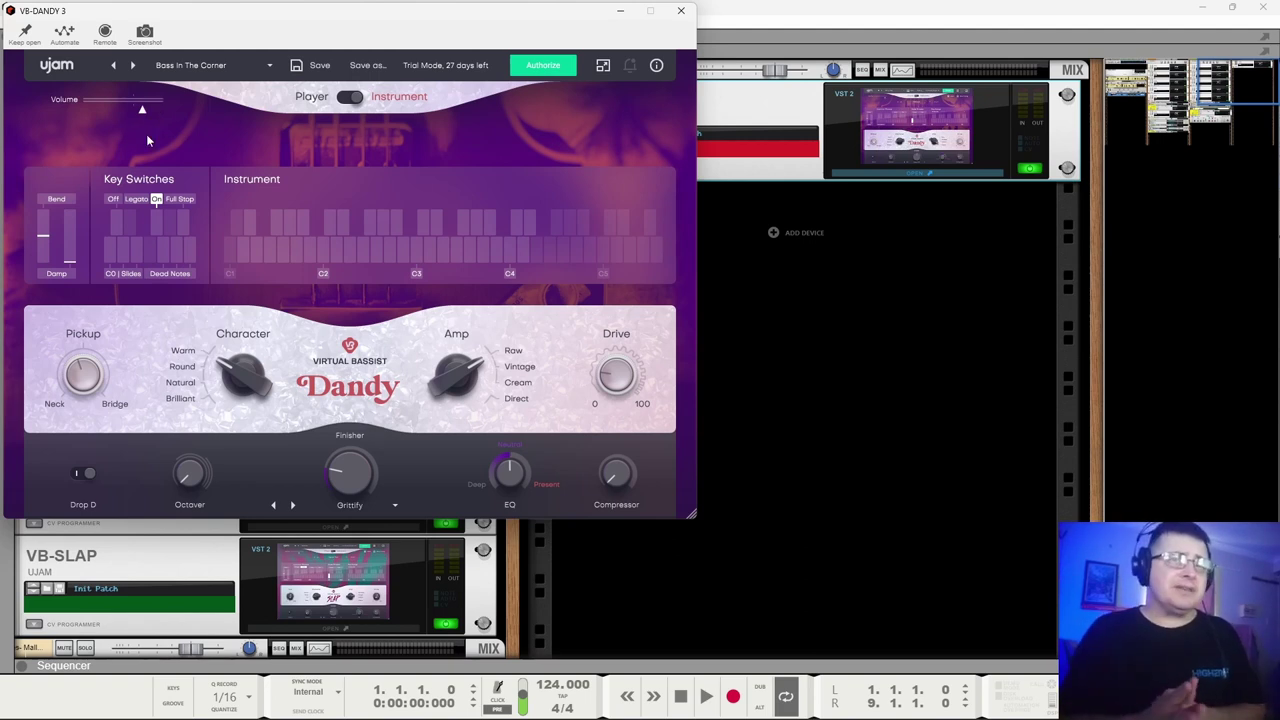